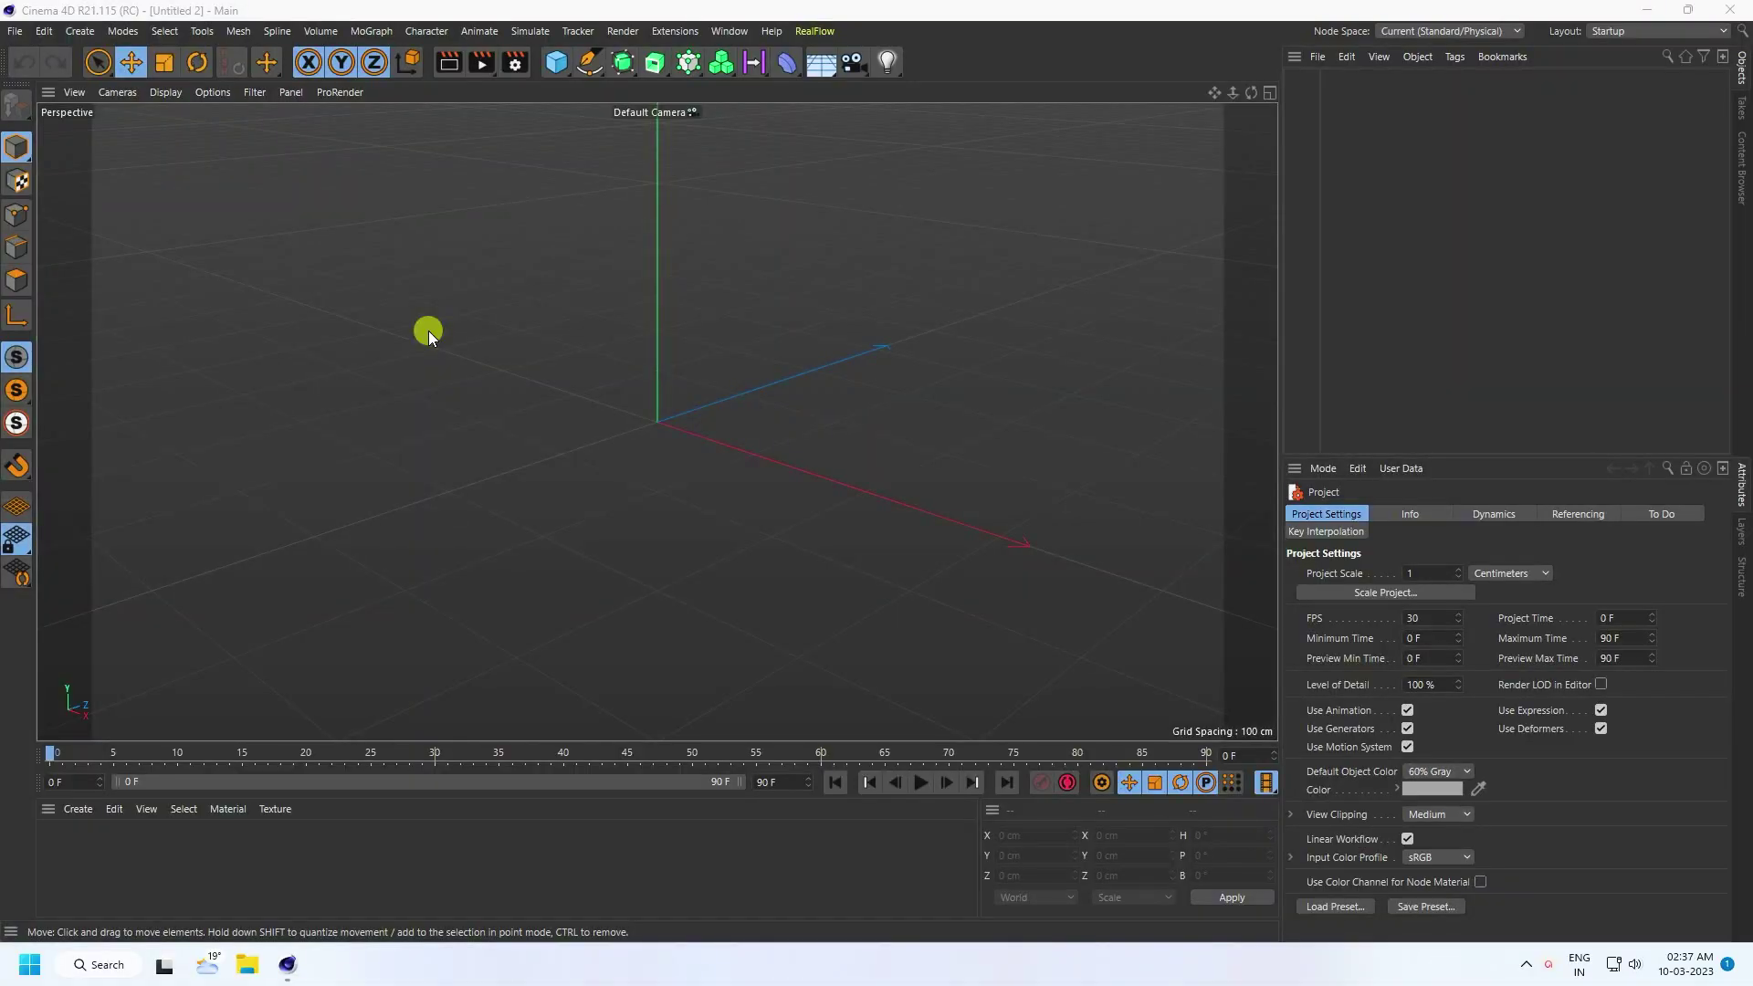
# Add a cube and set its size to 3000 cm in X, 100 cm in Y and 3000 cm in Z.
pyautogui.click(556, 63)
pyautogui.click(720, 92)
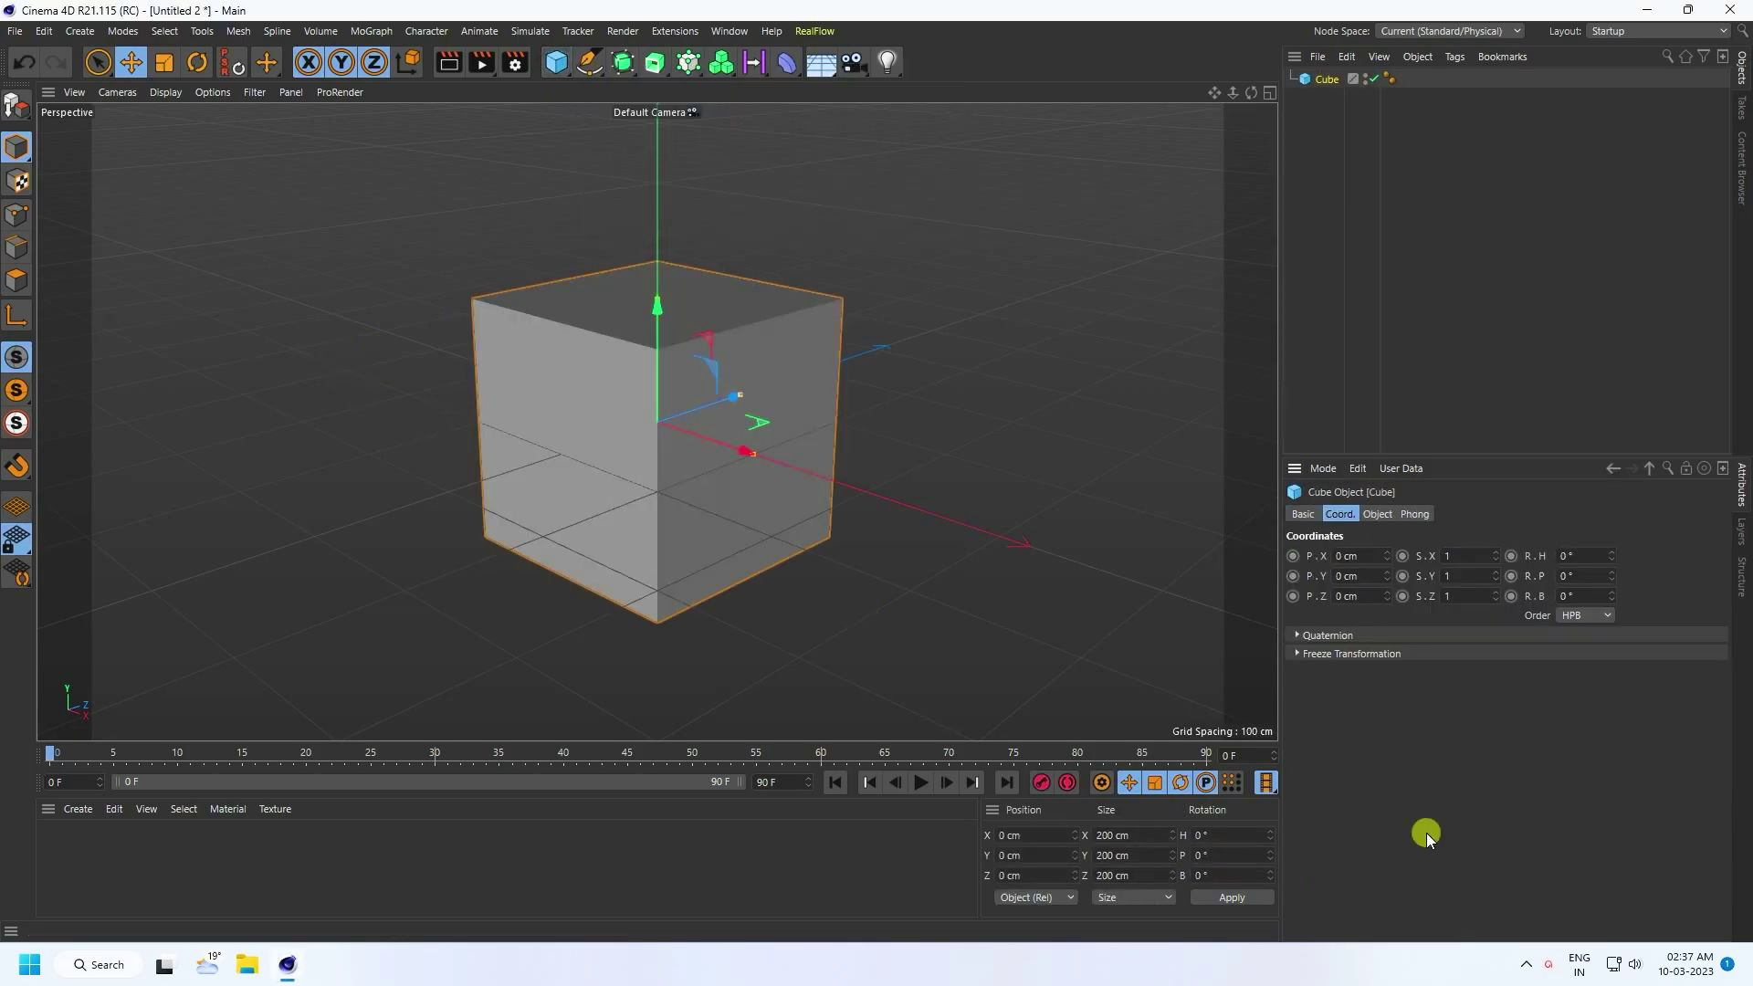
pyautogui.click(1376, 513)
pyautogui.click(1385, 555)
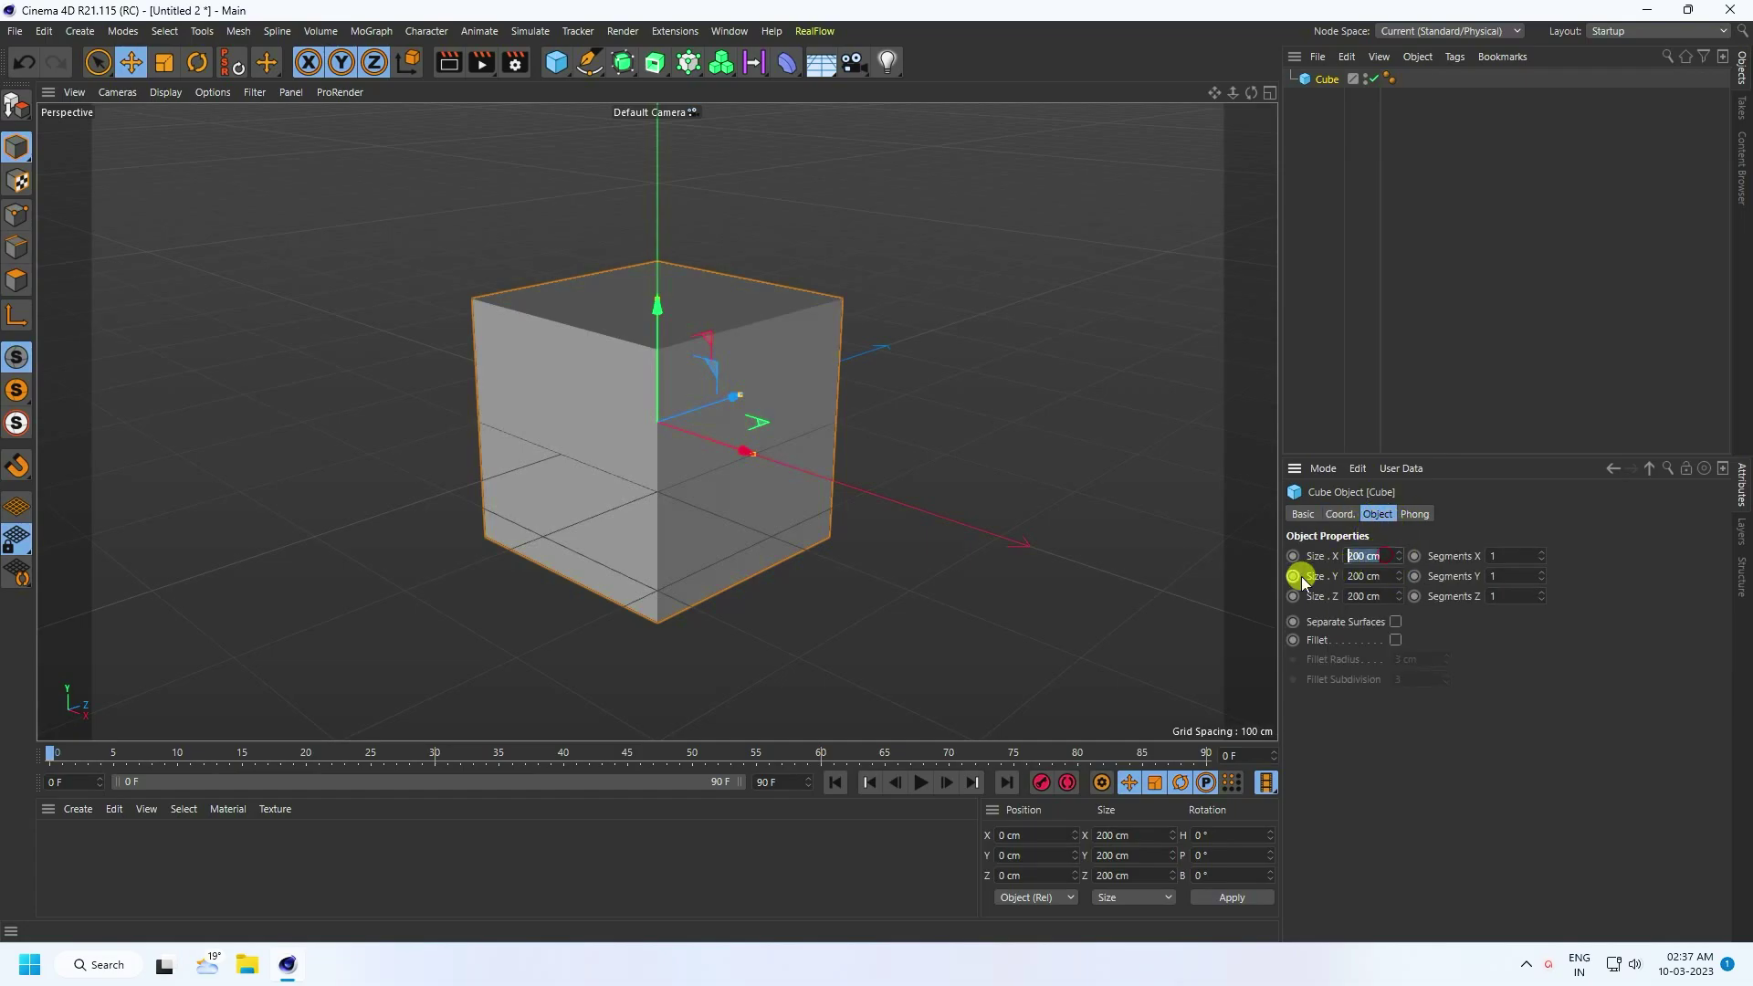
pyautogui.write('300')
pyautogui.press('Tab')
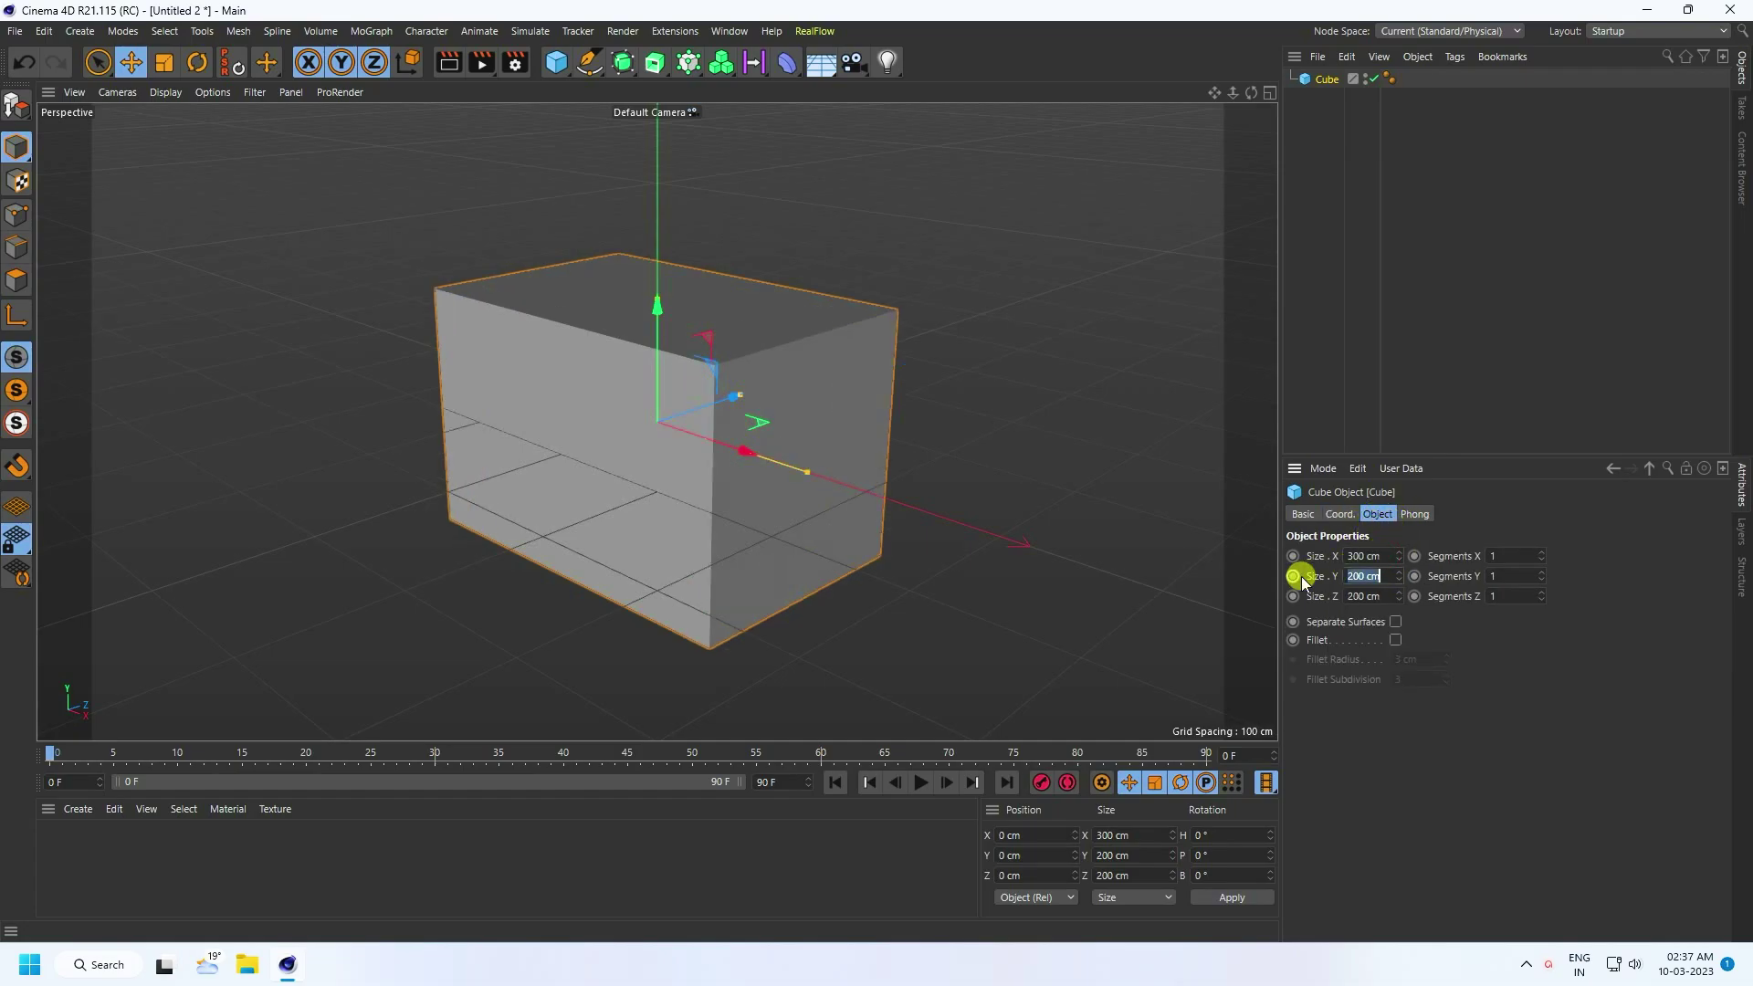
pyautogui.write('000')
pyautogui.press('Tab')
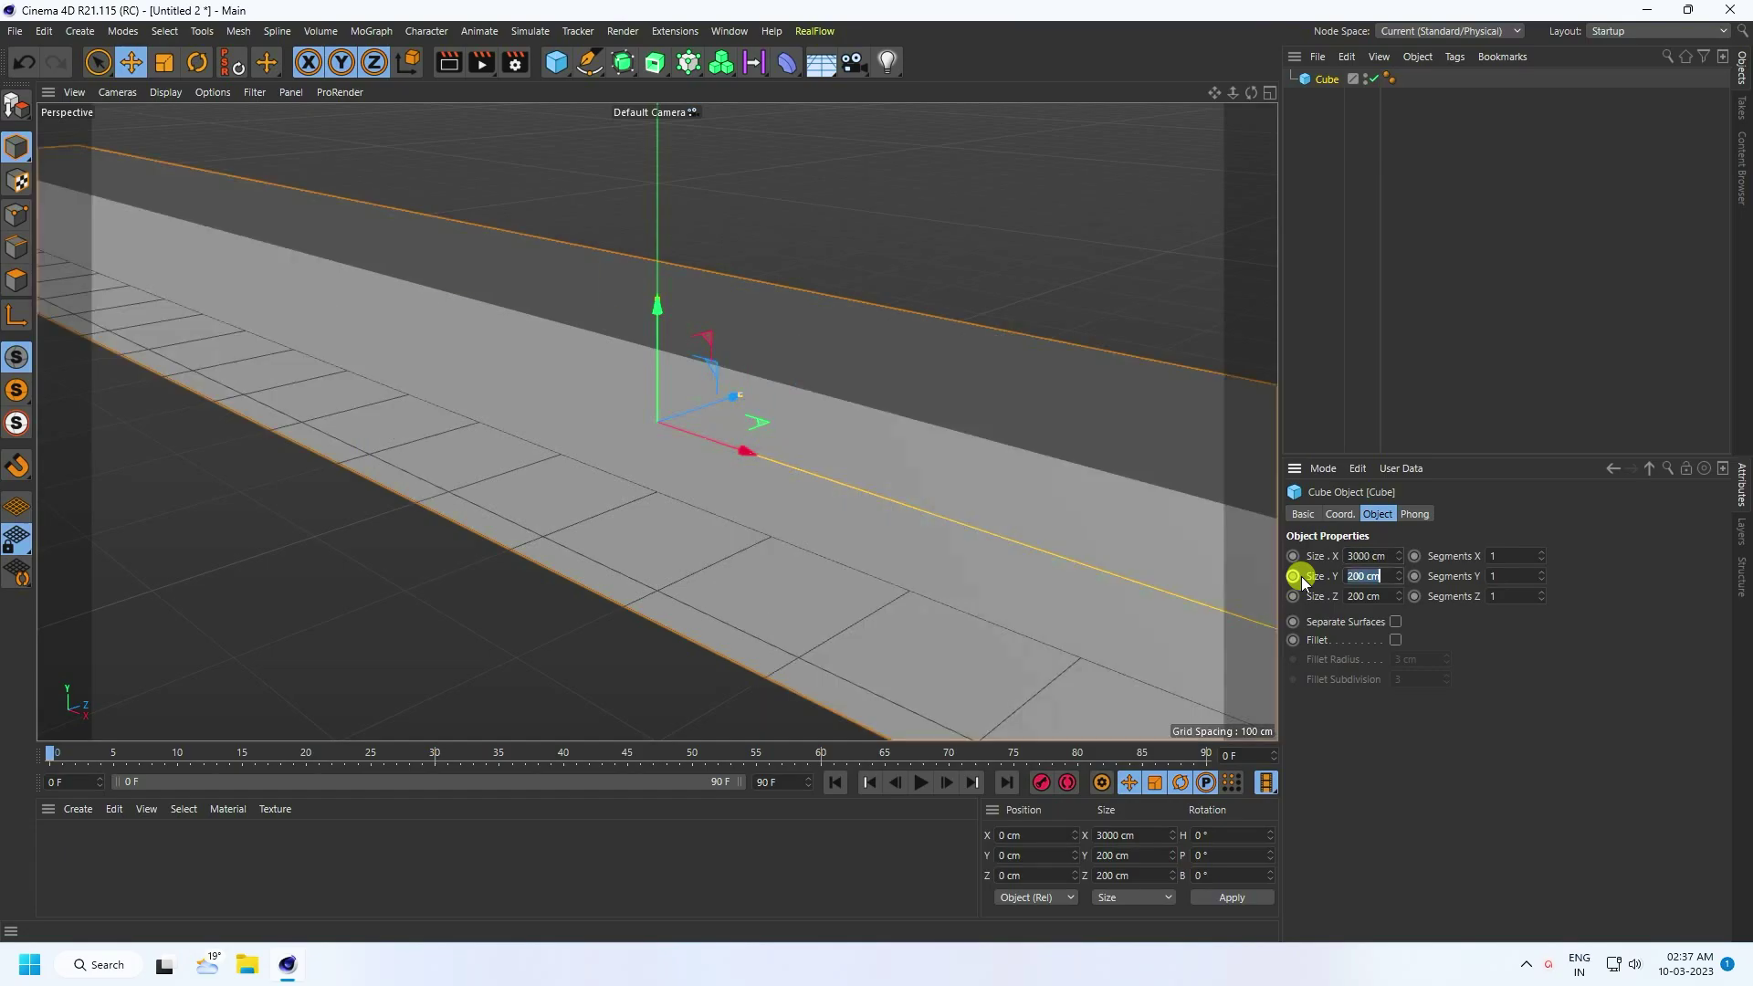
pyautogui.write('100')
pyautogui.press('Tab')
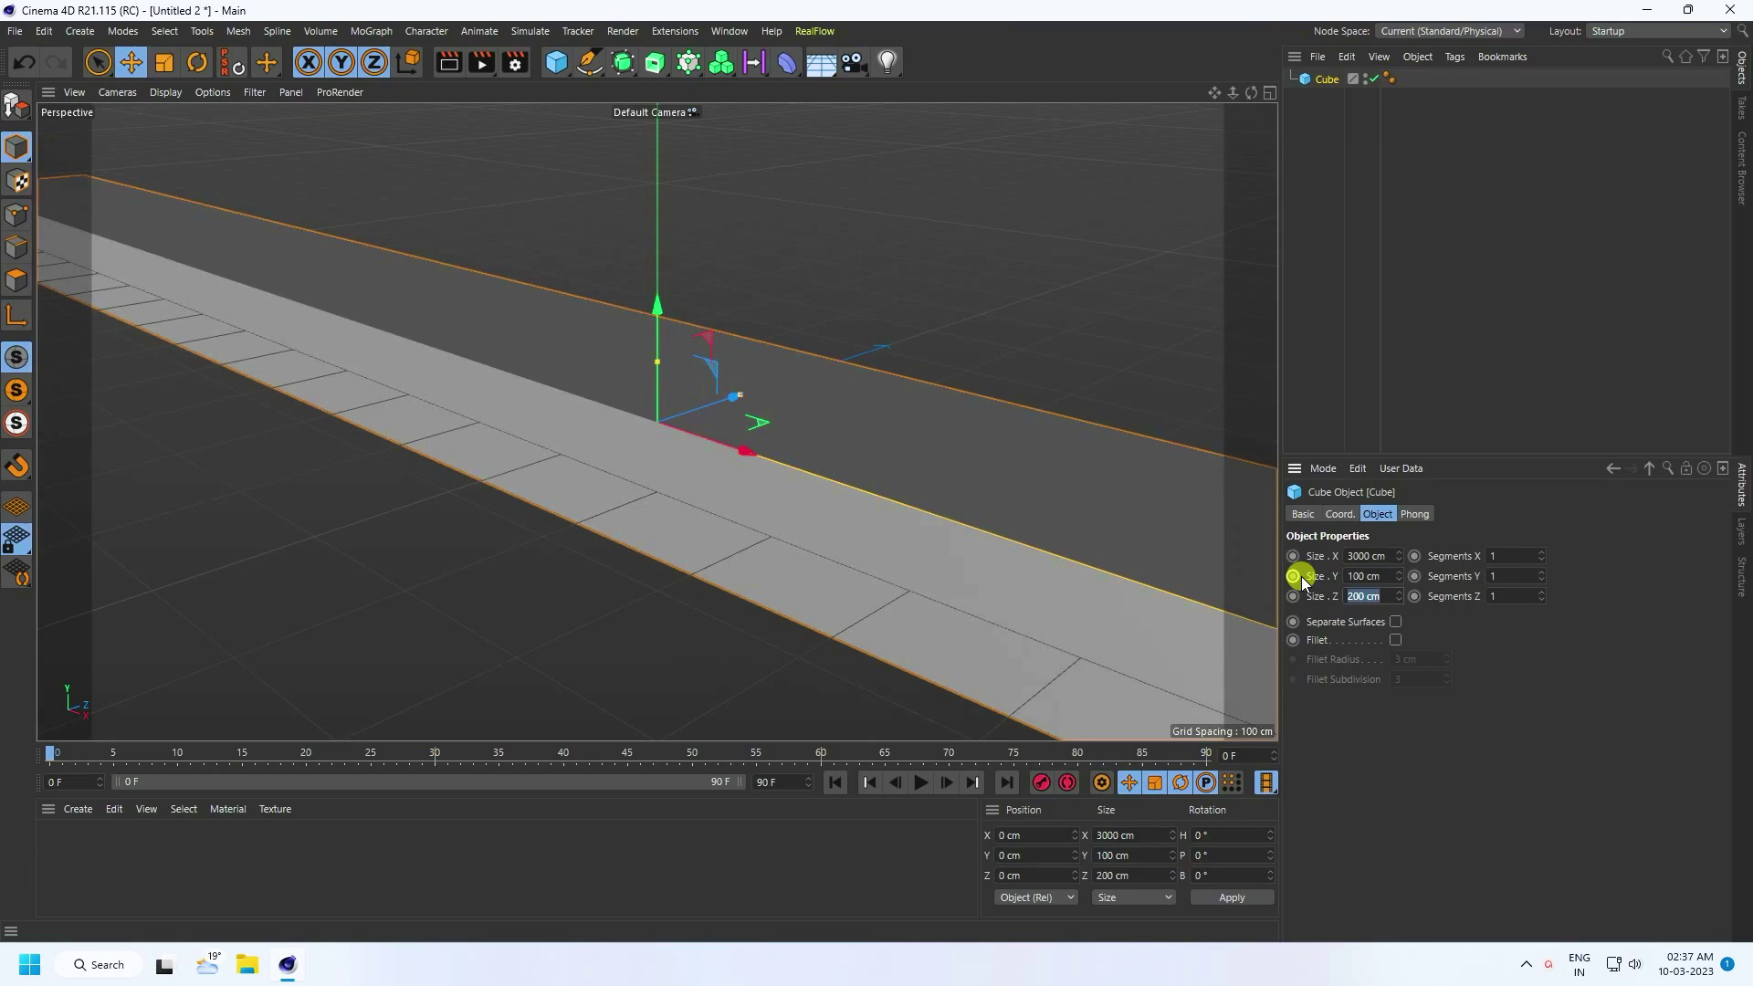
pyautogui.write('3000')
pyautogui.press('Return')
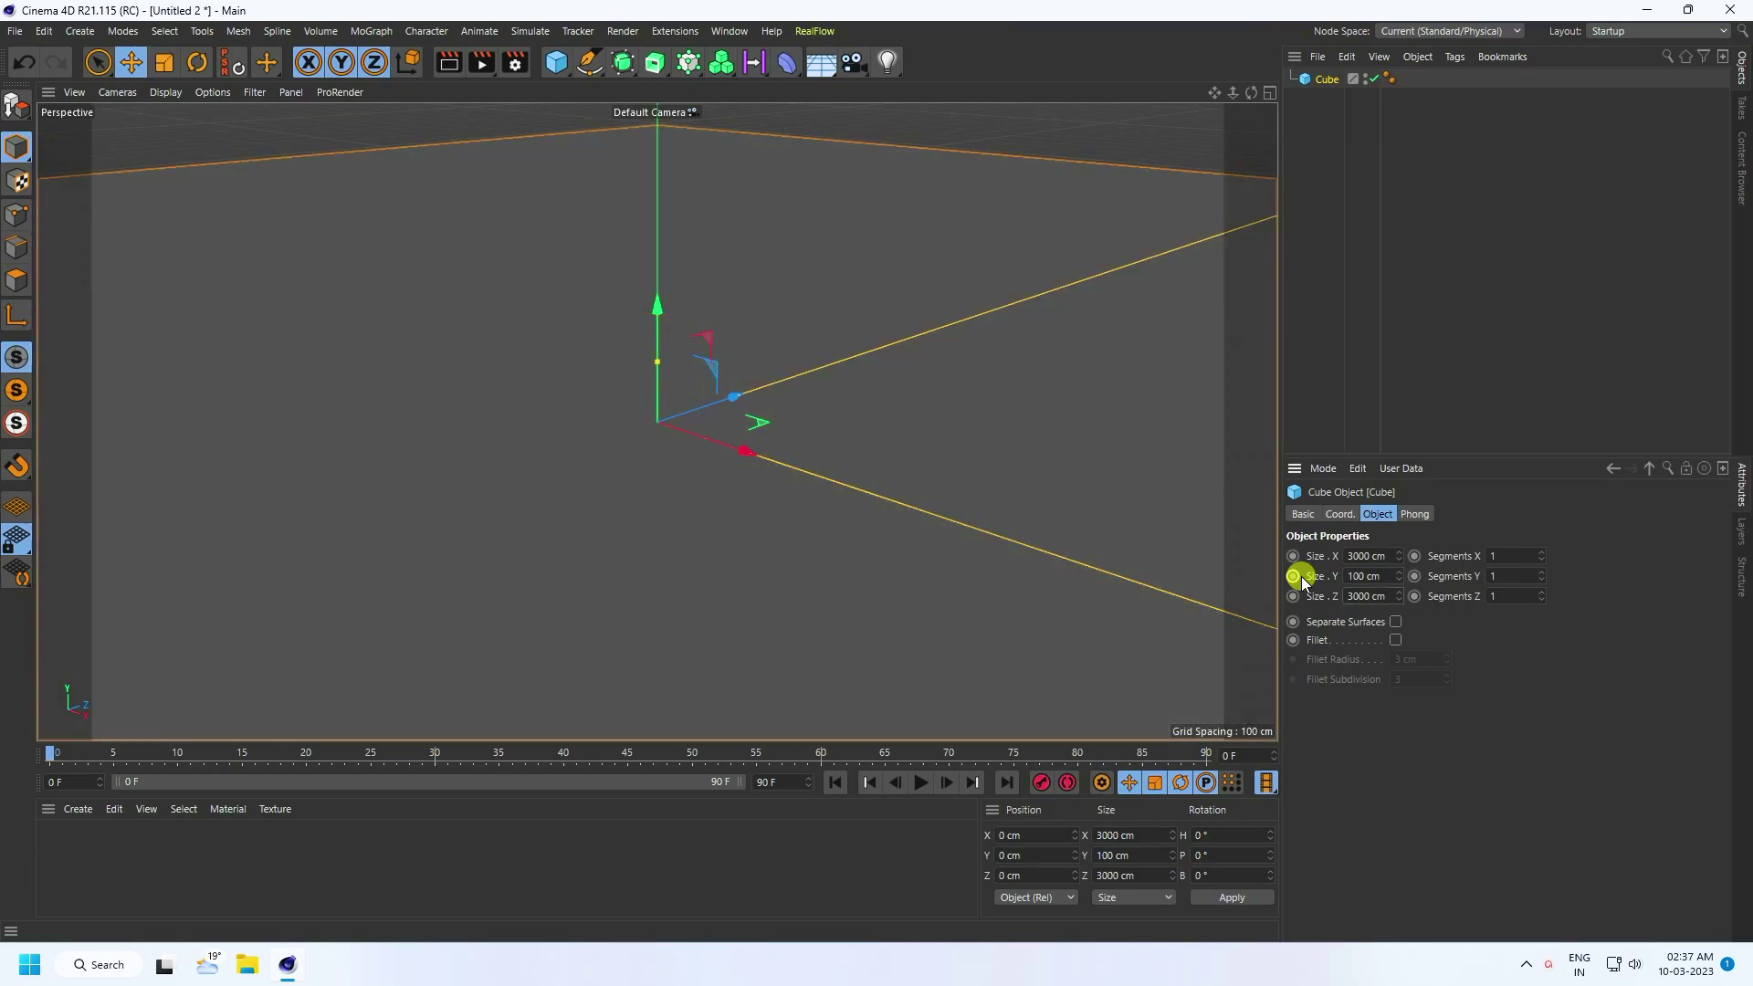
# Thin the cube slab by setting its Y size to 50 cm.
pyautogui.keyDown('alt'); pyautogui.moveTo(338, 289); pyautogui.dragTo(912, 471); pyautogui.keyUp('alt')
pyautogui.keyDown('alt'); pyautogui.moveTo(912, 471); pyautogui.dragTo(845, 469, button='right'); pyautogui.keyUp('alt')
pyautogui.click(1334, 577)
pyautogui.press('BackSpace')
pyautogui.press('BackSpace')
pyautogui.press('BackSpace')
pyautogui.press('BackSpace')
pyautogui.press('BackSpace')
pyautogui.press('BackSpace')
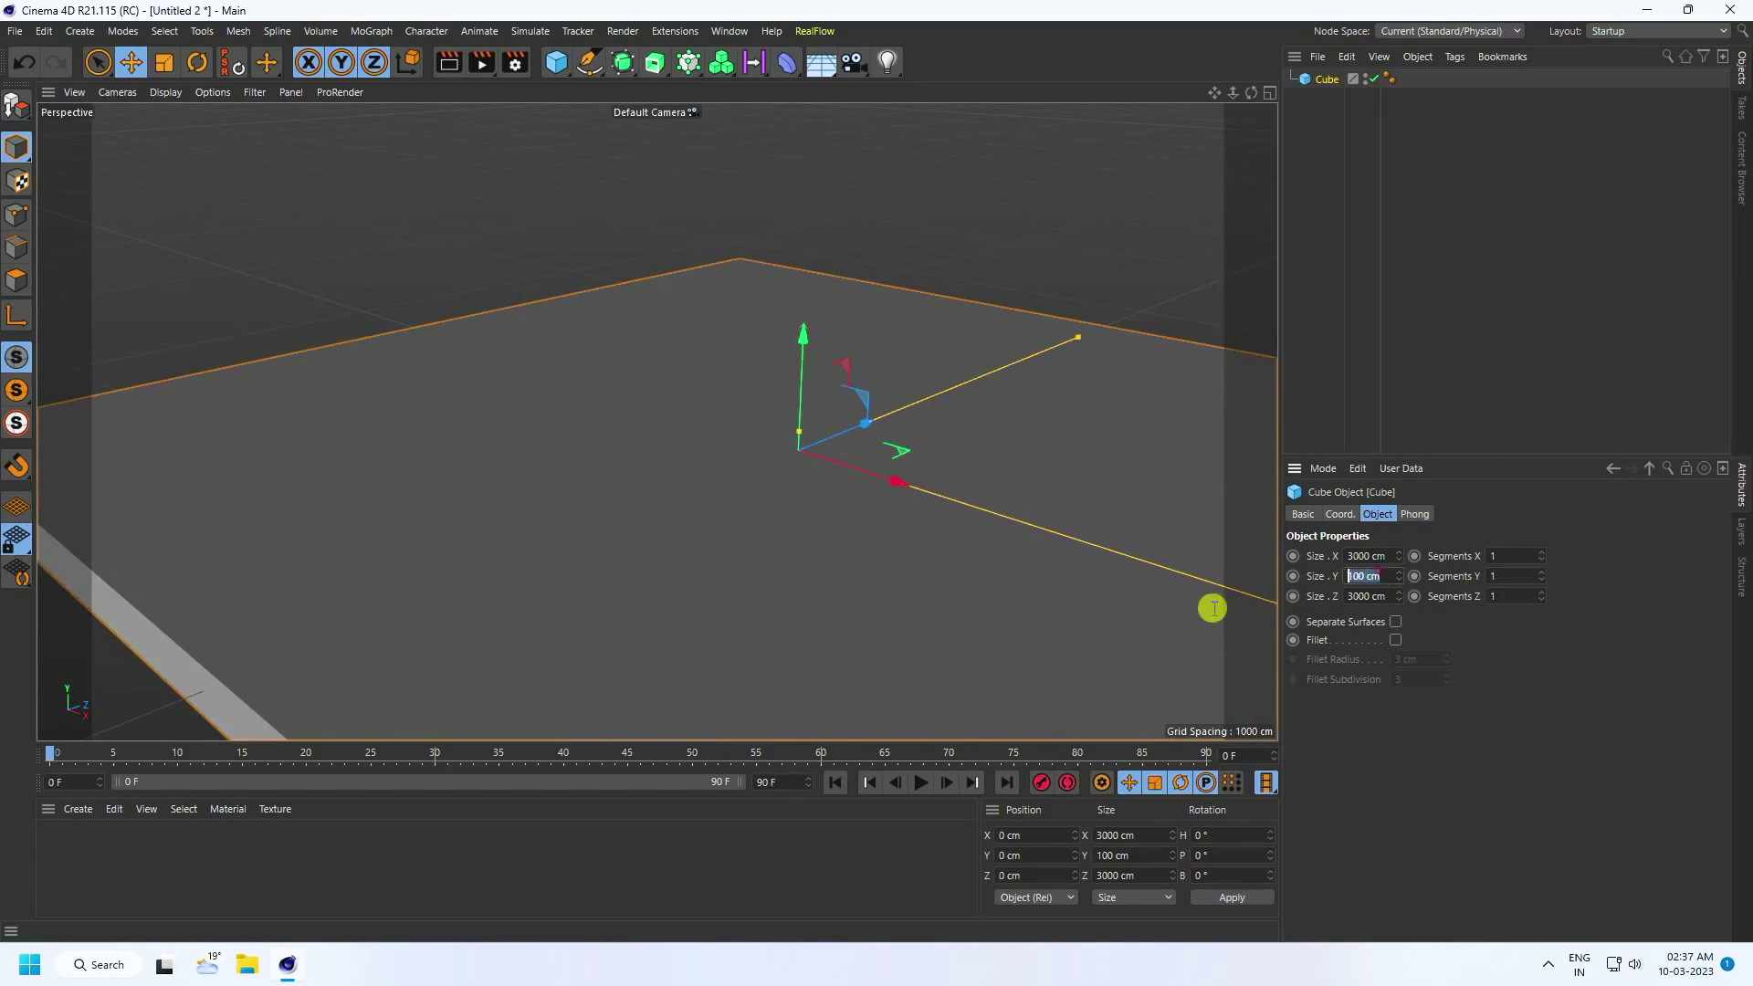
pyautogui.write('50')
pyautogui.press('Return')
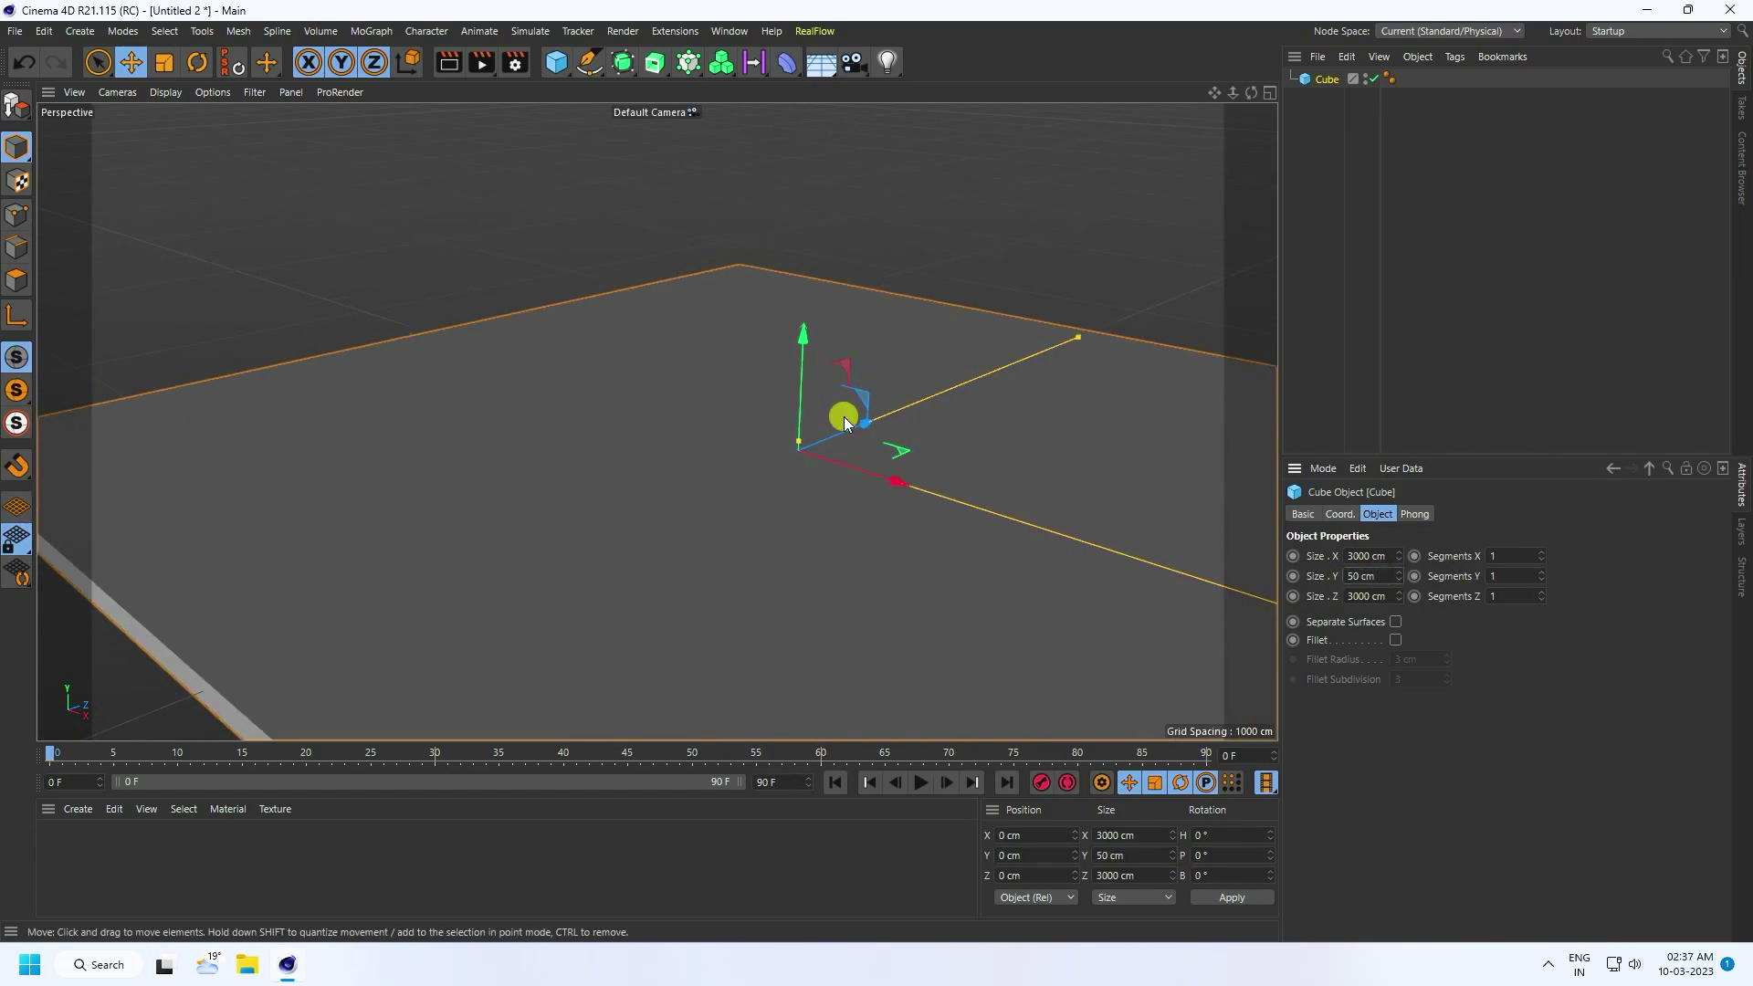
# Lower the slab in the front view and set its Y position to -25 cm.
pyautogui.keyDown('alt'); pyautogui.moveTo(874, 314); pyautogui.dragTo(676, 365); pyautogui.keyUp('alt')
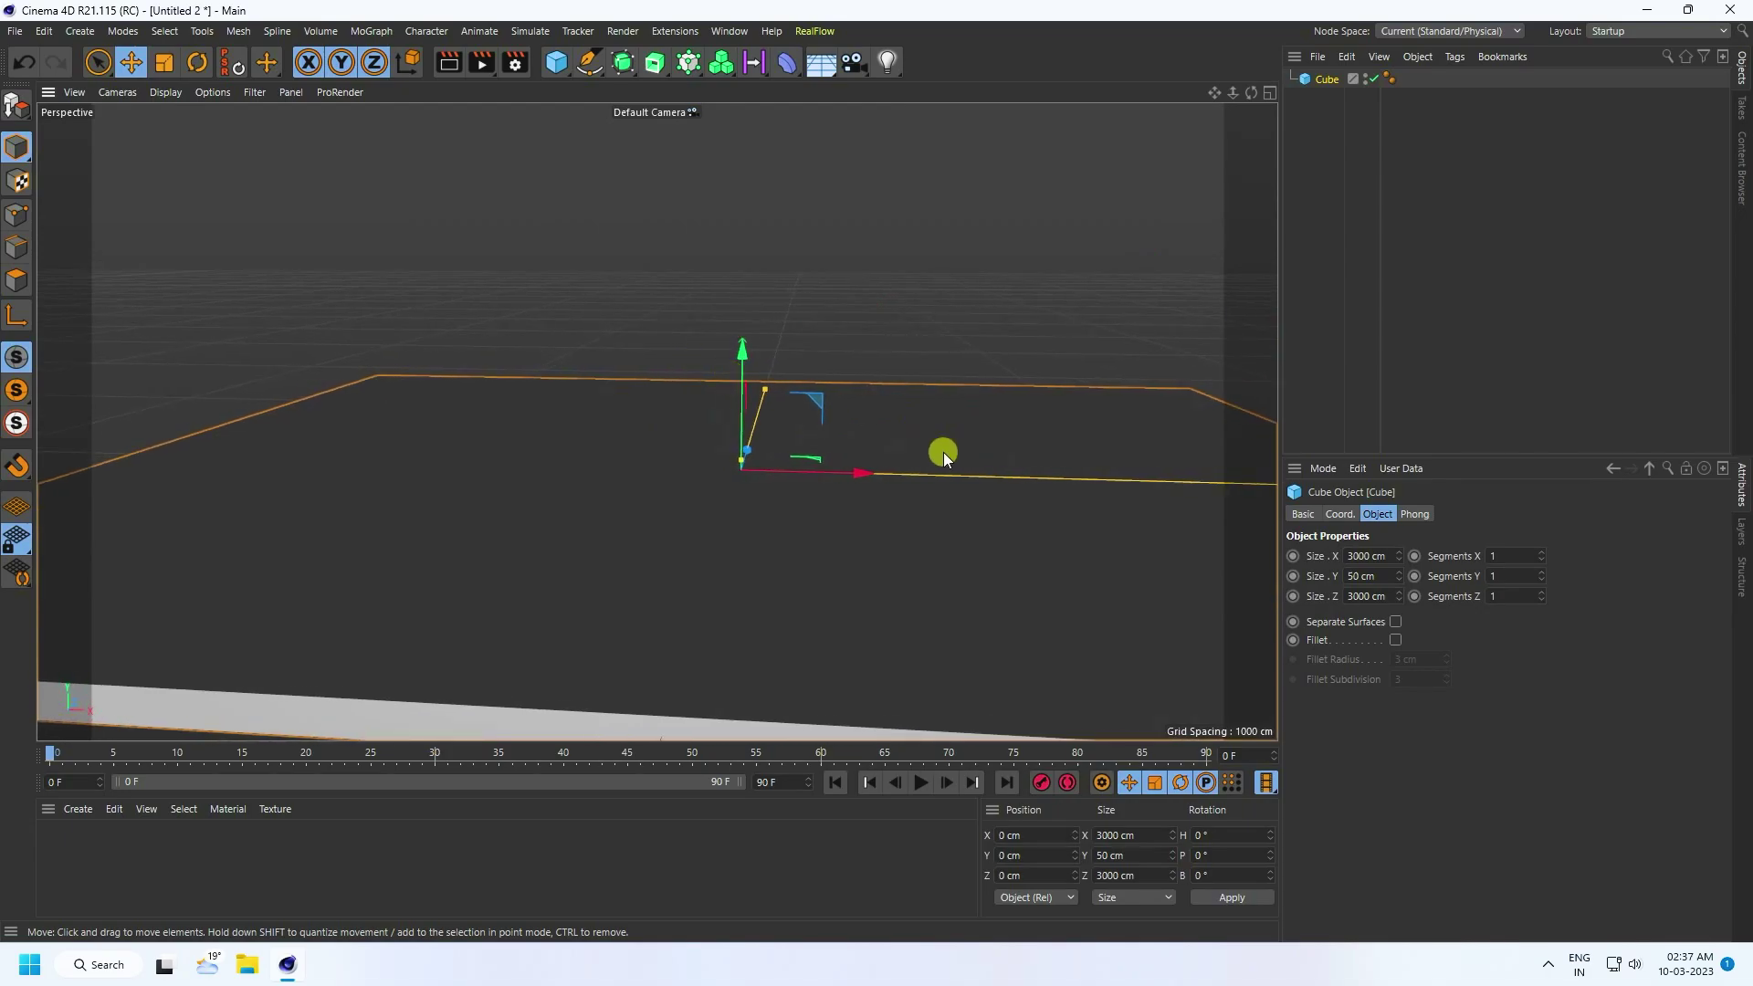
pyautogui.middleClick(944, 452)
pyautogui.middleClick(657, 467)
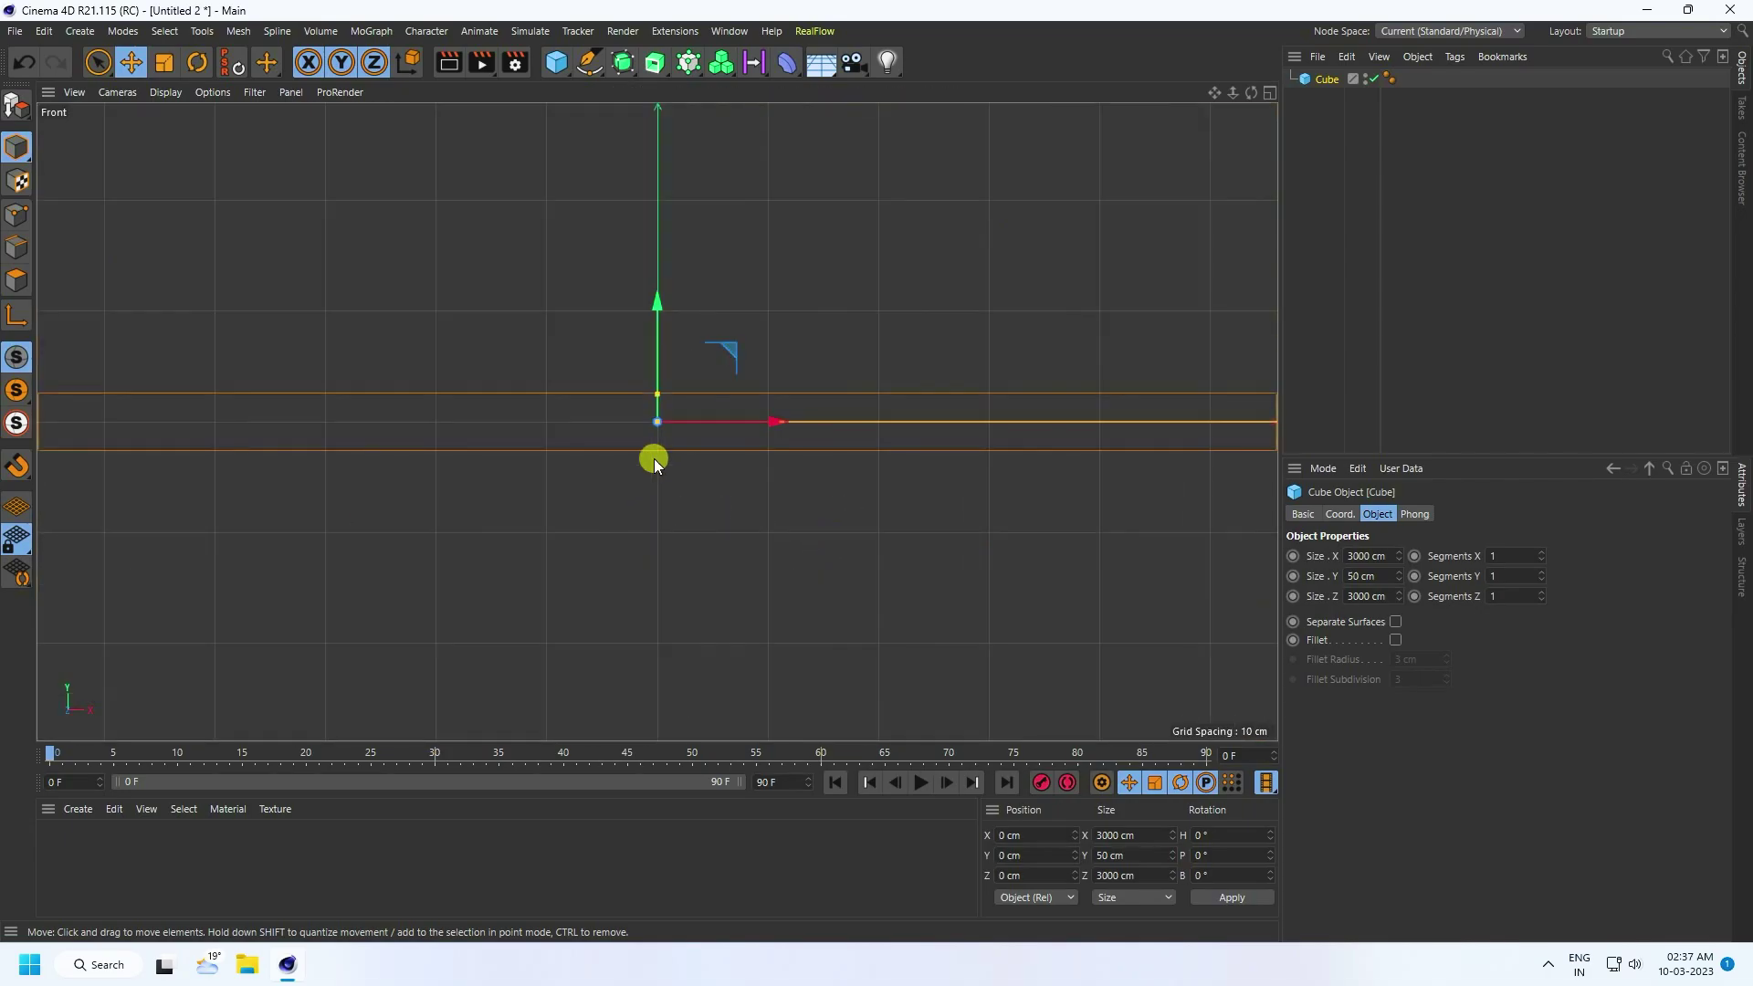
pyautogui.scroll(3, 615, 352)
pyautogui.moveTo(717, 393); pyautogui.dragTo(727, 450)
pyautogui.click(1338, 515)
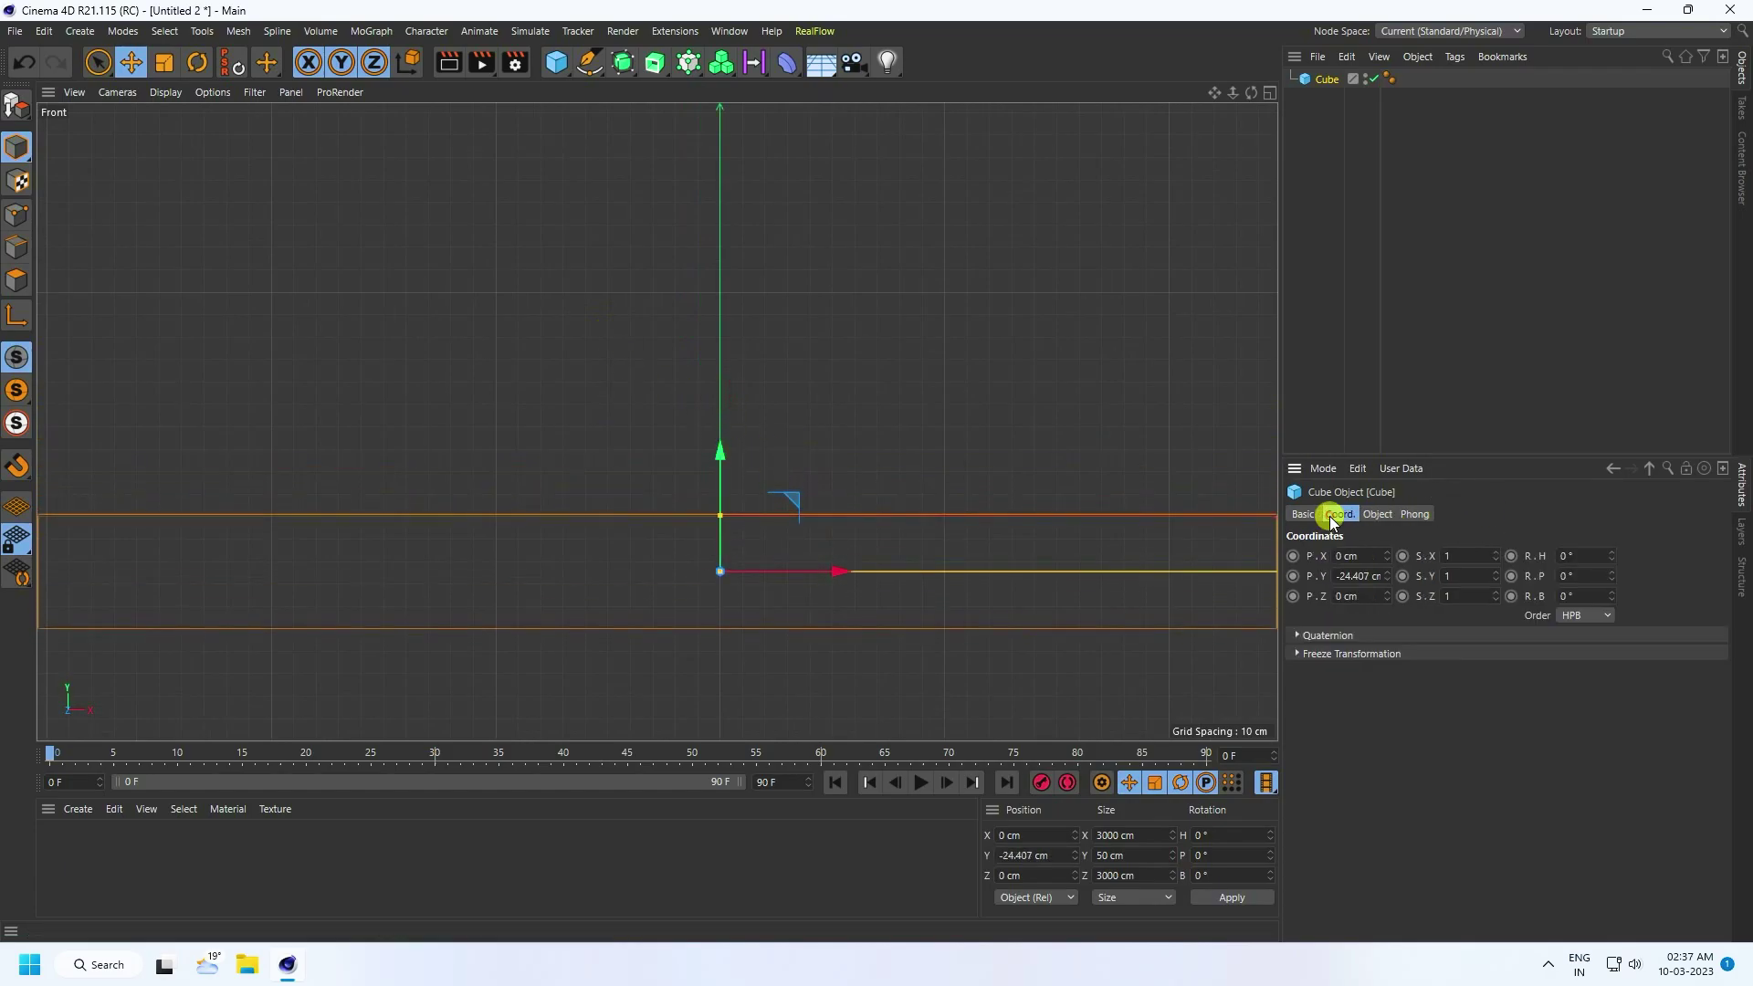
pyautogui.click(1360, 575)
pyautogui.write('-25')
pyautogui.press('Return')
# Add a torus at the centre of the slab in the perspective view and set its ring segments to 100.
pyautogui.middleClick(885, 376)
pyautogui.middleClick(438, 227)
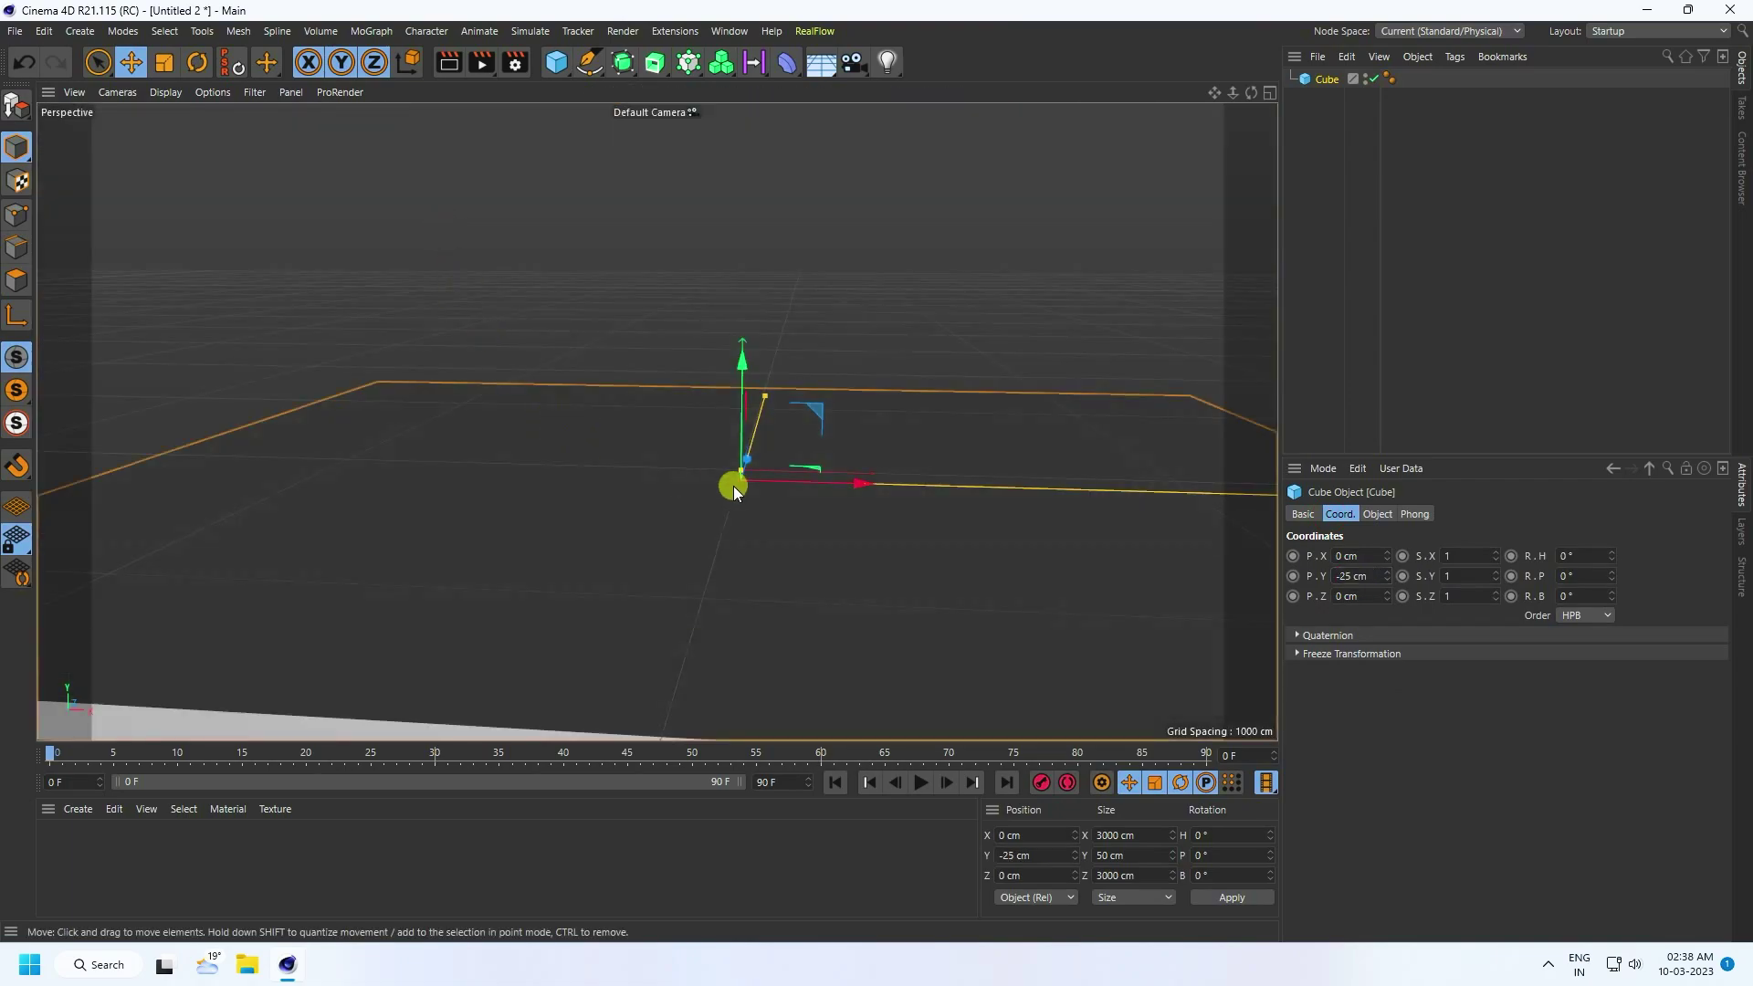
pyautogui.click(556, 62)
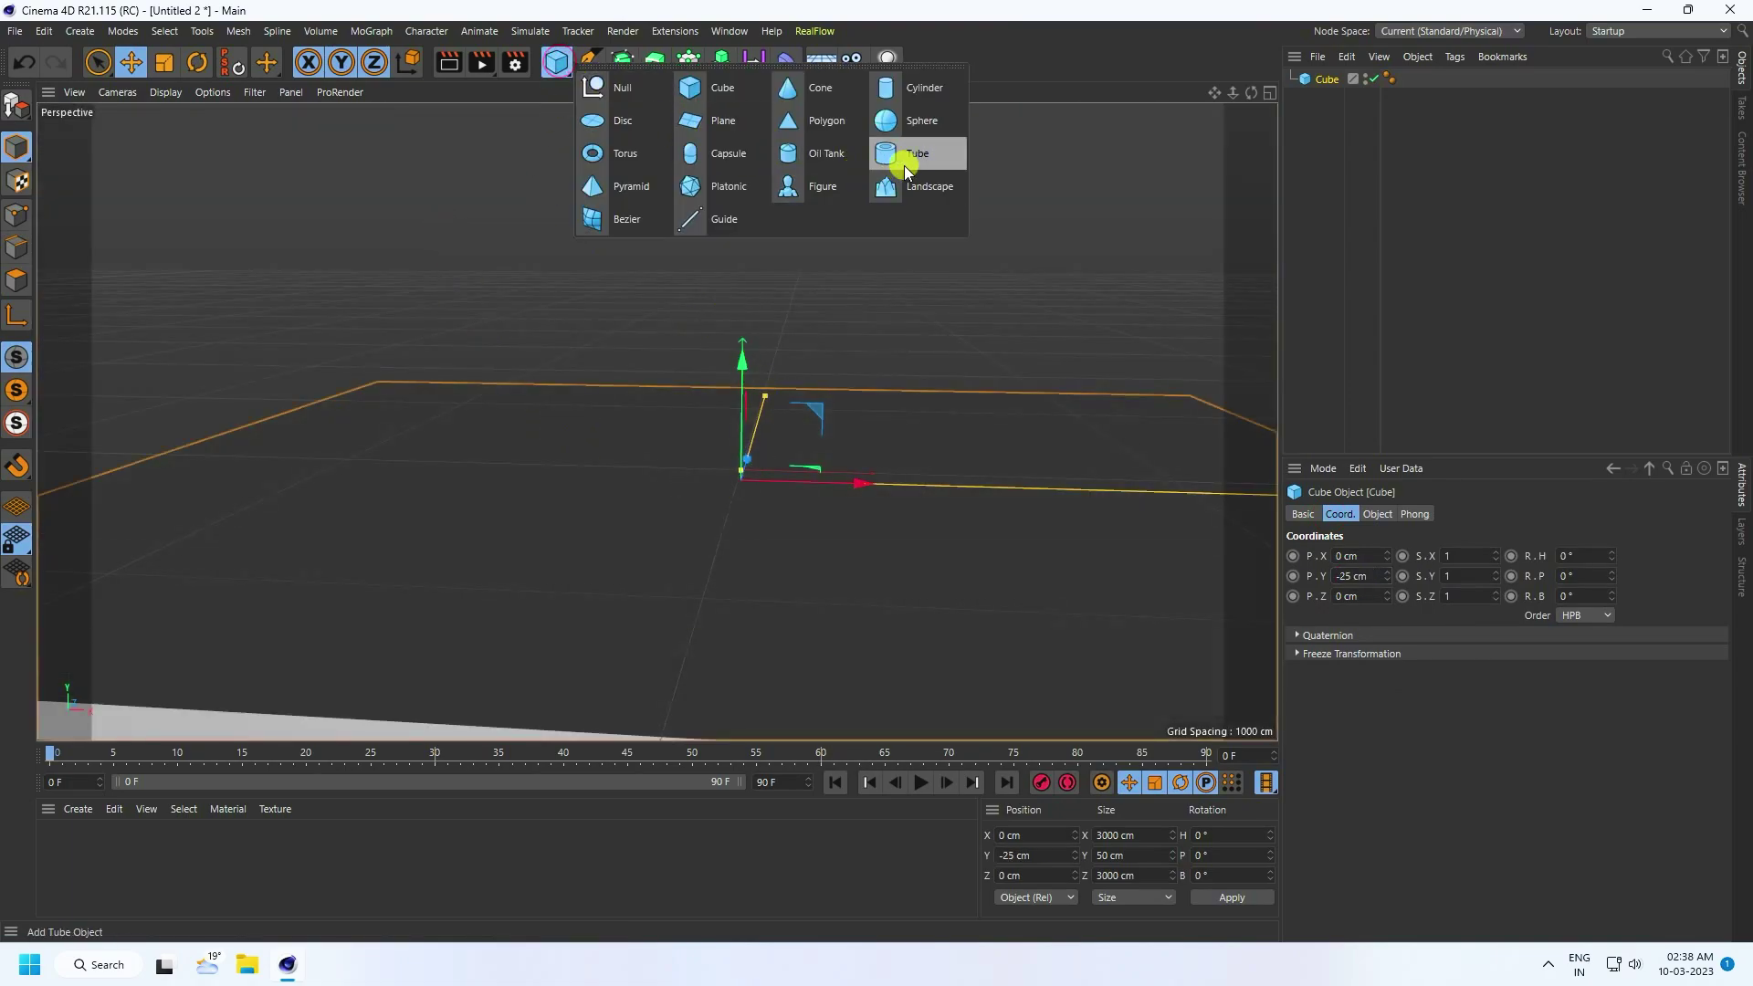
pyautogui.click(630, 153)
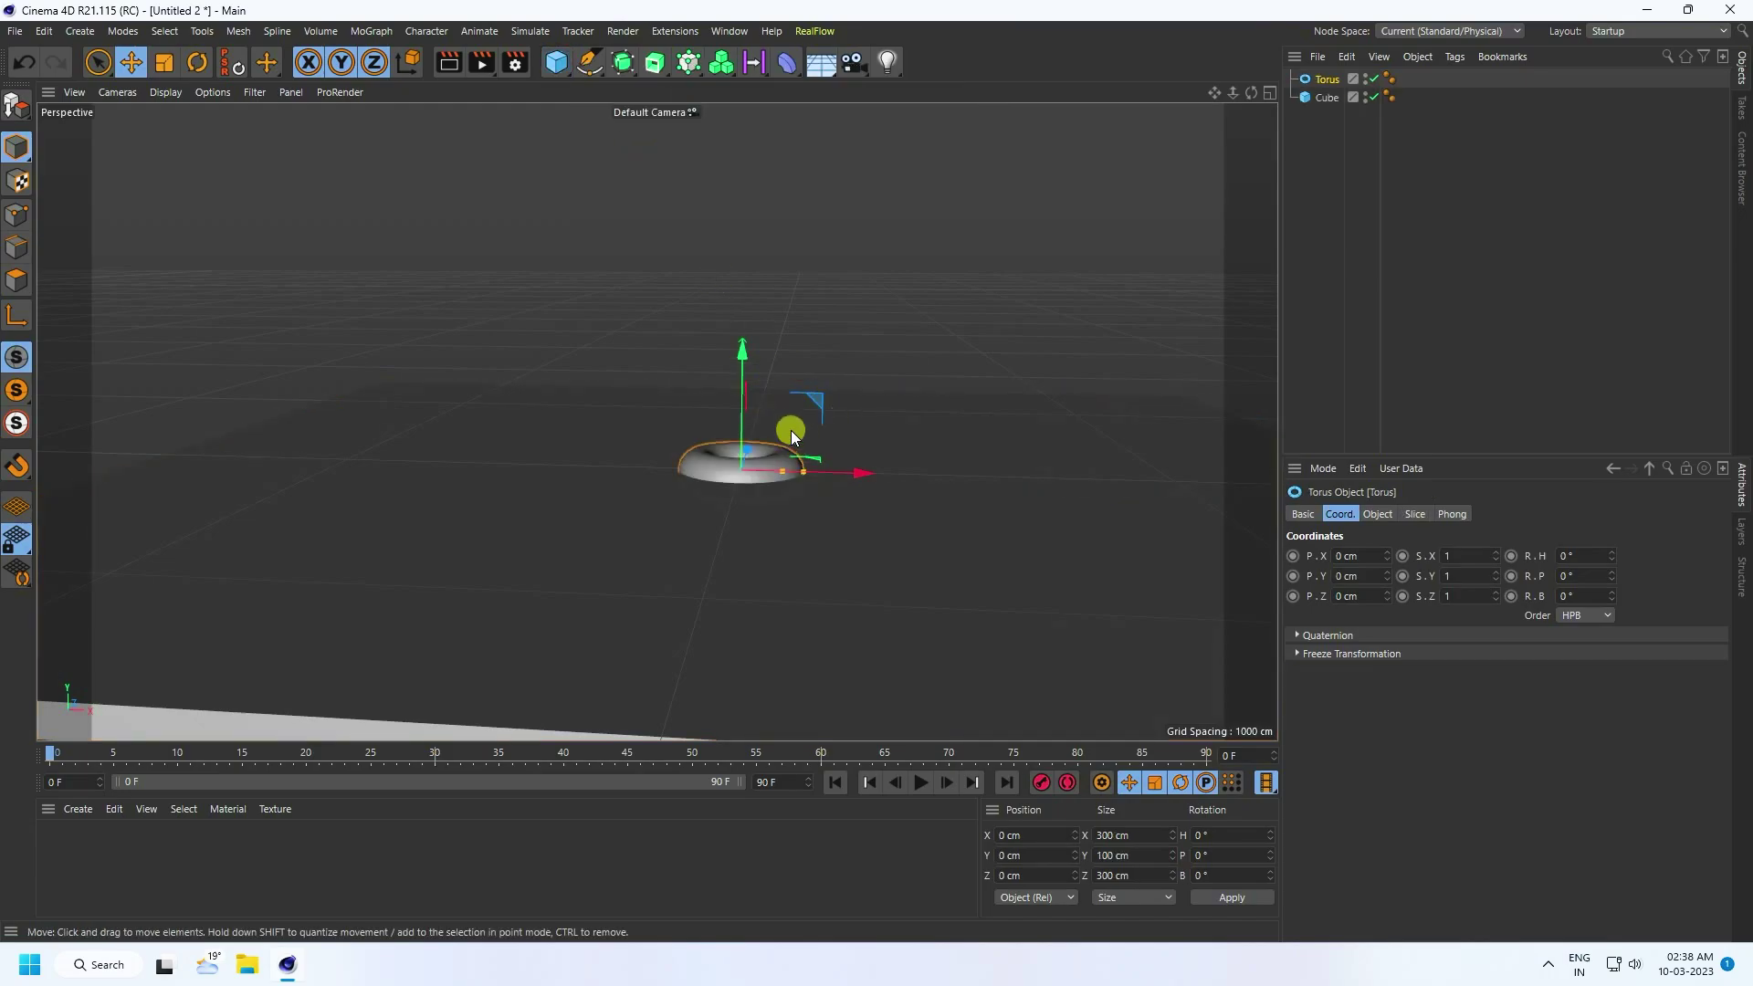
pyautogui.scroll(5, 791, 430)
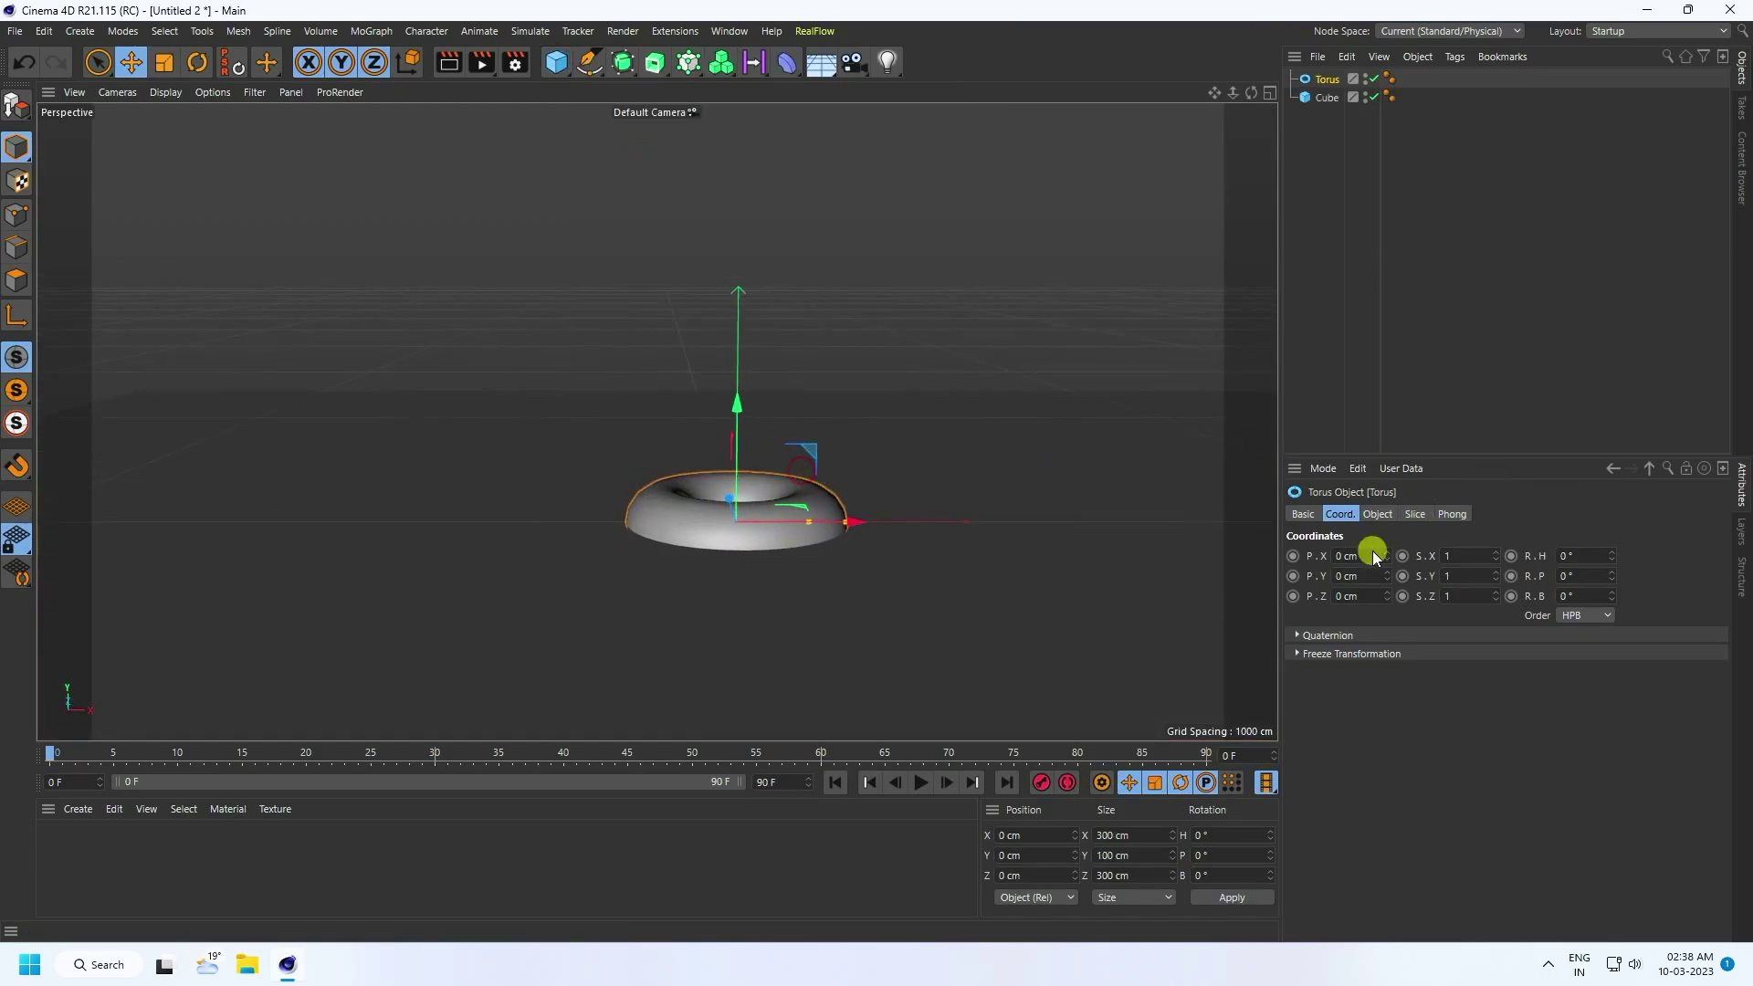
pyautogui.click(1377, 514)
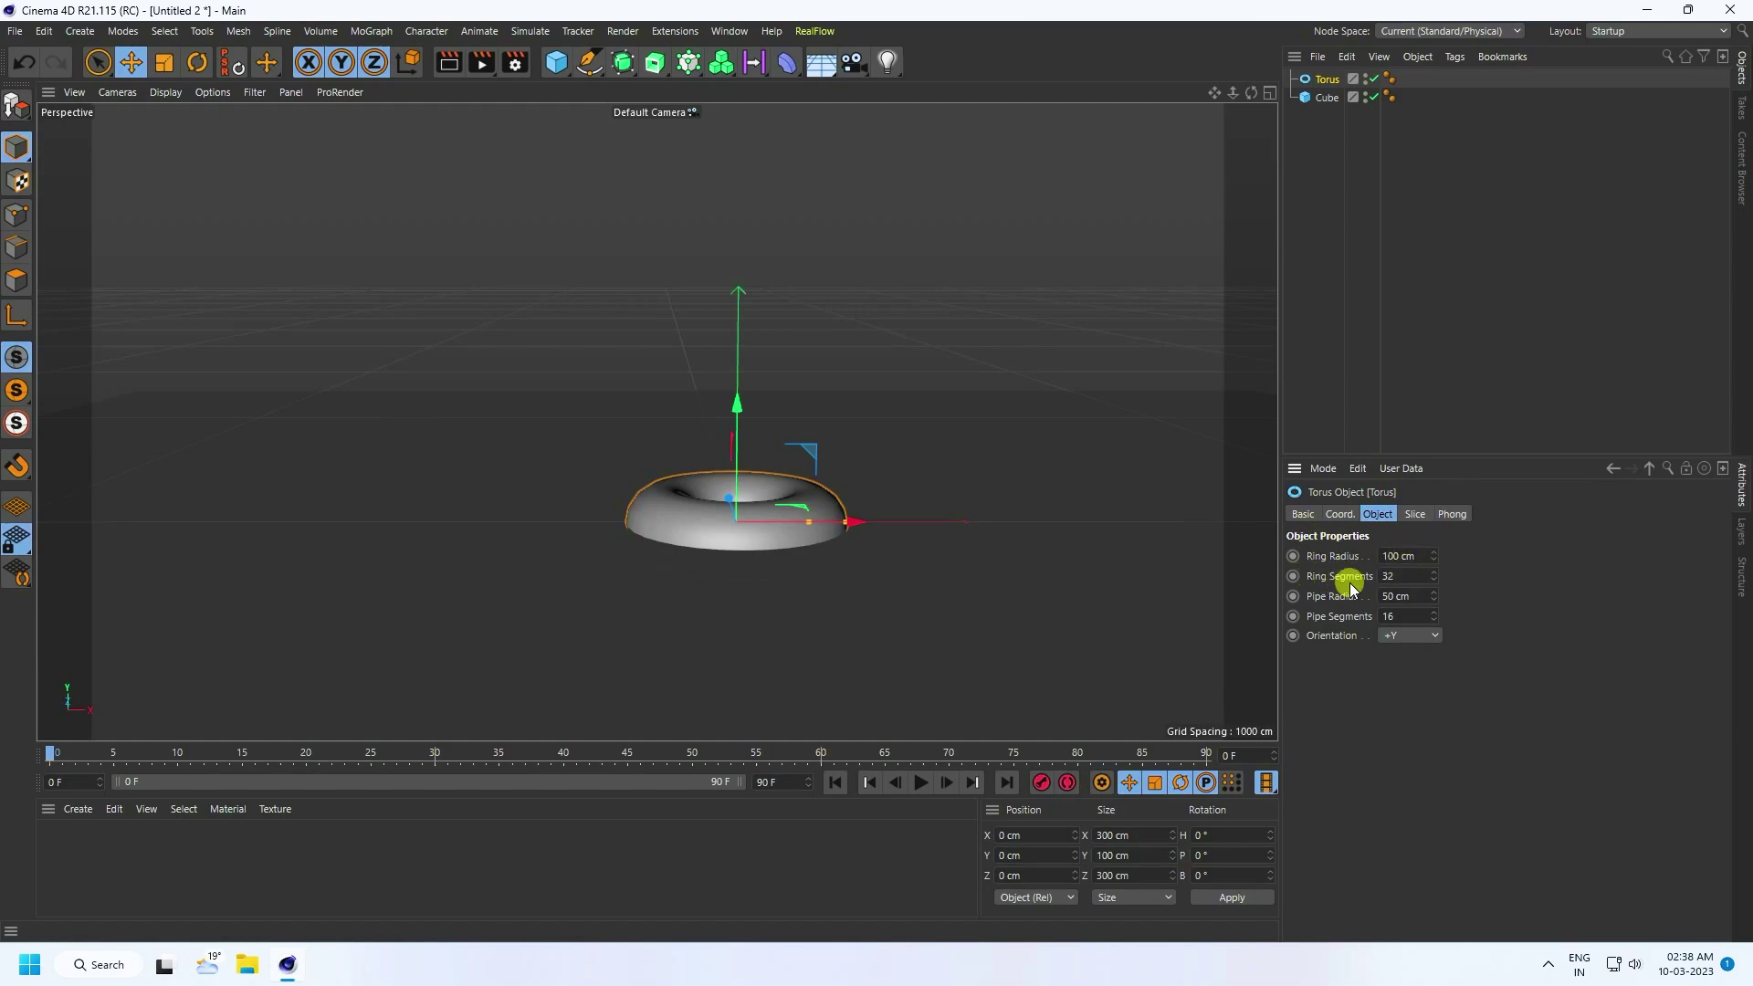
pyautogui.click(1418, 569)
pyautogui.write('100')
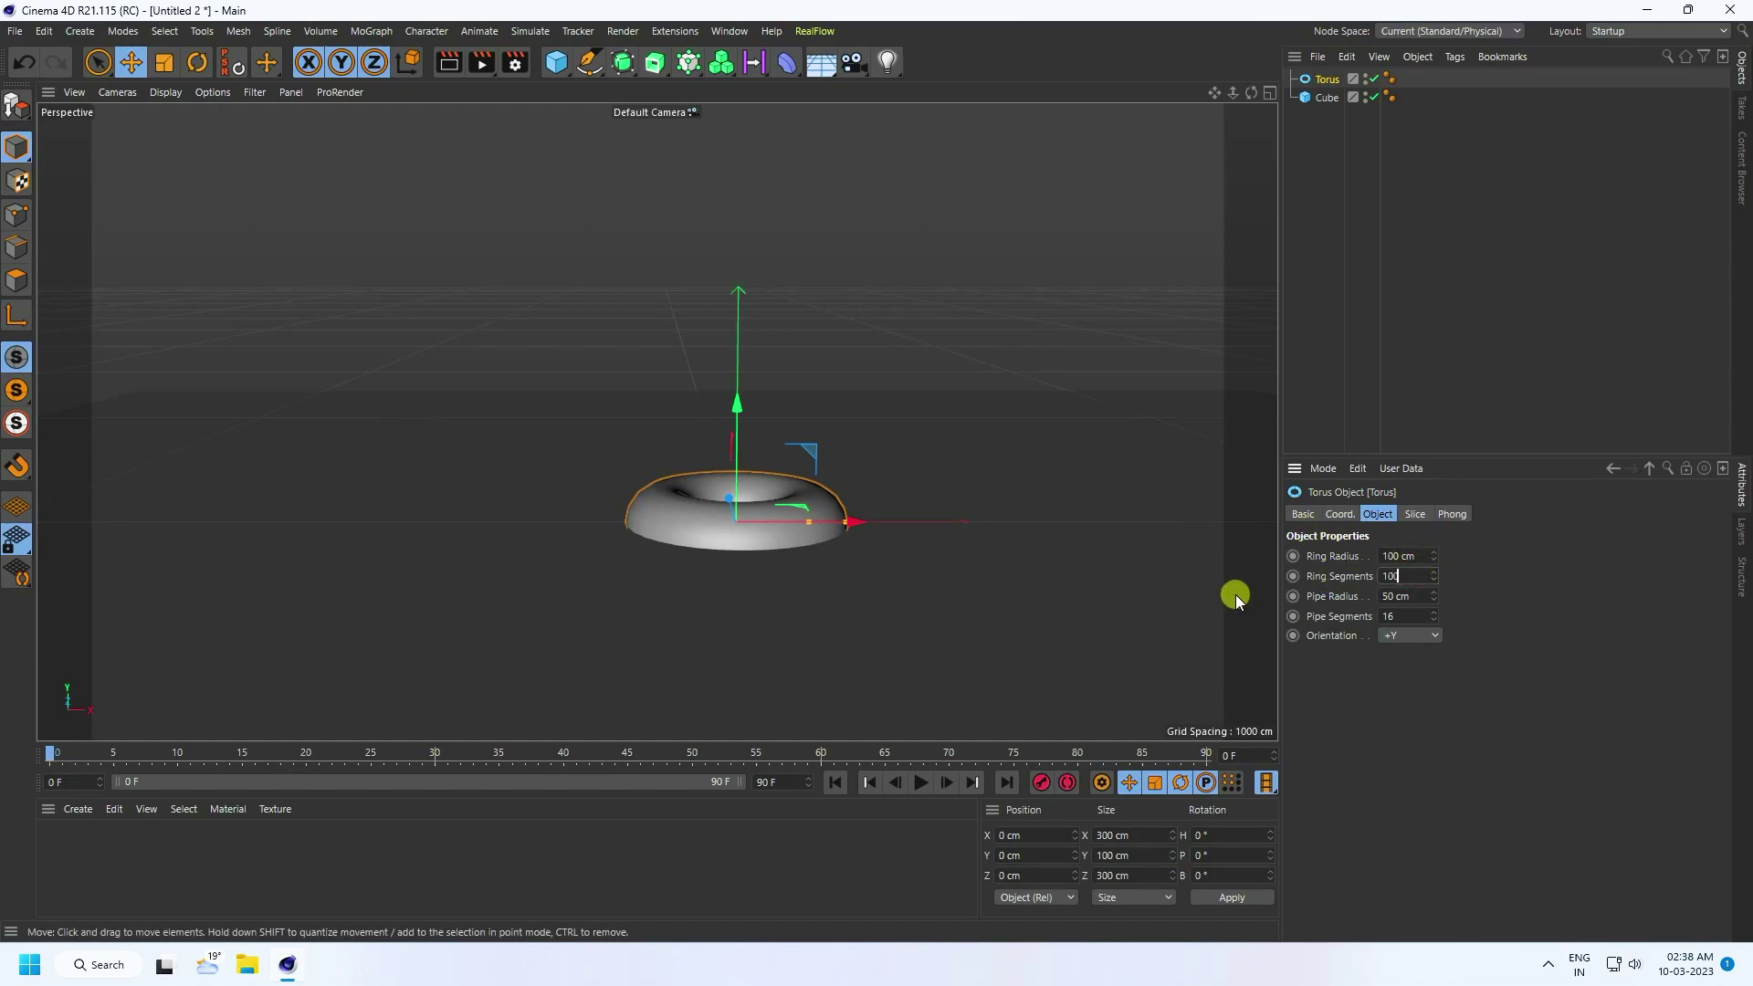
# Switch the perspective viewport's display to Gouraud Shading (Lines).
pyautogui.scroll(5, 846, 476)
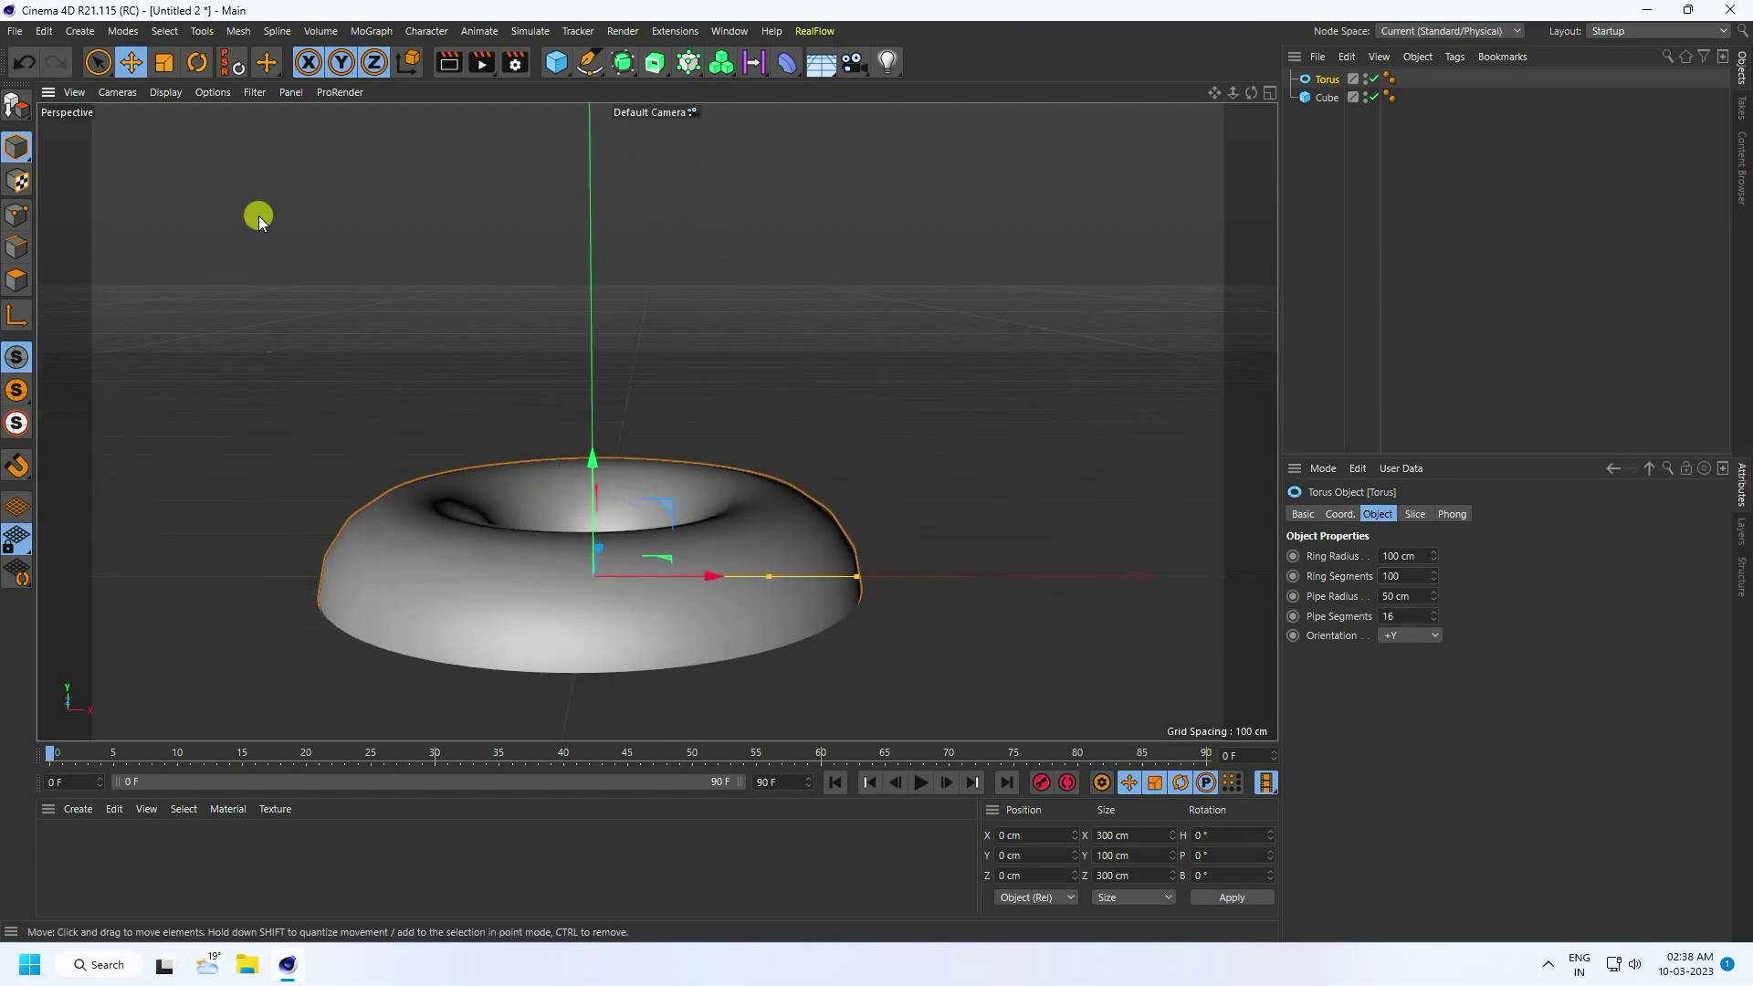
pyautogui.click(166, 92)
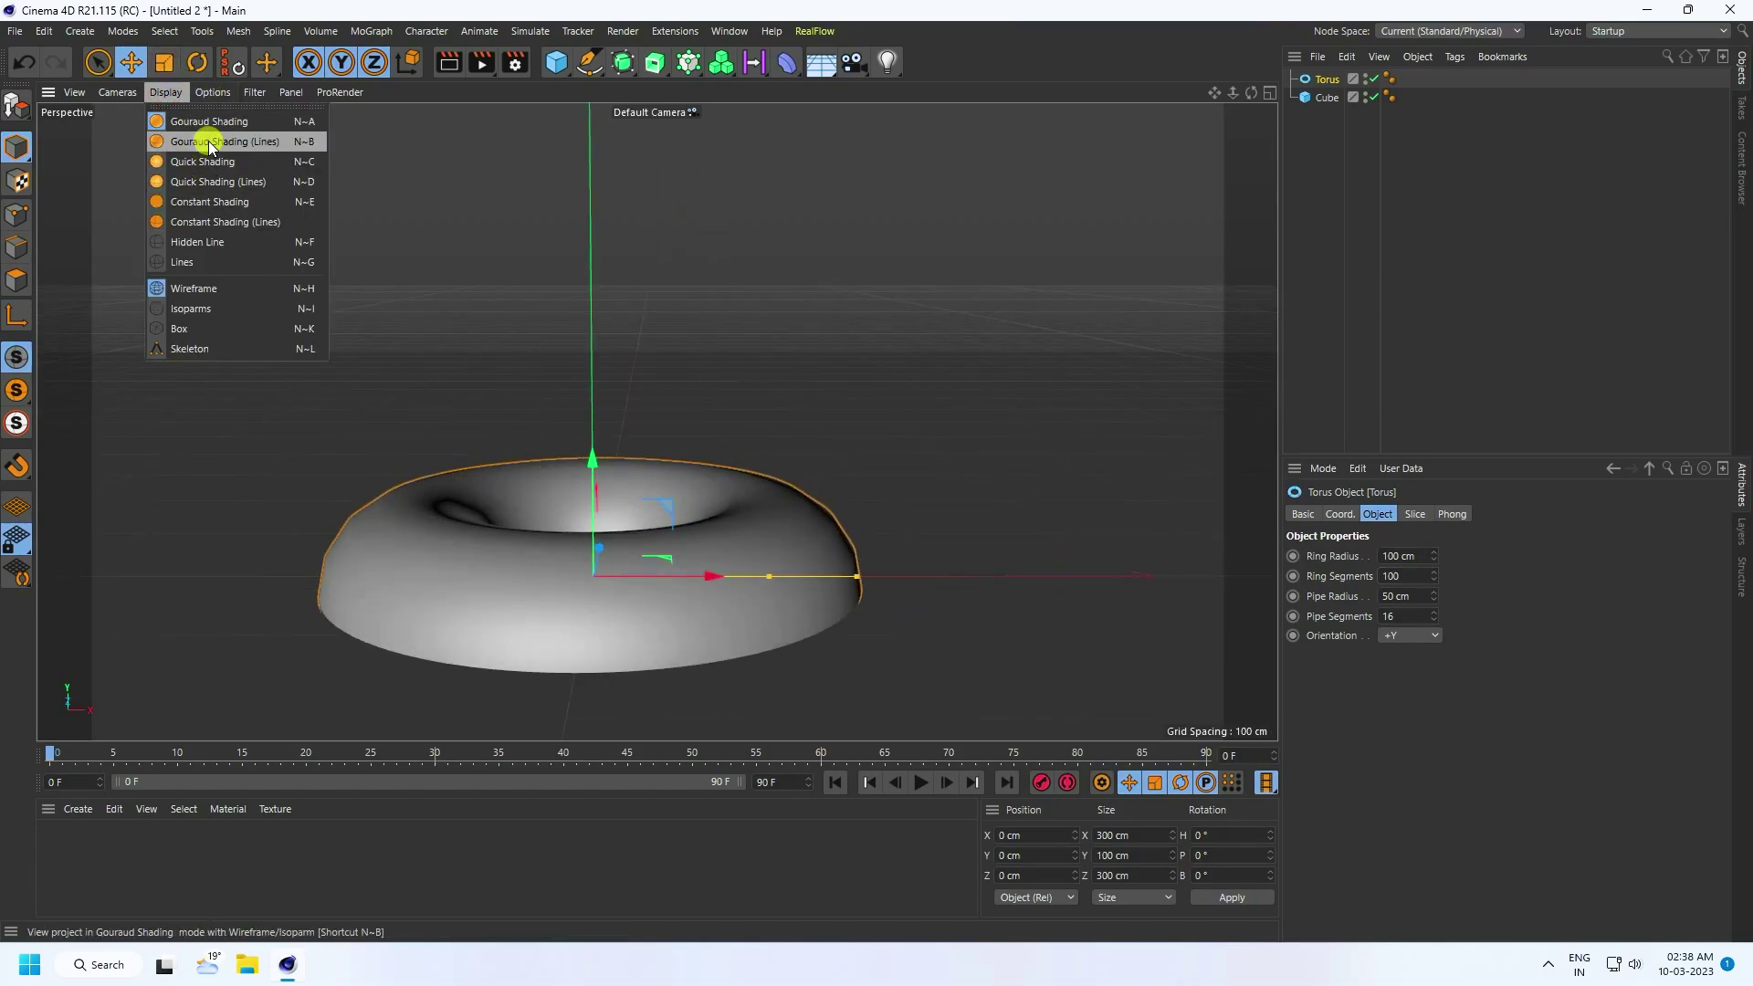
pyautogui.click(208, 141)
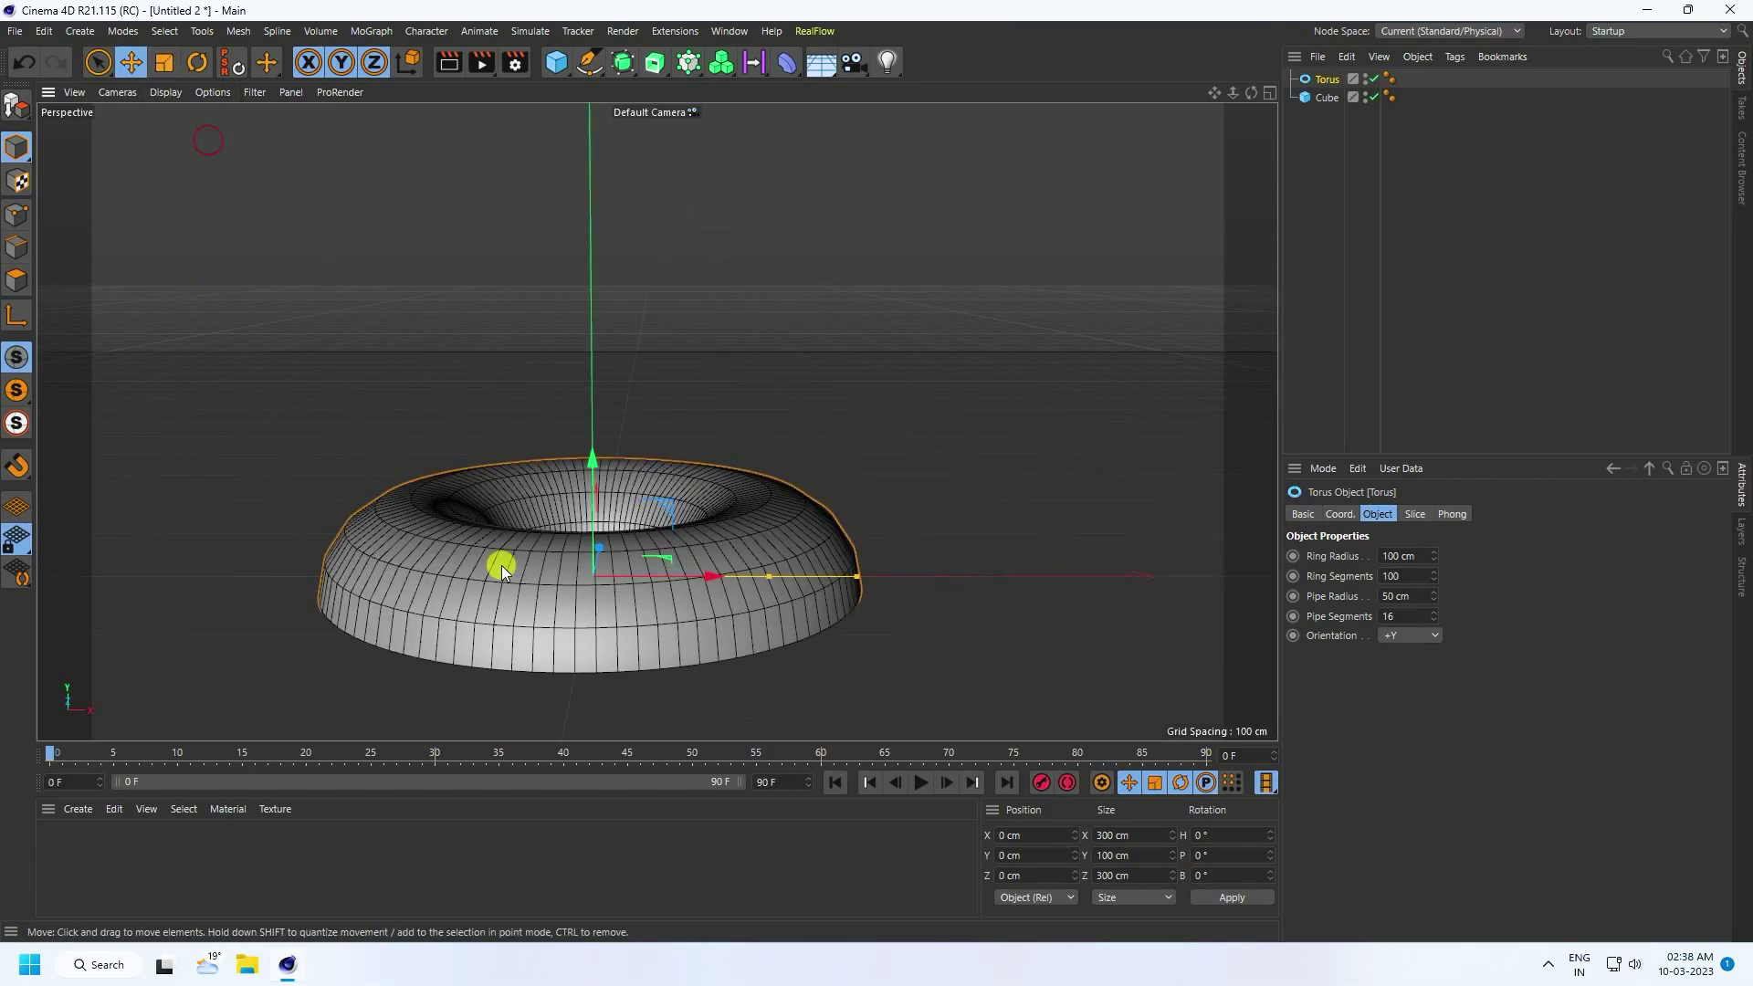
# Set the torus's pipe radius to 30 cm and its pipe segments to 30.
pyautogui.click(1411, 595)
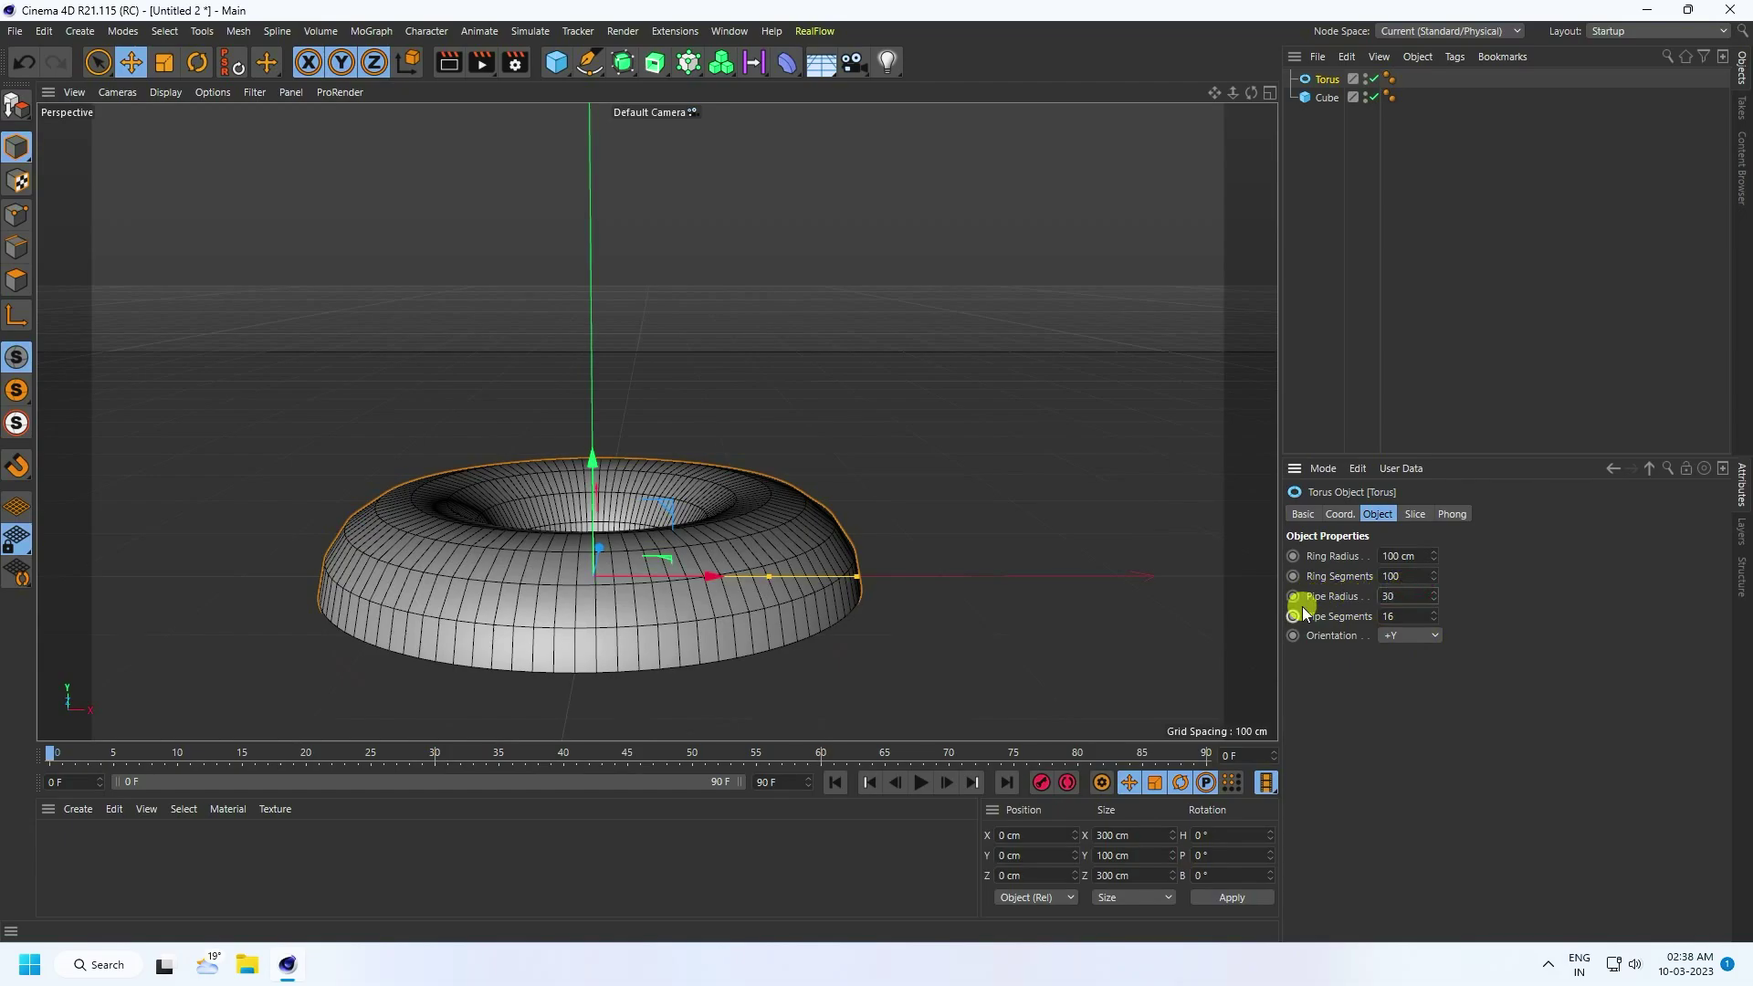
pyautogui.press('Tab')
pyautogui.write('30')
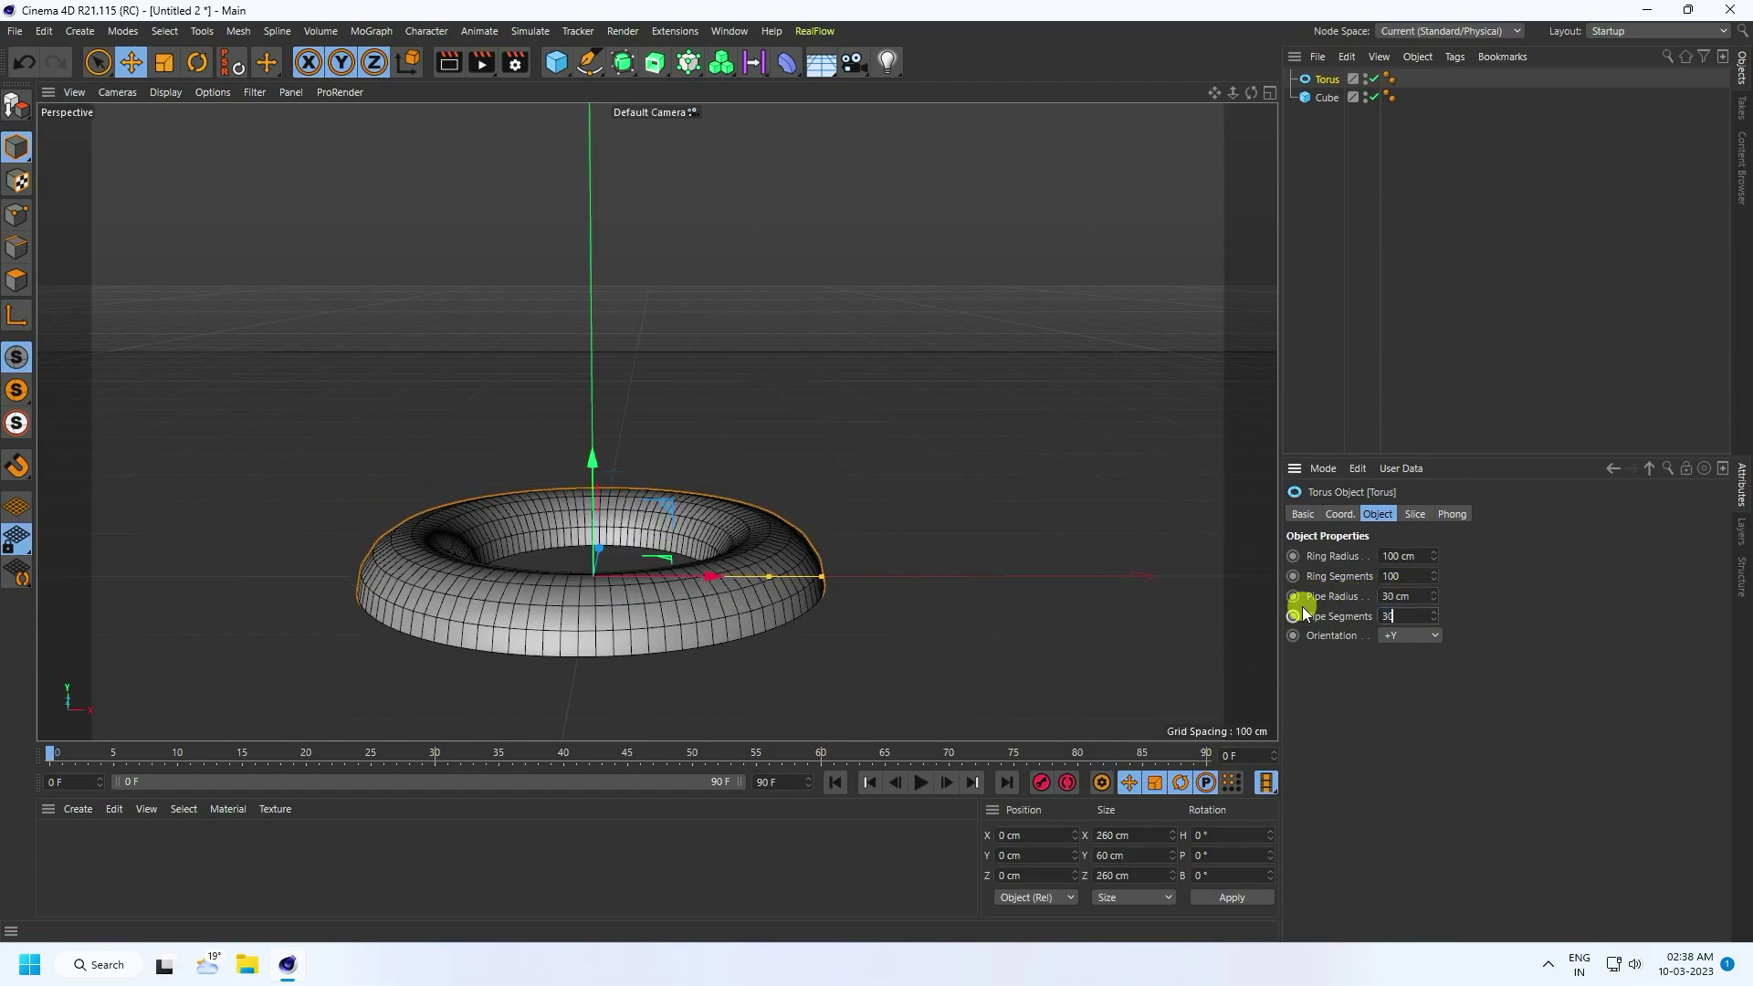
pyautogui.press('Return')
# Raise the torus along the Y axis to about 208 cm above the slab.
pyautogui.scroll(-3, 475, 446)
pyautogui.keyDown('alt'); pyautogui.moveTo(754, 550); pyautogui.dragTo(697, 516, button='middle'); pyautogui.keyUp('alt')
pyautogui.moveTo(644, 475); pyautogui.dragTo(661, 245)
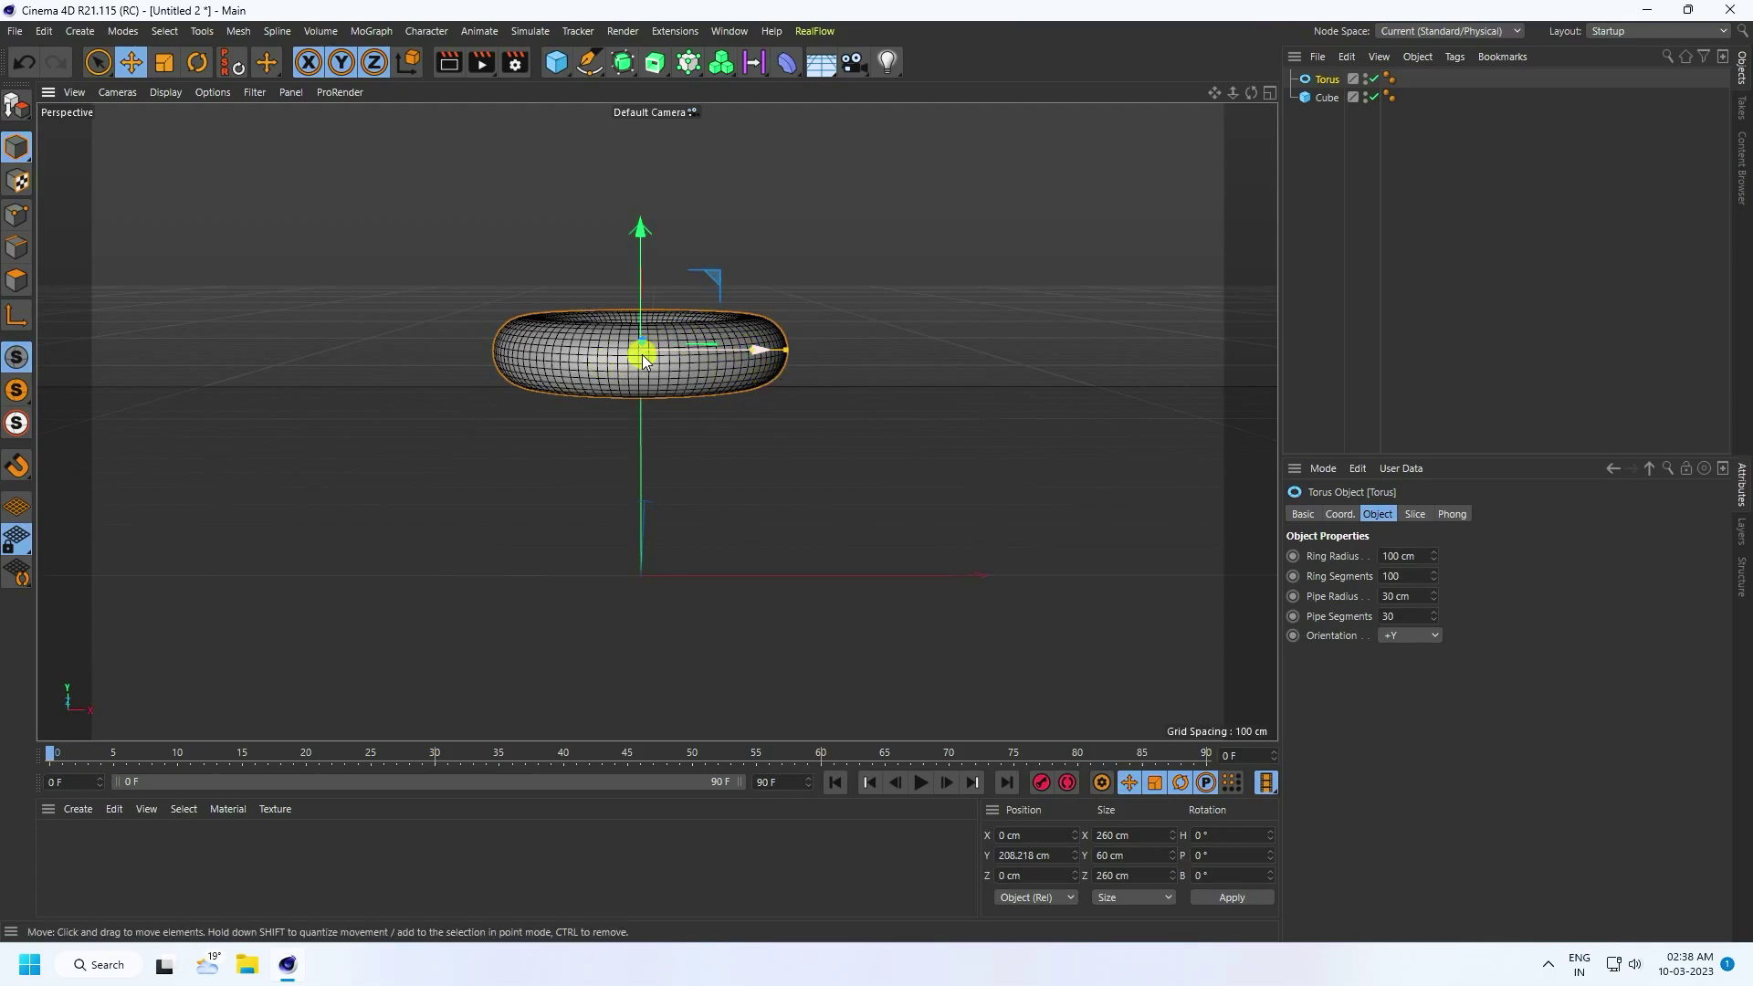
pyautogui.scroll(1, 639, 343)
pyautogui.scroll(3, 665, 298)
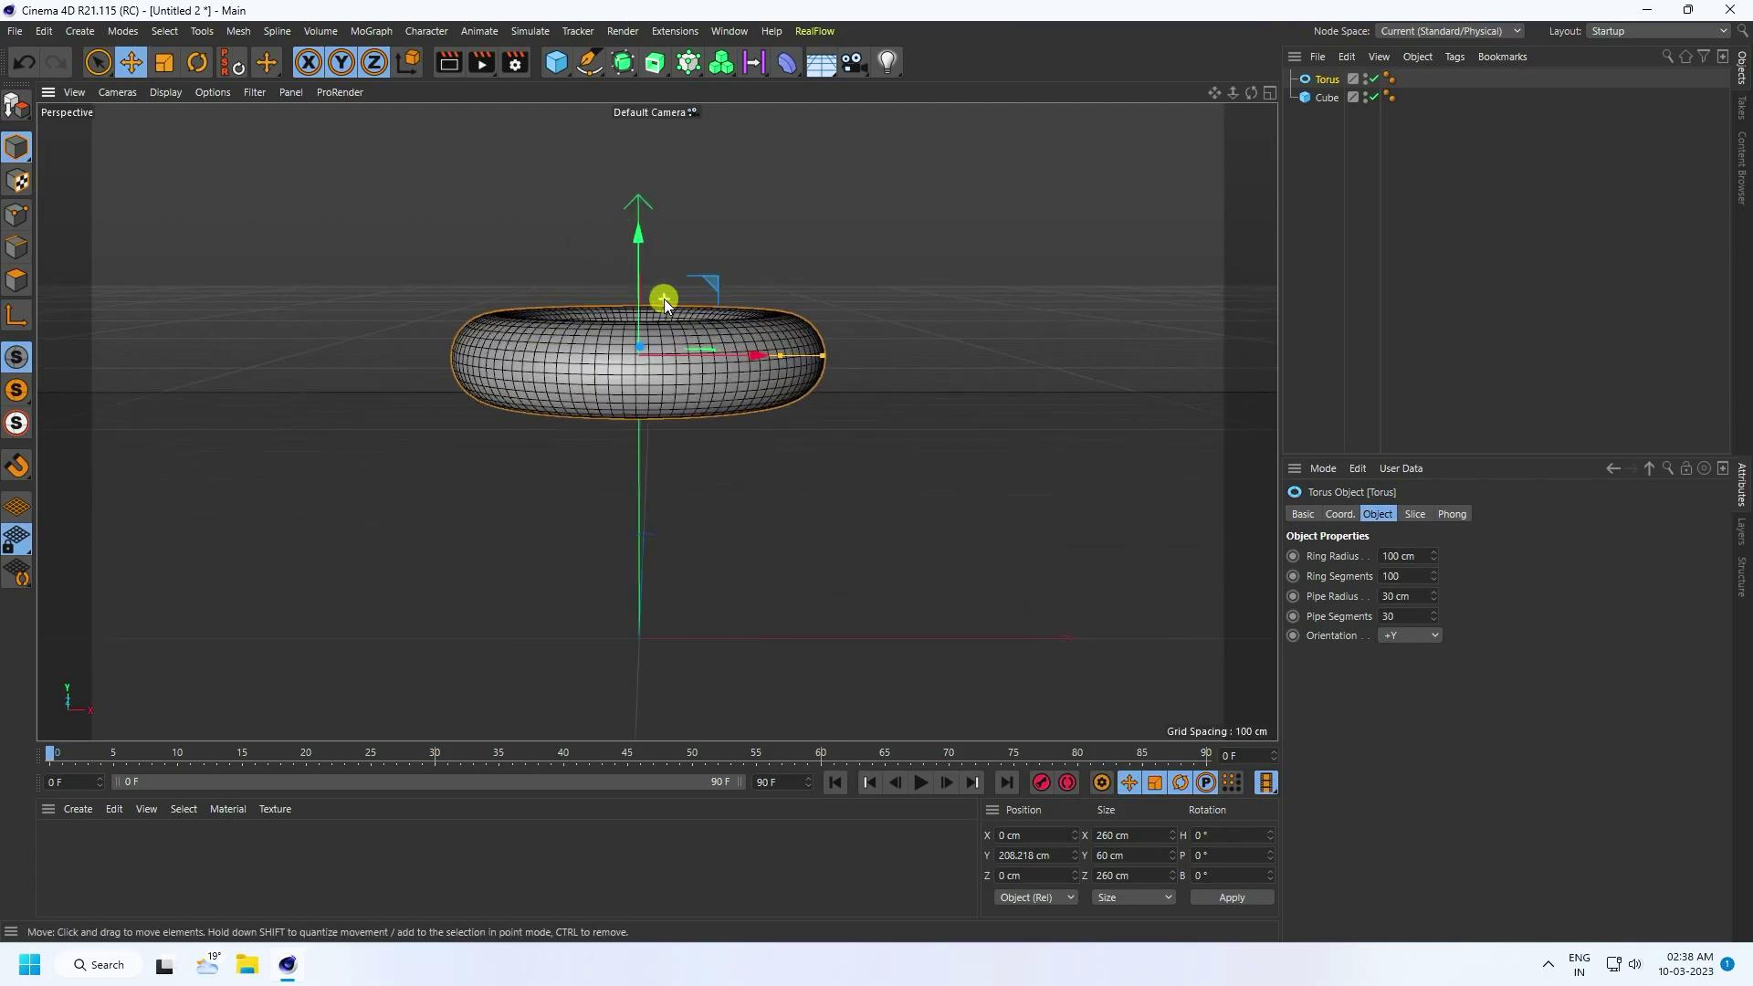
# Add a Vibrate tag to the torus and enable rotation with 360° amplitude on all three axes and frequency 0.1.
pyautogui.rightClick(1326, 78)
pyautogui.moveTo(1424, 90)
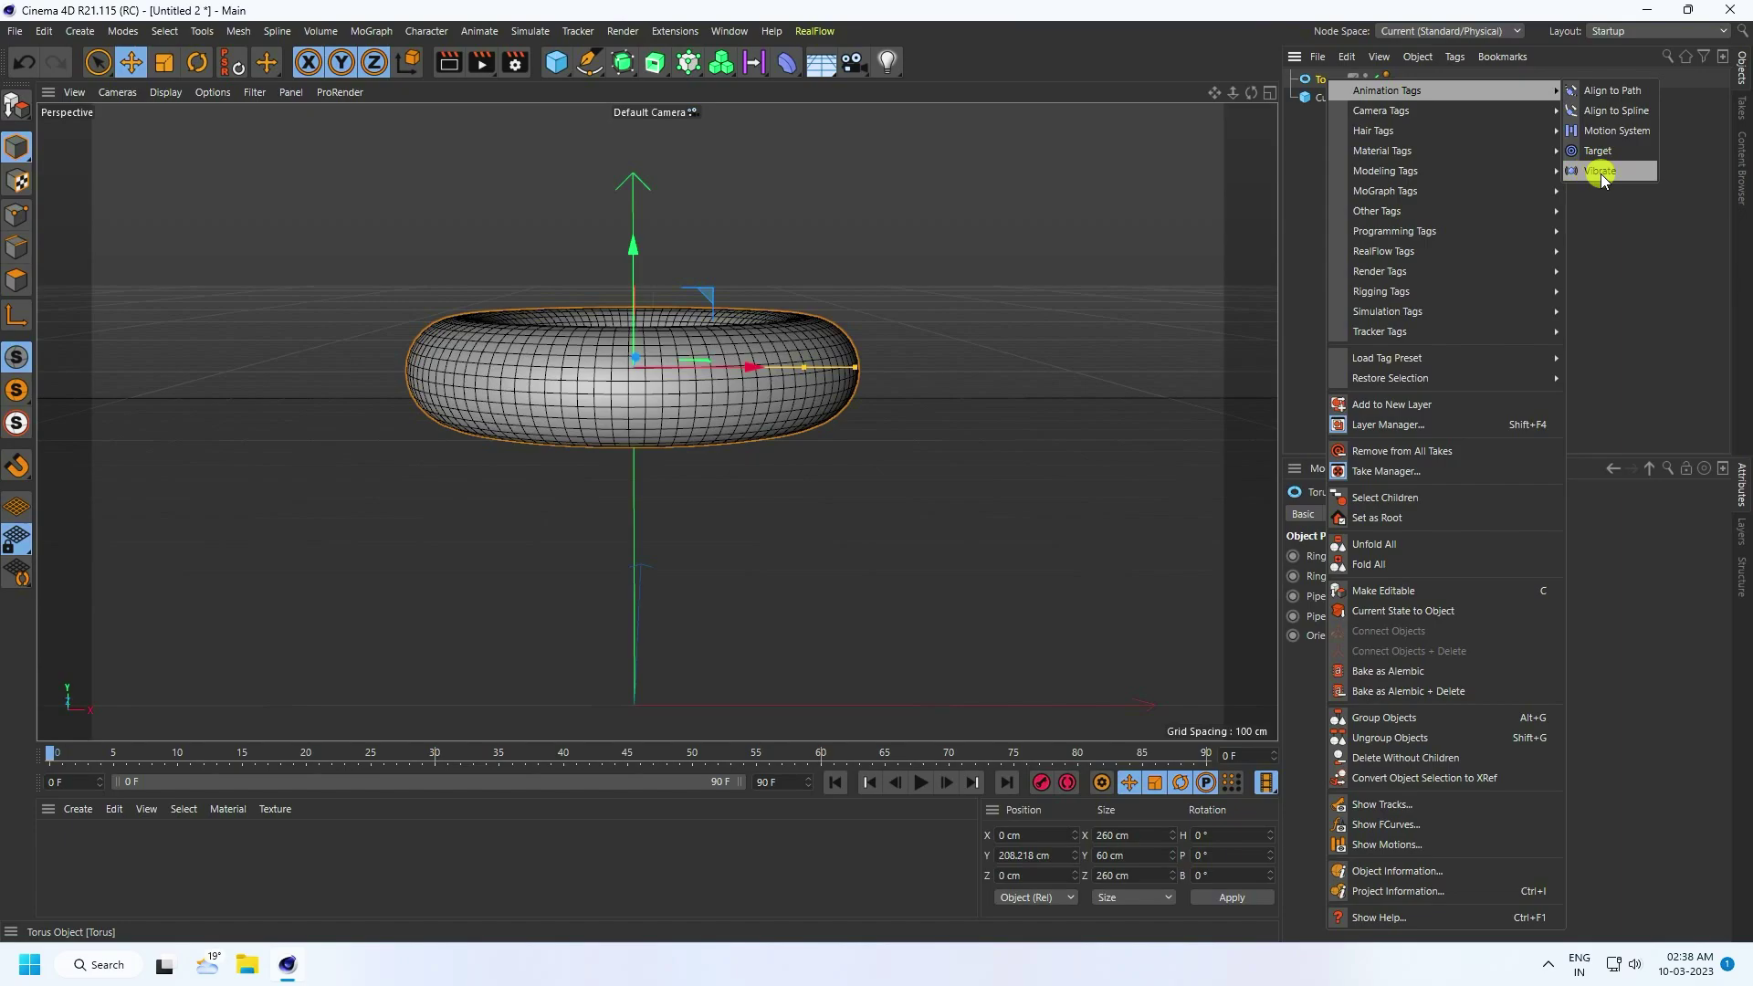
pyautogui.click(1602, 171)
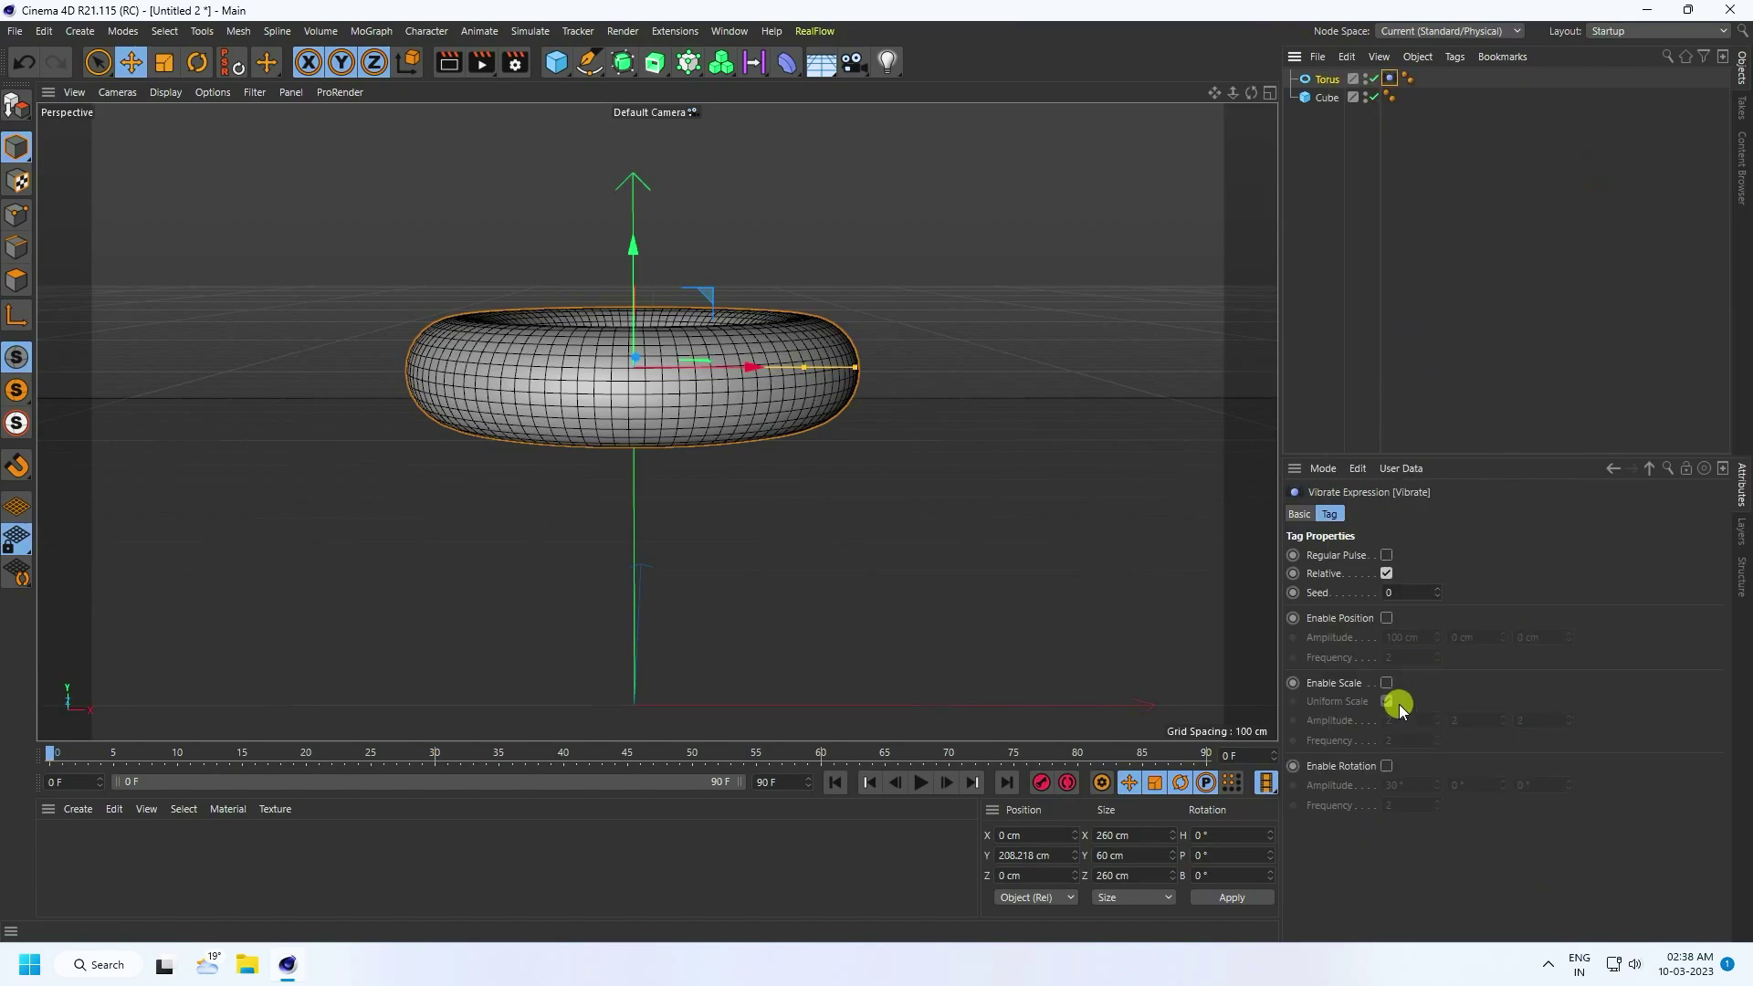
pyautogui.click(1386, 765)
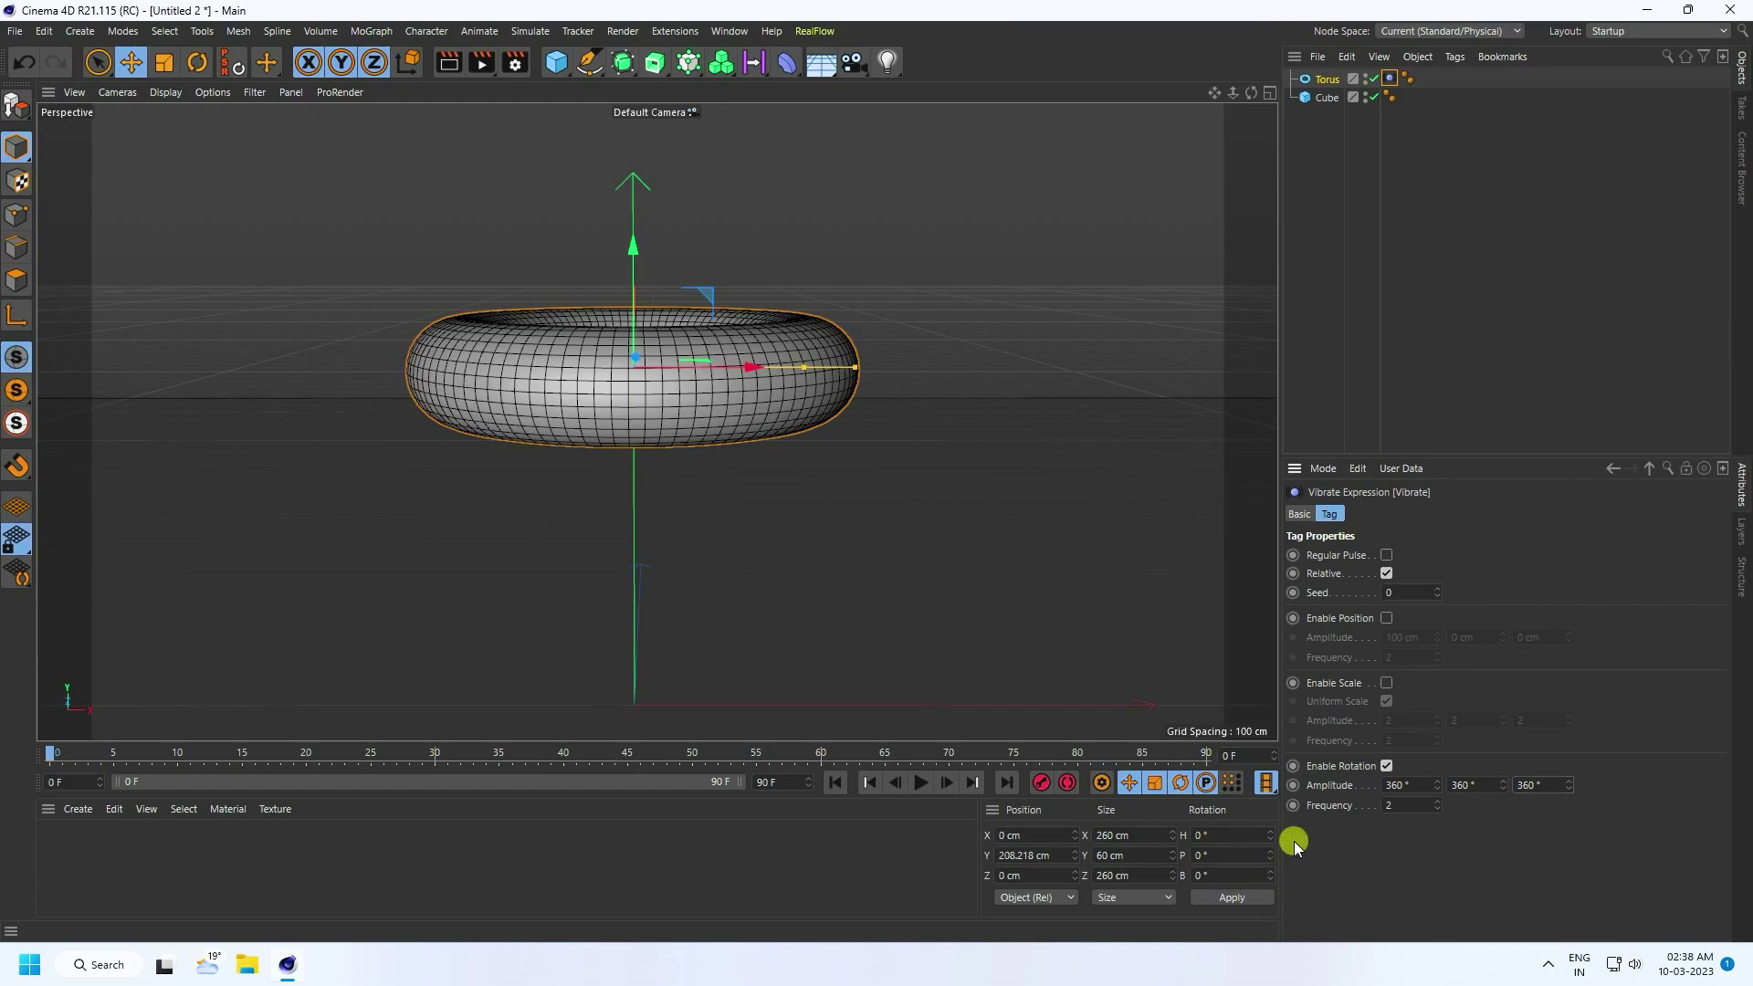
pyautogui.click(1397, 805)
# Play the animation from the first frame to preview the torus's rotation, and stop it.
pyautogui.click(835, 782)
pyautogui.click(919, 783)
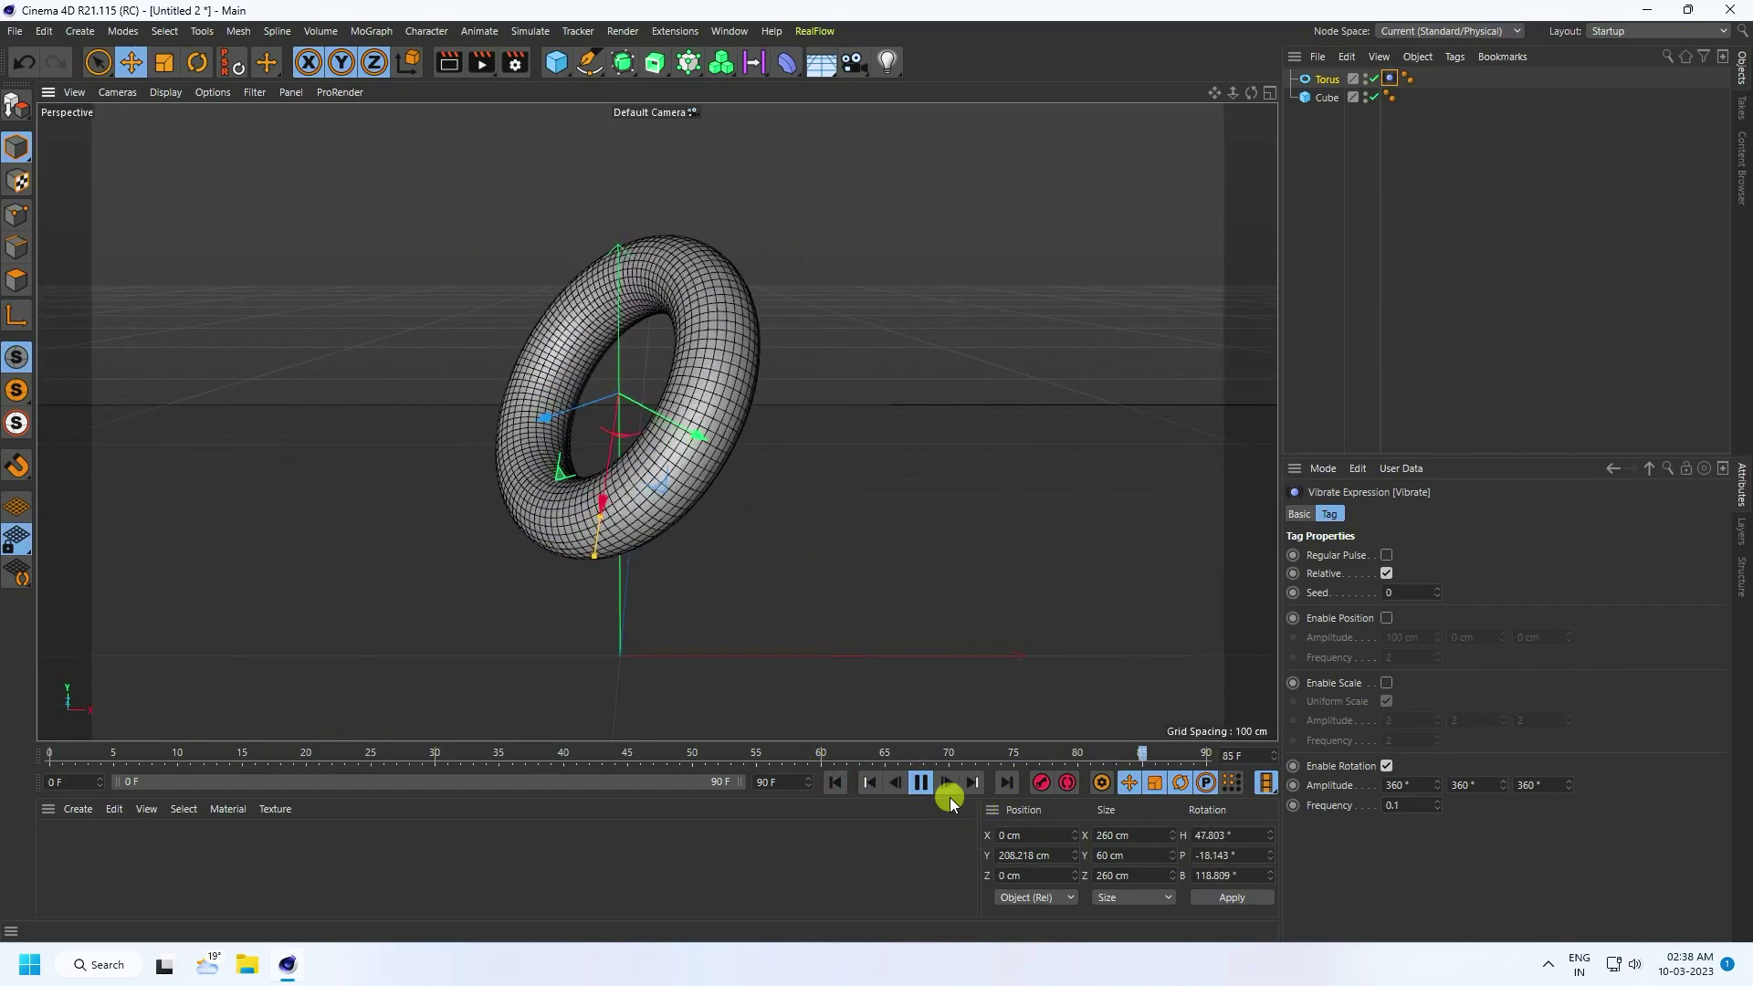
pyautogui.click(921, 782)
# Set the project's end frame to 500 and extend the preview range to the full 500 frames.
pyautogui.doubleClick(781, 778)
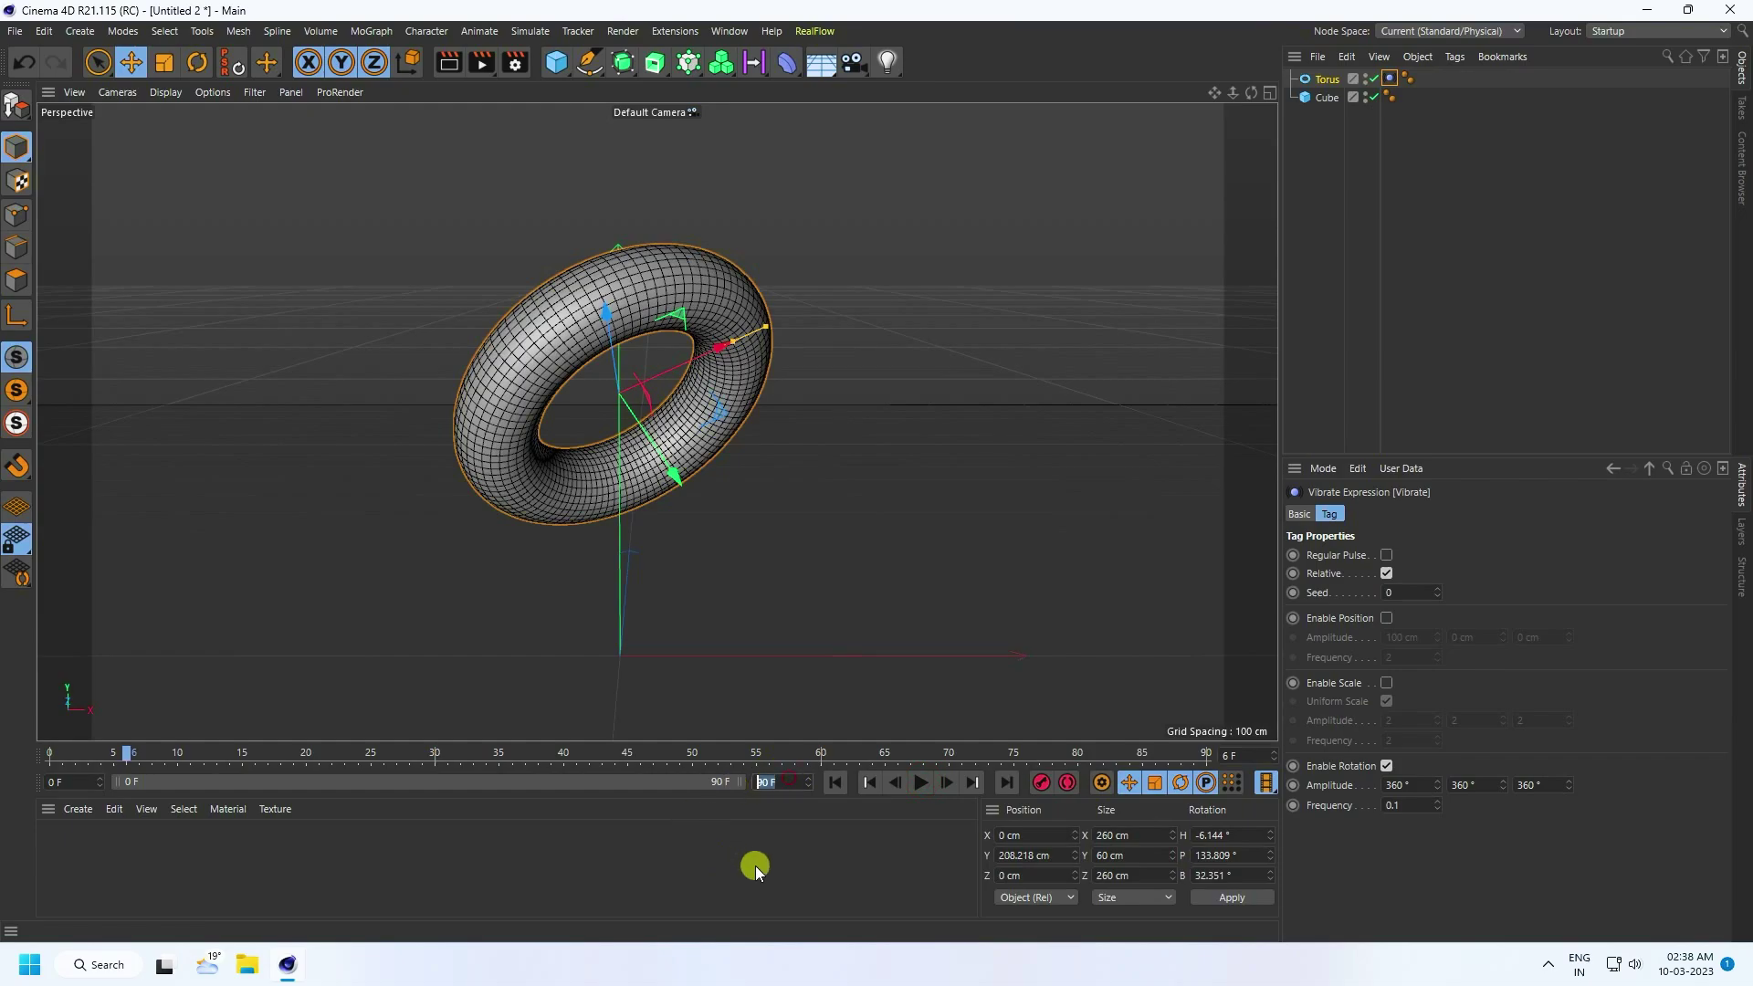
pyautogui.write('500')
pyautogui.press('Return')
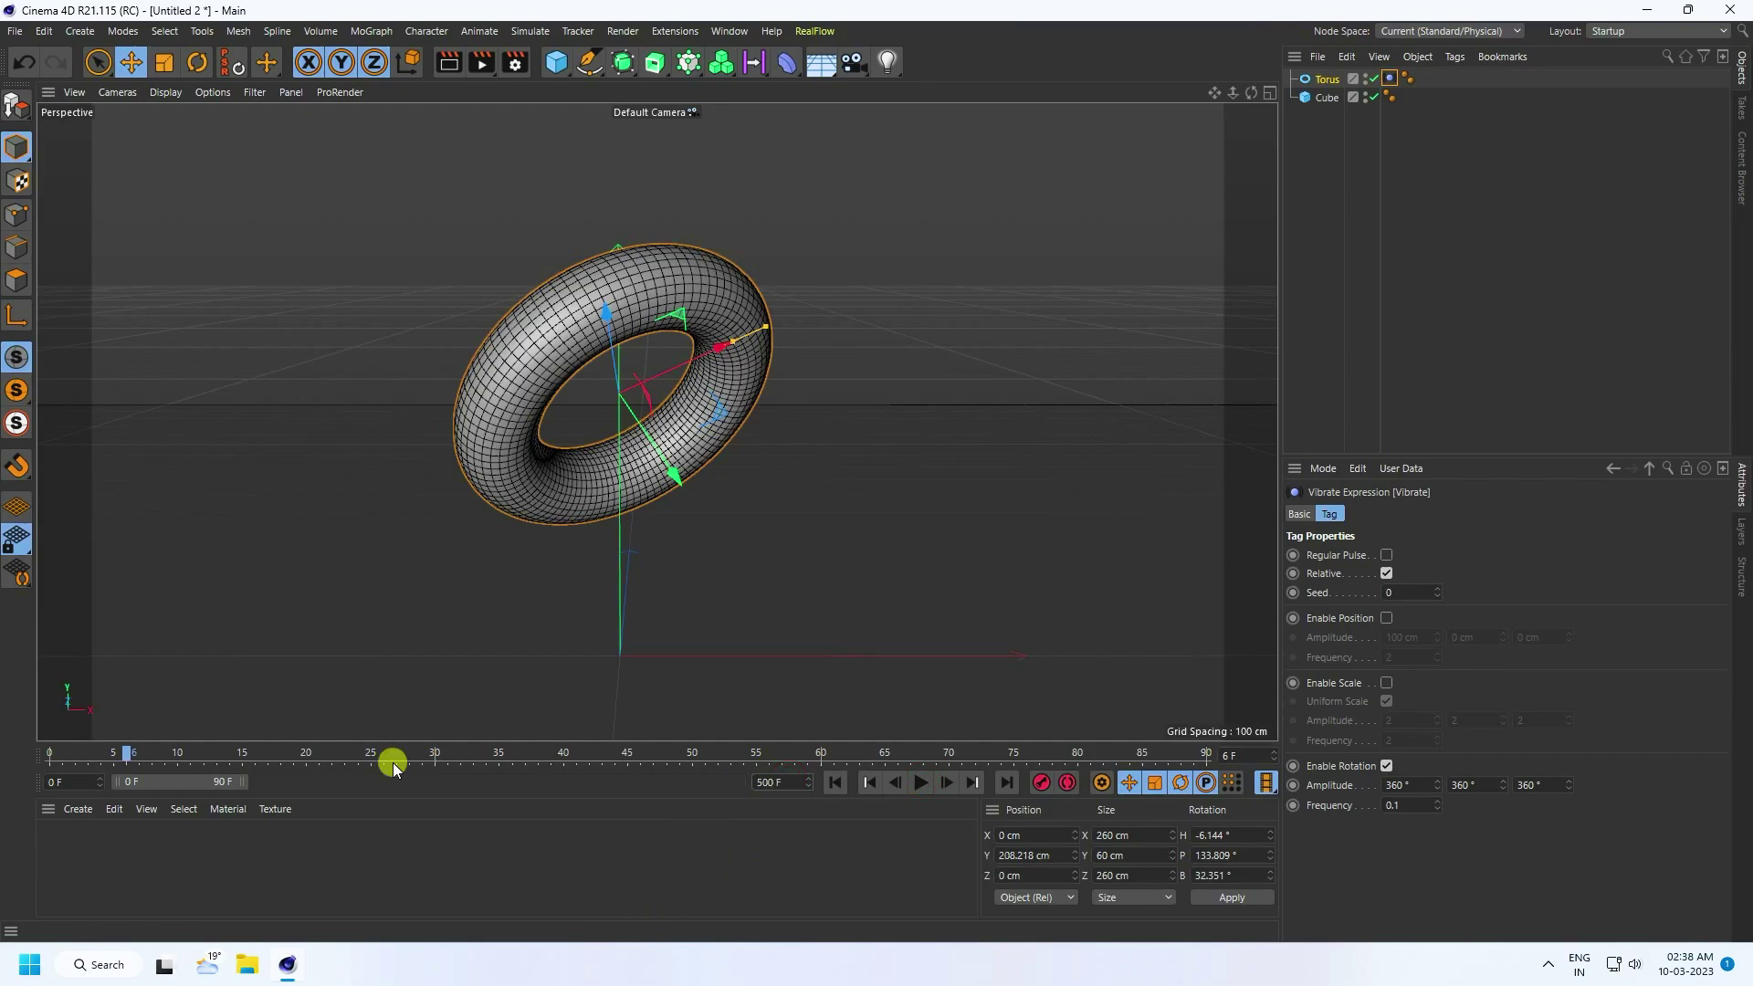
pyautogui.moveTo(240, 784); pyautogui.dragTo(1025, 786)
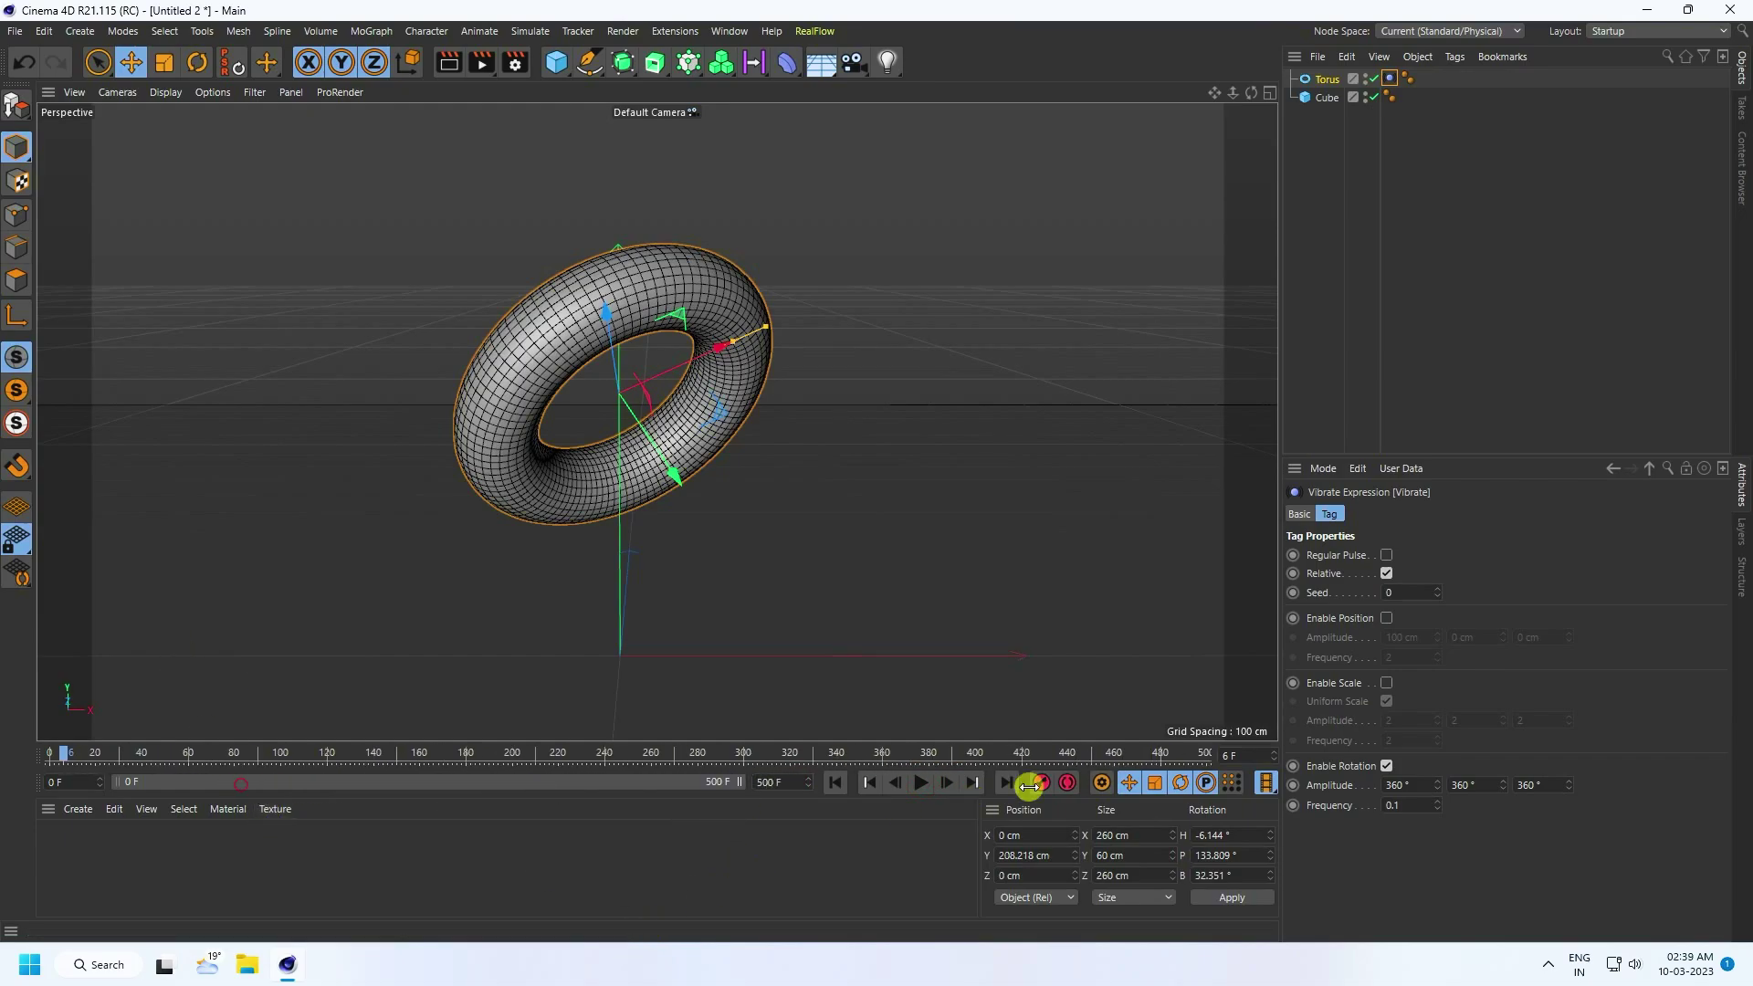
# Preview the torus's rotation on the longer timeline, and return to frame 0.
pyautogui.click(834, 782)
pyautogui.click(919, 782)
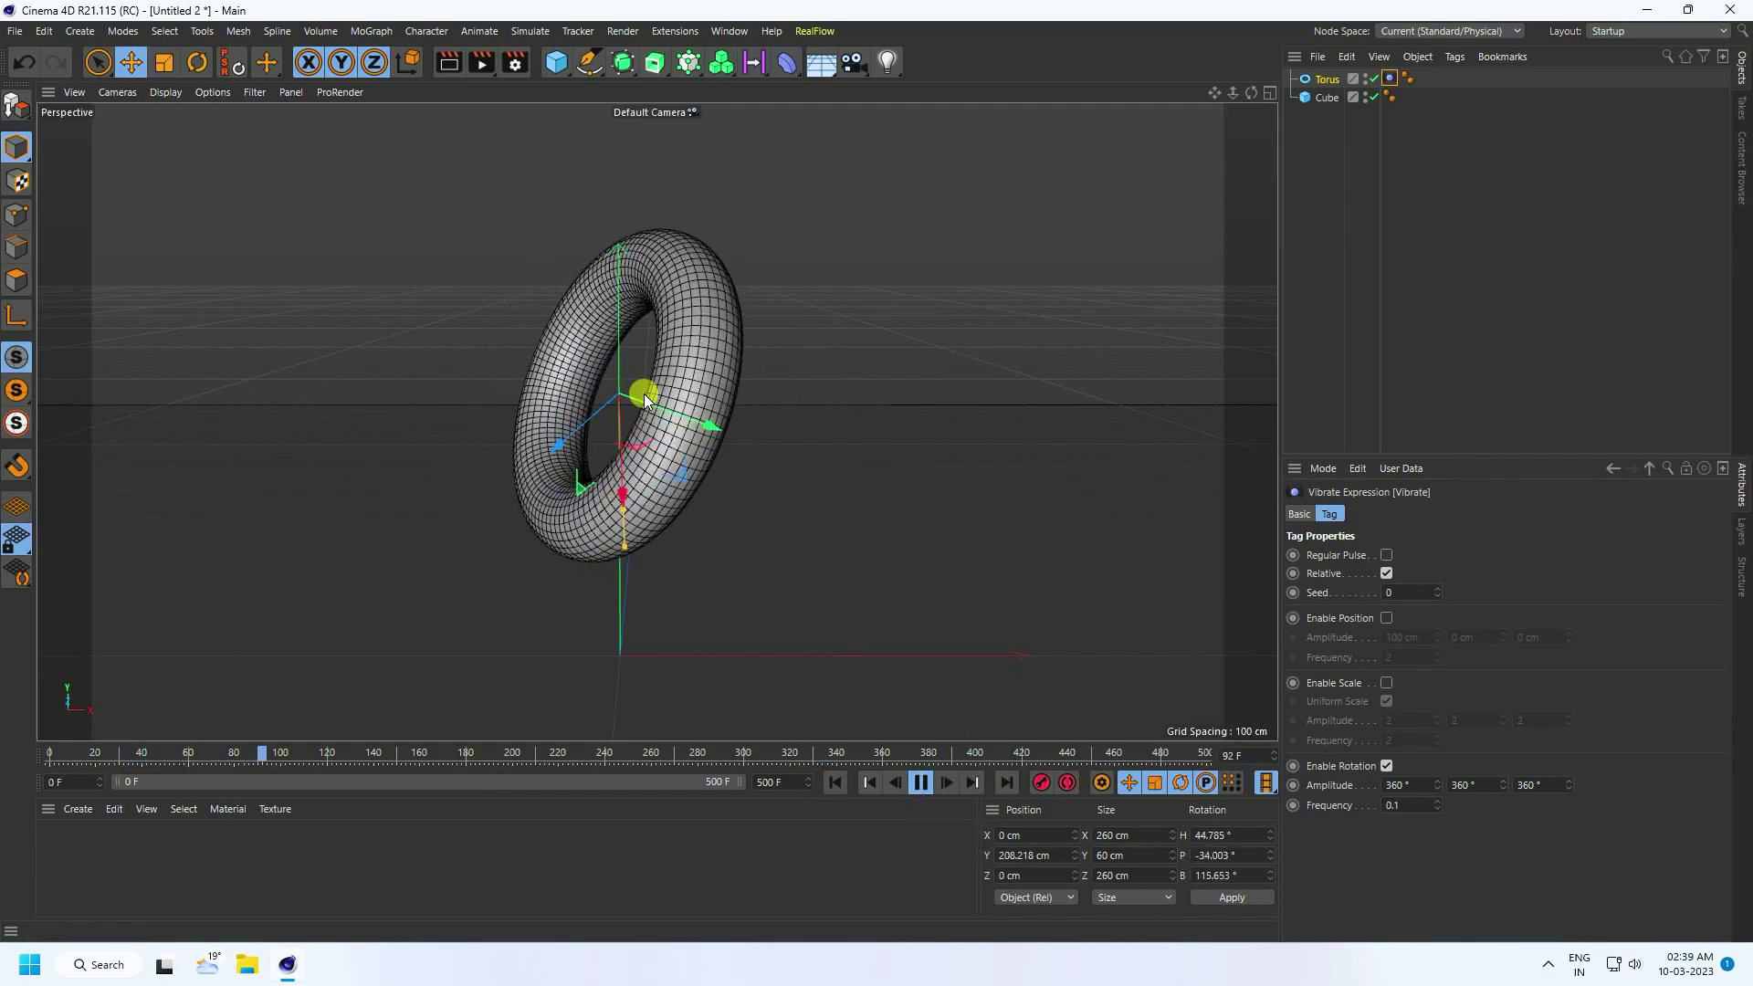
pyautogui.click(924, 782)
pyautogui.click(834, 782)
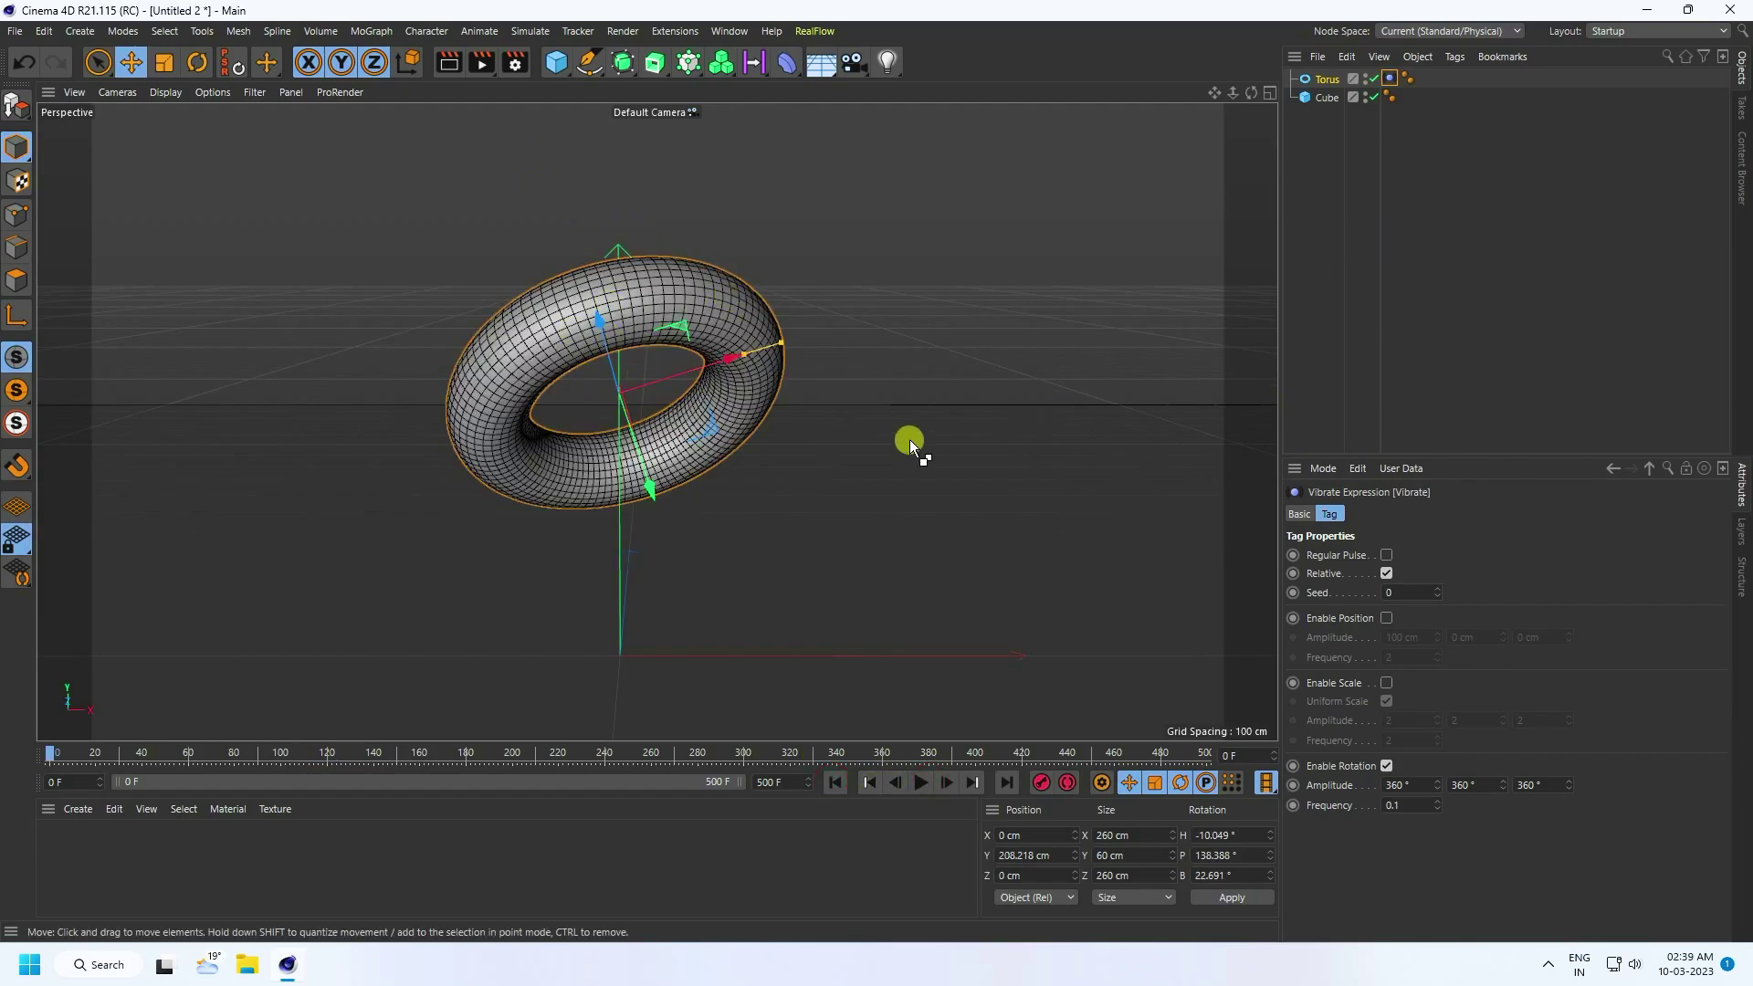
# Duplicate the torus with its Vibrate tag and raise the copy to a Y position of about 453 cm.
pyautogui.hotkey('ctrl', 'c')
pyautogui.hotkey('ctrl', 'v')
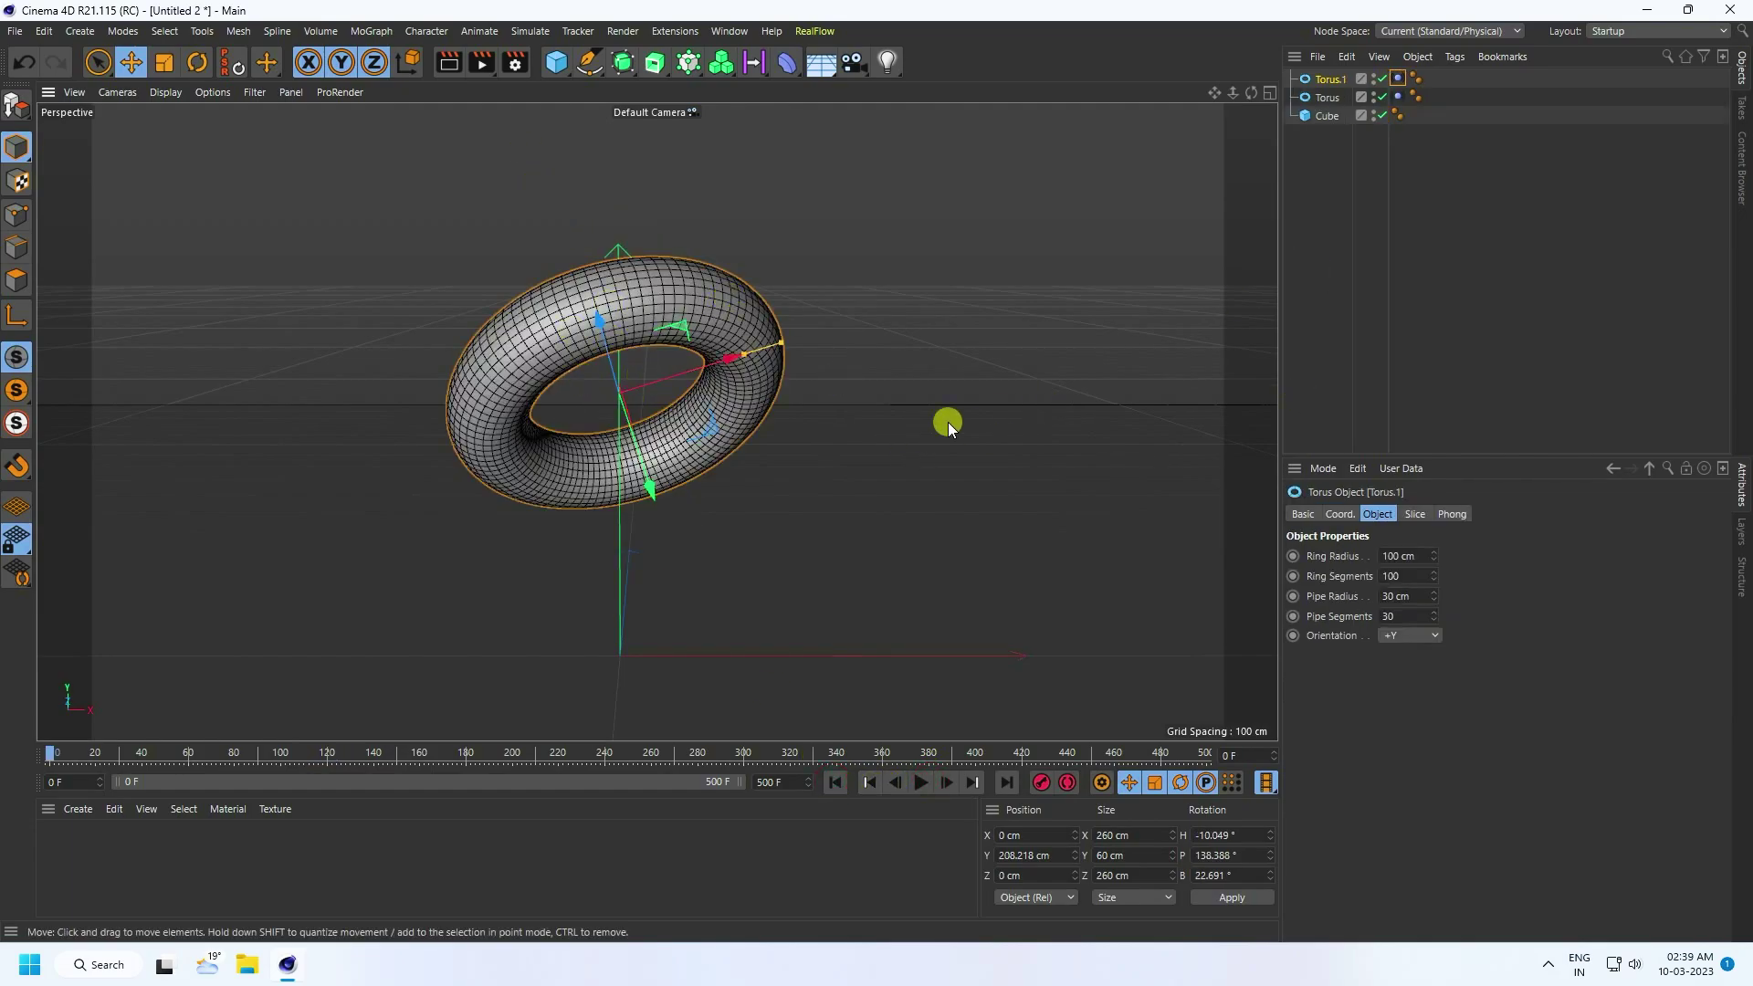
pyautogui.click(1339, 514)
pyautogui.moveTo(1389, 570); pyautogui.dragTo(1388, 570)
pyautogui.middleClick(840, 519)
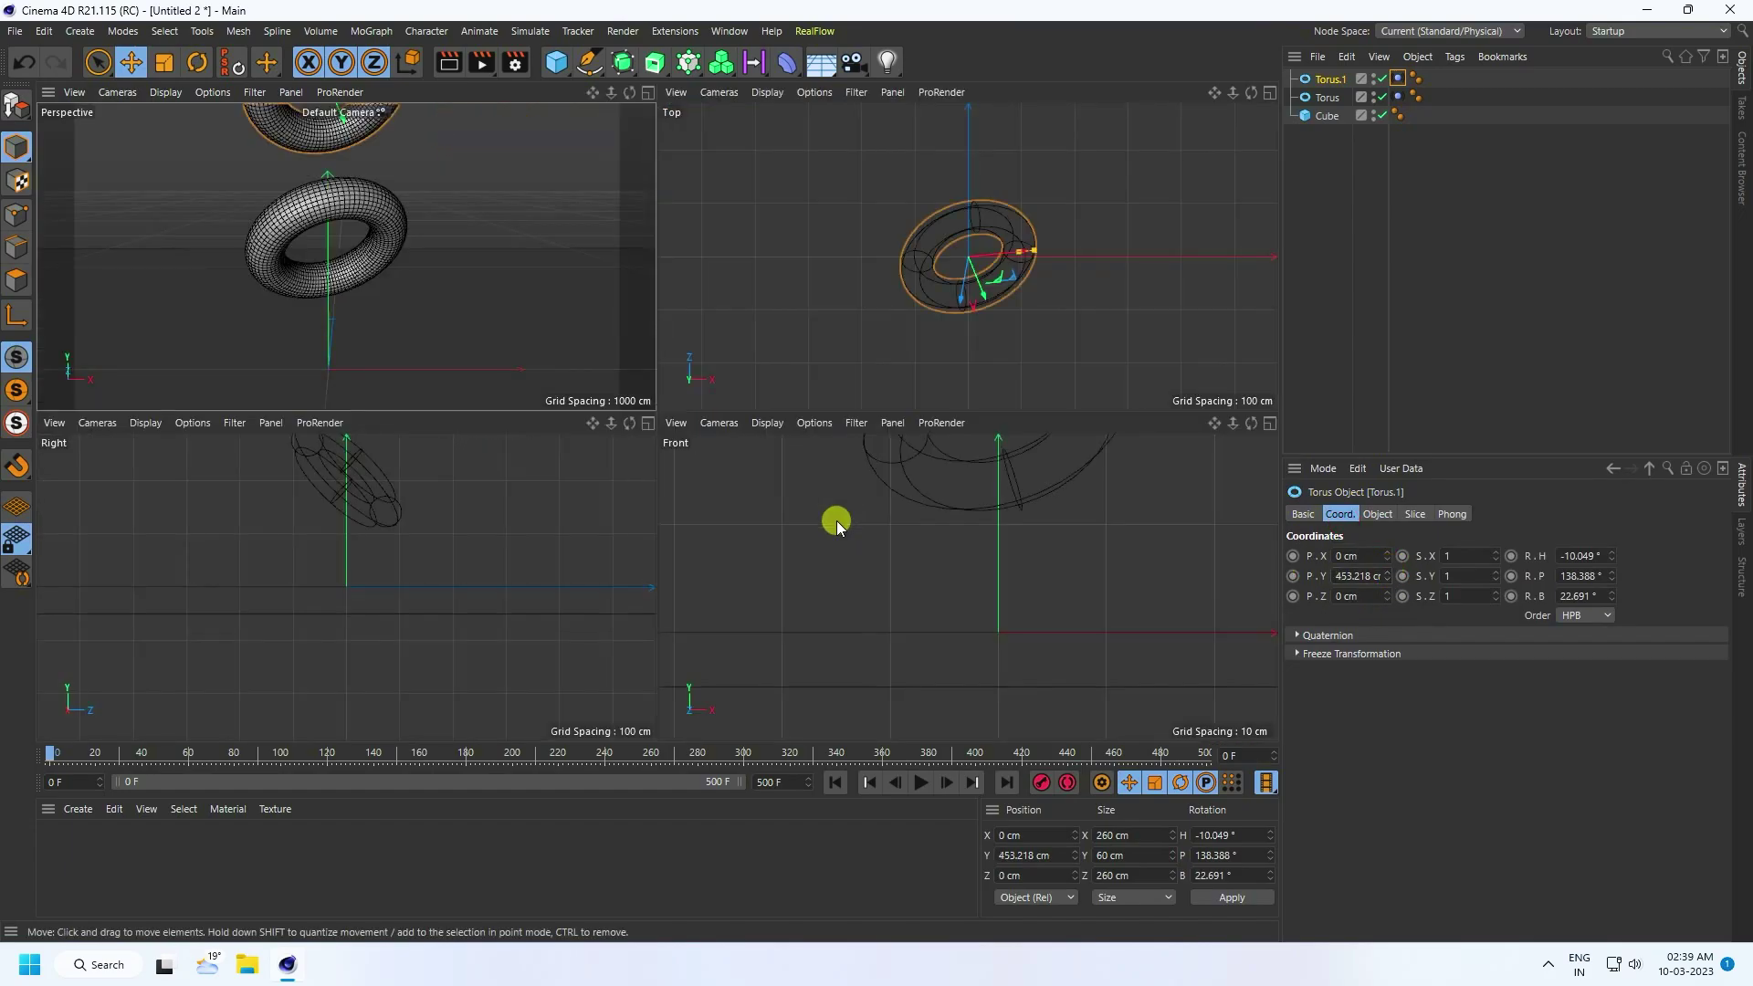
# Raise the duplicated torus slightly to a Y position of about 460 cm.
pyautogui.middleClick(836, 520)
pyautogui.scroll(-10, 758, 513)
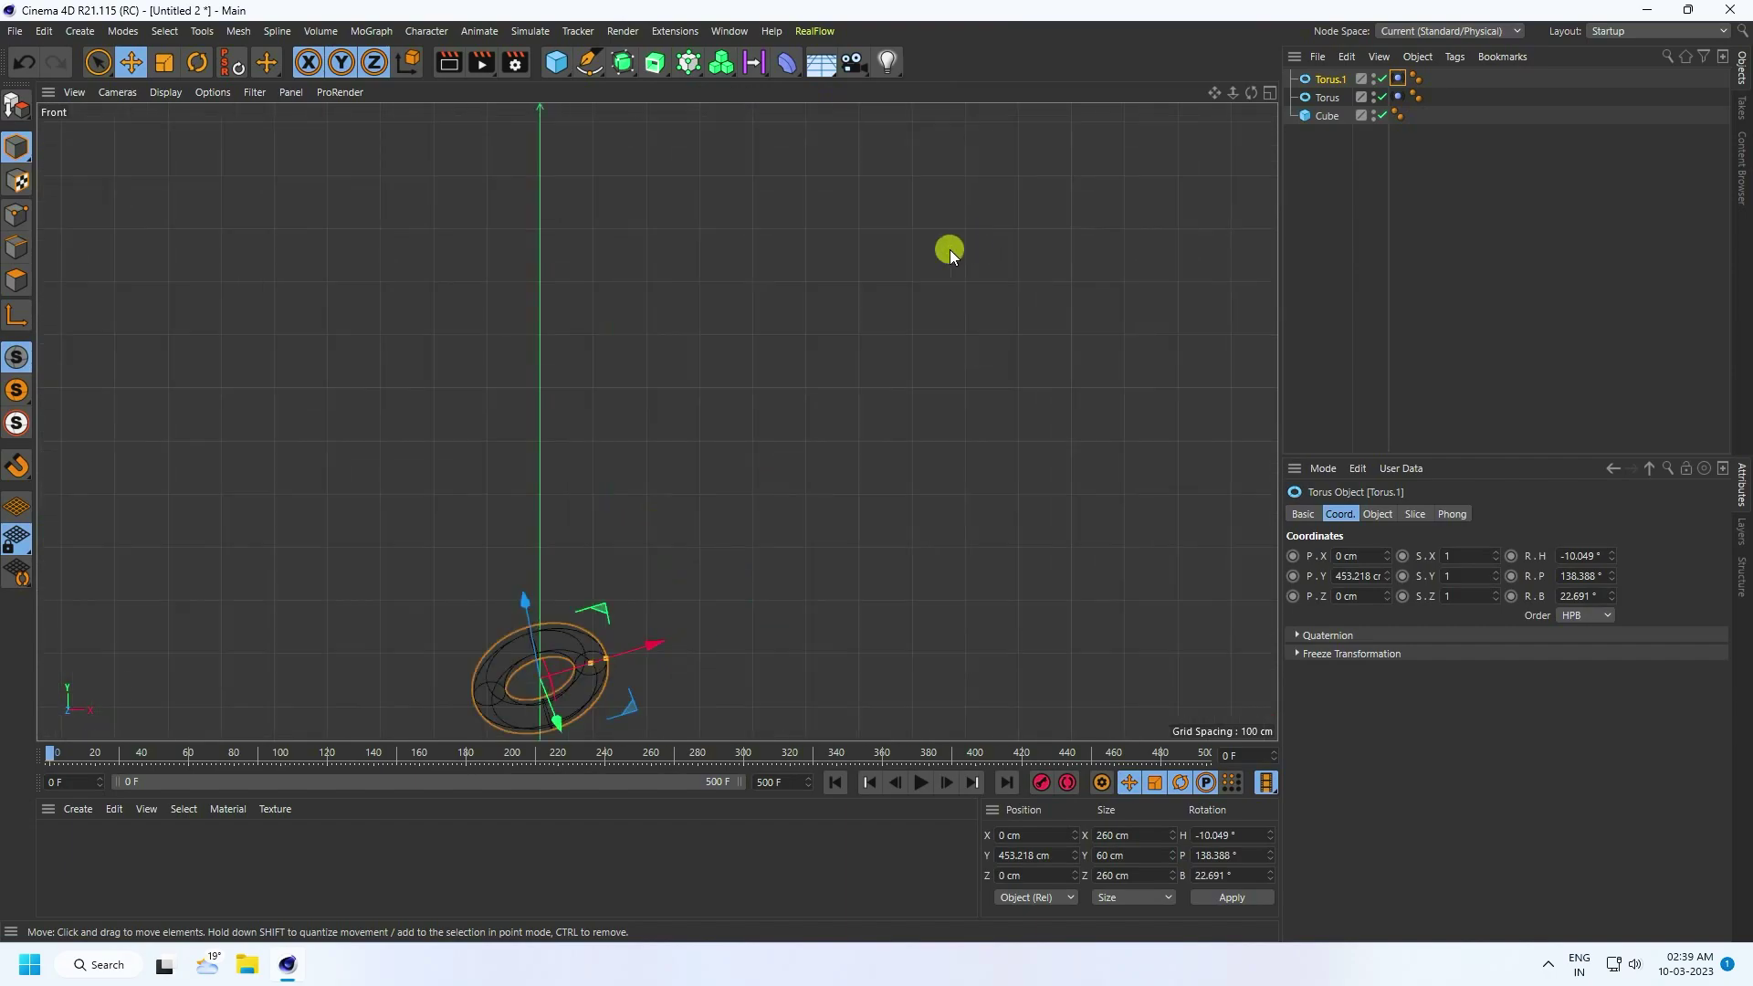
pyautogui.moveTo(949, 250); pyautogui.dragTo(600, 642, button='middle')
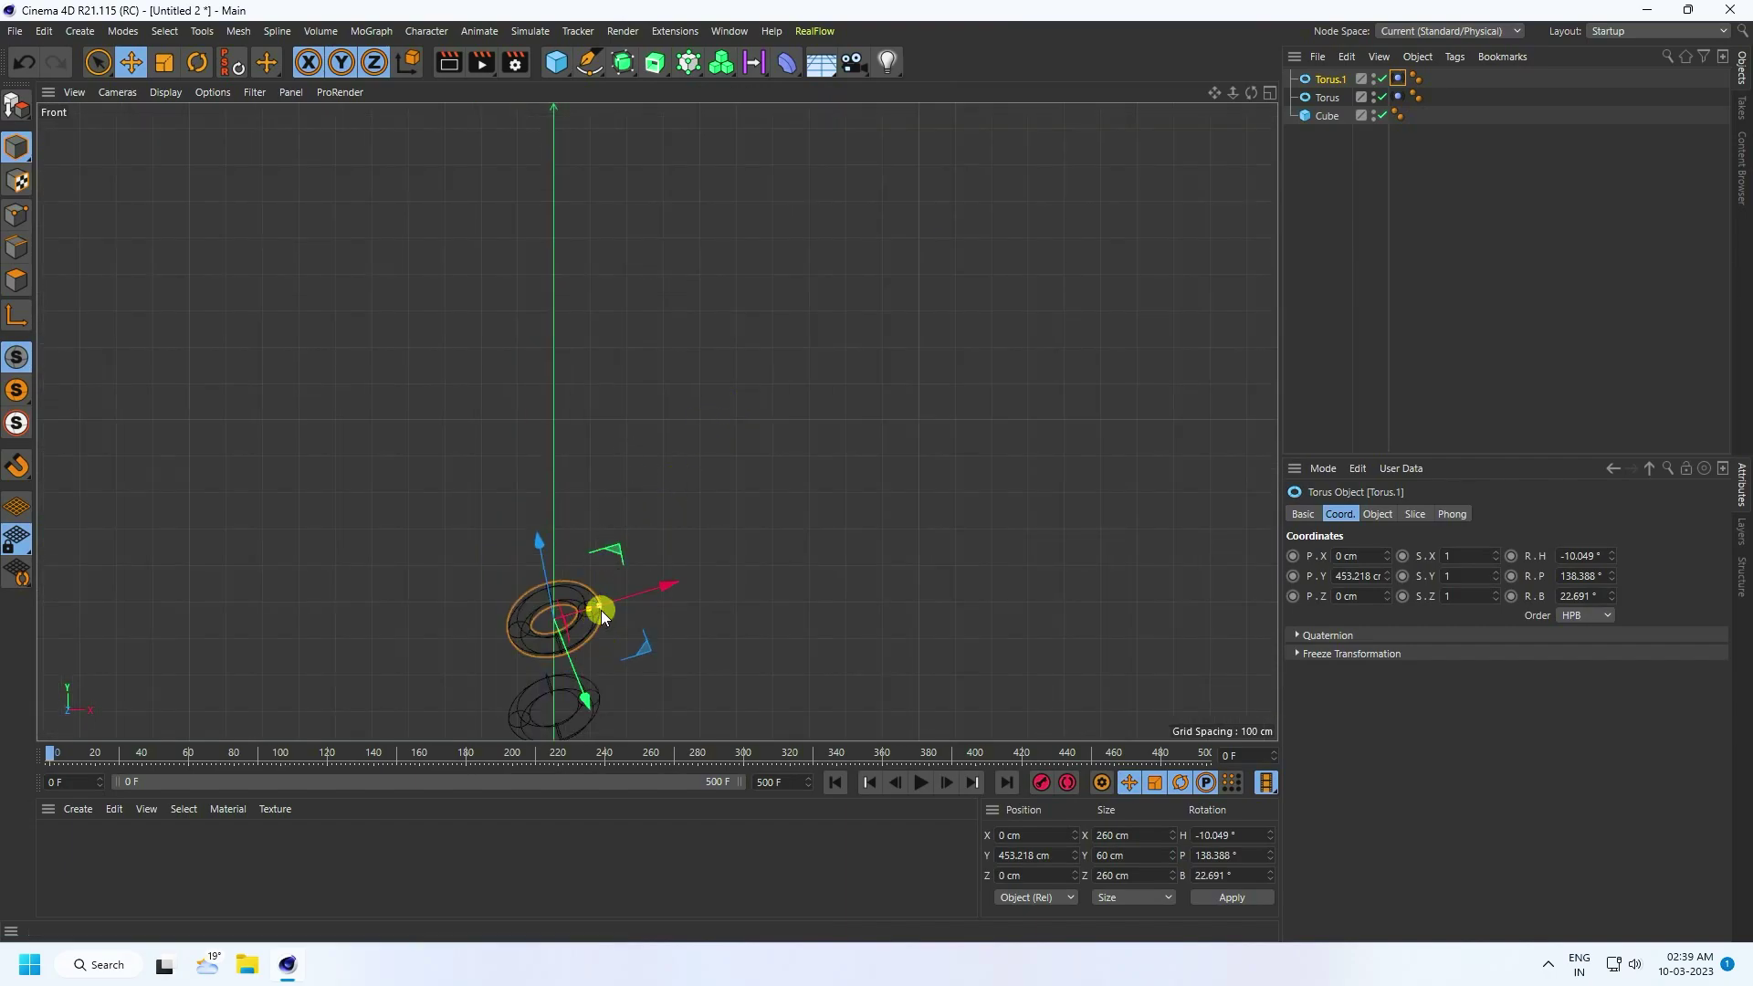
pyautogui.scroll(10, 607, 547)
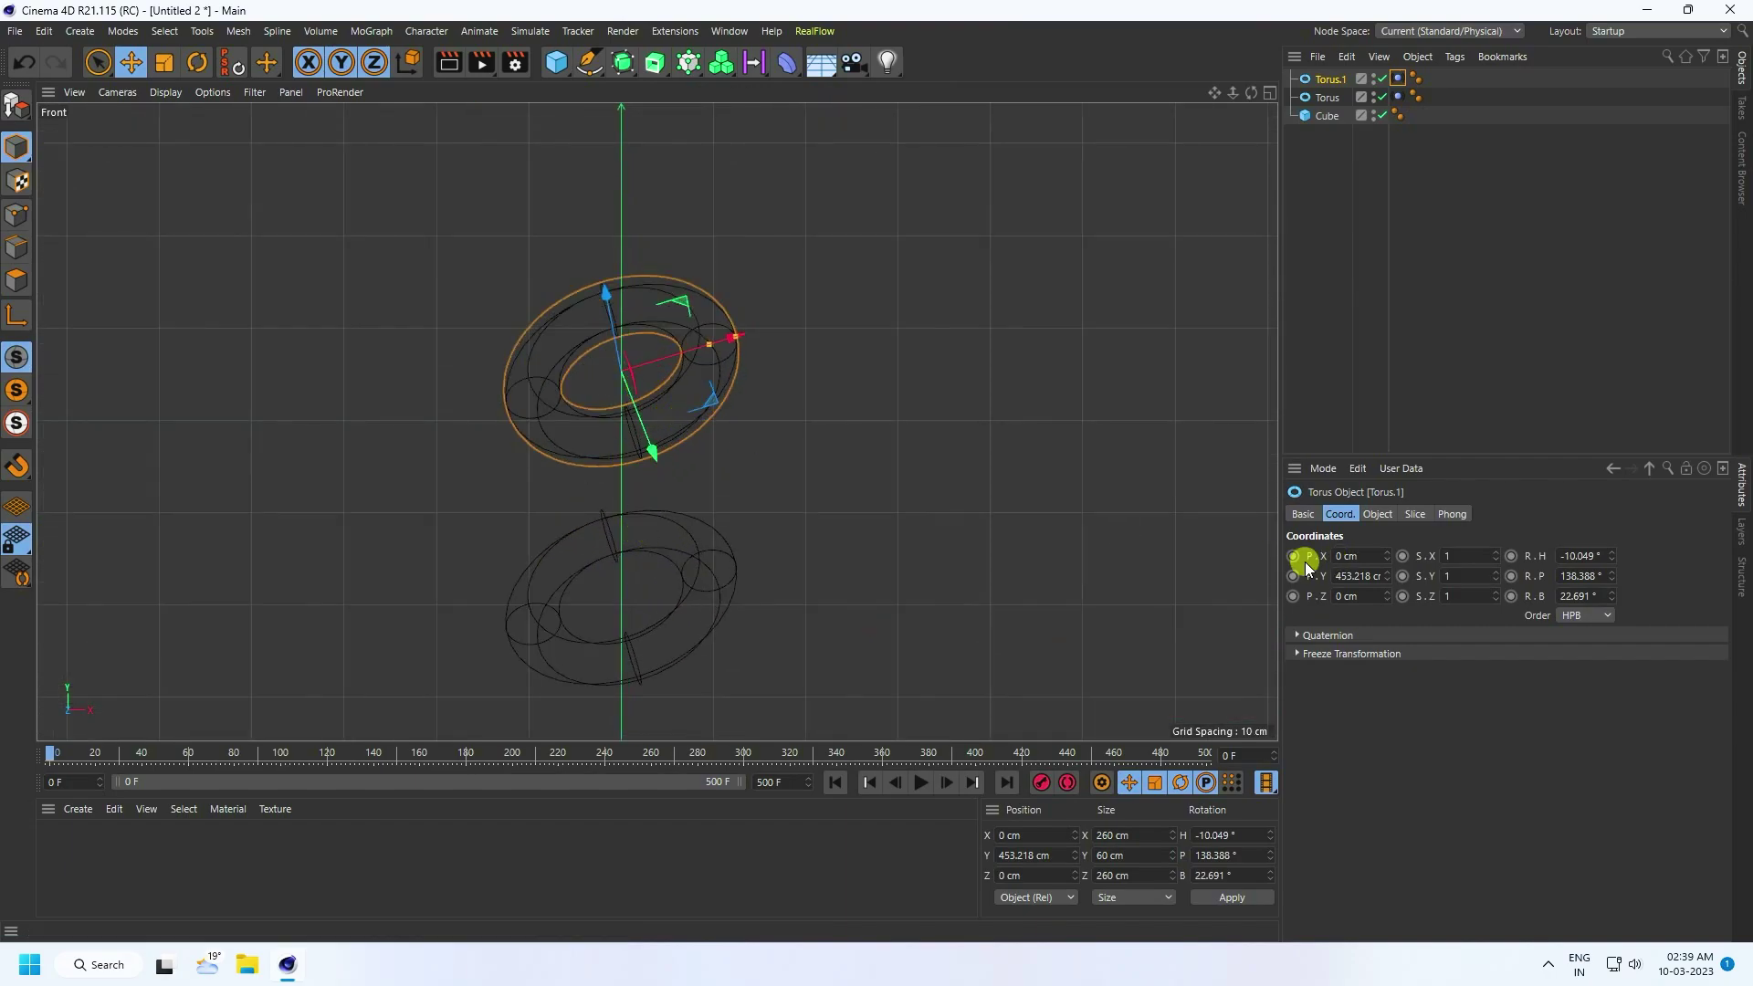
pyautogui.moveTo(1389, 568); pyautogui.dragTo(1328, 570)
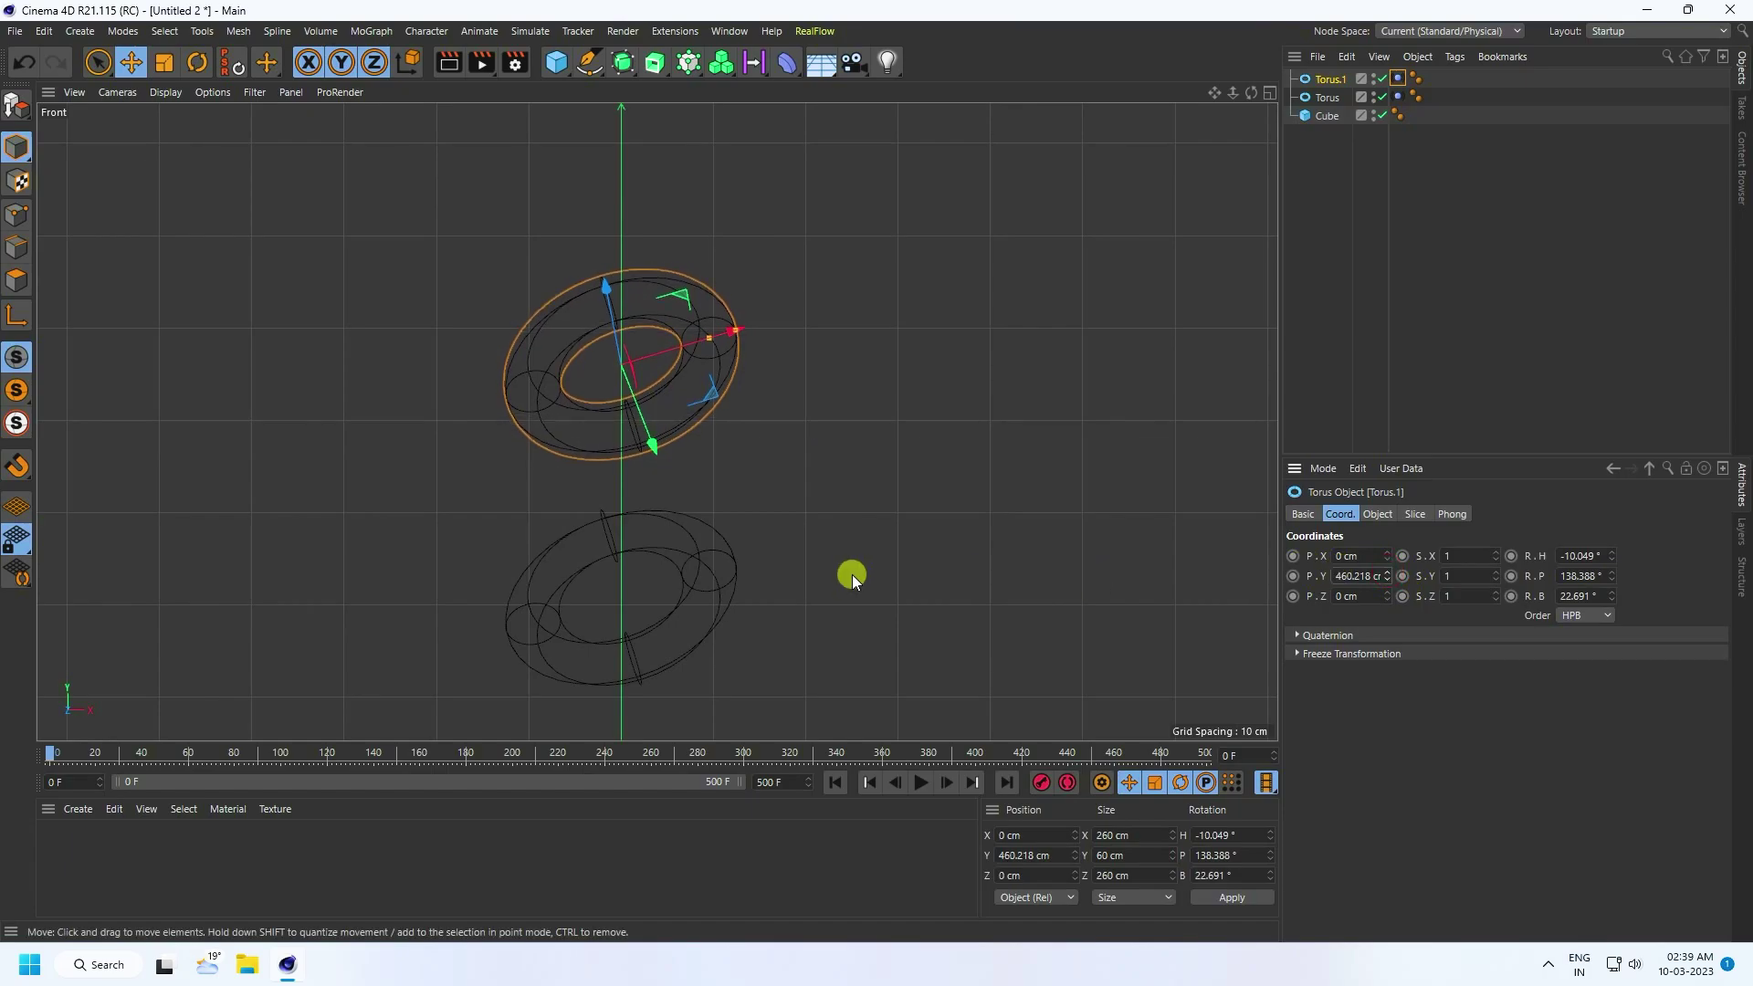
# Duplicate the upper torus with its Vibrate tag and raise the new copy to a Y position of about 709 cm.
pyautogui.scroll(-2, 781, 575)
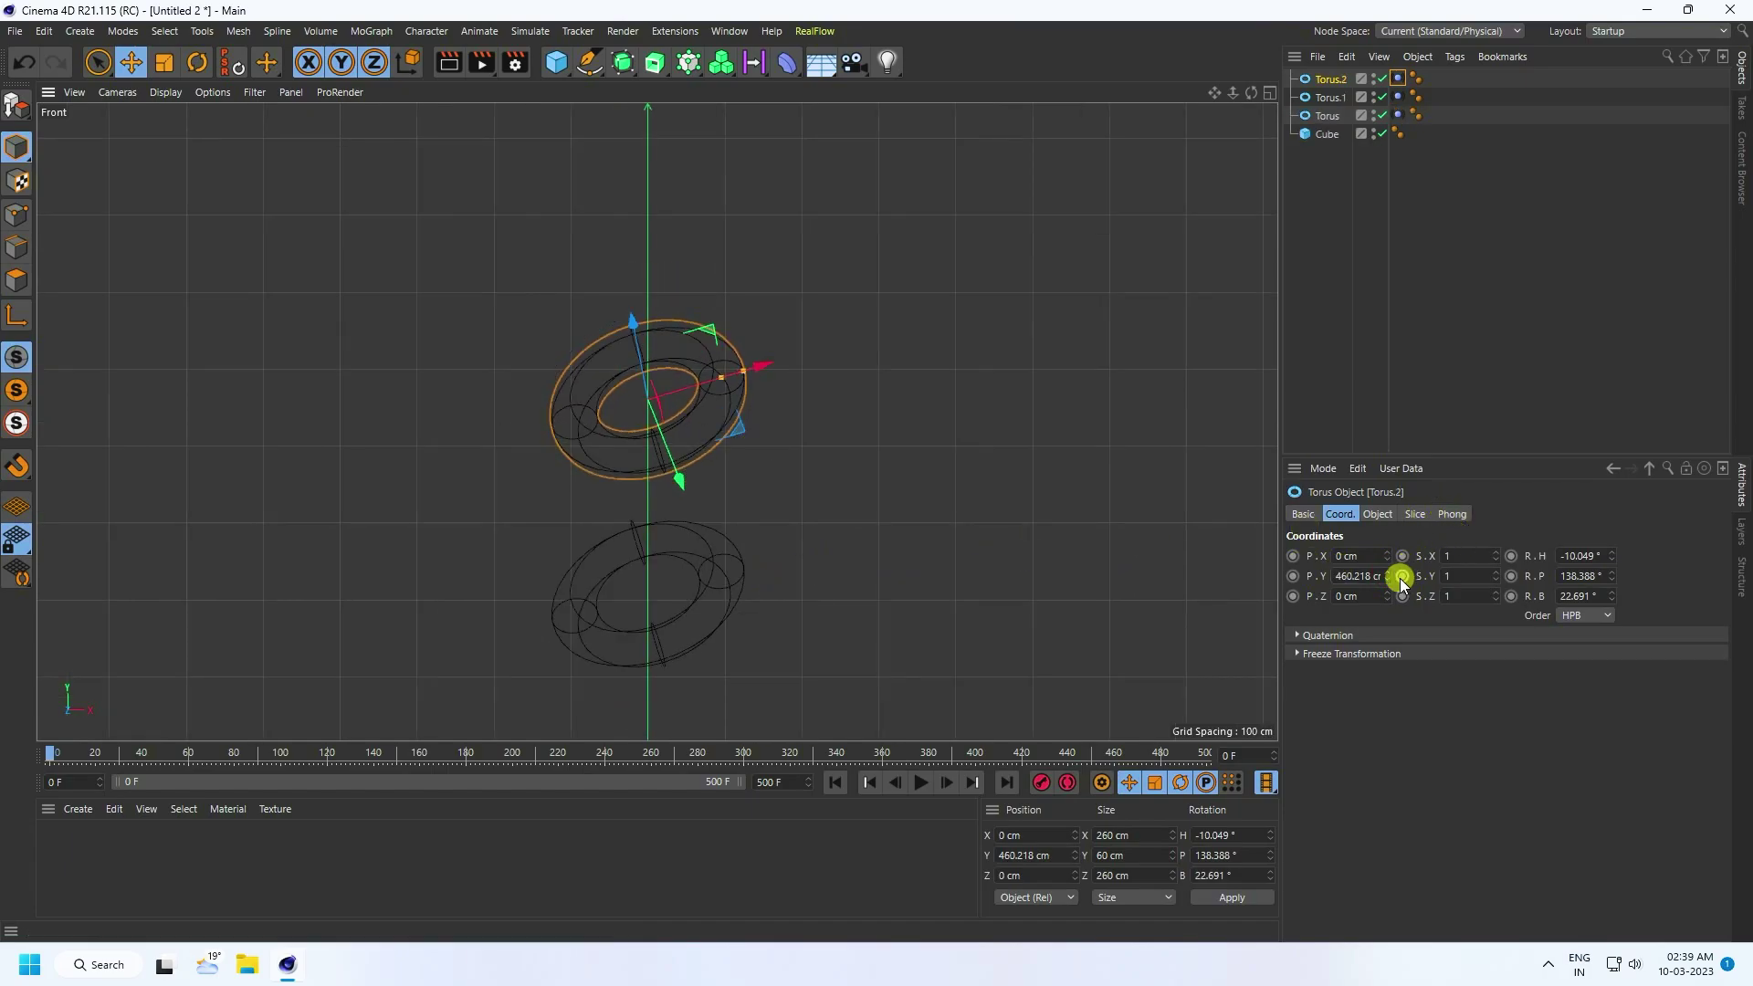
pyautogui.moveTo(1388, 568); pyautogui.dragTo(1385, 571)
pyautogui.middleClick(730, 425)
pyautogui.middleClick(477, 266)
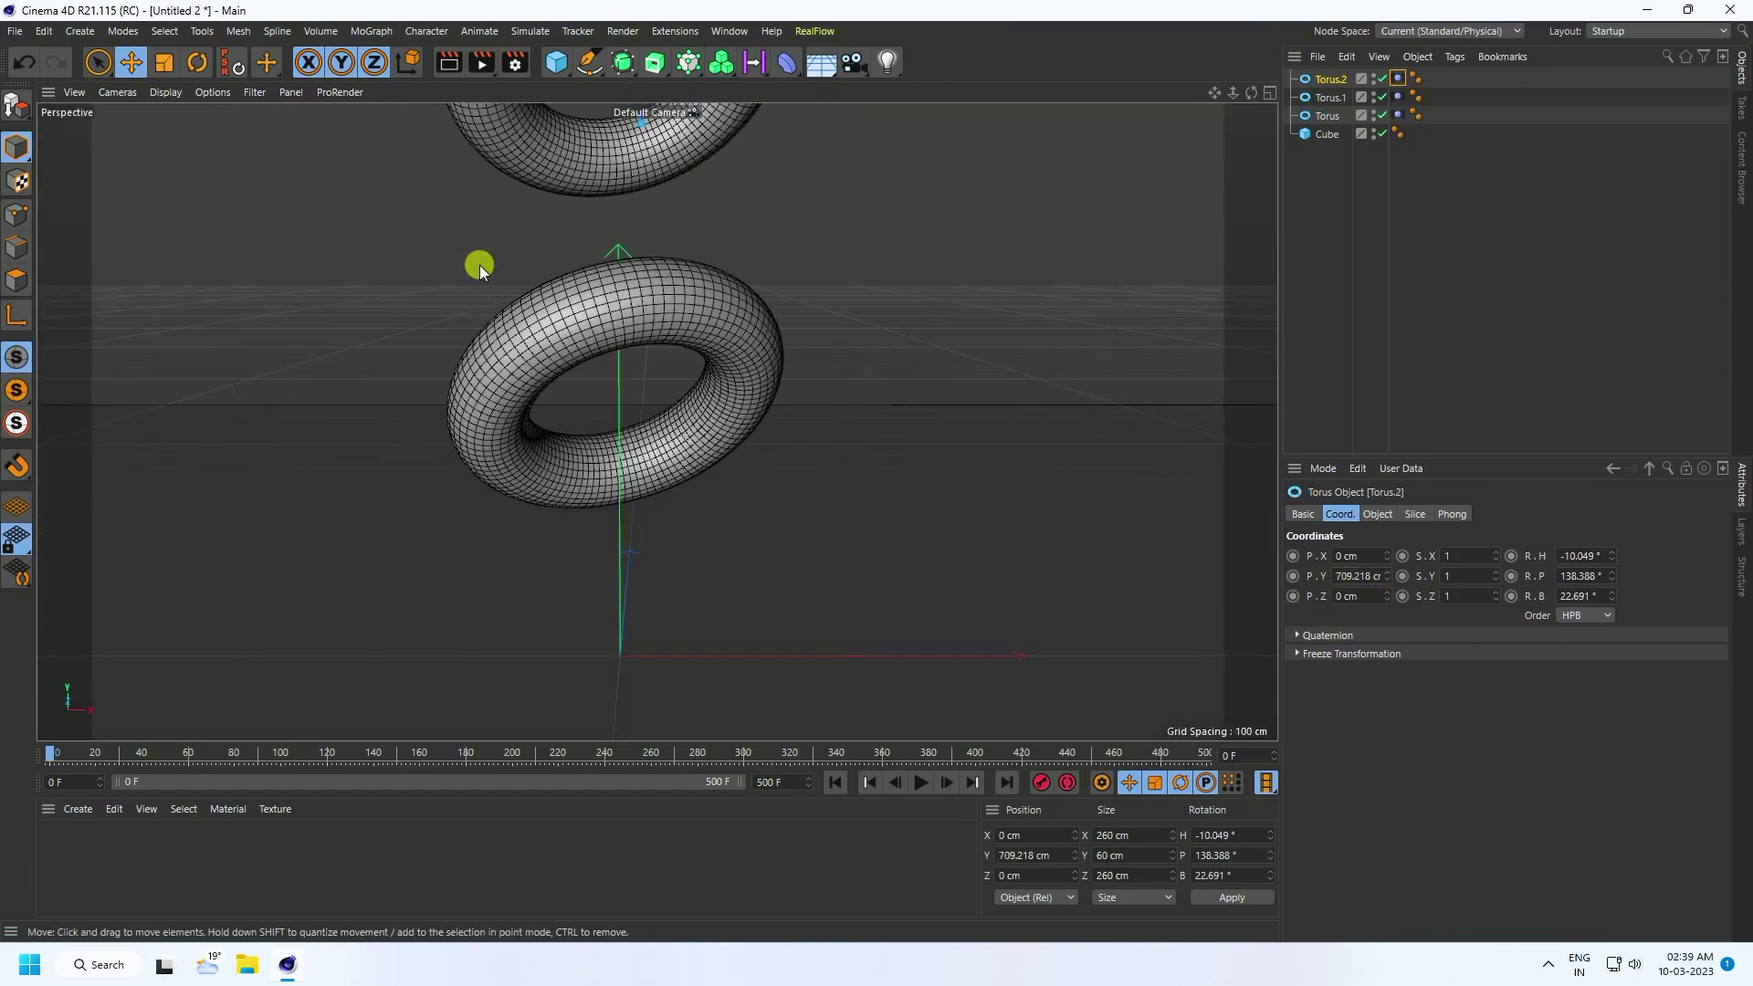
pyautogui.scroll(-5, 725, 567)
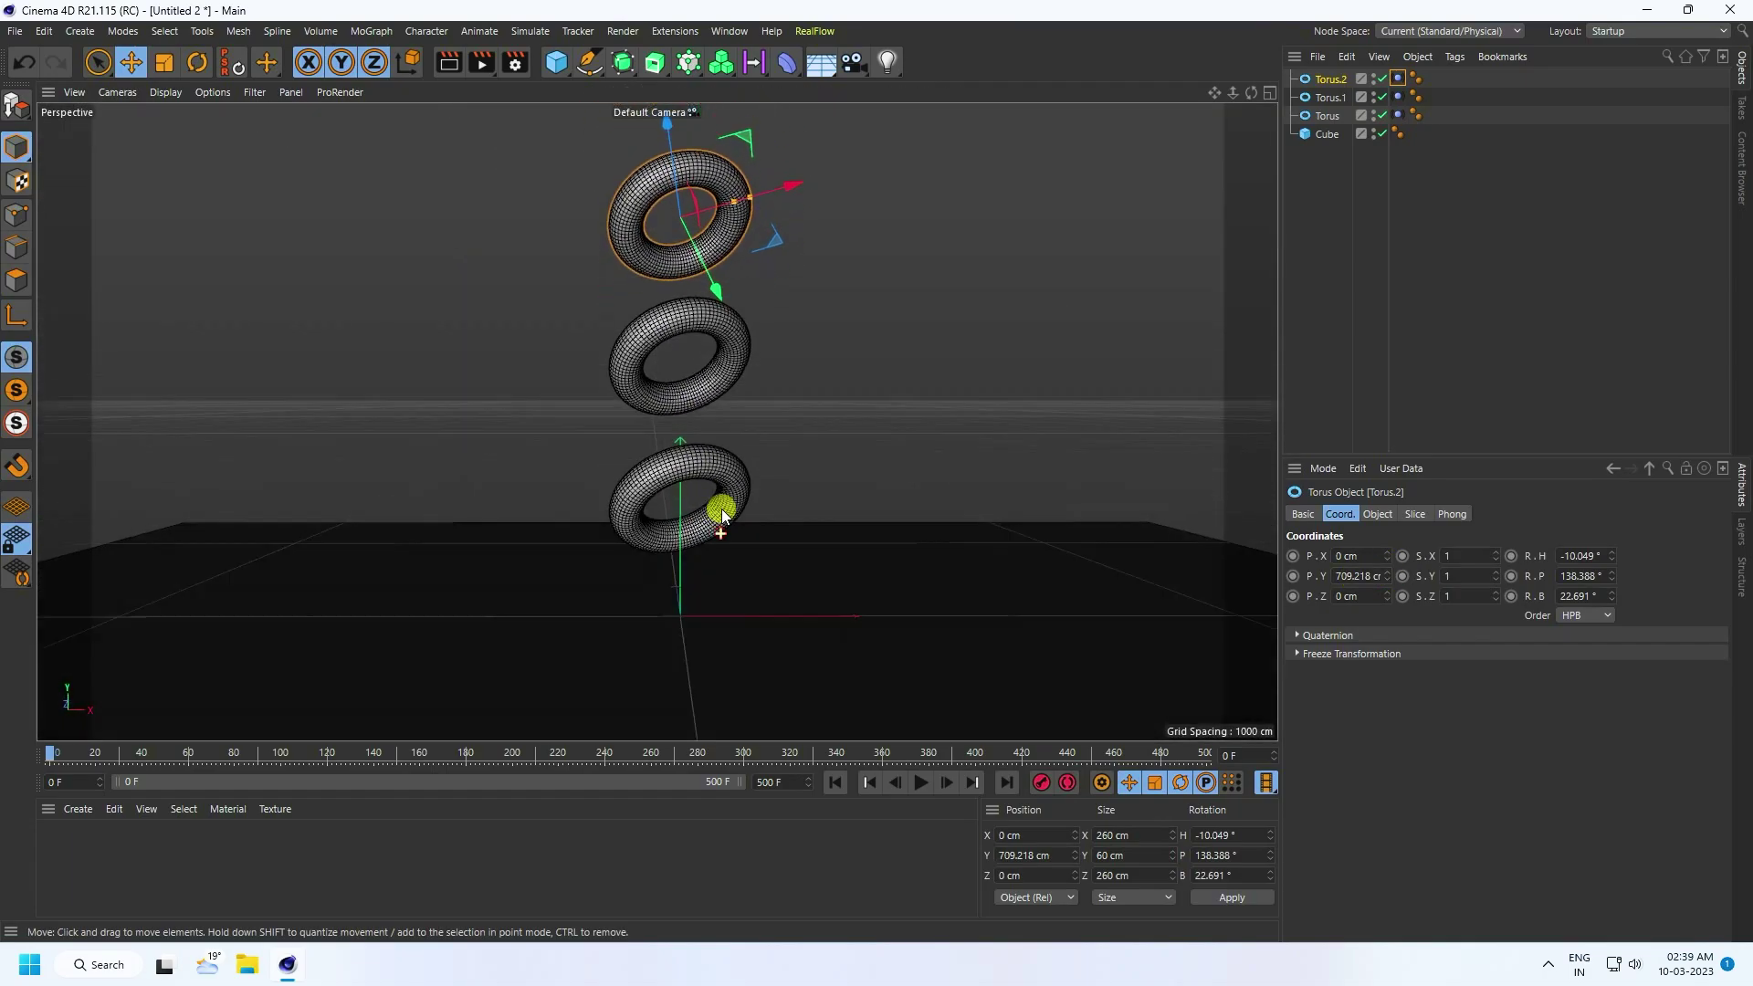
pyautogui.scroll(3, 683, 348)
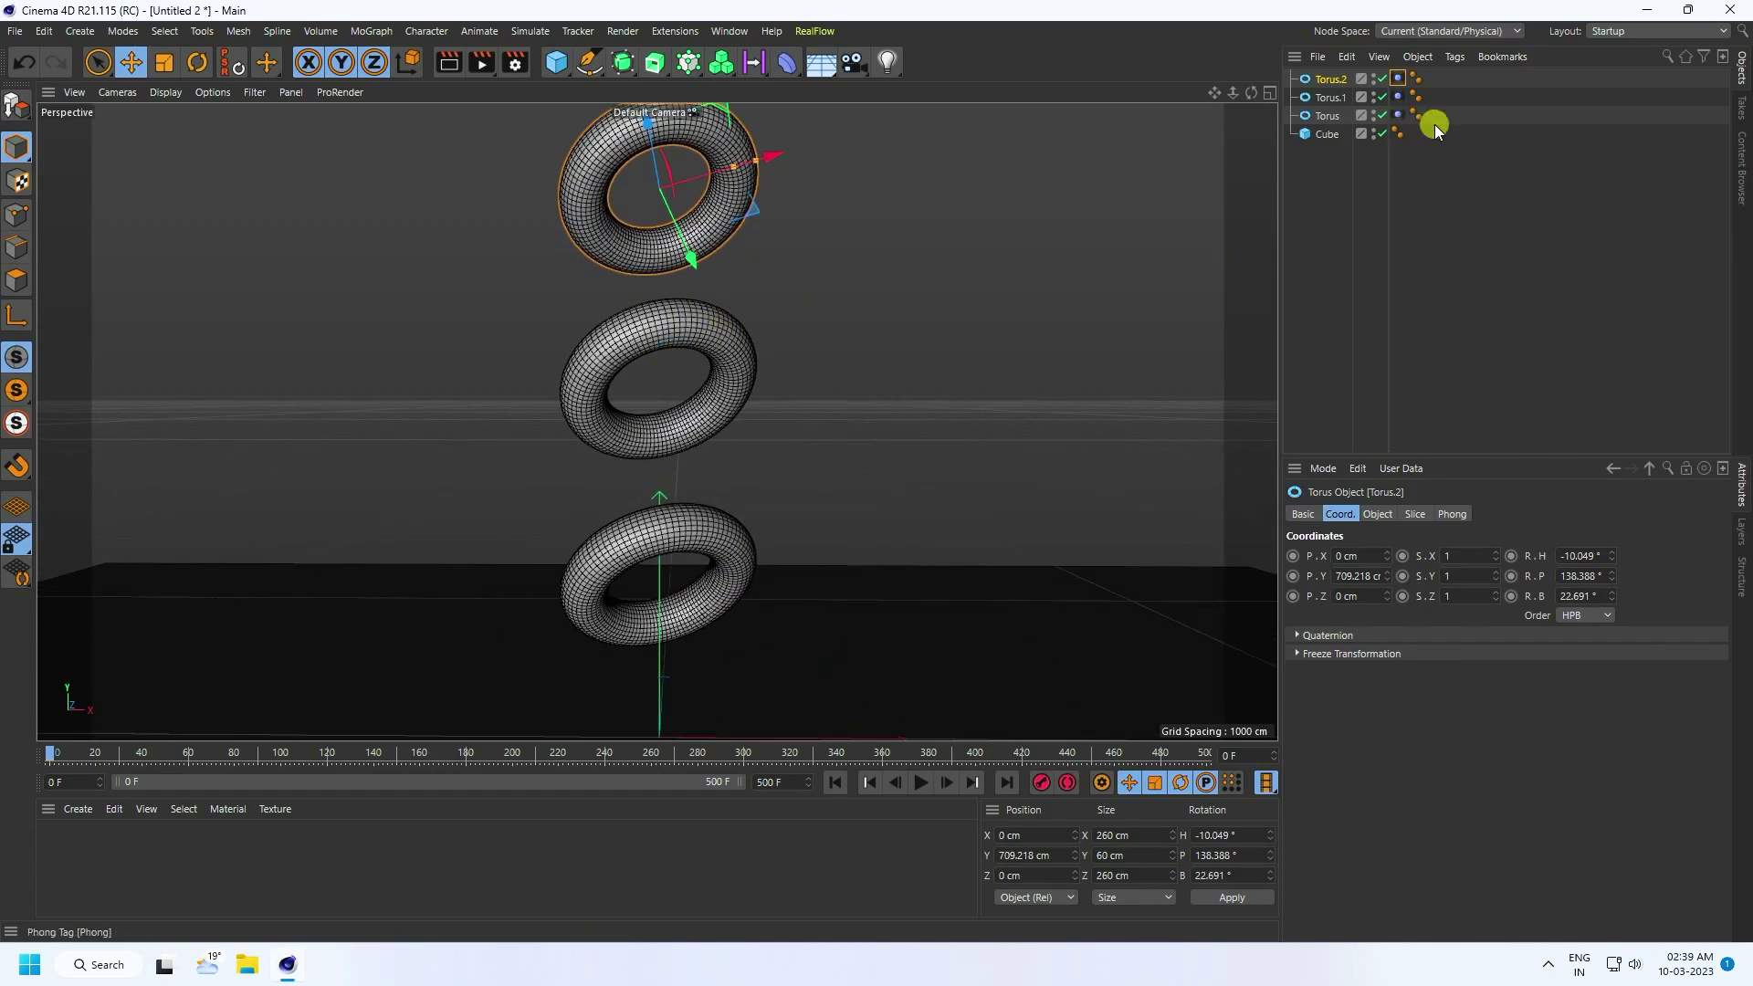
# Set the middle torus's Vibrate tag to seed 4 and rotation frequency 0.12, and preview the motion briefly.
pyautogui.click(1398, 97)
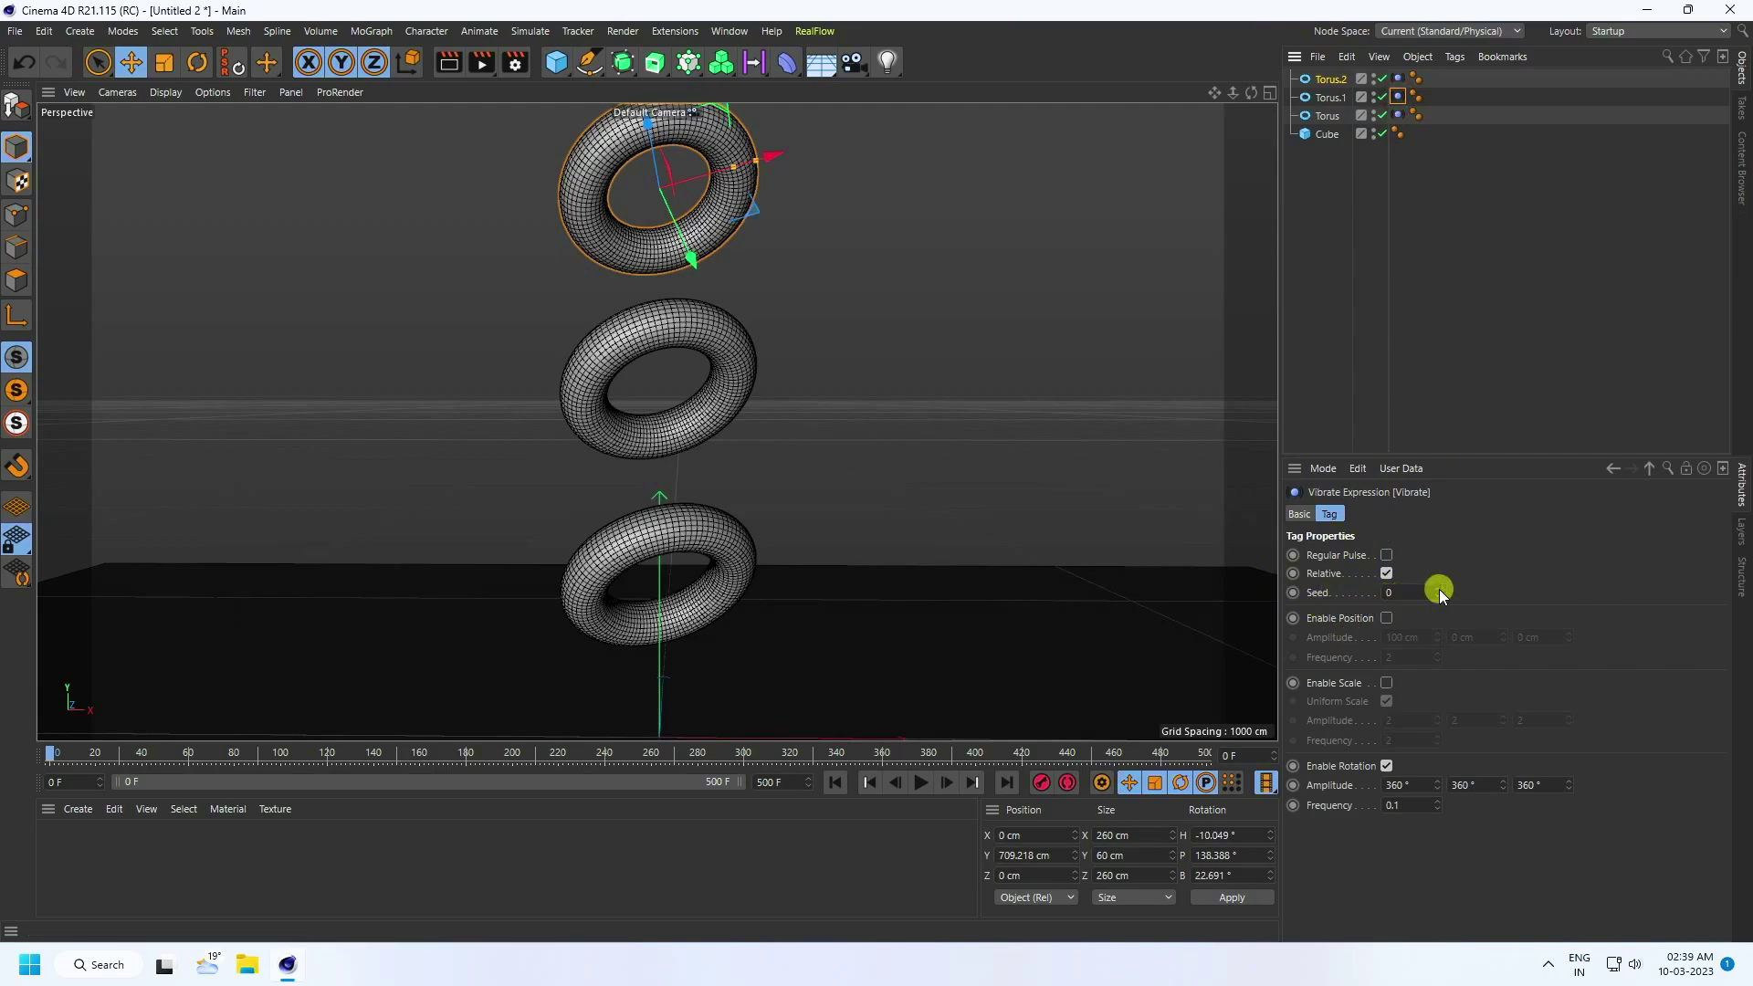
pyautogui.click(1421, 805)
pyautogui.write('0.12')
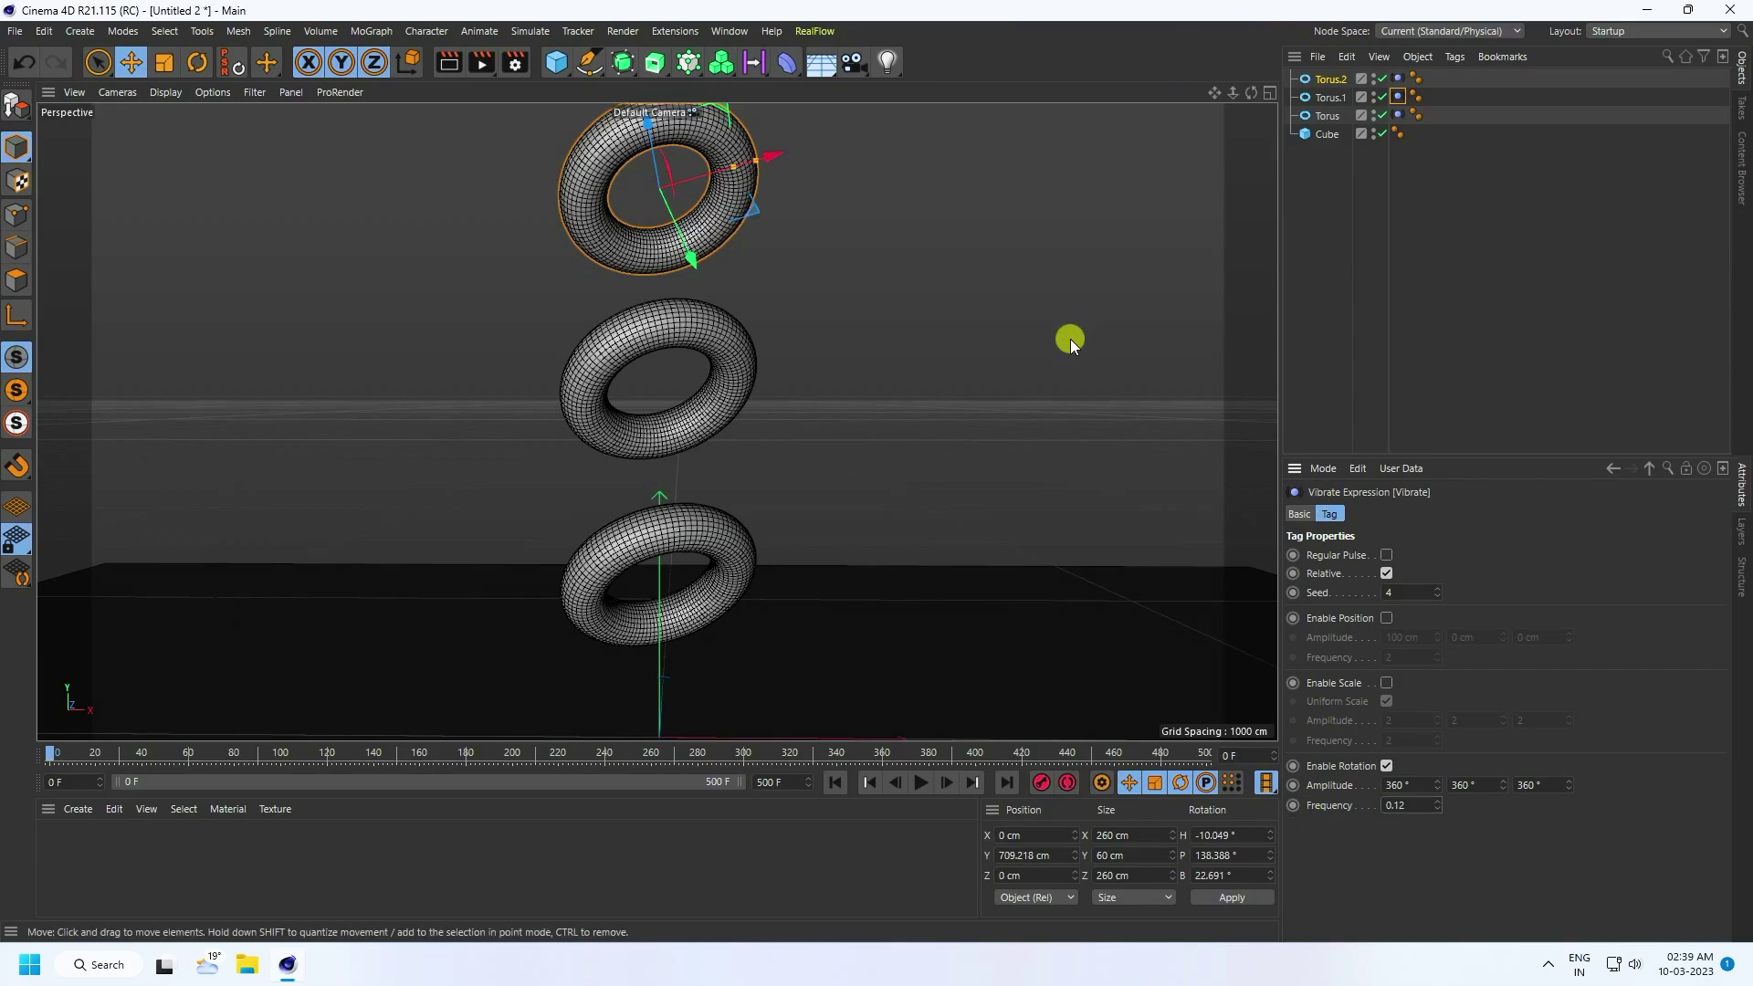
pyautogui.click(921, 782)
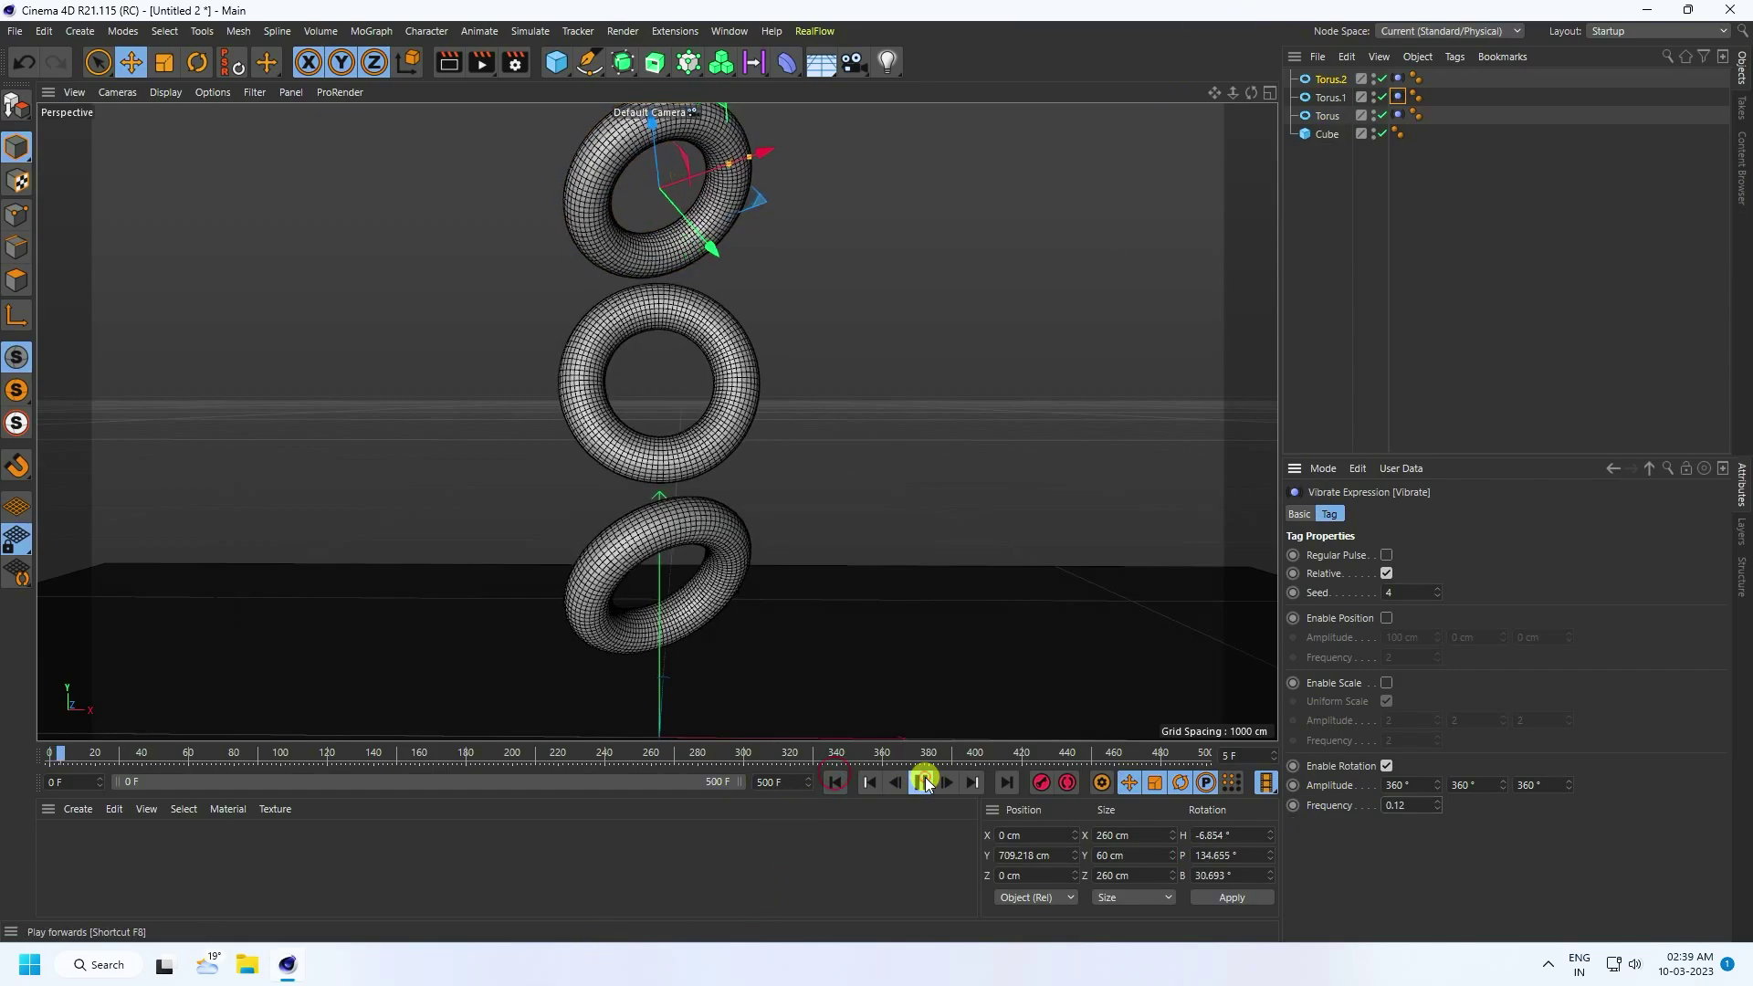
pyautogui.click(922, 783)
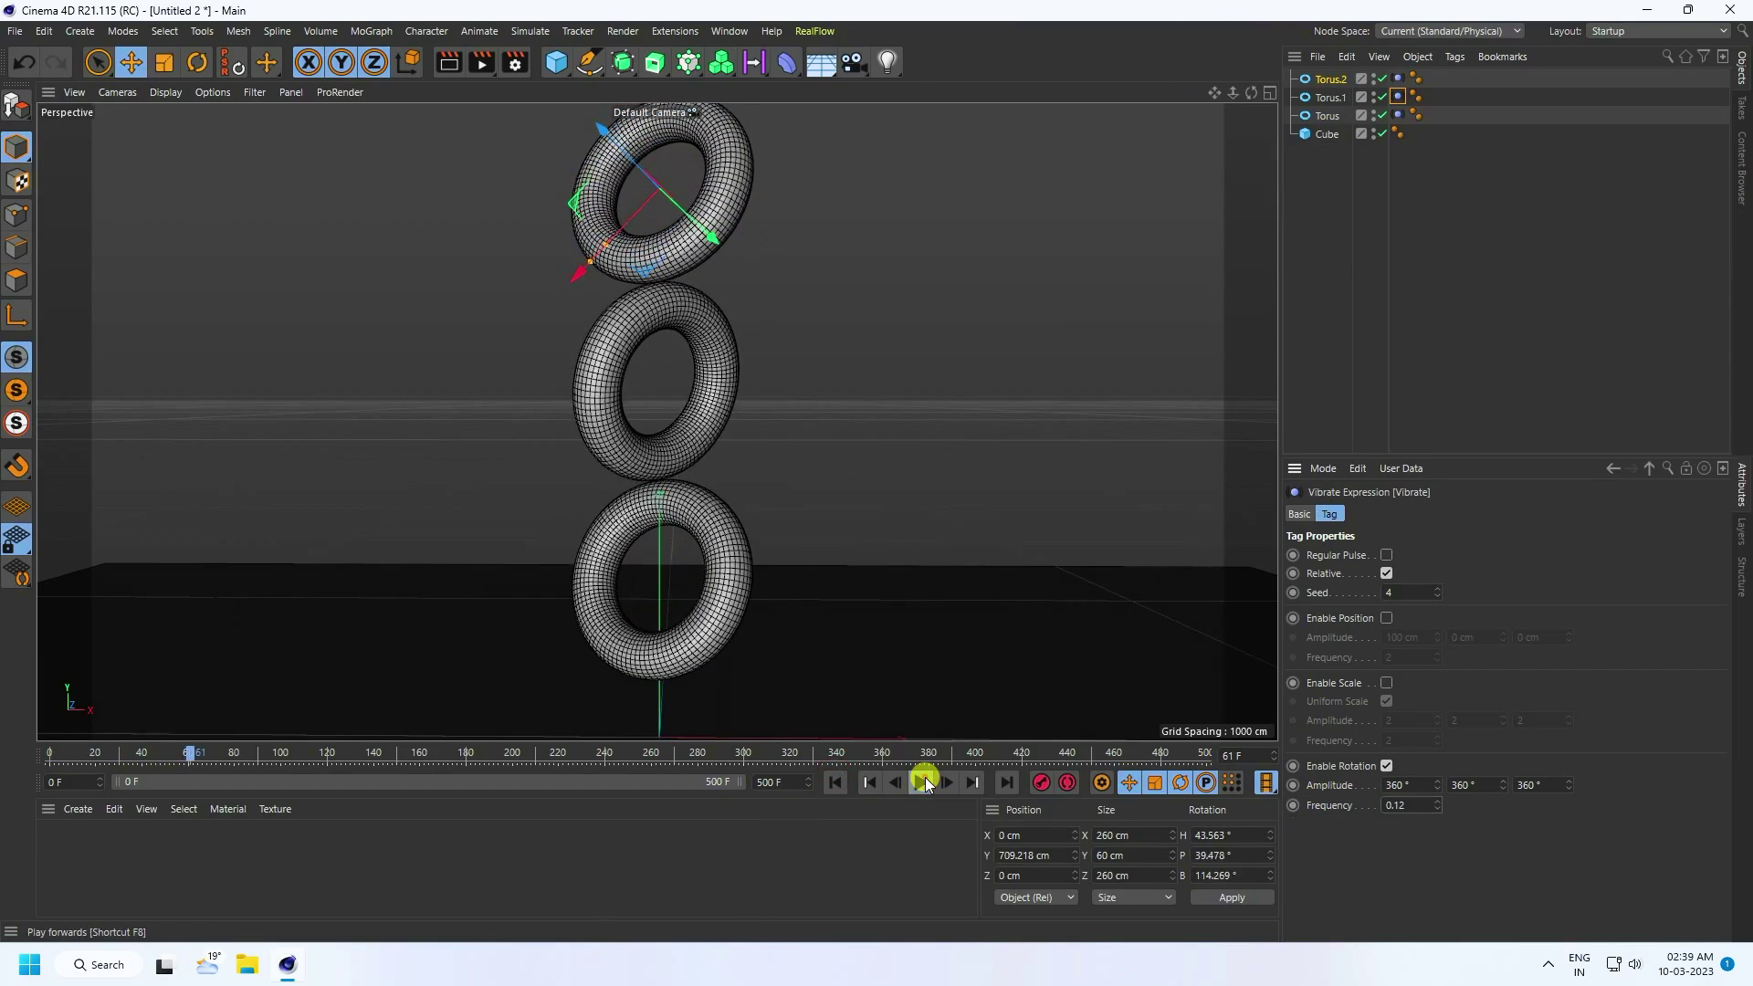
# Widen the gaps between the rings by raising the middle torus and moving the top one to a Y position of about 789 cm.
pyautogui.click(1331, 103)
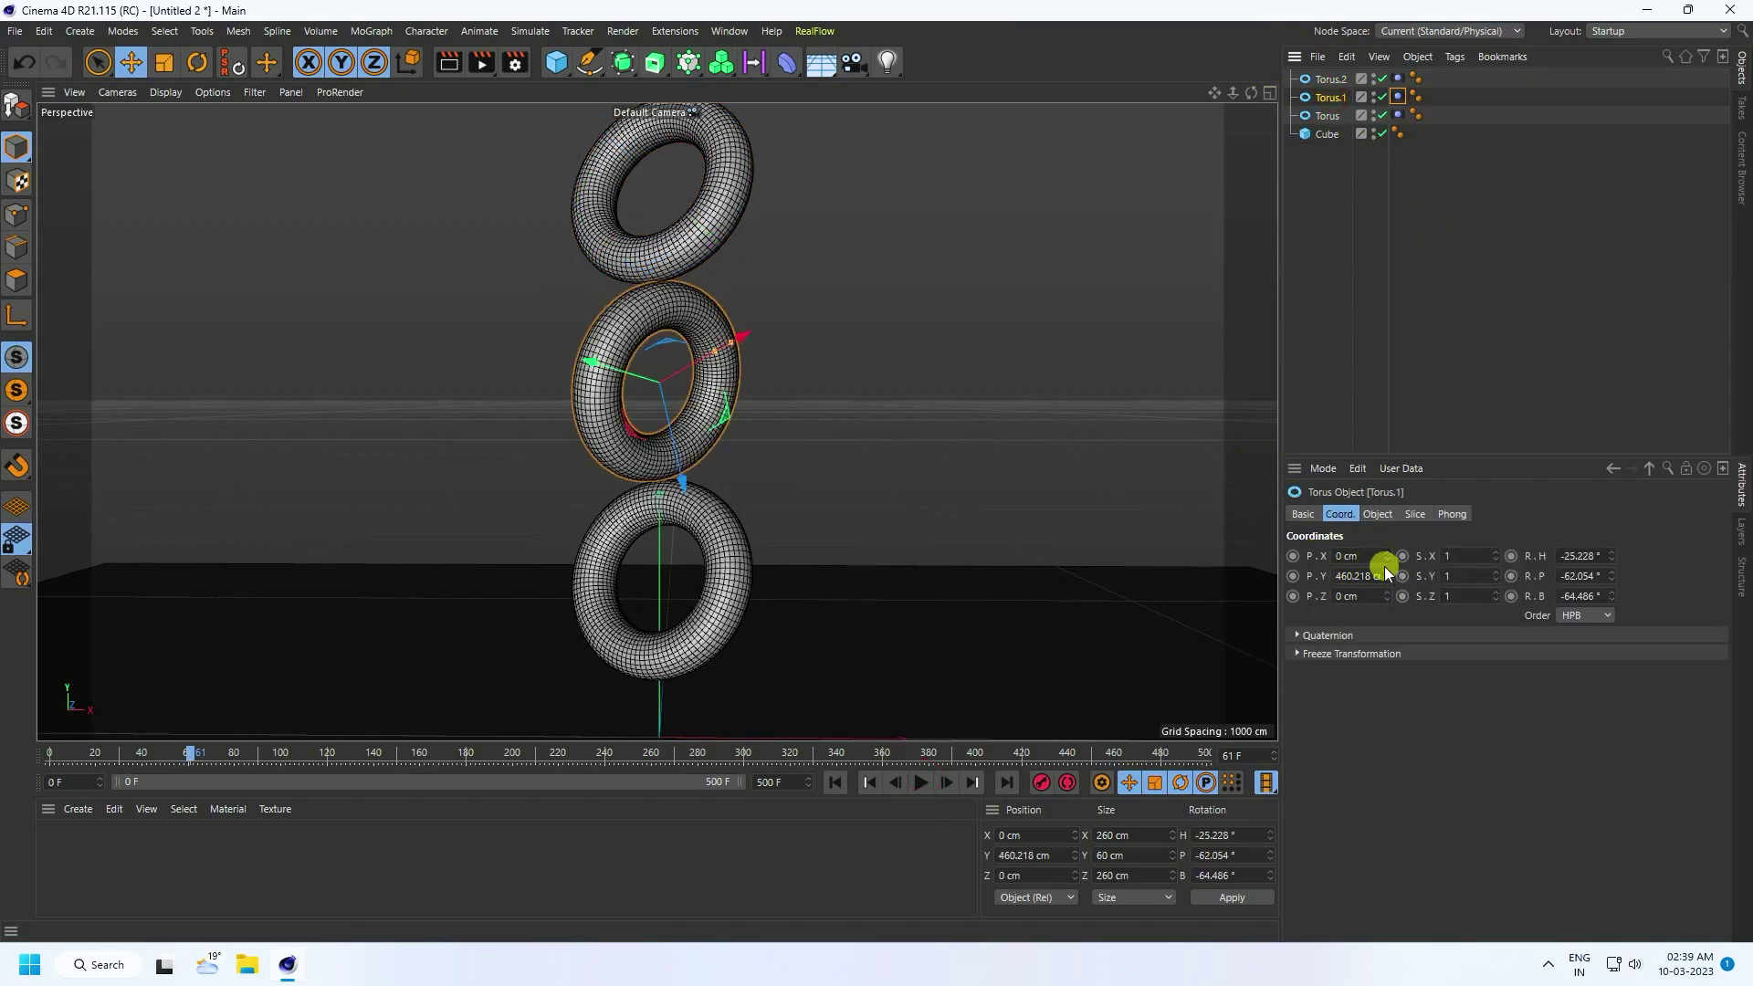
pyautogui.moveTo(1385, 573); pyautogui.dragTo(1389, 574)
pyautogui.click(1329, 82)
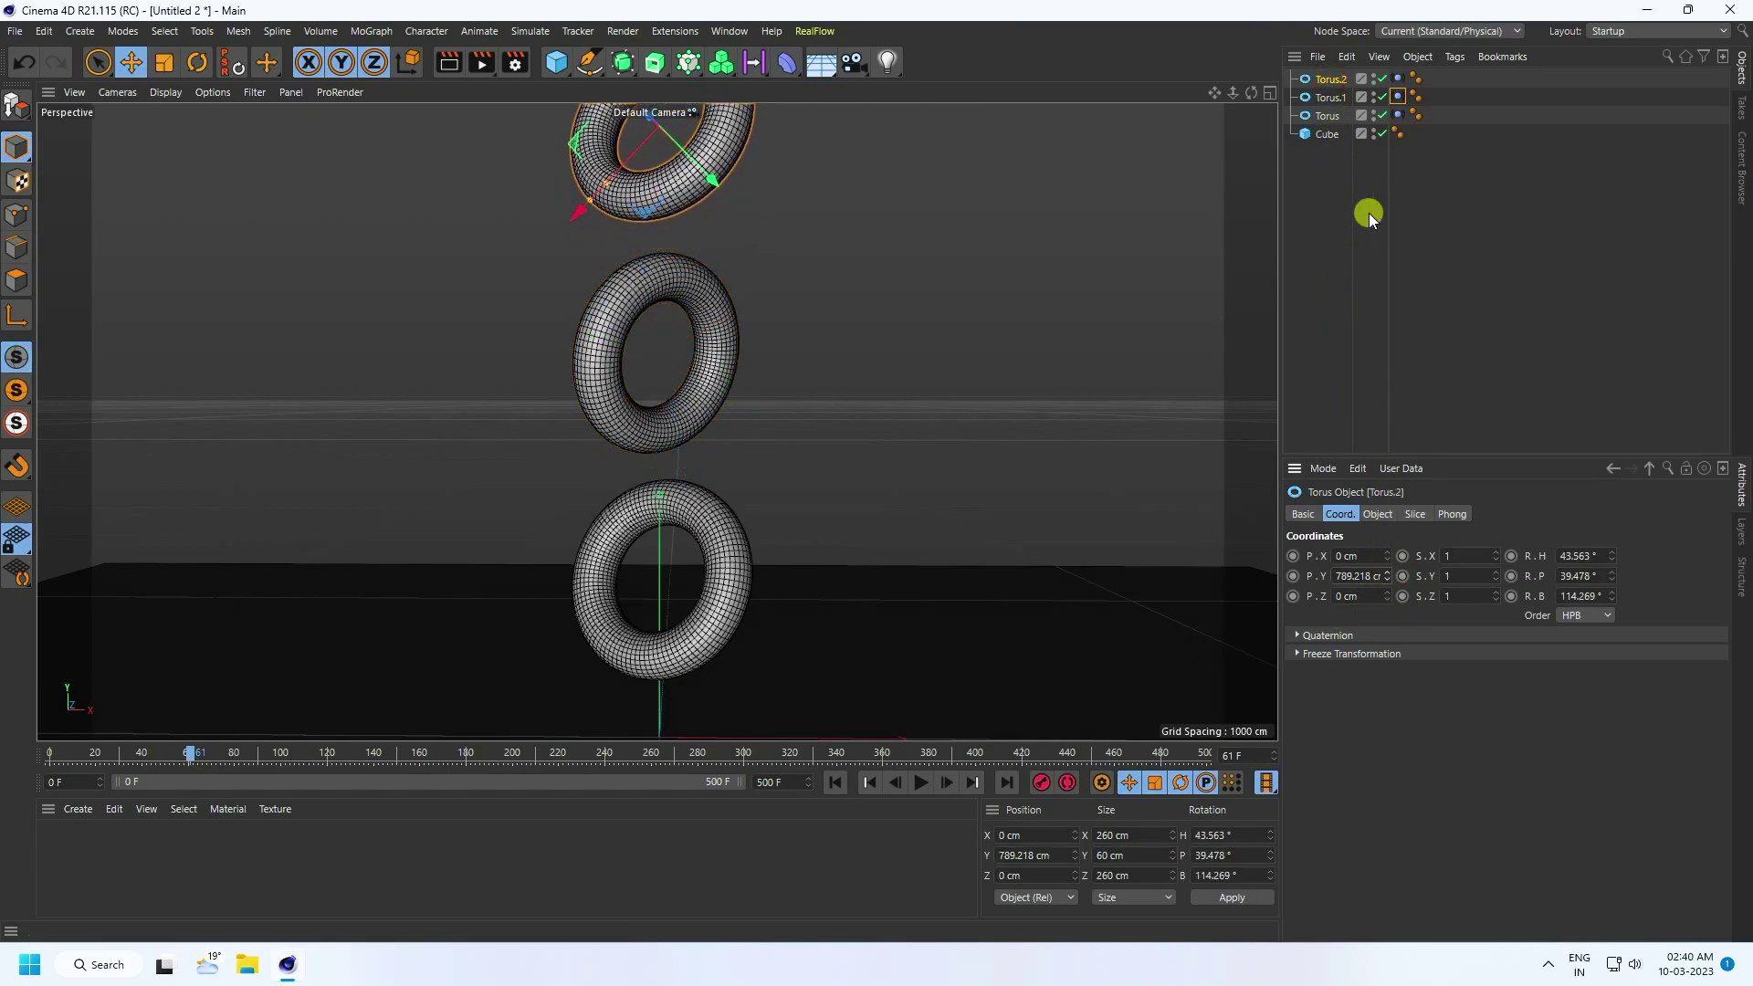
# Set the top torus's Vibrate tag to seed 6 and rotation frequency 0.15.
pyautogui.click(1396, 79)
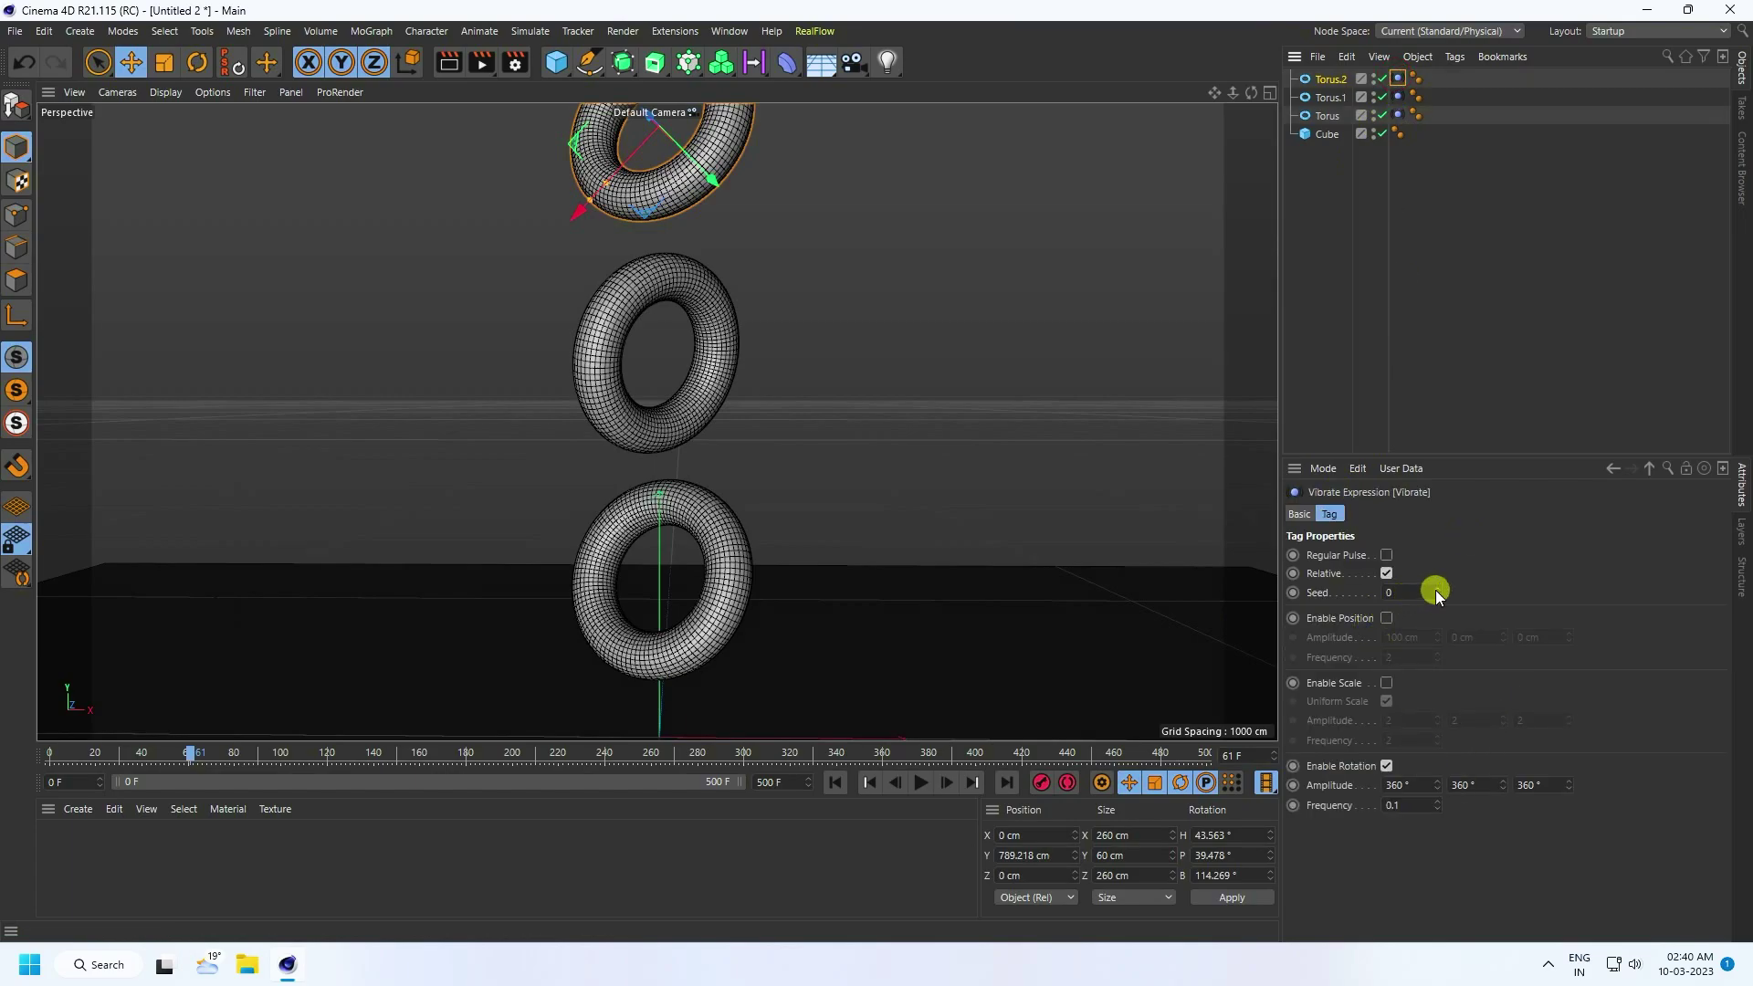
pyautogui.moveTo(1438, 585); pyautogui.dragTo(1439, 578)
pyautogui.moveTo(1412, 803); pyautogui.dragTo(1311, 796)
pyautogui.write('0.15')
# Play the animation from the start to preview the three rotating rings, and return to frame 0.
pyautogui.click(834, 783)
pyautogui.click(920, 782)
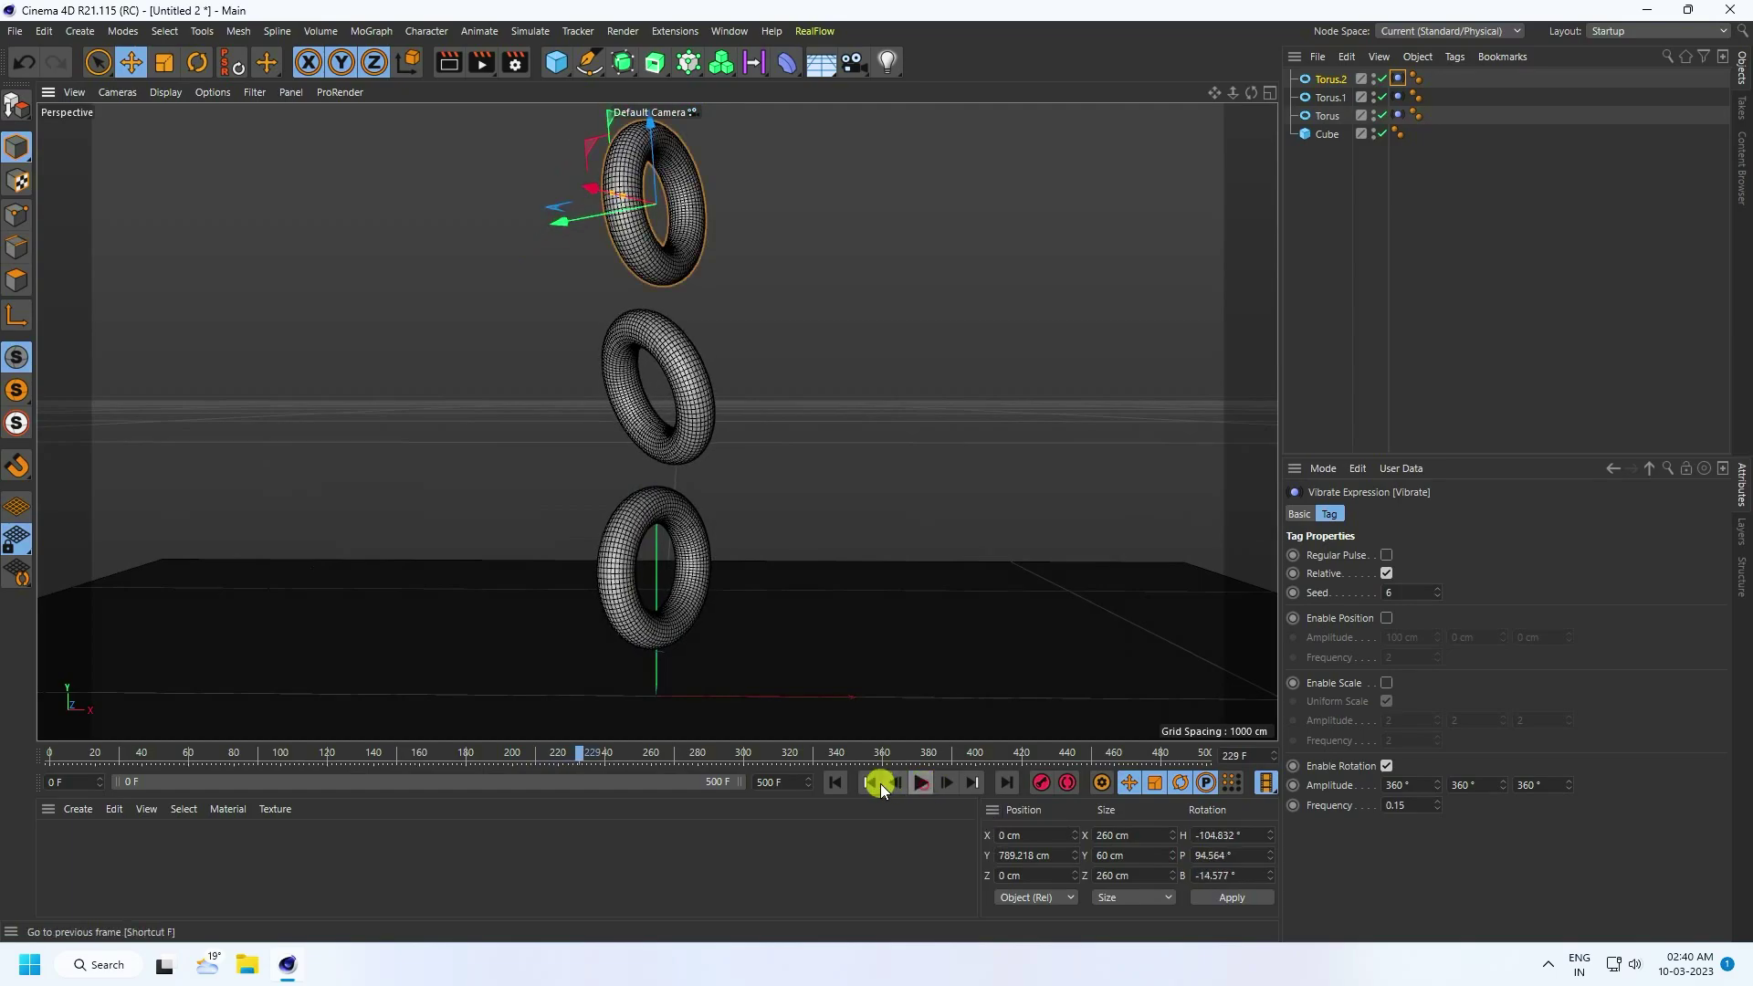
pyautogui.click(834, 782)
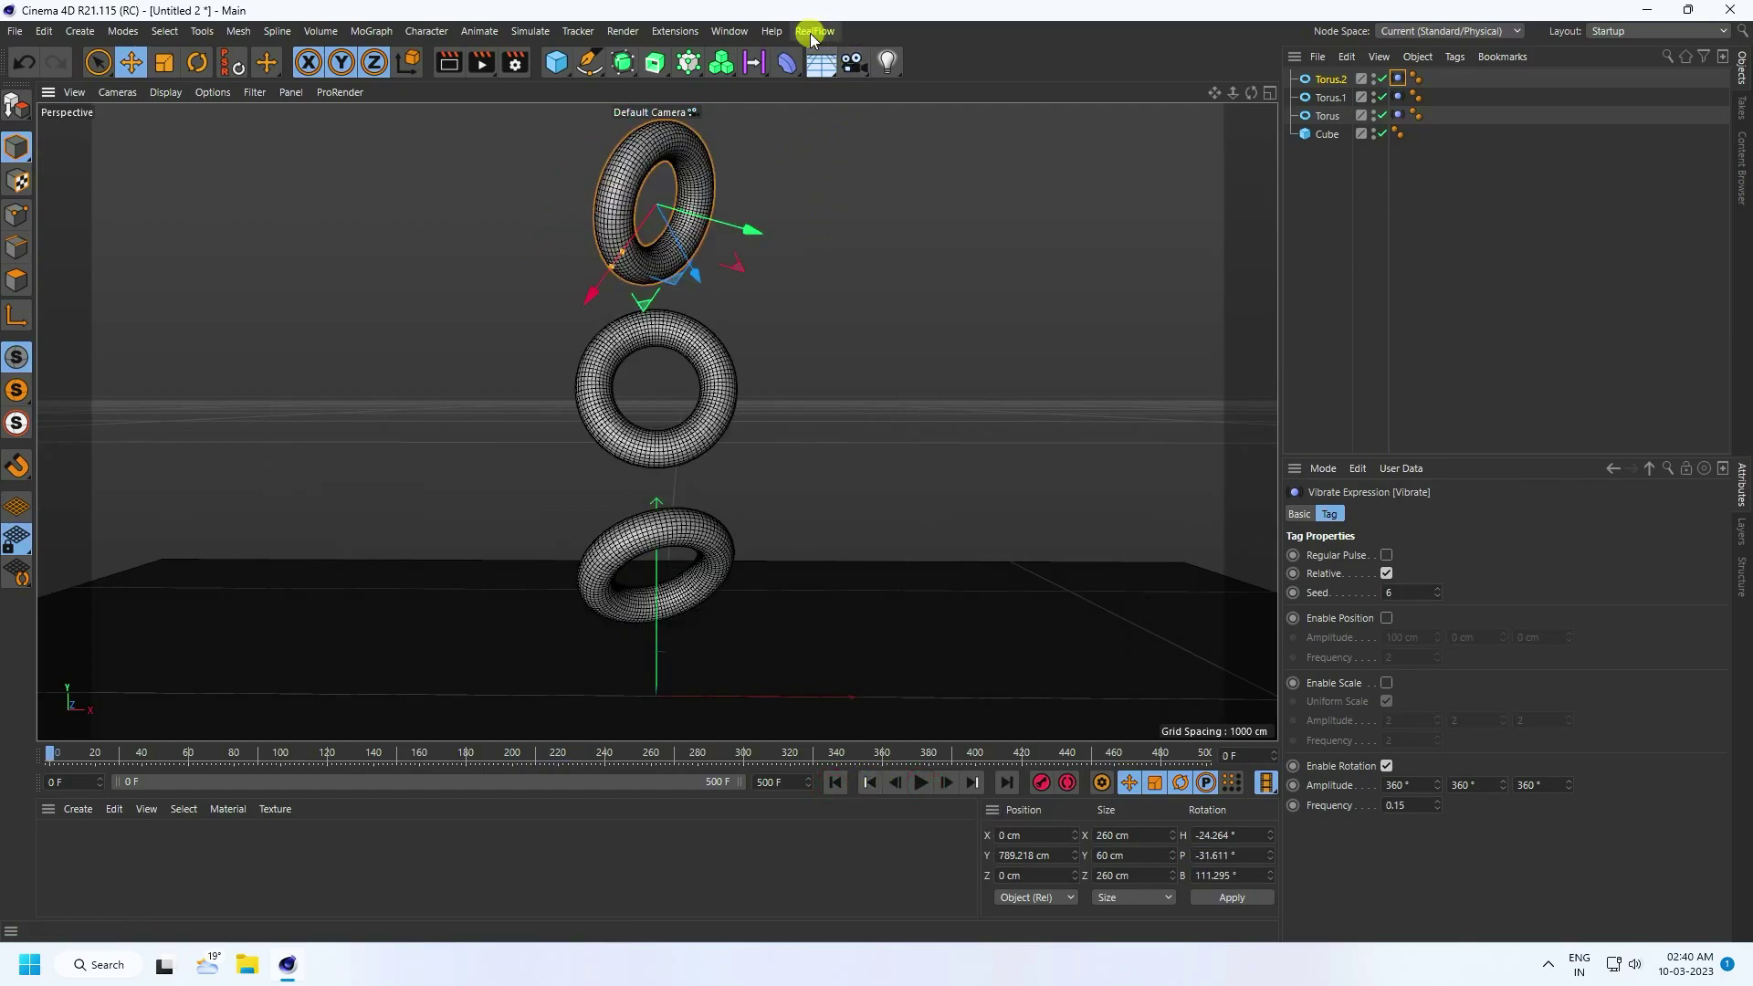
# Create a RealFlow scene with a circle emitter, and raise the emitter above the rings to a Y position of about 1060 cm.
pyautogui.click(810, 35)
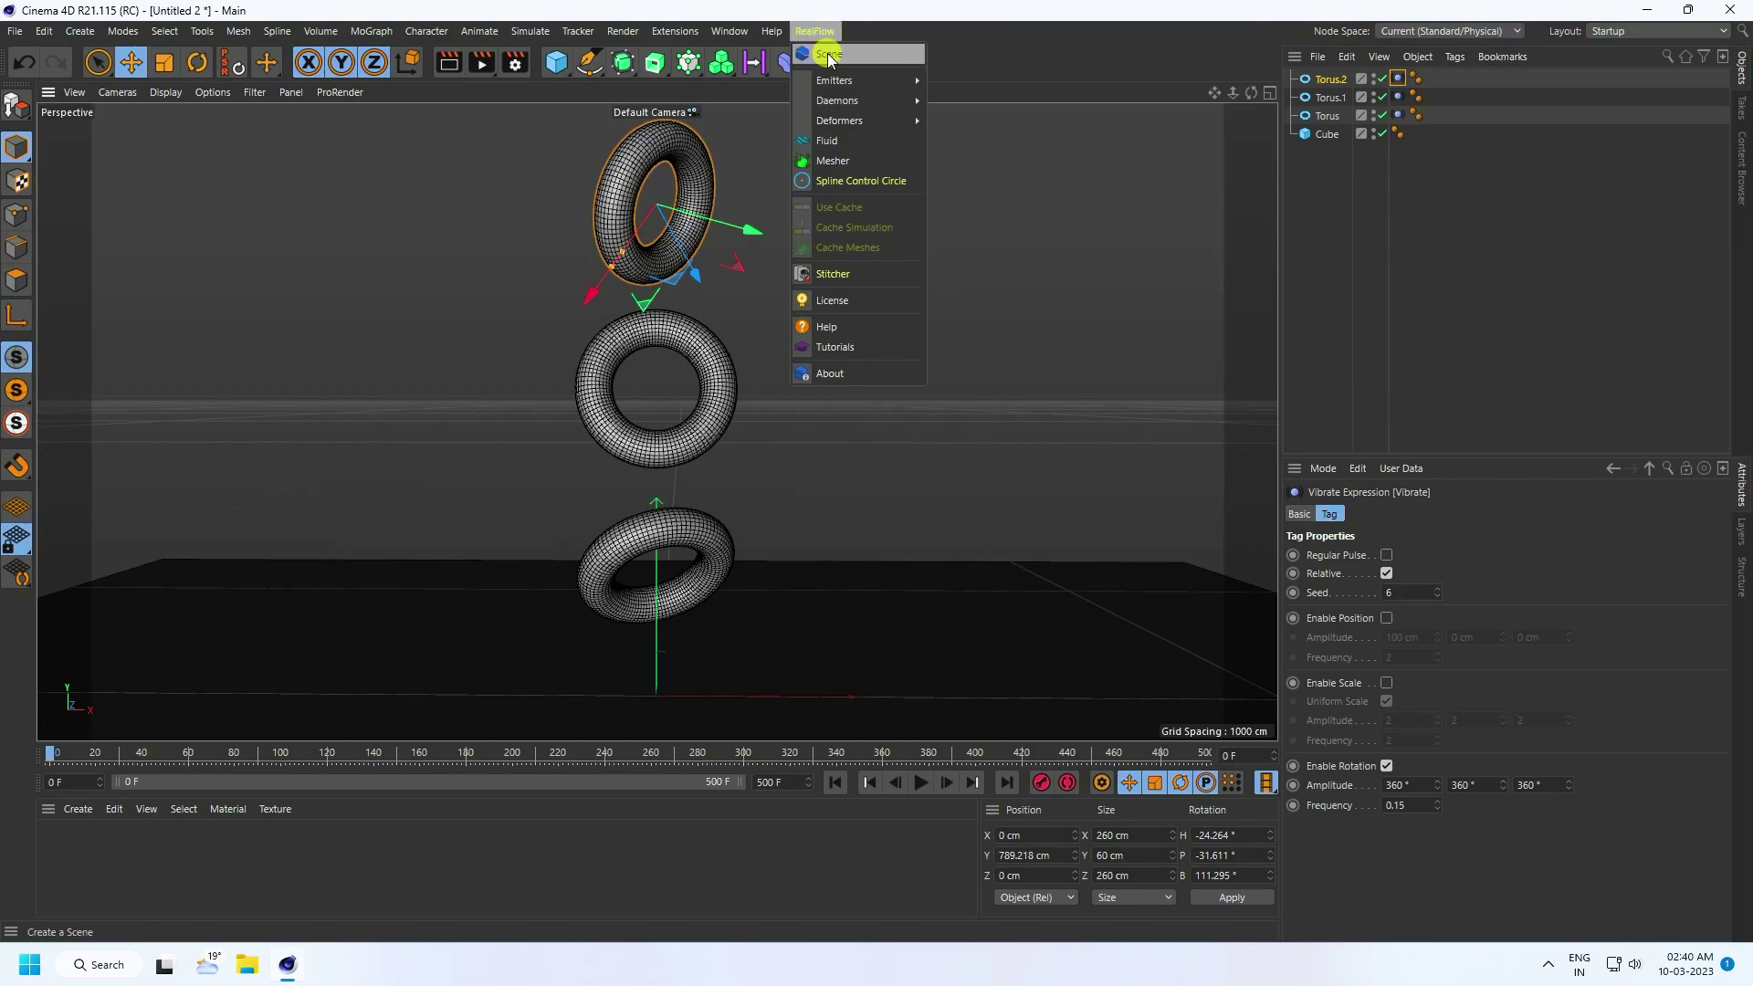
pyautogui.click(829, 57)
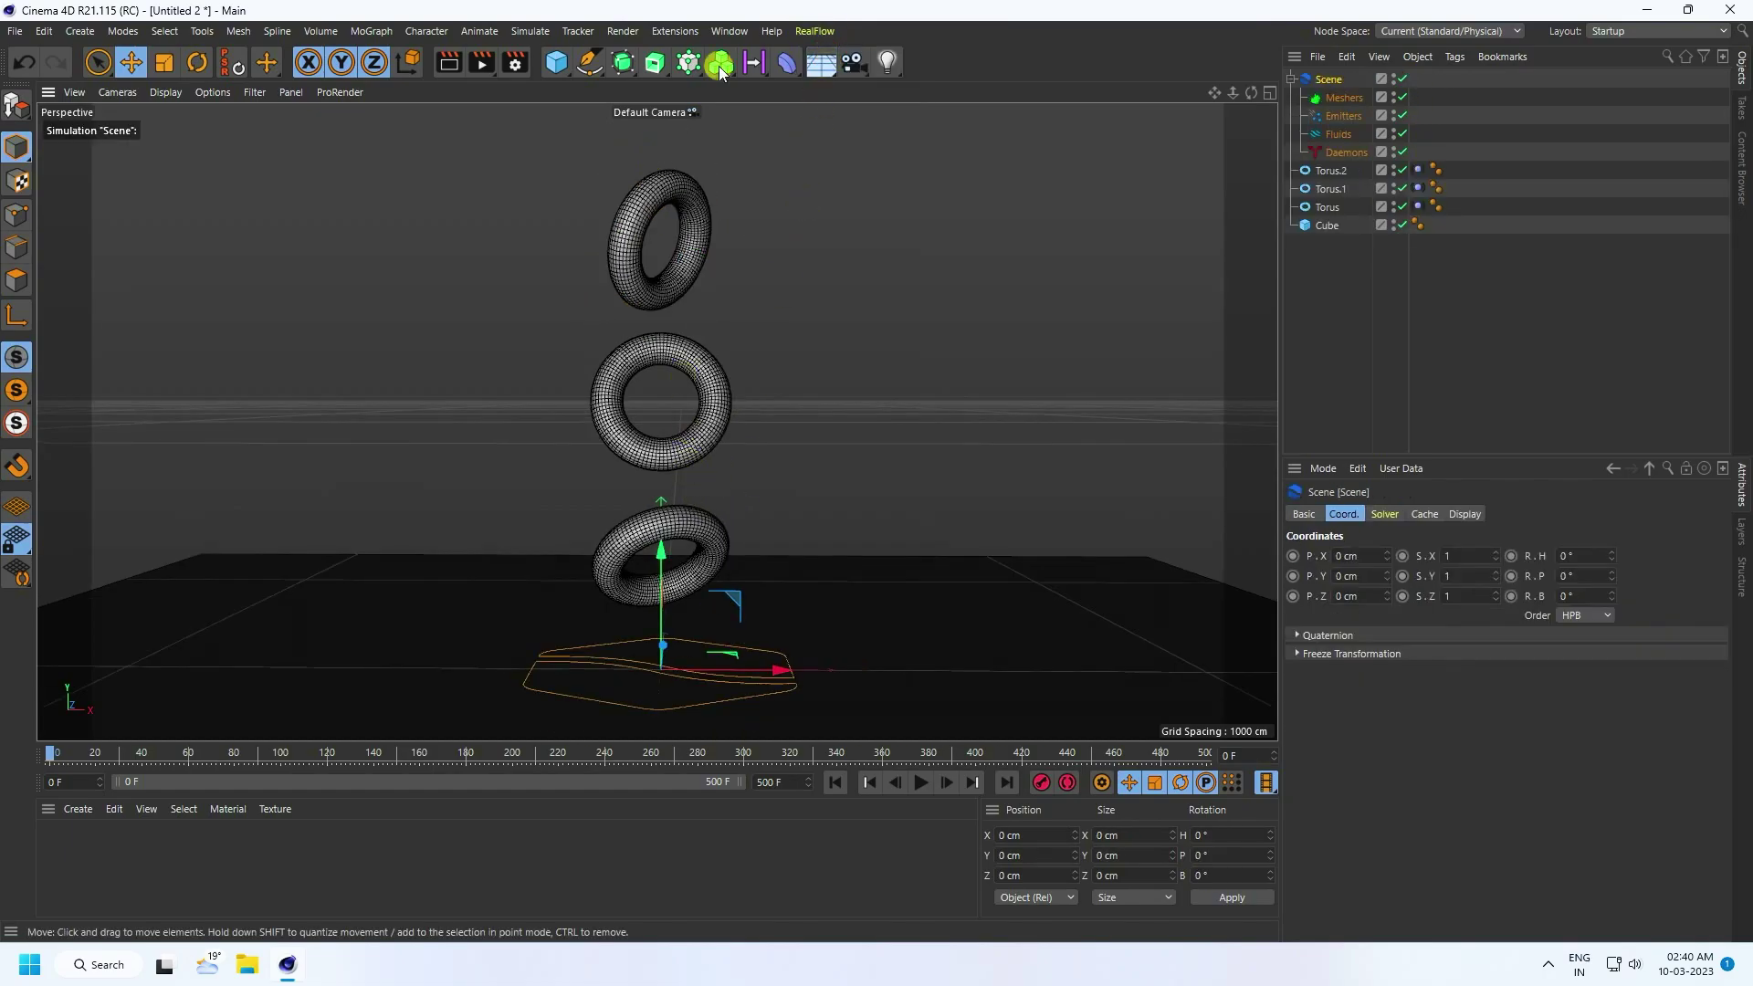
pyautogui.click(811, 31)
pyautogui.moveTo(821, 76)
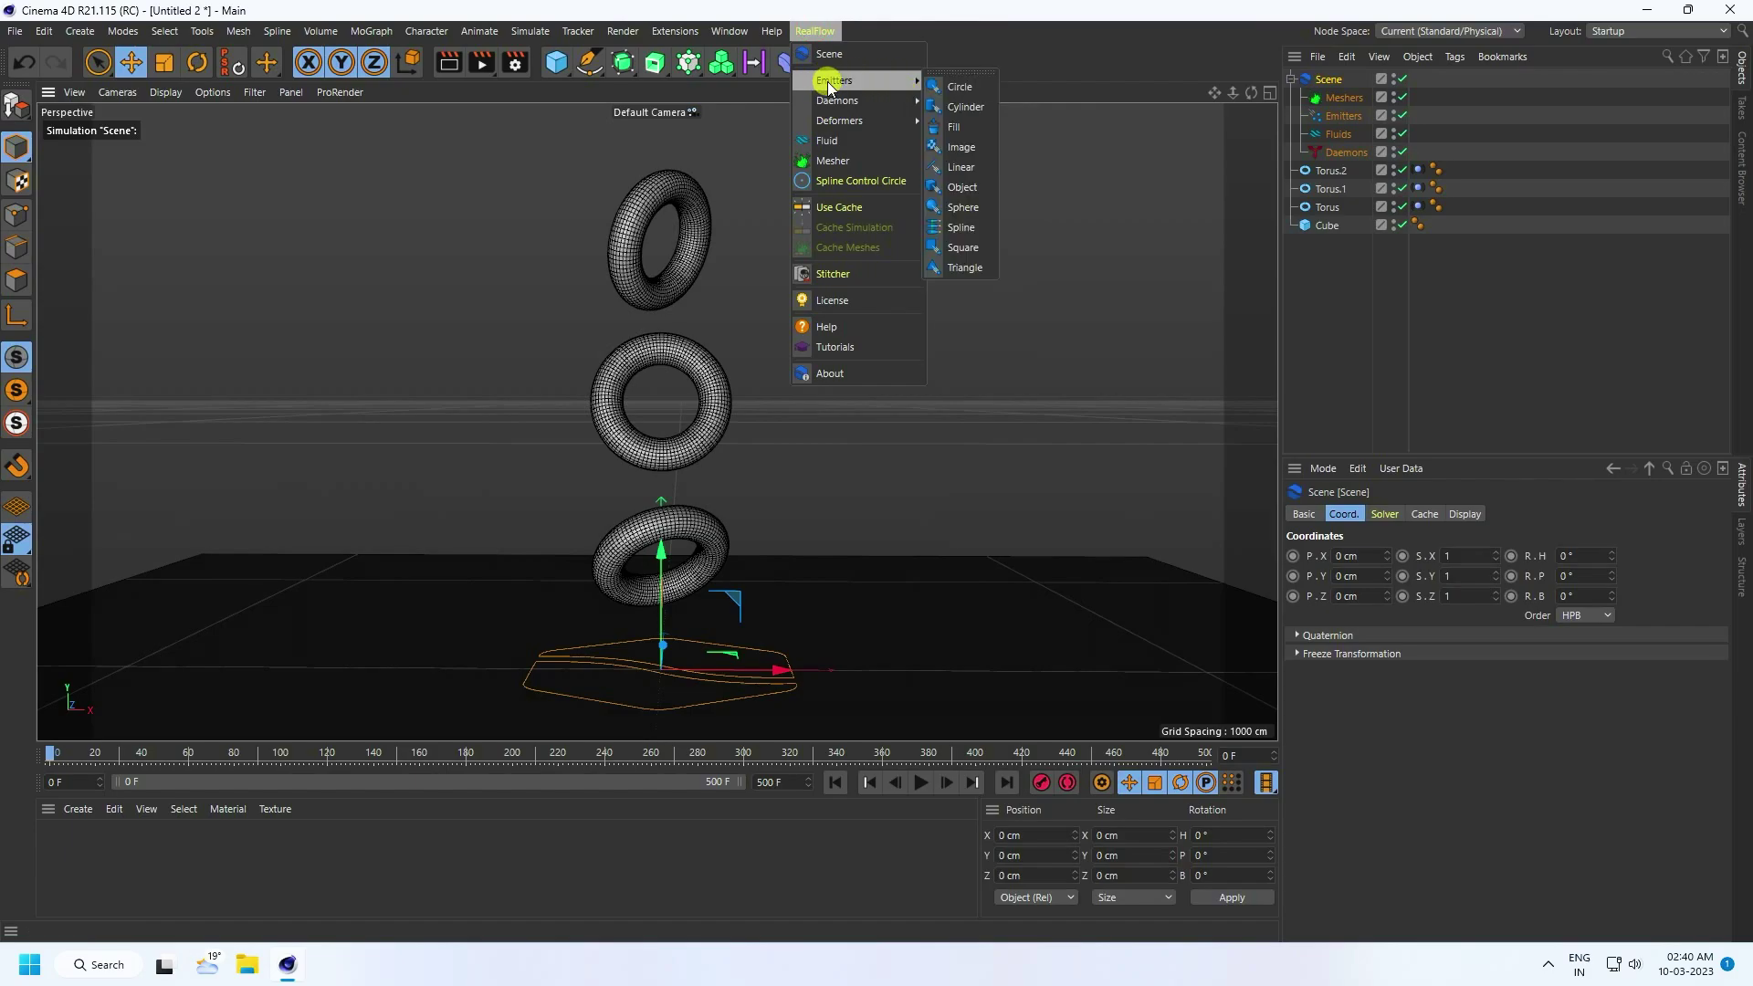
pyautogui.click(959, 86)
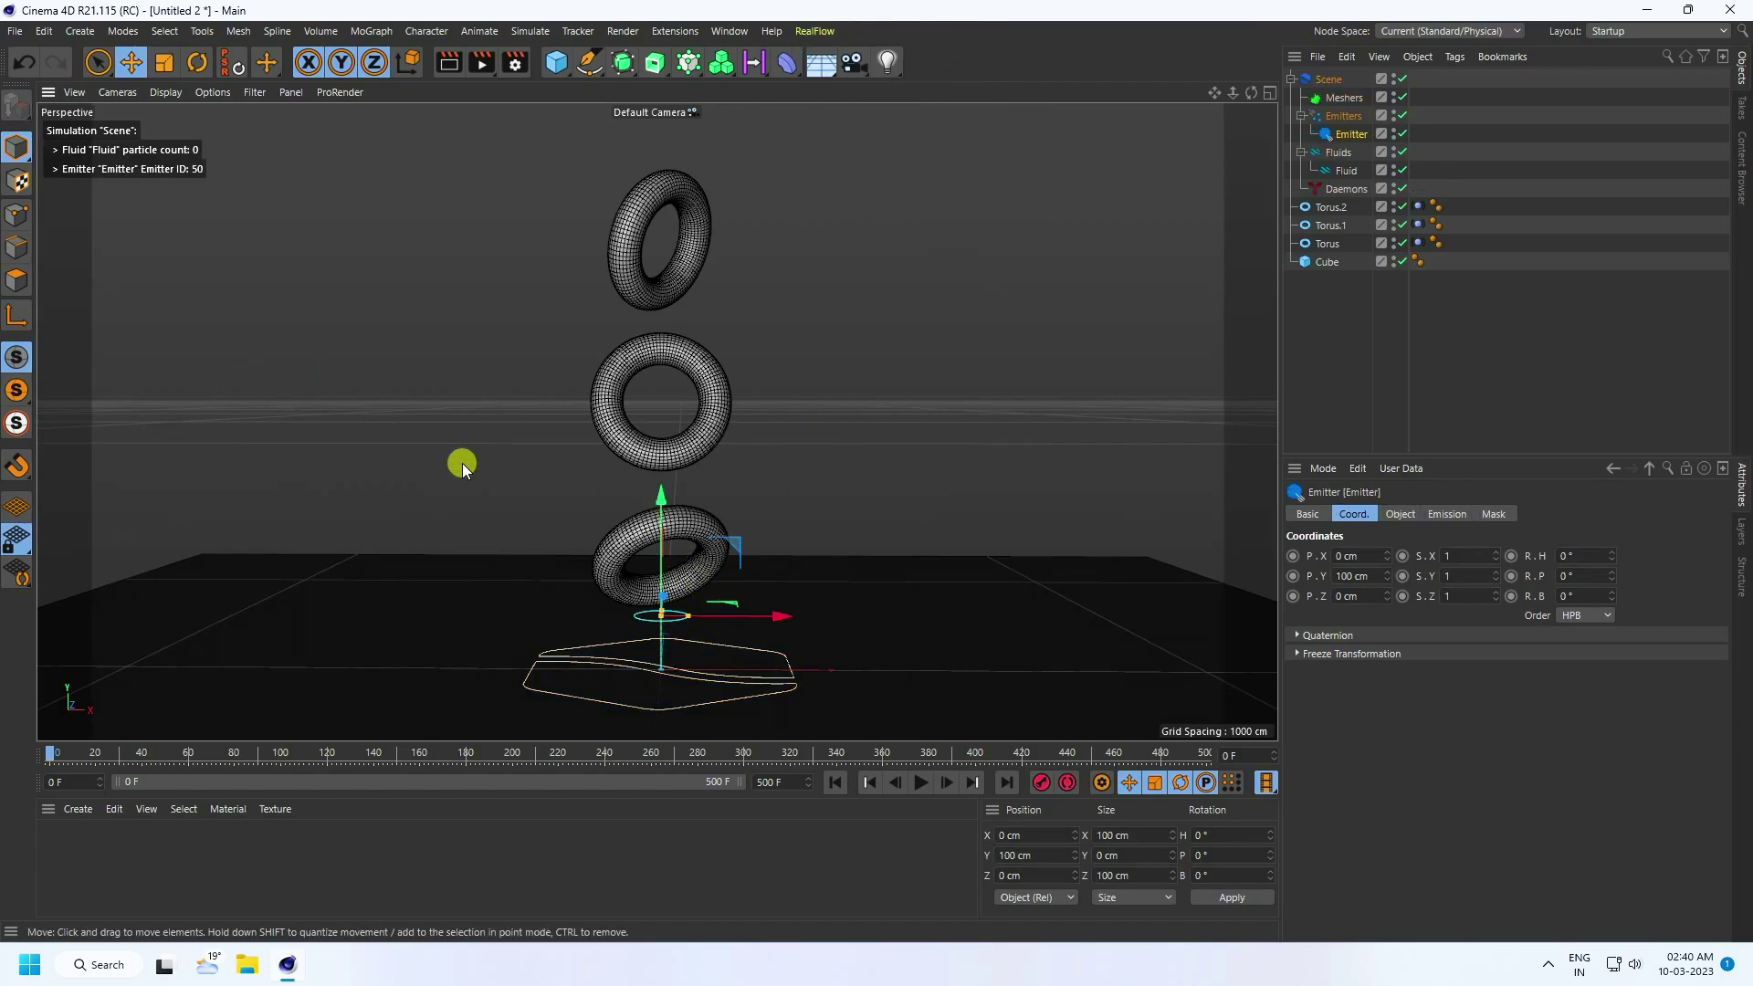
pyautogui.moveTo(672, 501); pyautogui.dragTo(877, 467)
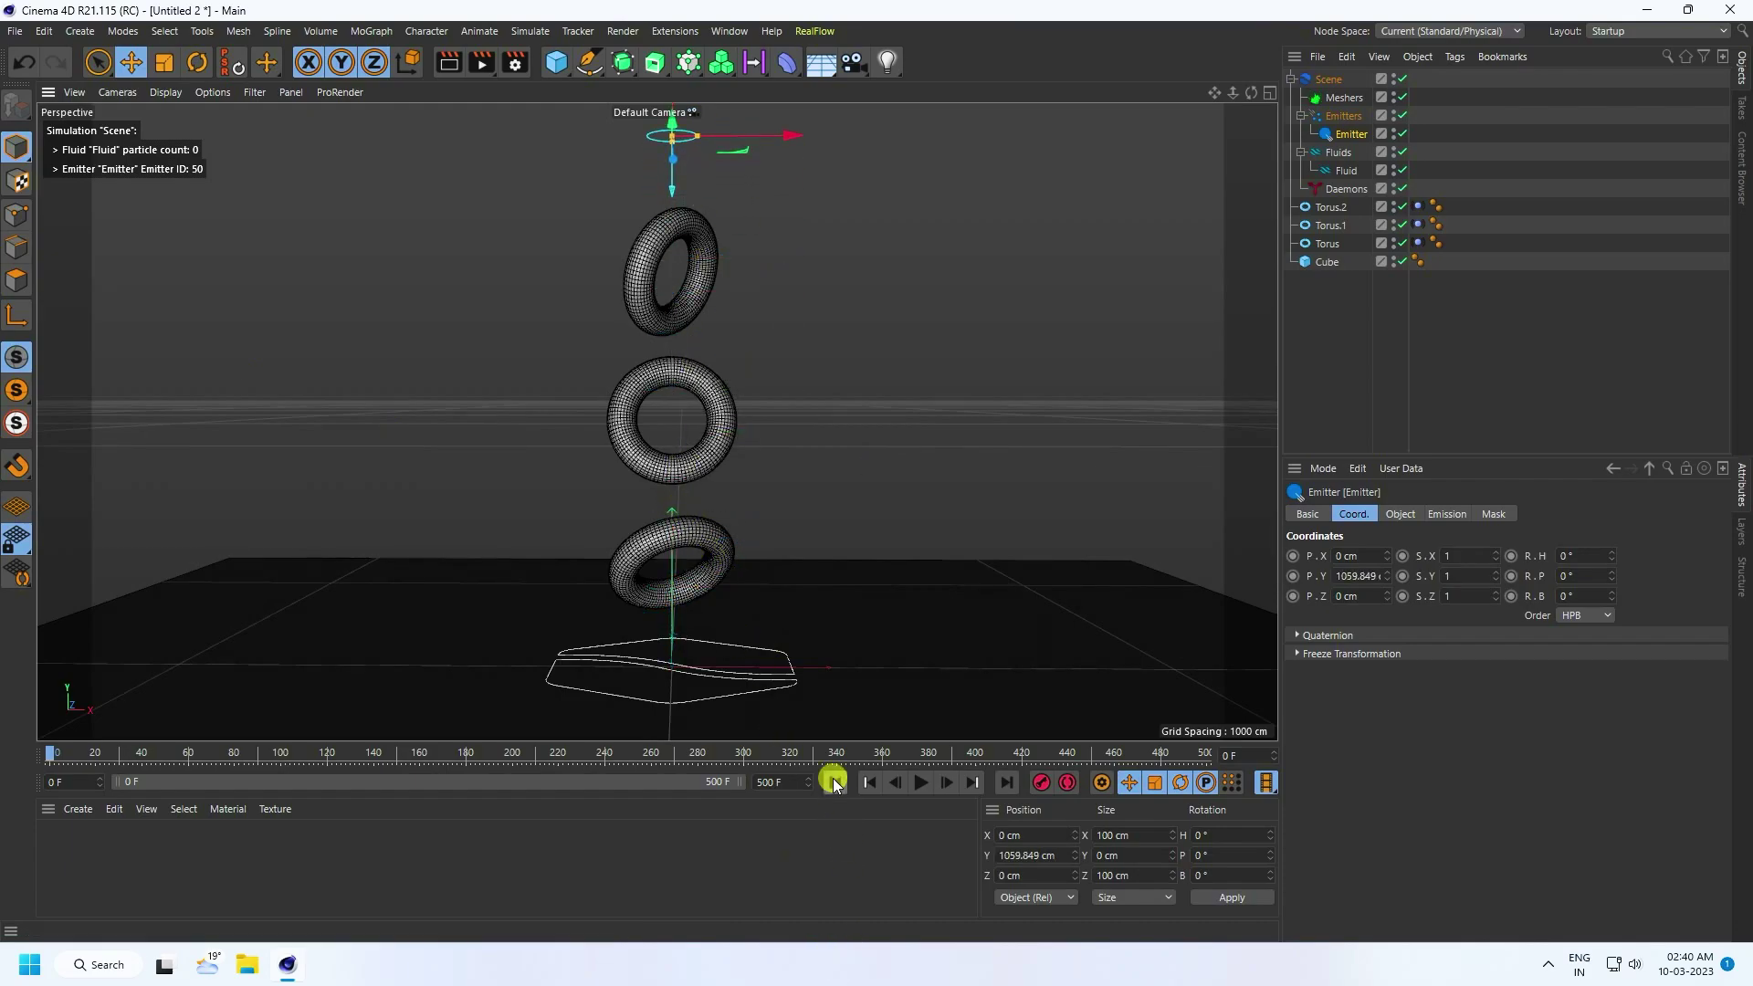
# Play the simulation to preview the fluid falling through the rings, and return to frame 0.
pyautogui.click(920, 782)
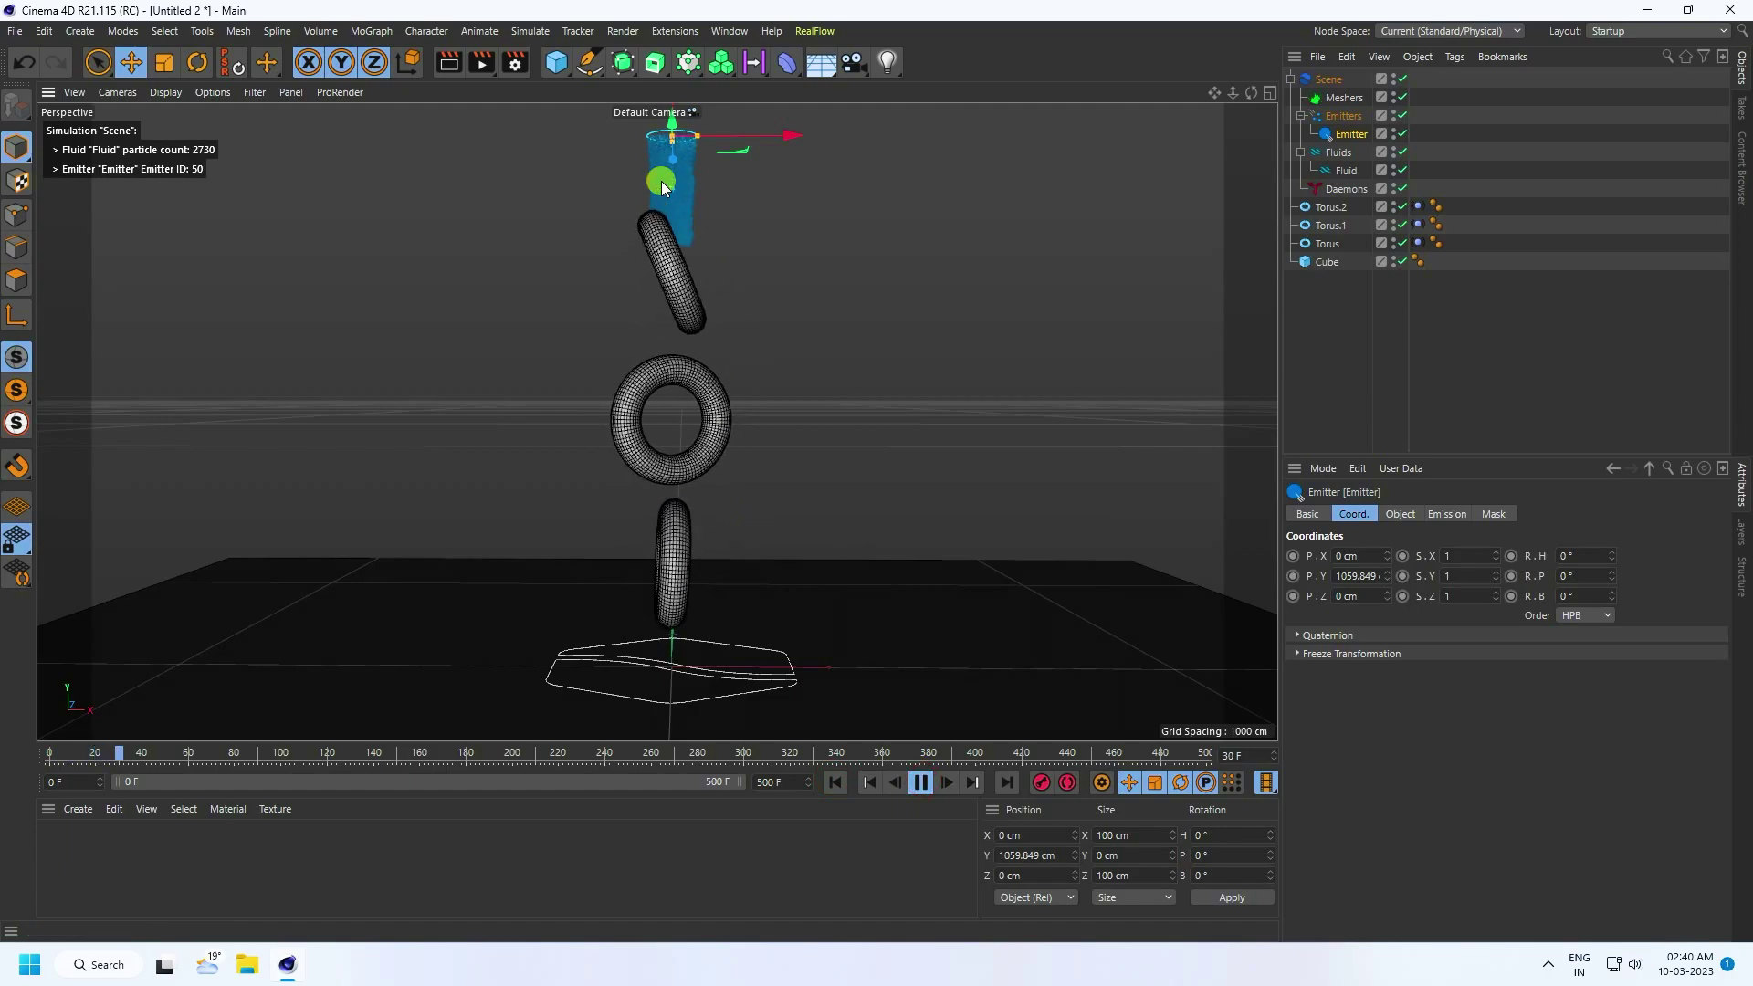
pyautogui.scroll(2, 676, 210)
pyautogui.scroll(1, 689, 274)
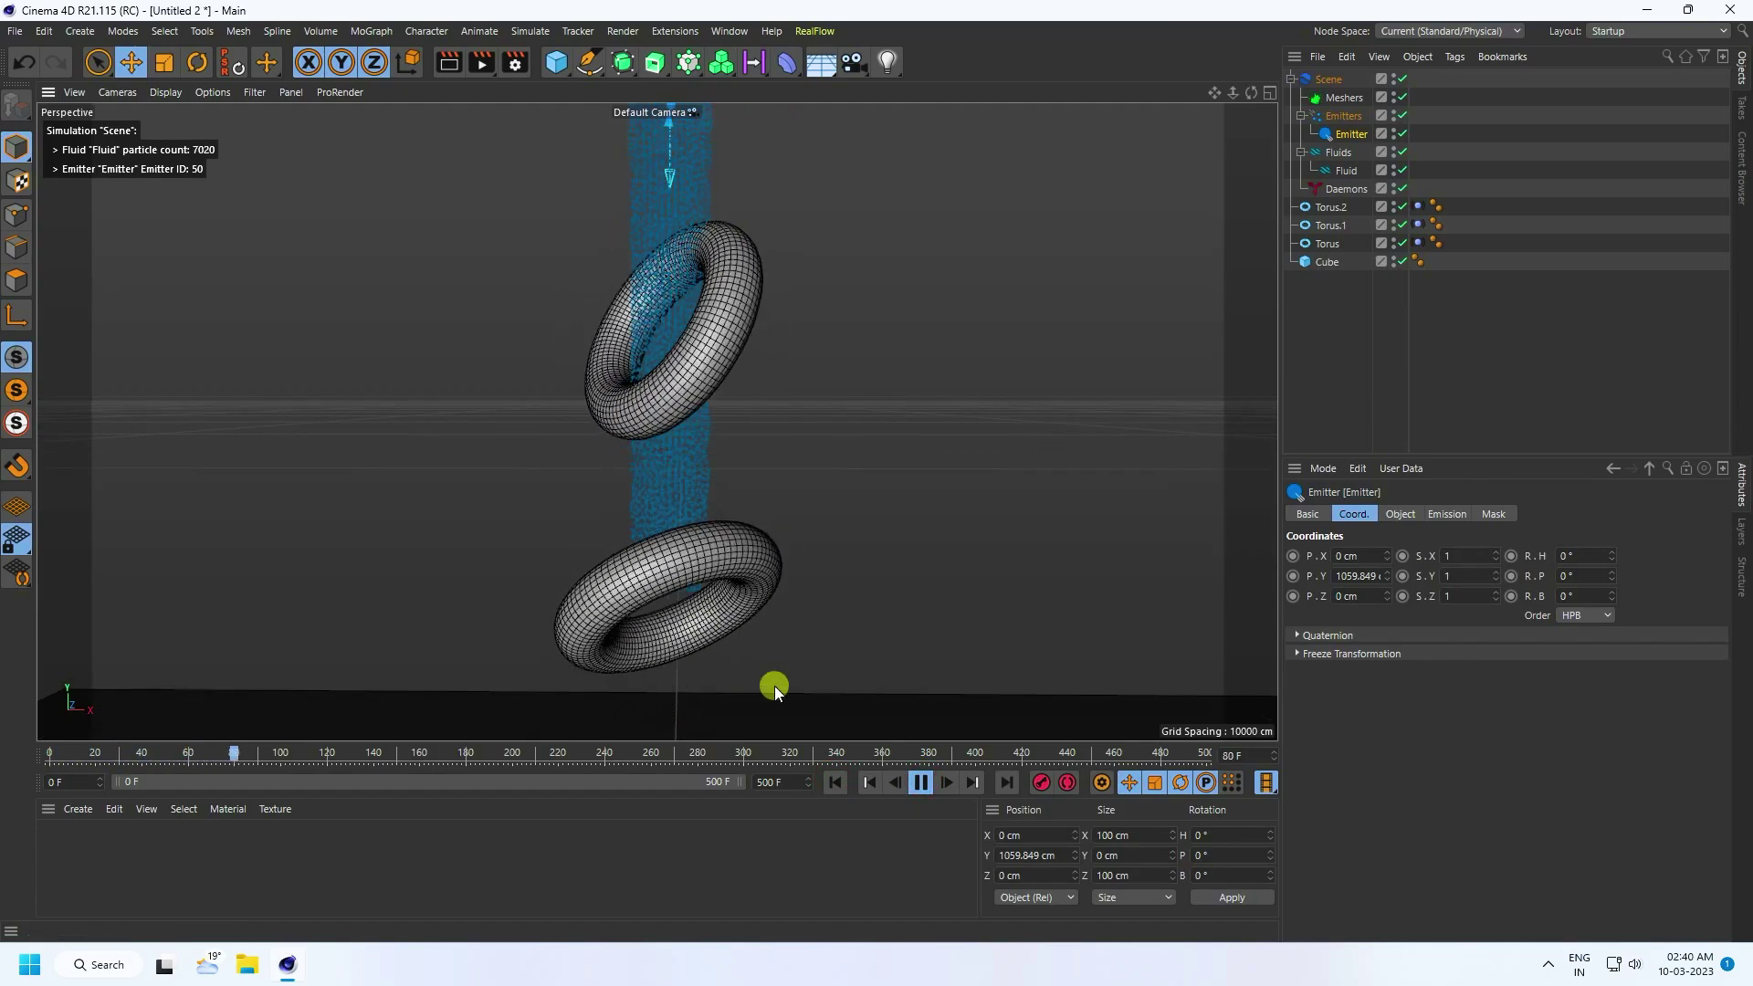
pyautogui.click(920, 782)
pyautogui.click(834, 783)
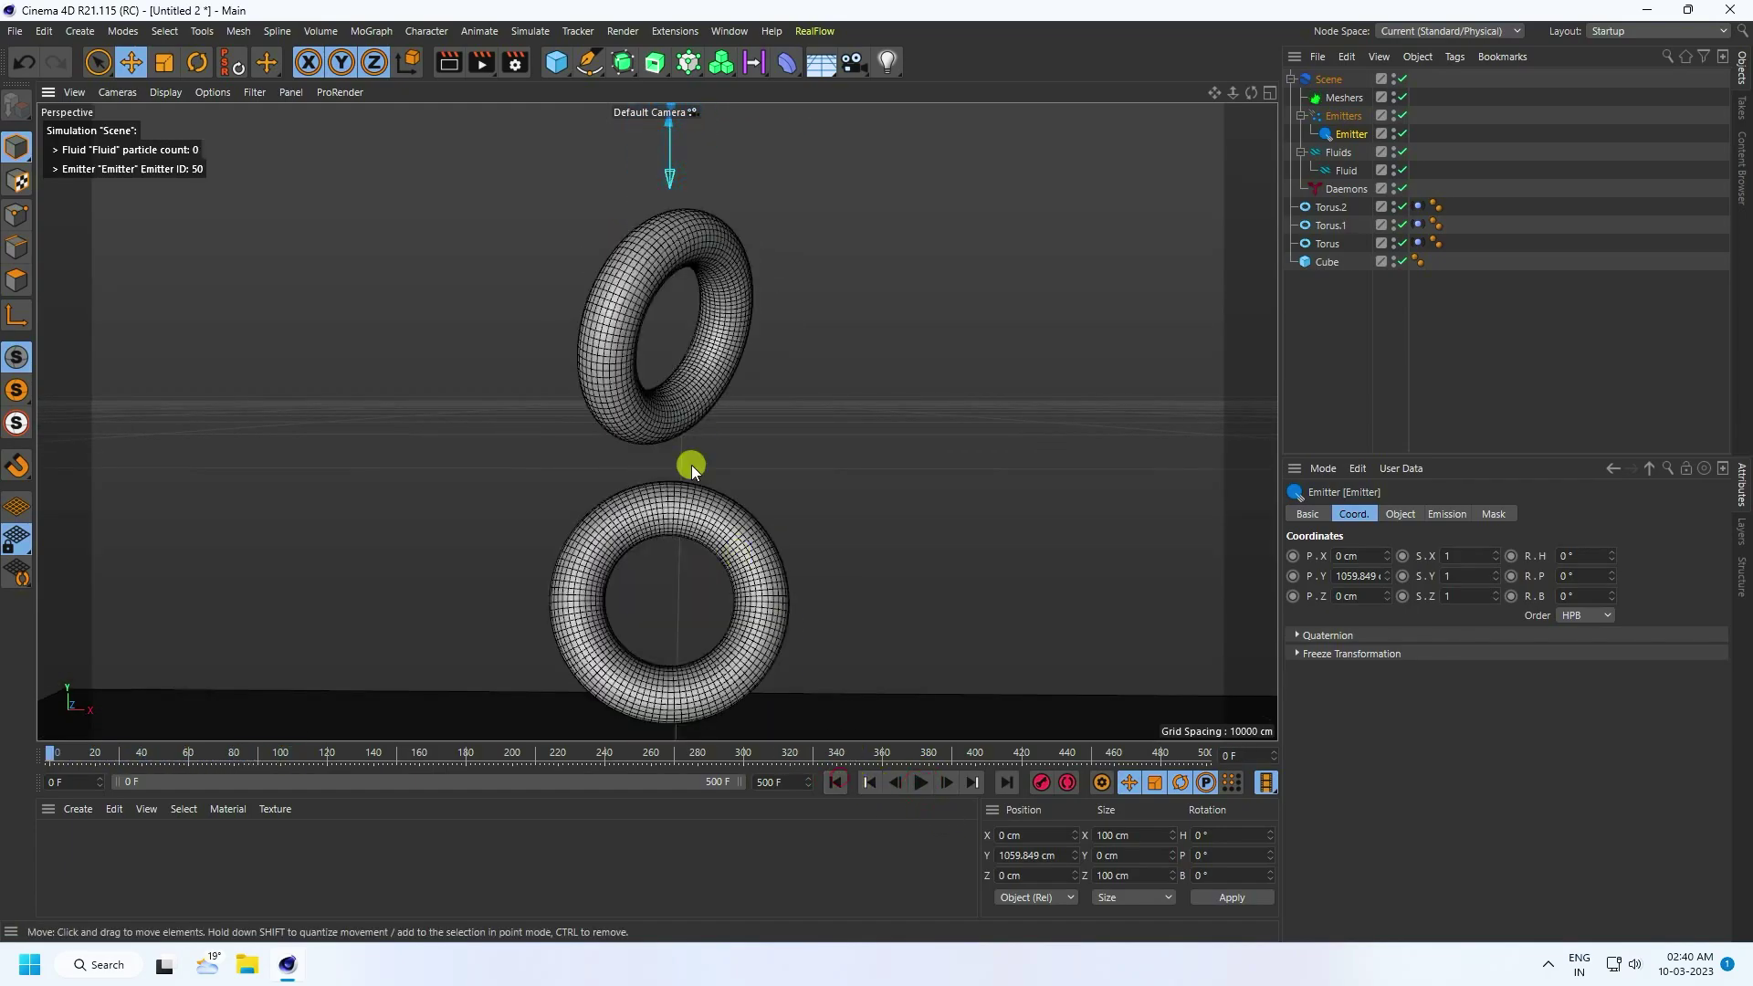
# Add a null below the RealFlow scene and group the three tori and the floor cube under it.
pyautogui.scroll(-5, 701, 431)
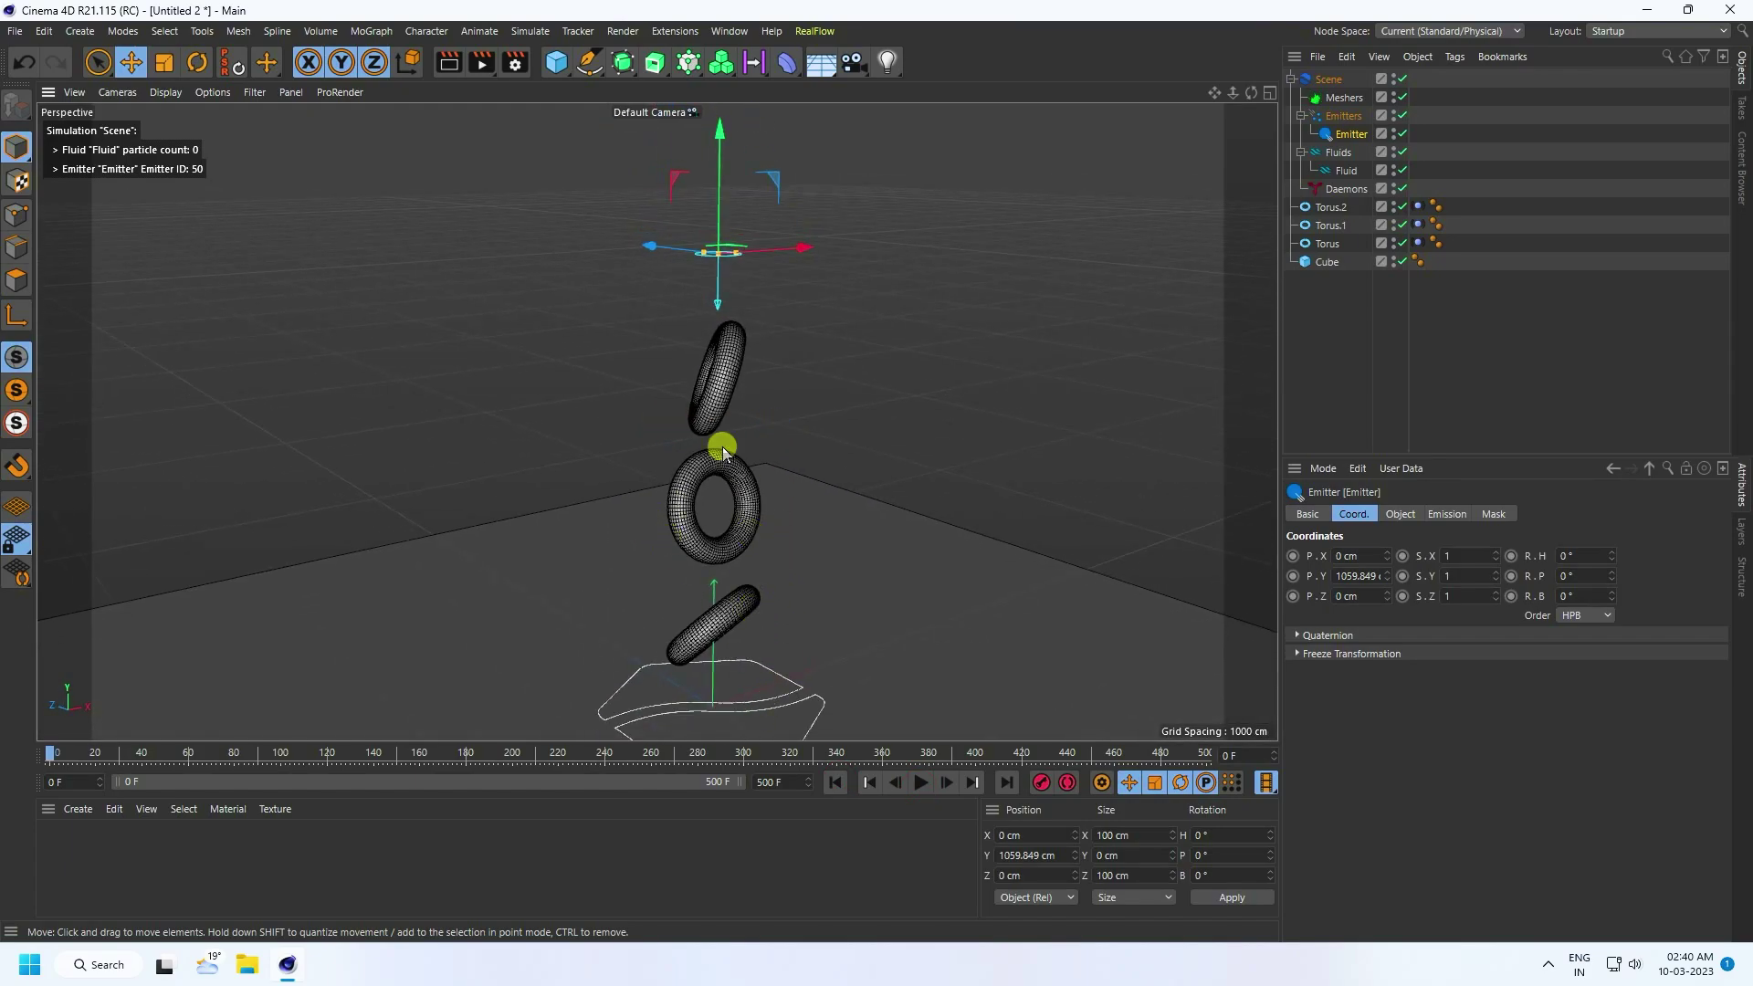
pyautogui.scroll(2, 719, 440)
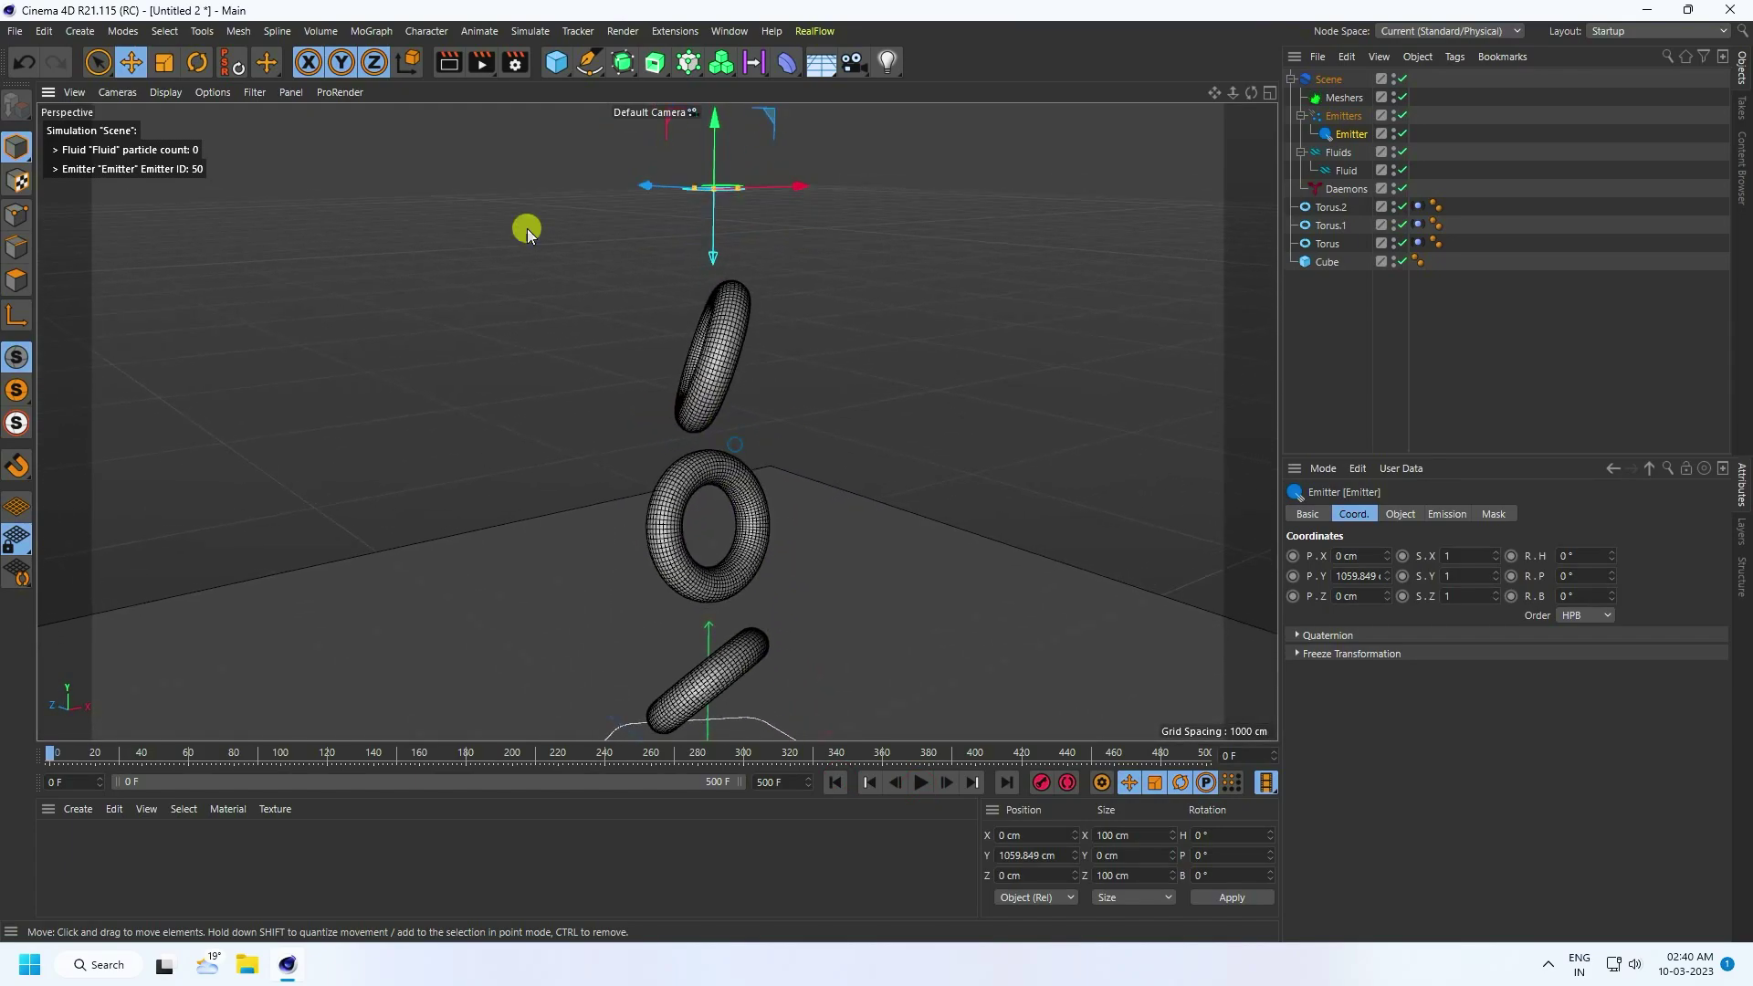
pyautogui.click(560, 66)
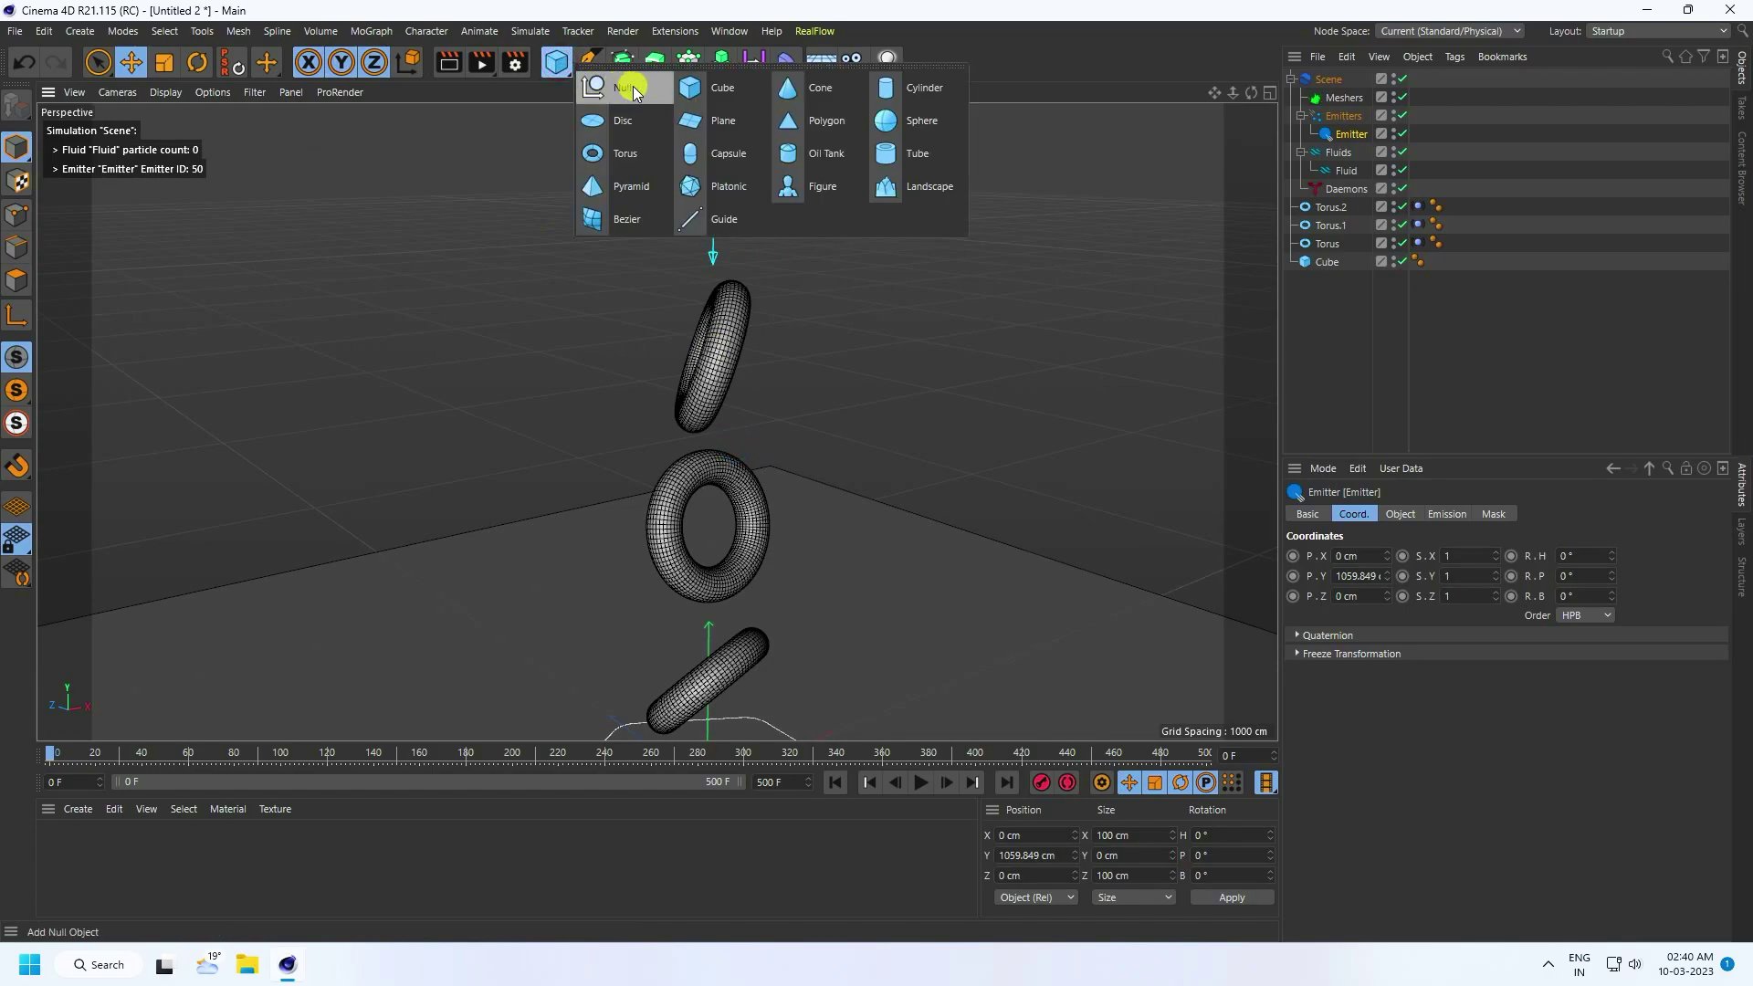
pyautogui.click(612, 86)
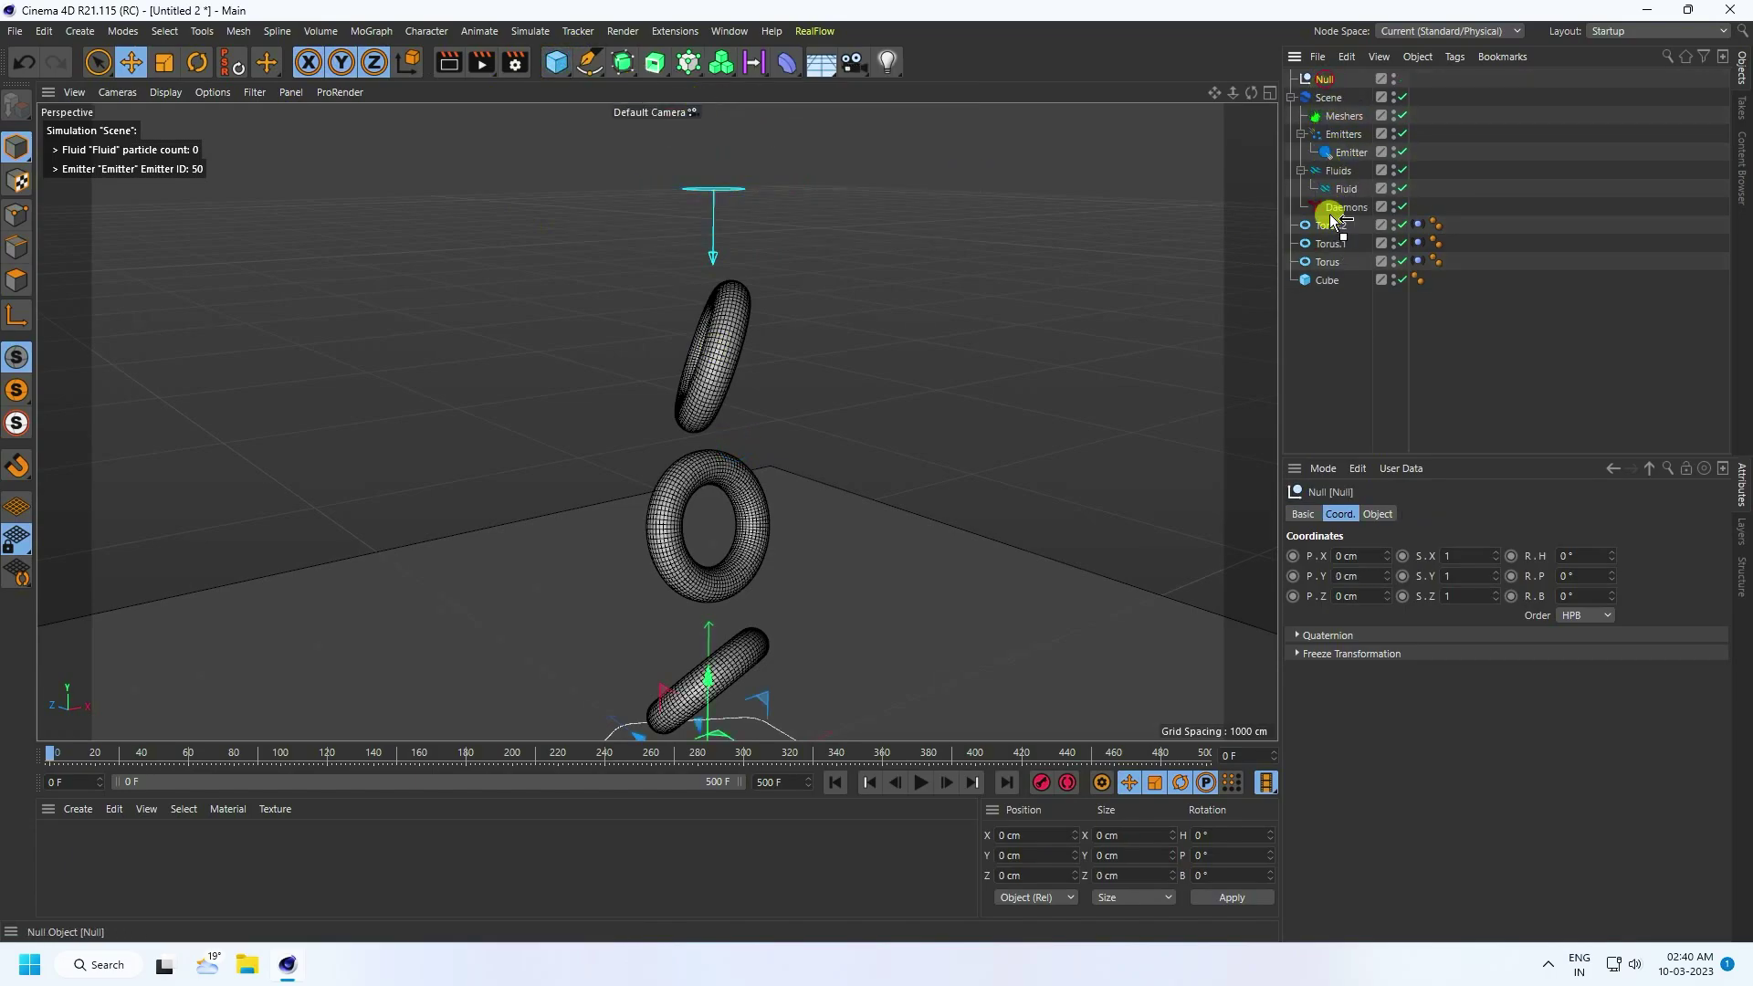
pyautogui.moveTo(1332, 219); pyautogui.dragTo(1333, 217)
pyautogui.moveTo(1306, 333); pyautogui.dragTo(1358, 216)
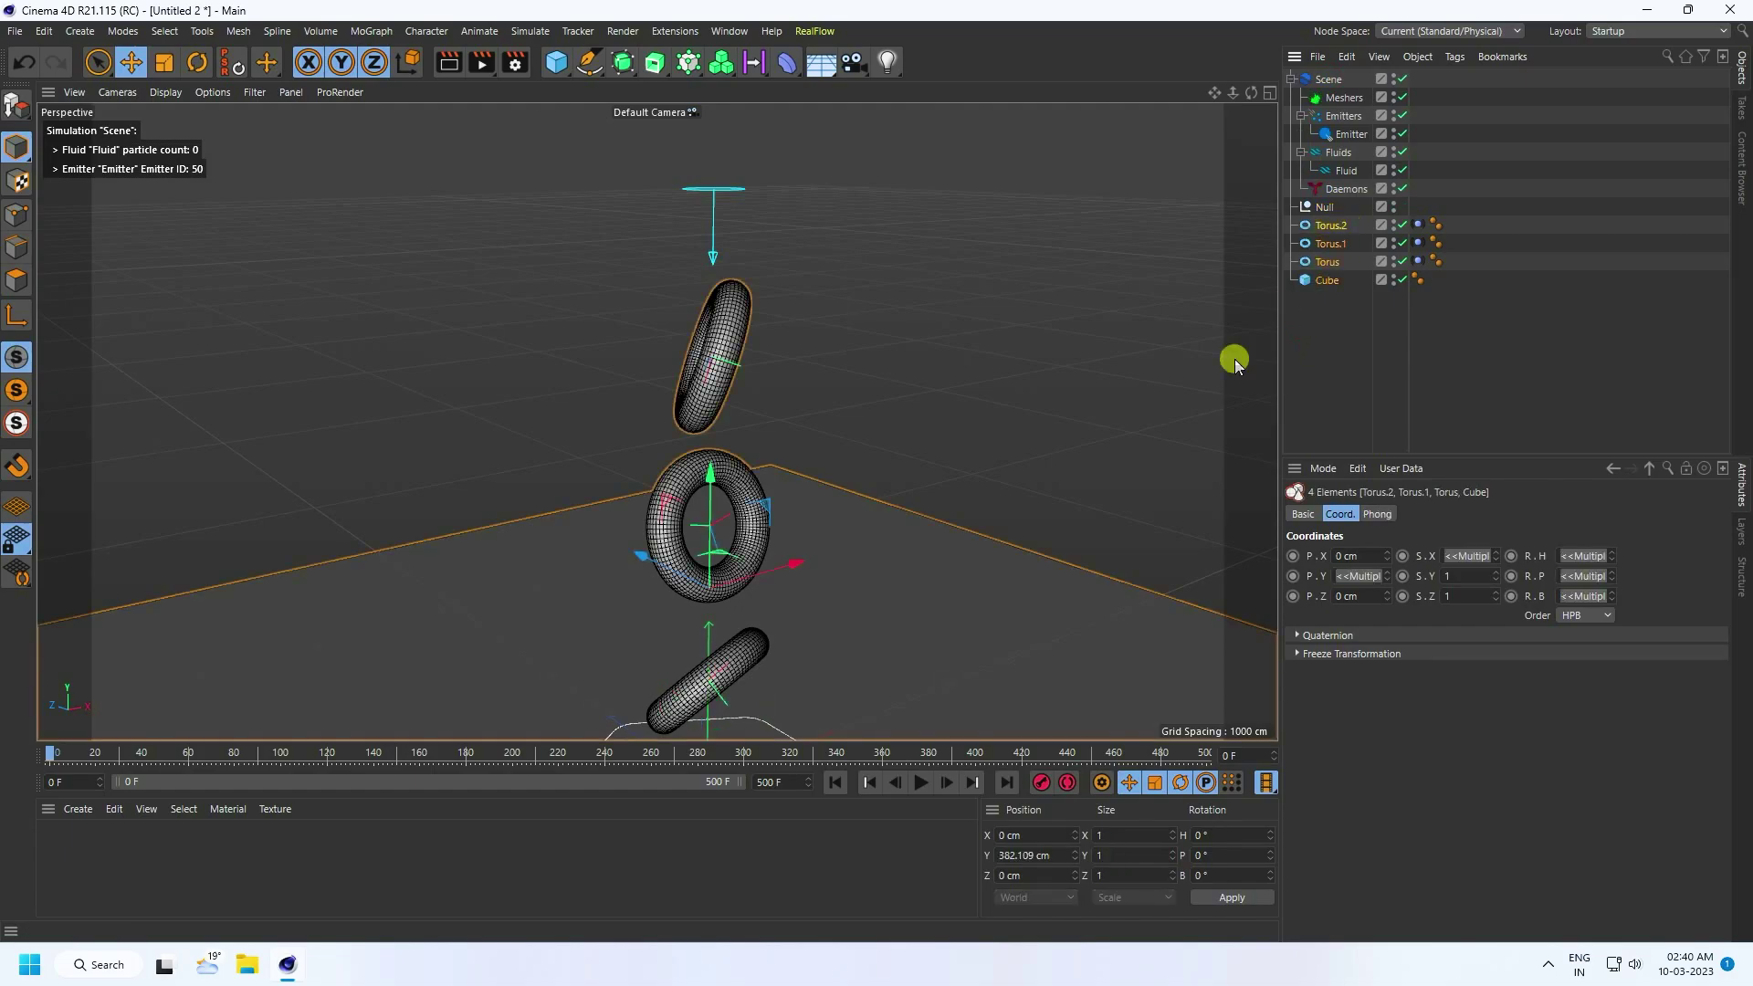
pyautogui.click(1290, 210)
pyautogui.click(1322, 208)
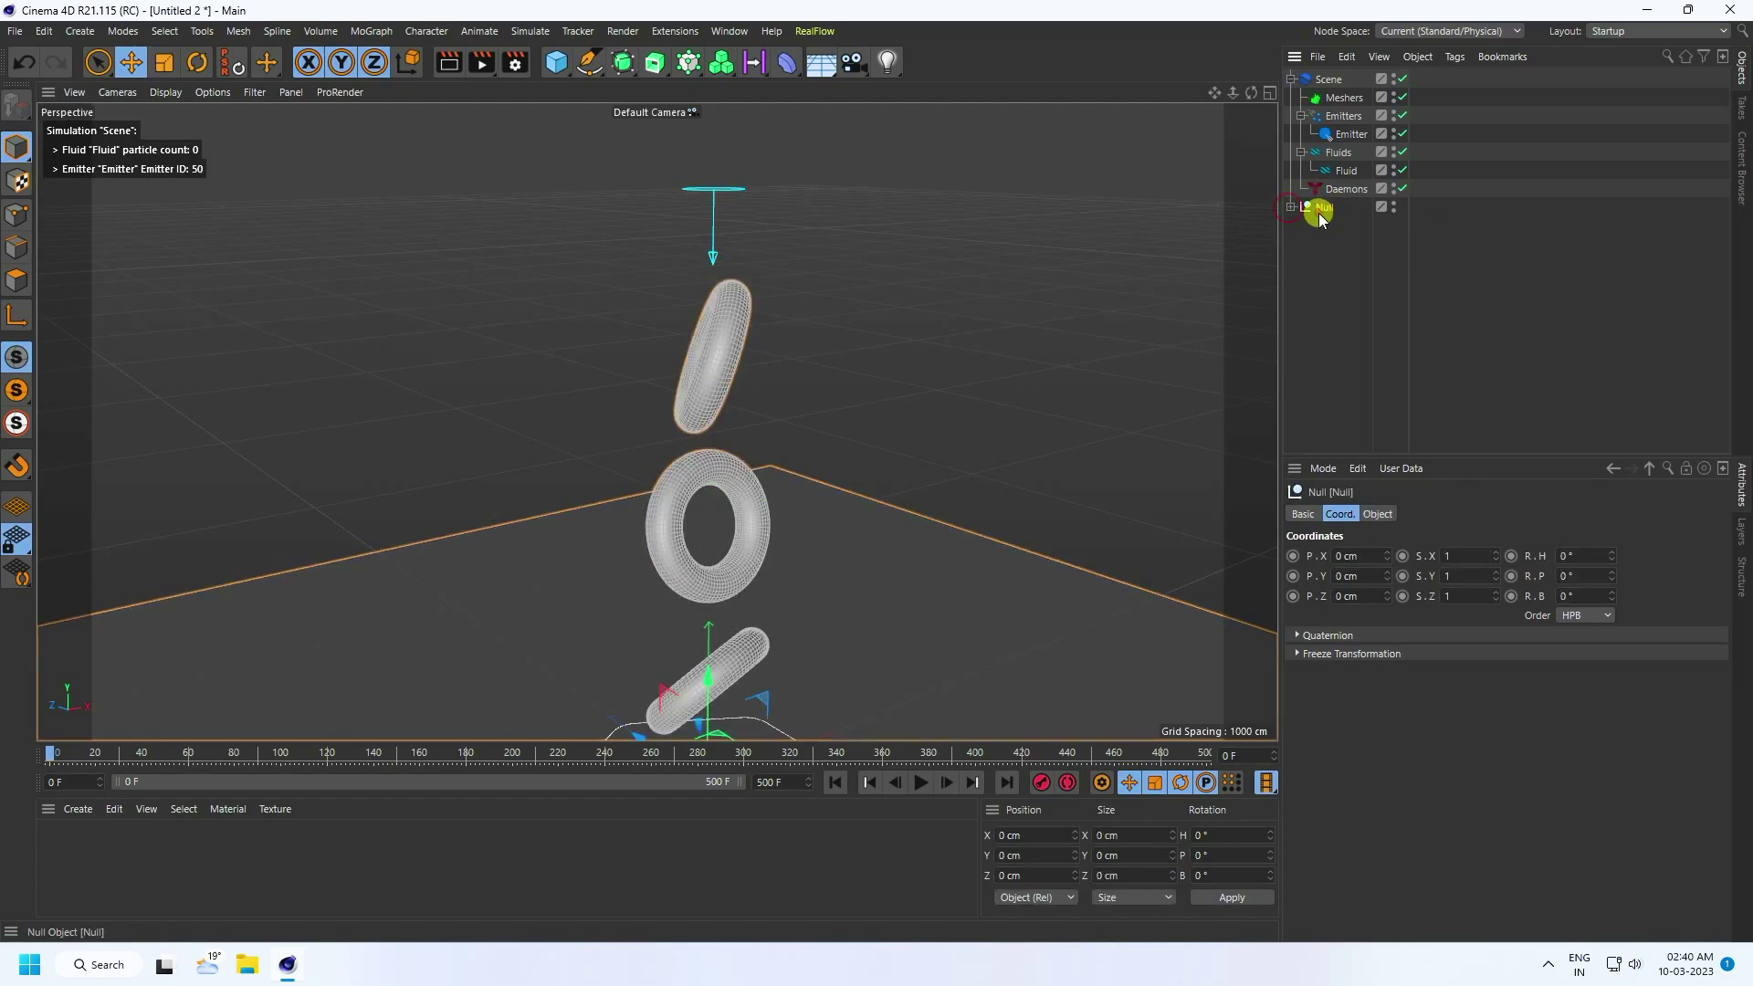
# Duplicate the floor cube outside the null group and rotate the copy upright to a pitch of 90°.
pyautogui.keyDown('alt'); pyautogui.moveTo(1096, 365); pyautogui.dragTo(568, 585); pyautogui.keyUp('alt')
pyautogui.click(566, 568)
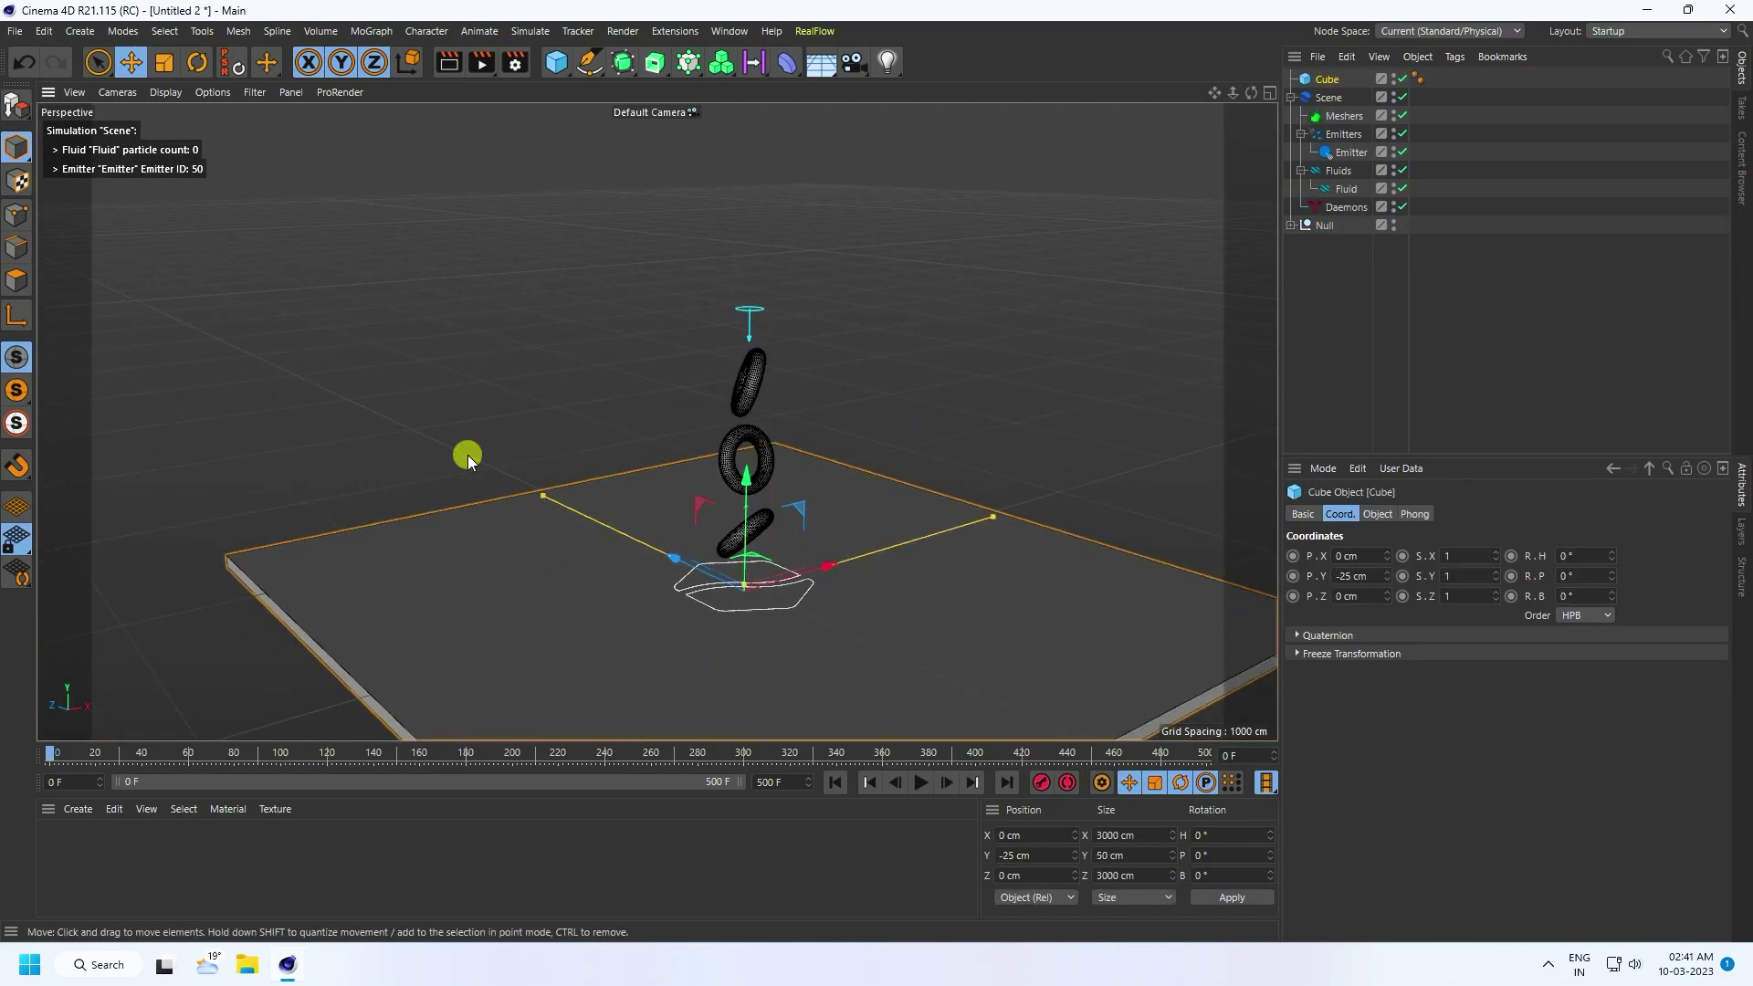
pyautogui.click(198, 62)
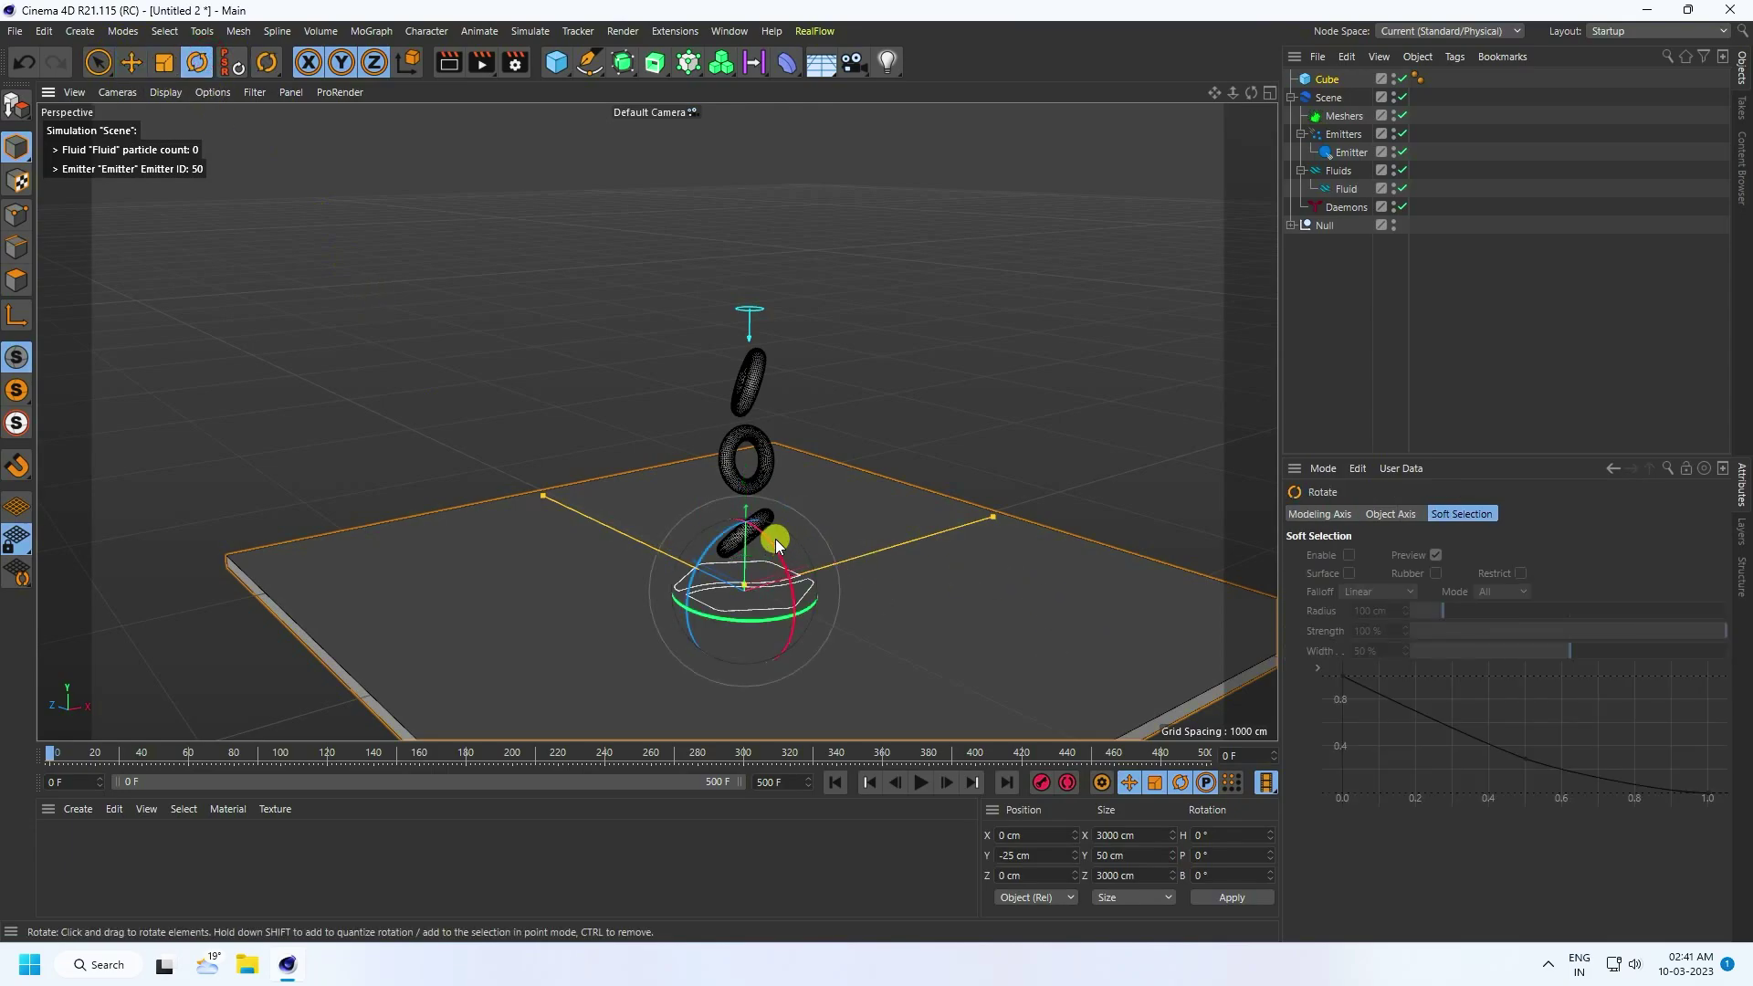
pyautogui.moveTo(772, 539); pyautogui.dragTo(798, 658)
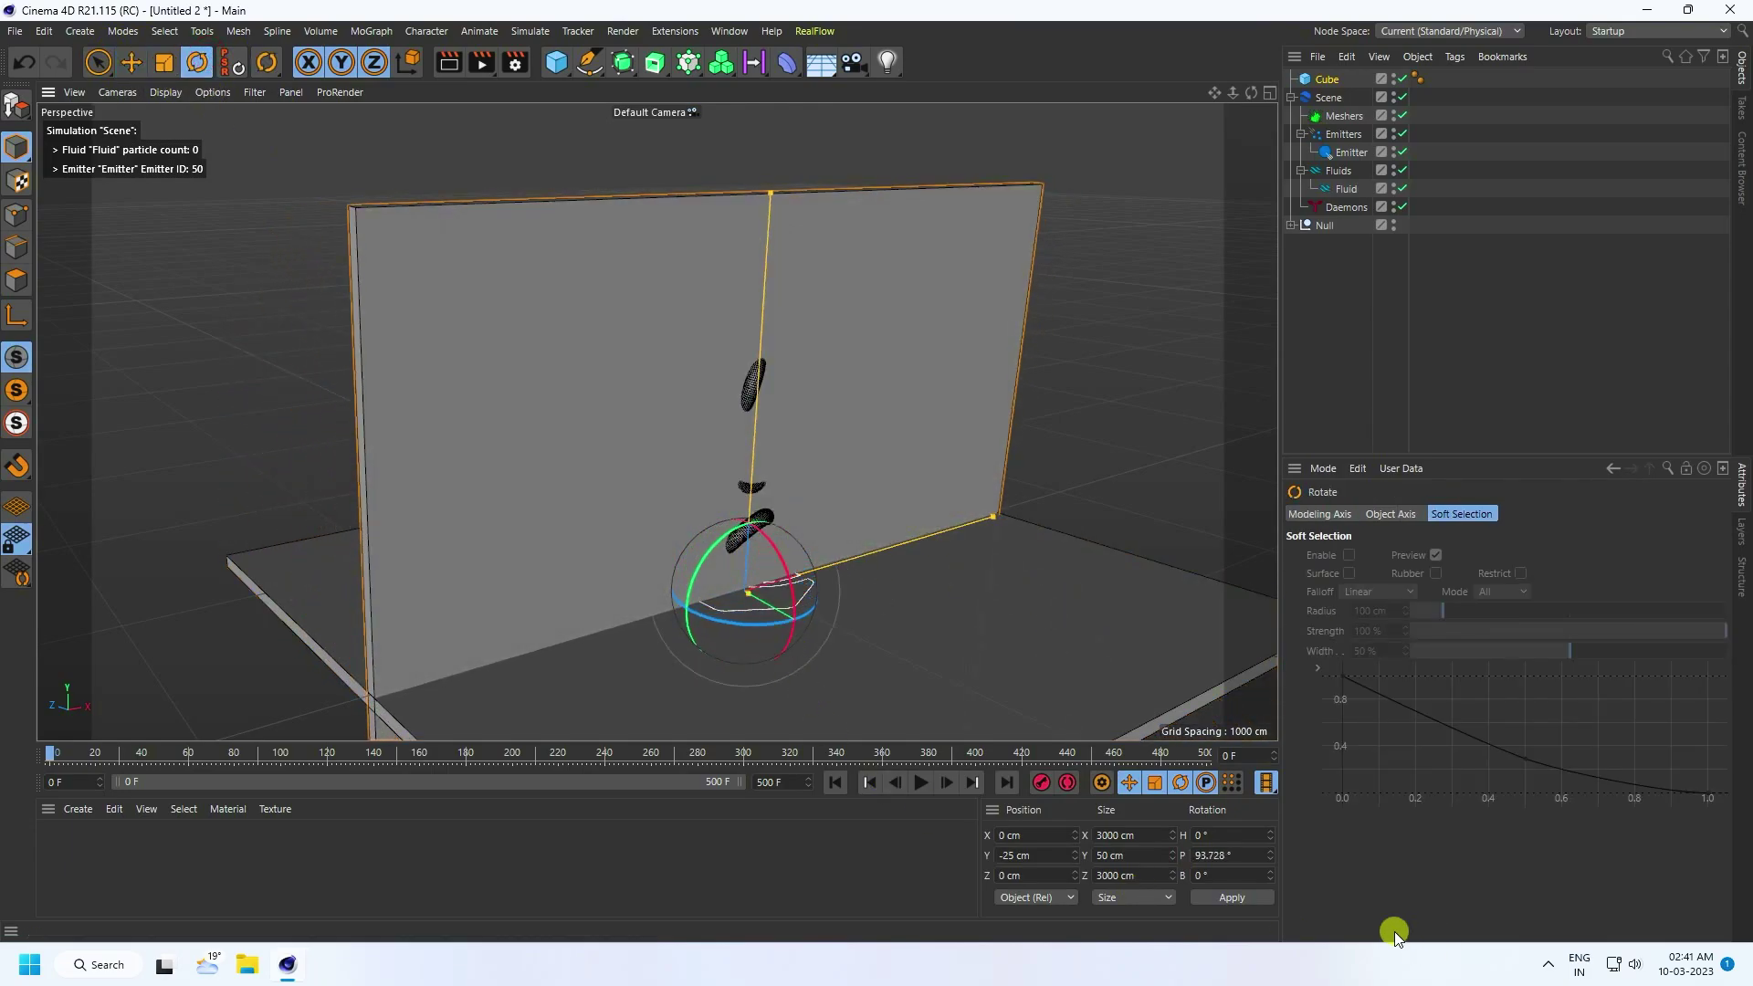
pyautogui.click(1234, 856)
pyautogui.write('90')
pyautogui.press('Return')
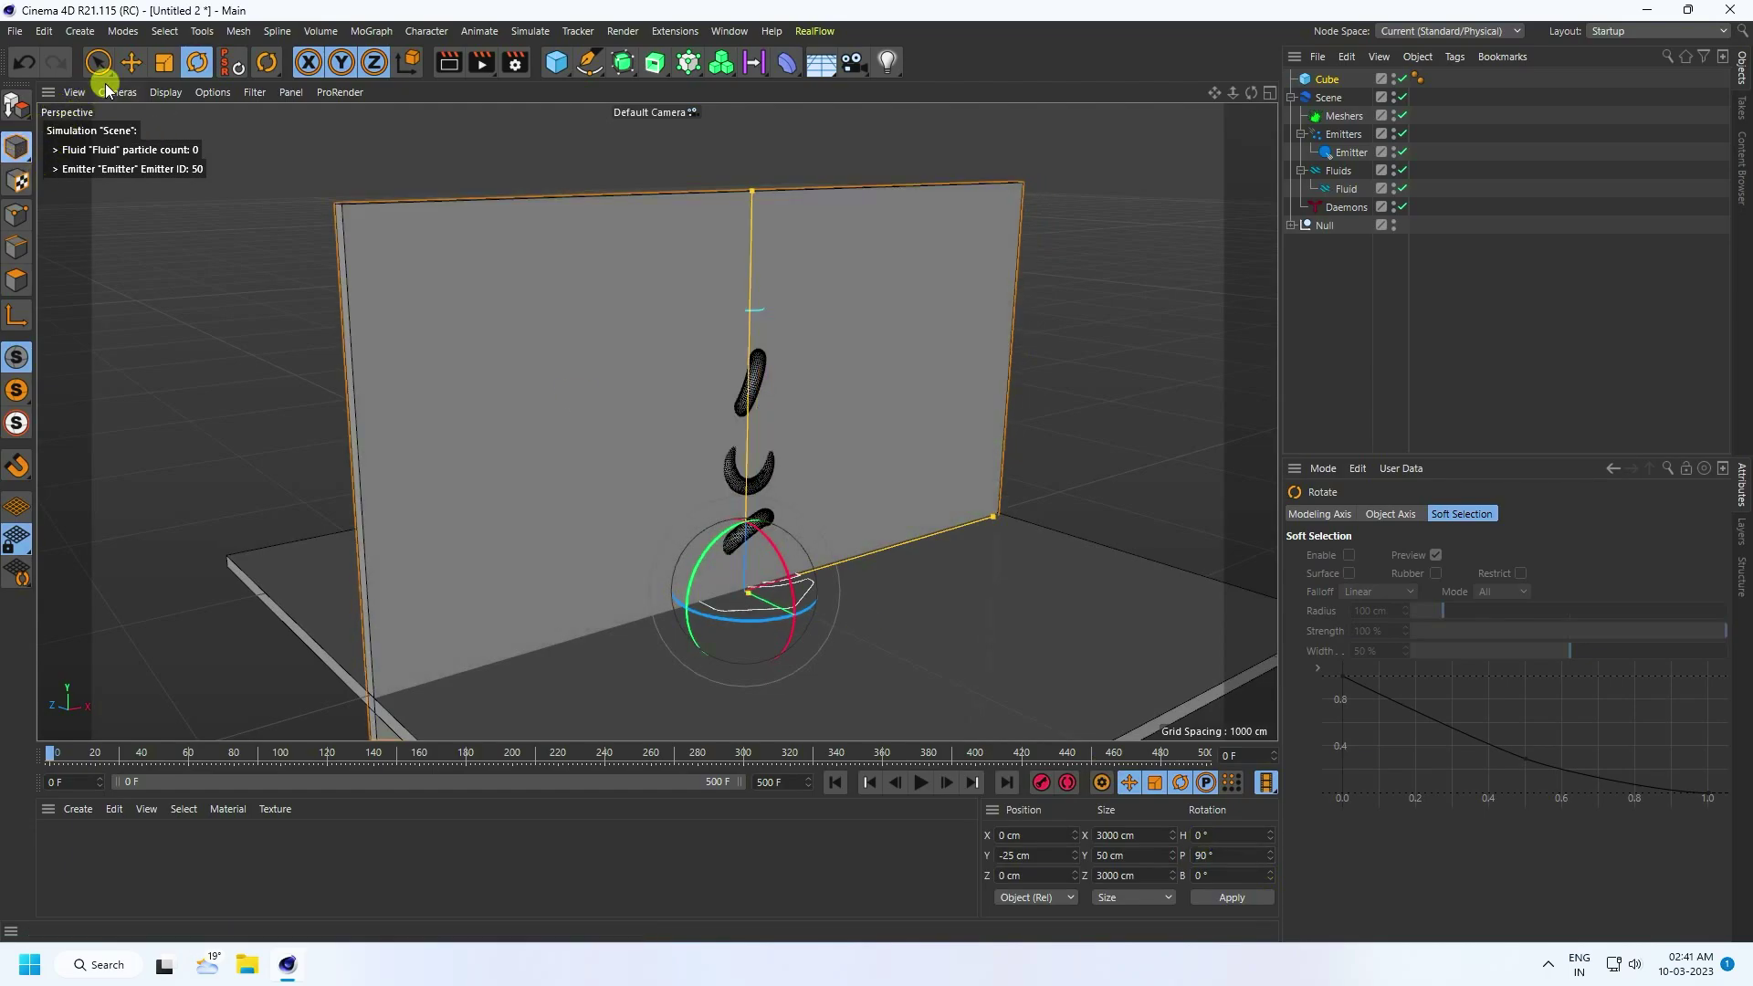
# Move the upright wall cube back to a Z position of about 760 cm and raise it to Y about 411 cm.
pyautogui.click(130, 62)
pyautogui.keyDown('alt'); pyautogui.moveTo(1010, 569); pyautogui.dragTo(961, 559); pyautogui.keyUp('alt')
pyautogui.moveTo(953, 619); pyautogui.dragTo(677, 579)
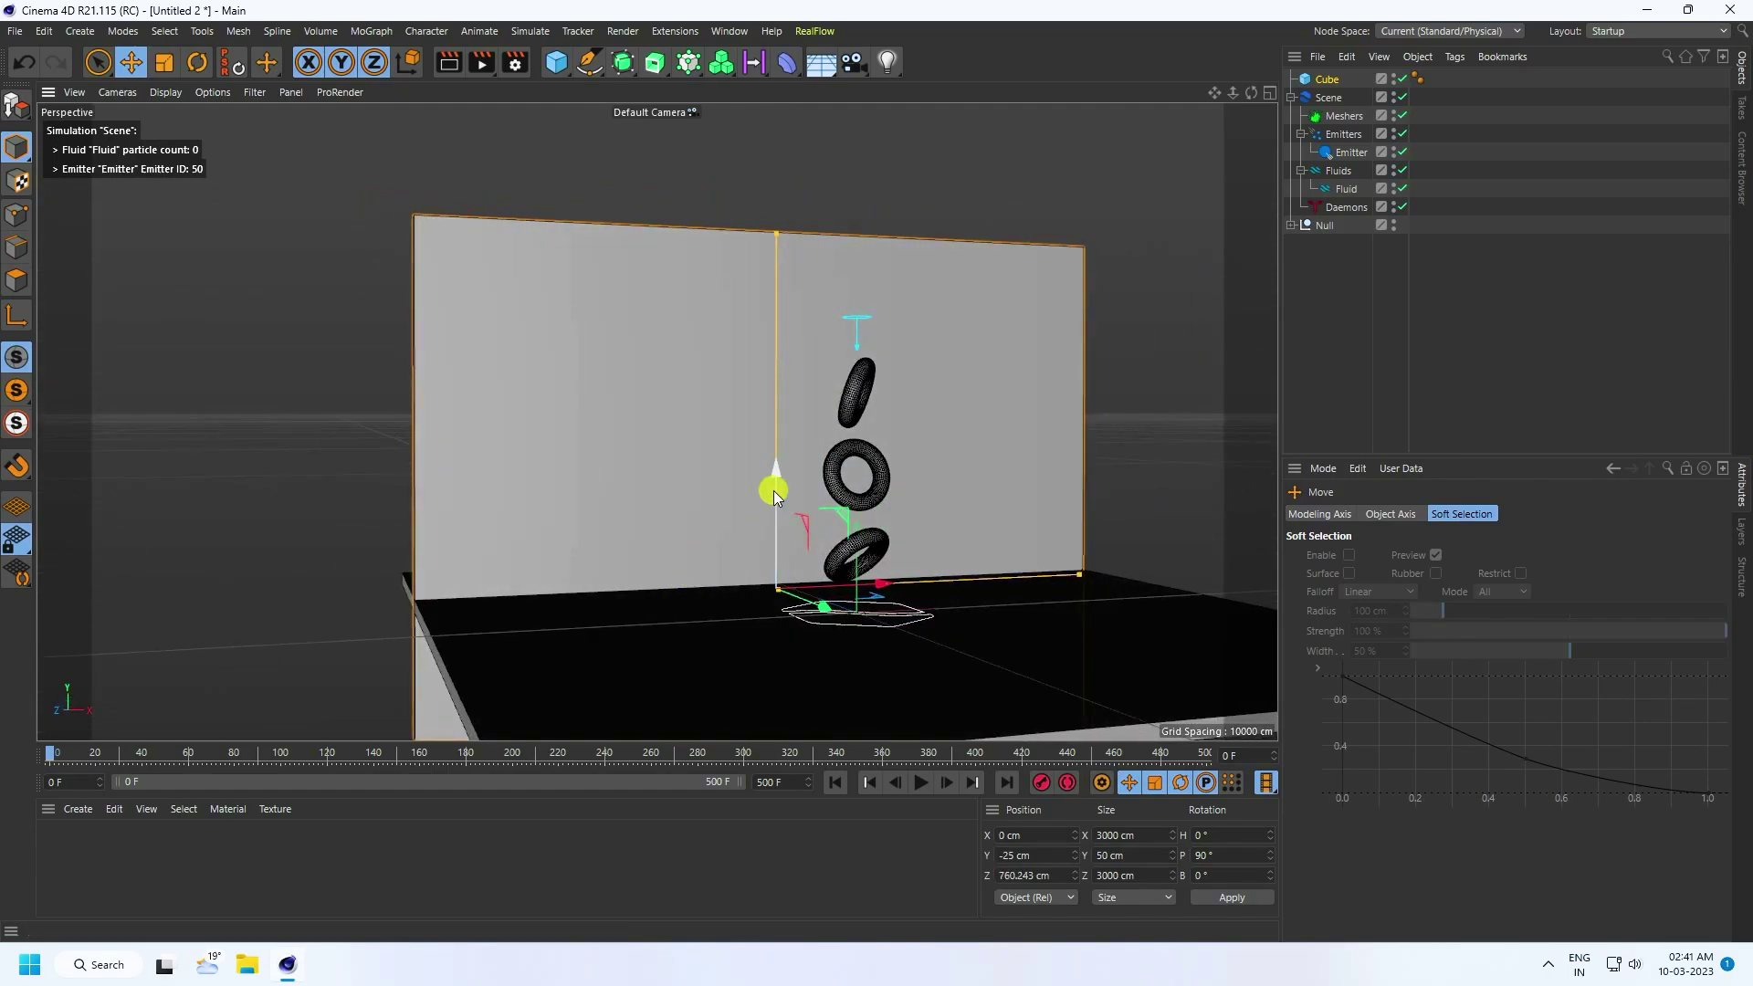
pyautogui.moveTo(774, 484); pyautogui.dragTo(774, 382)
# Place the wall cube inside the null group with the tori and floor, and collapse the group.
pyautogui.click(1326, 80)
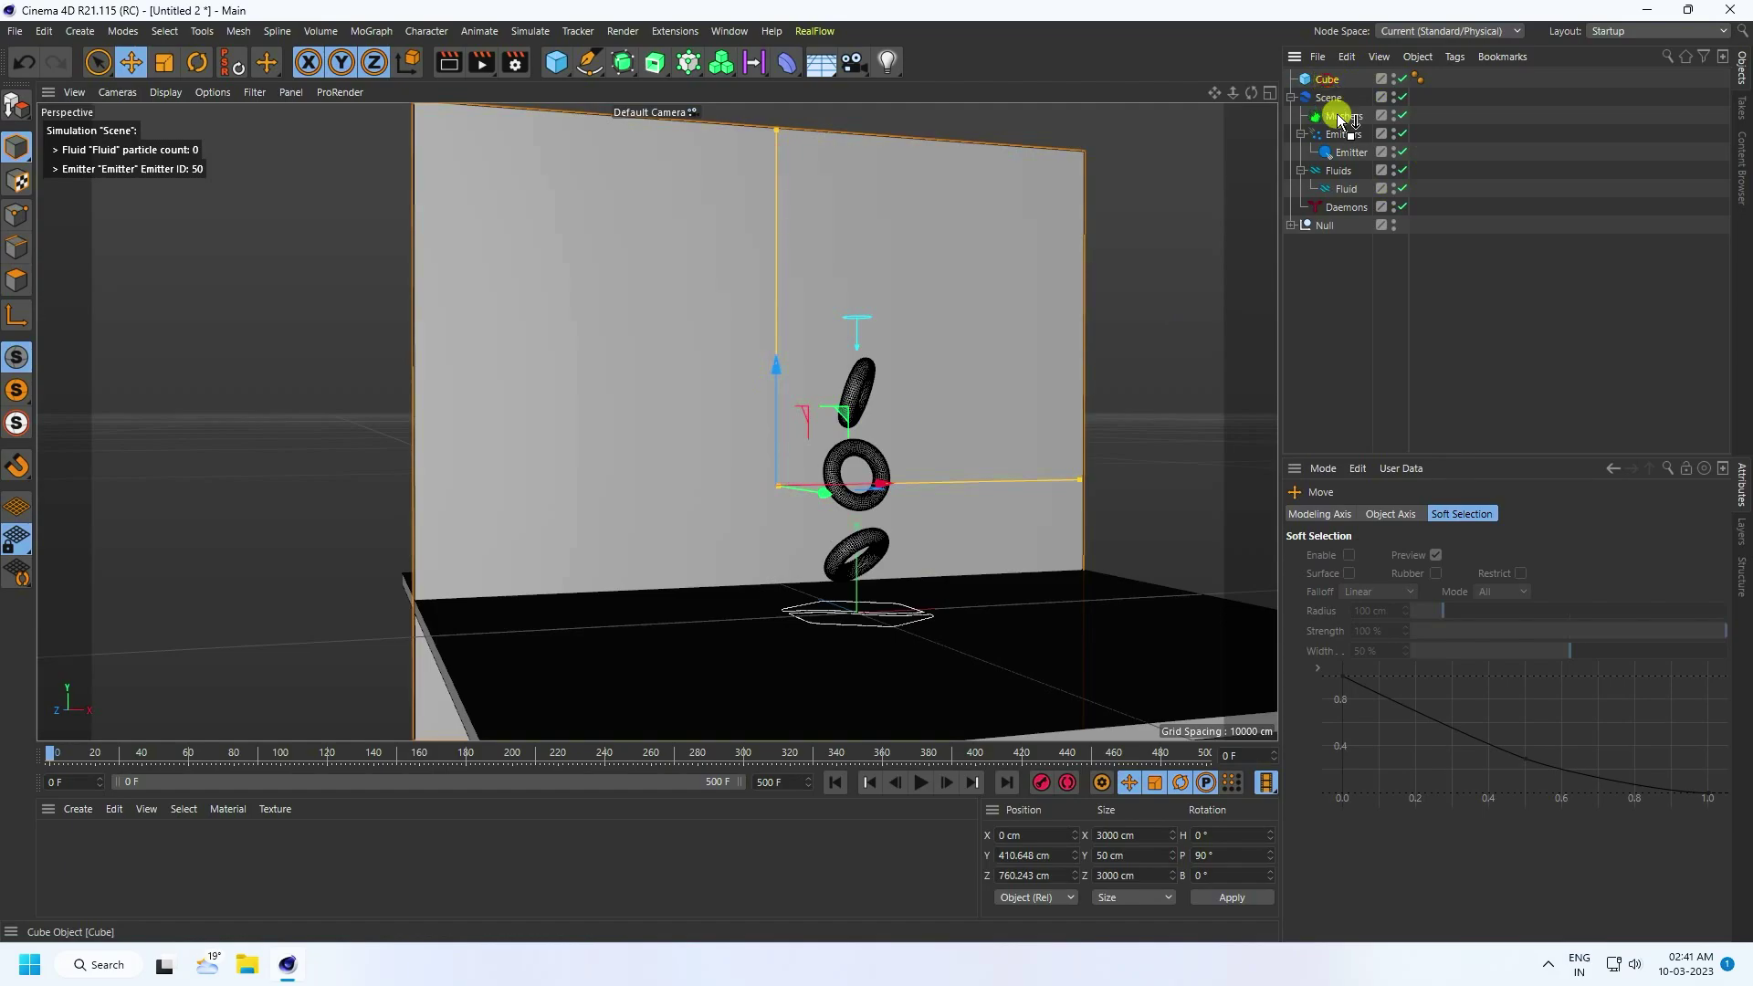
pyautogui.moveTo(1334, 226); pyautogui.dragTo(1333, 226)
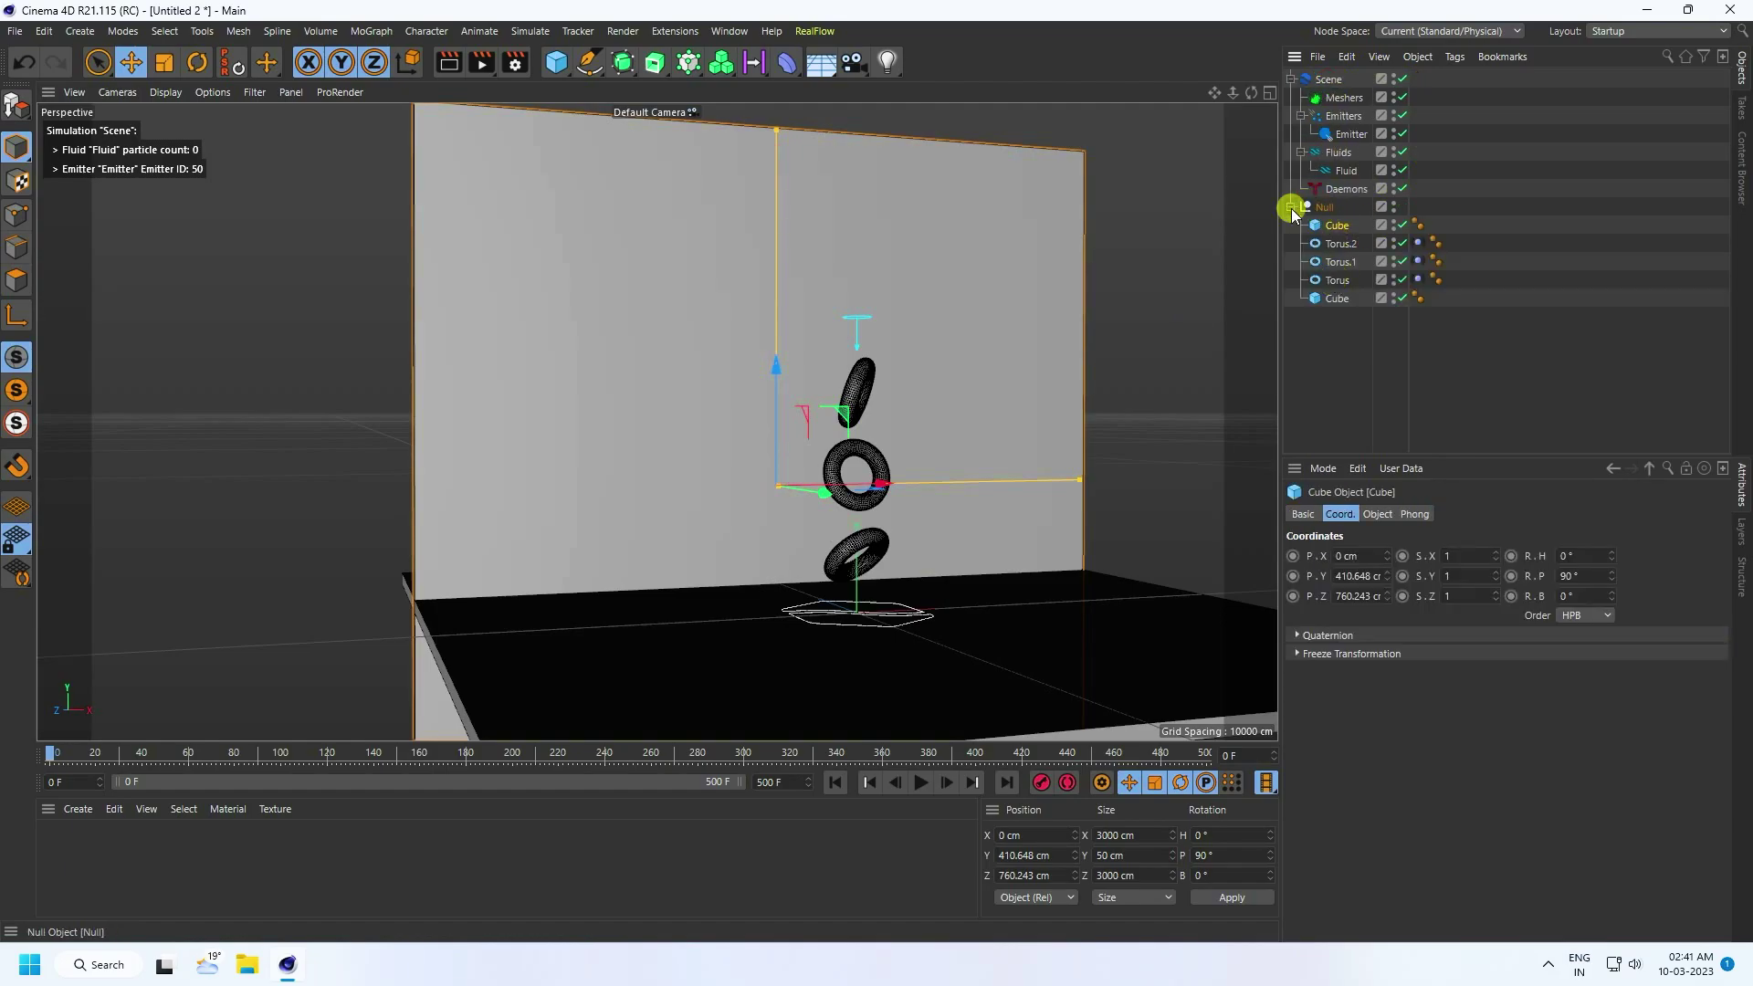
pyautogui.click(1292, 208)
# Add a RealFlow Volume tag to the null and set its Collision Geometry Detail to High.
pyautogui.click(1323, 207)
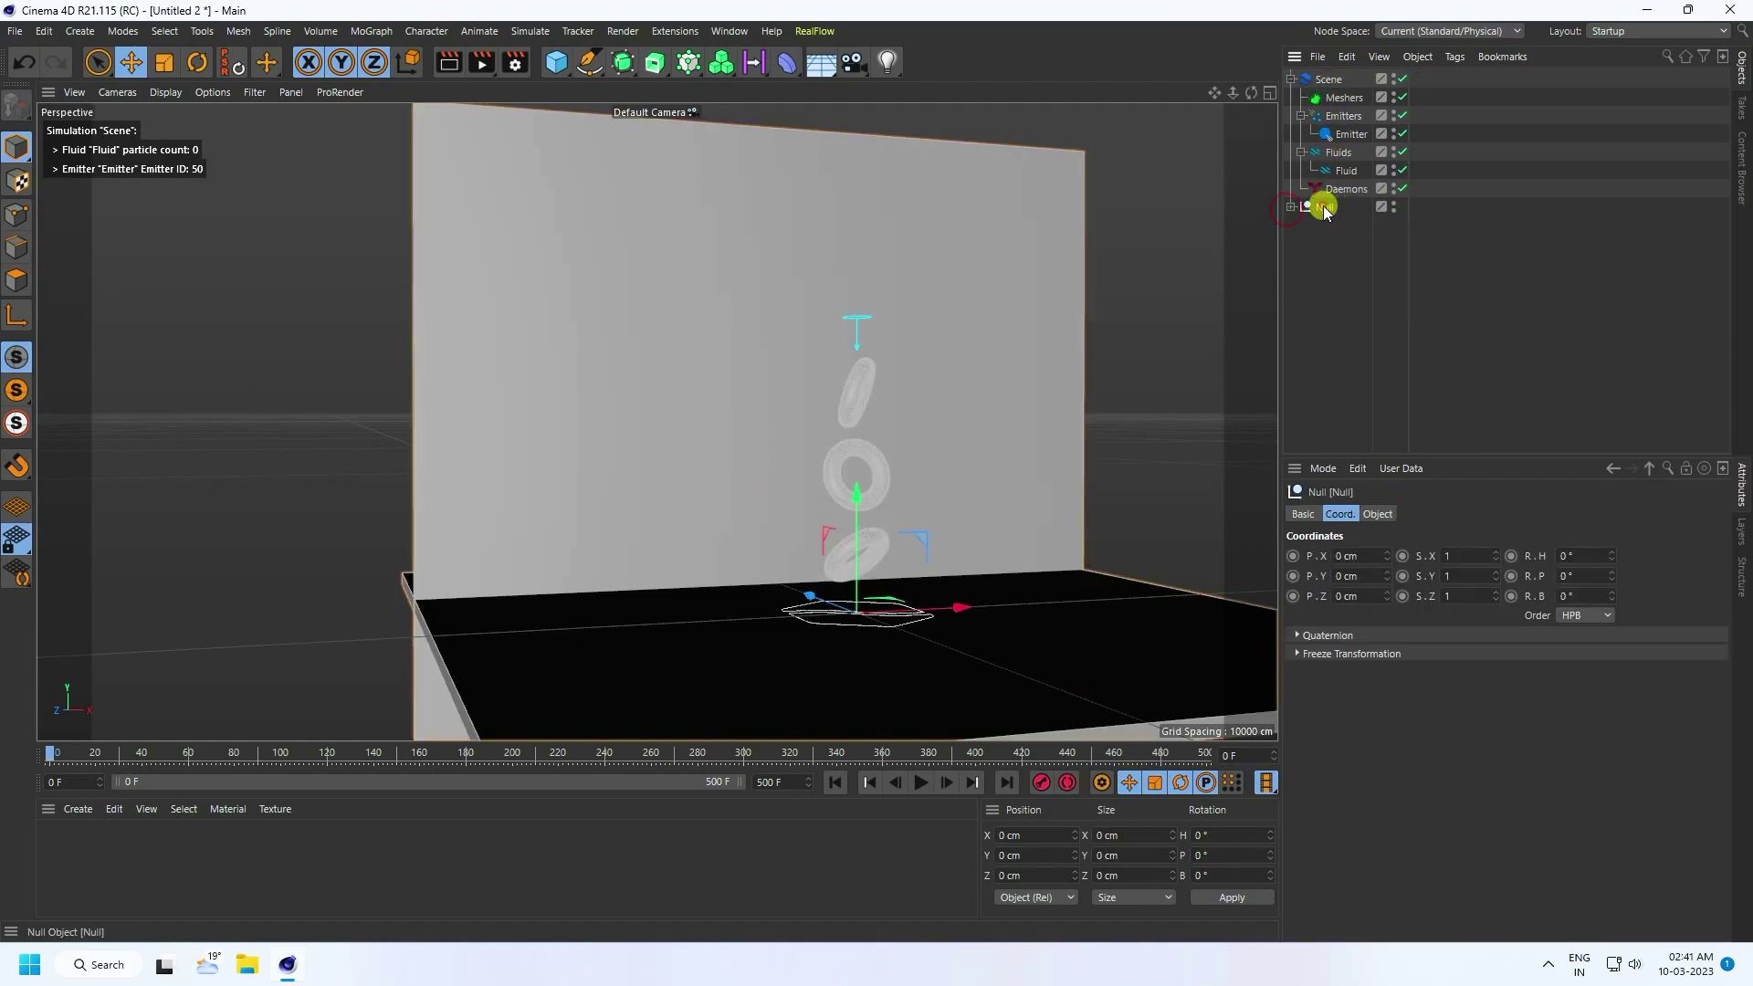
pyautogui.rightClick(1323, 208)
pyautogui.moveTo(1364, 263)
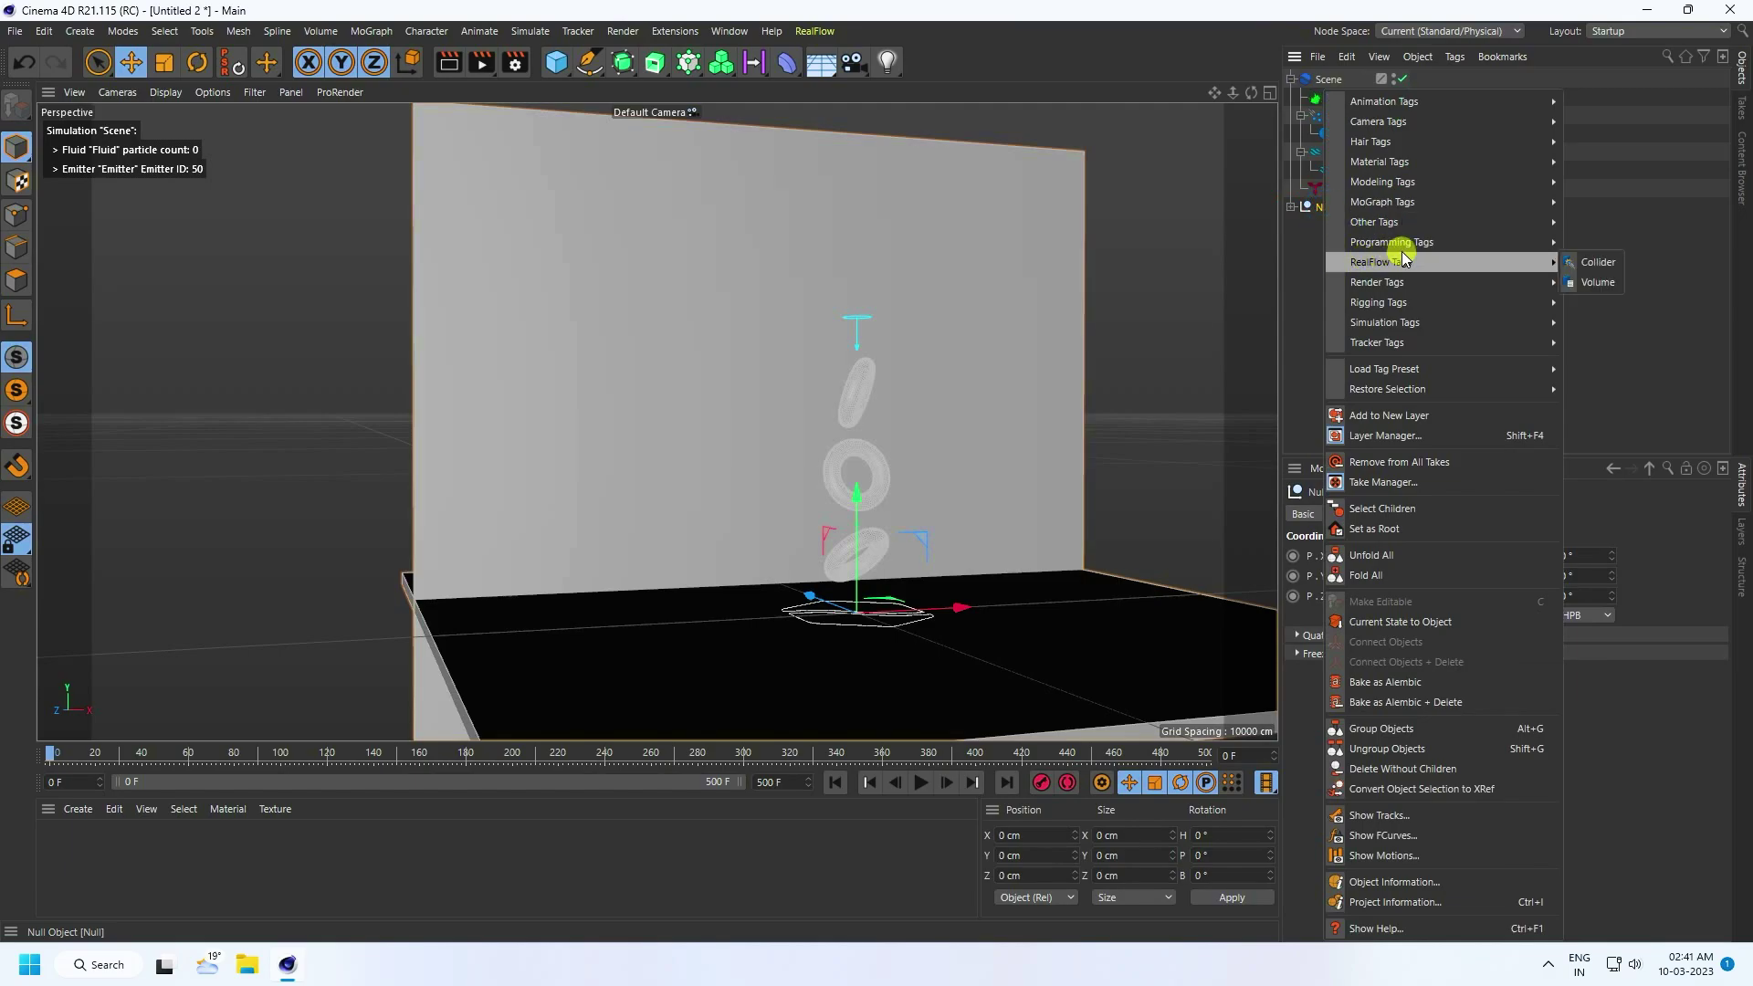
pyautogui.click(1592, 284)
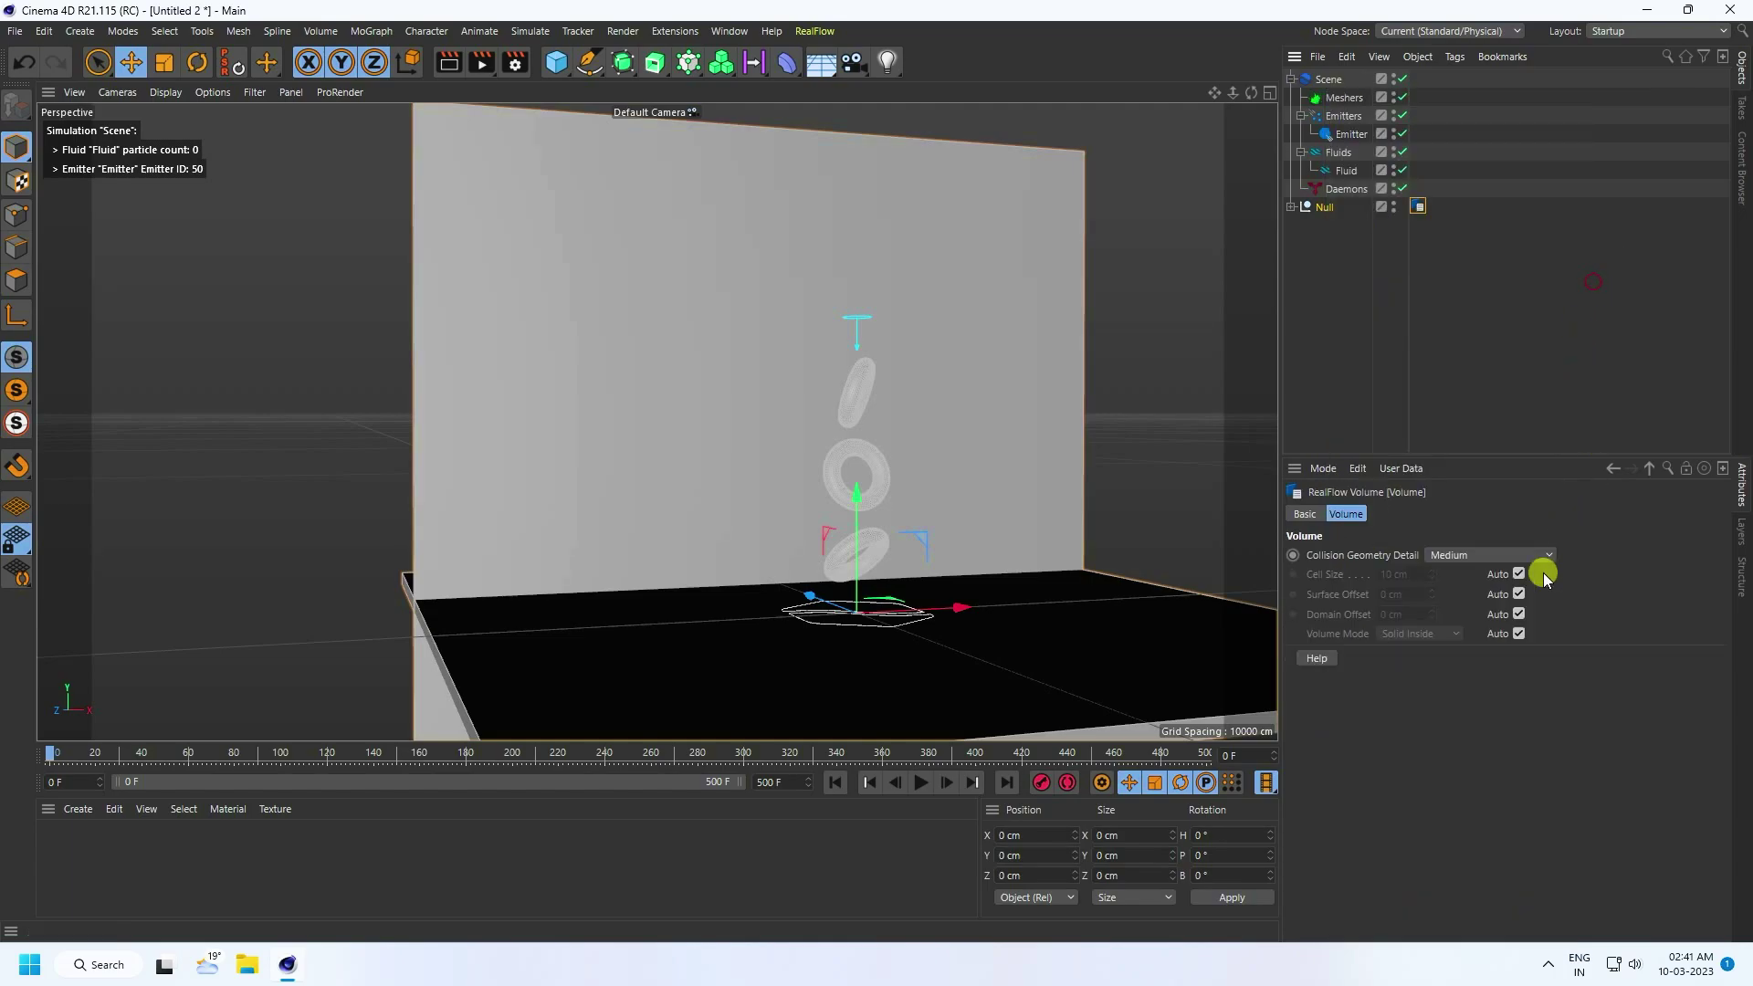
pyautogui.click(1424, 557)
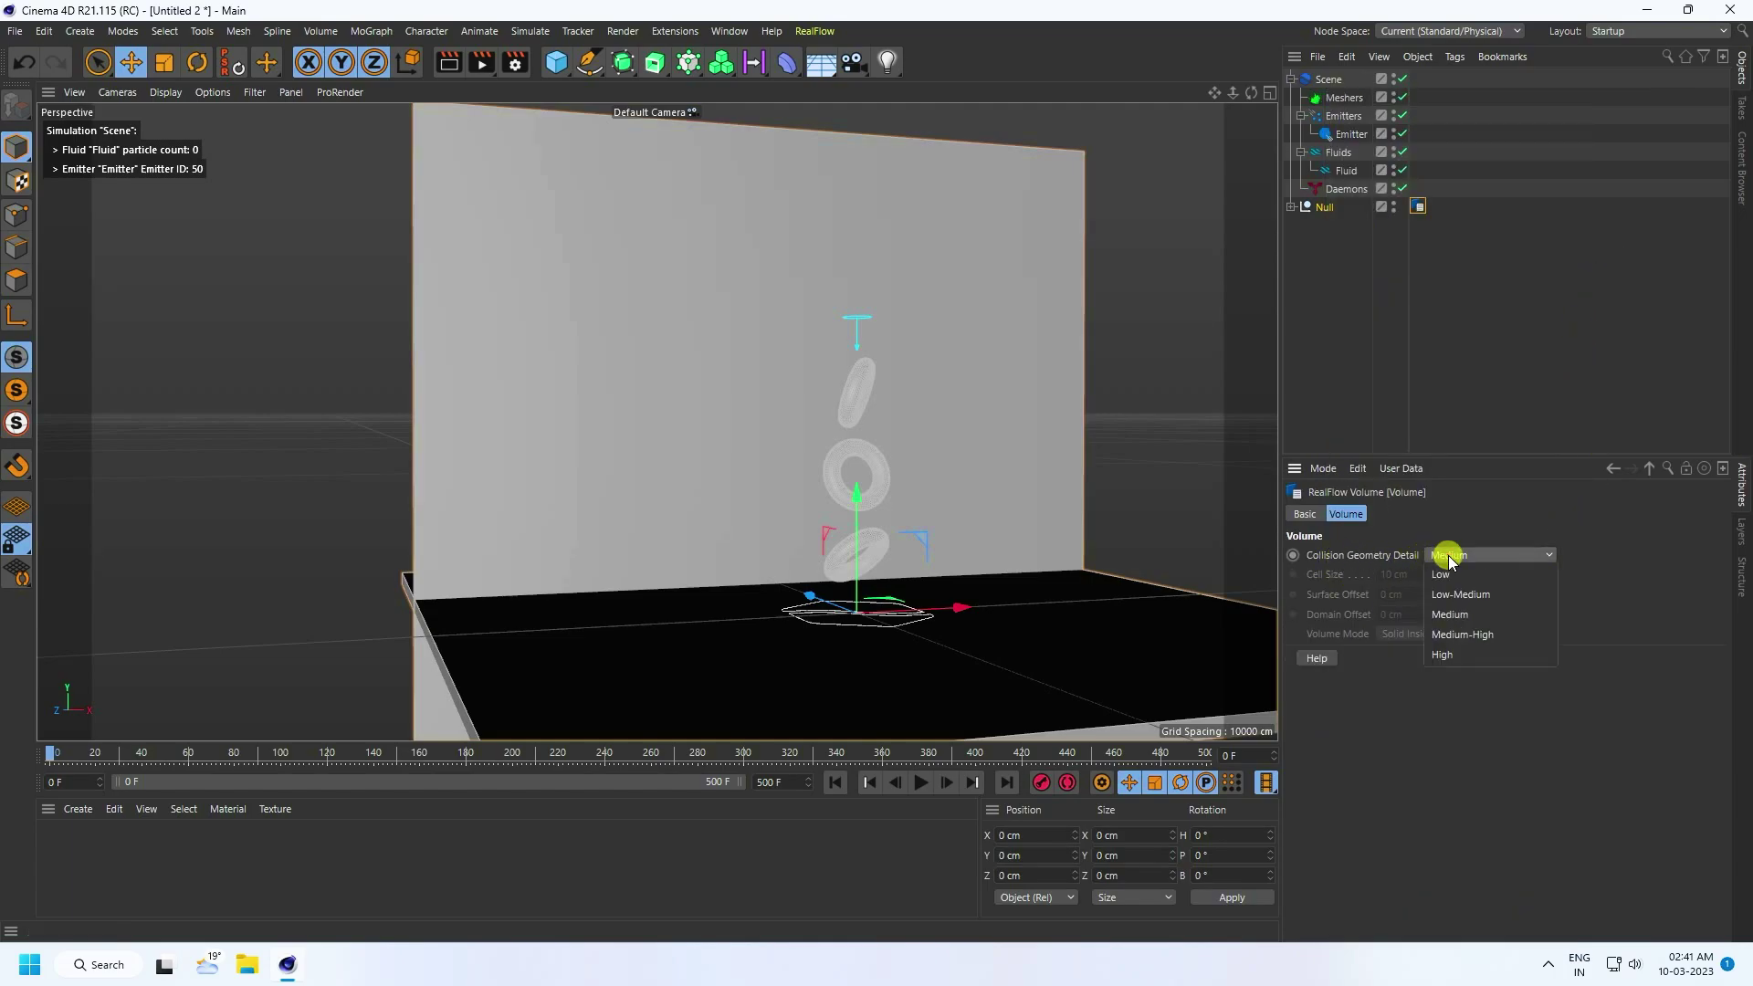
pyautogui.click(1448, 656)
# Add a RealFlow Collider tag to the null and set its Collision Distance to 0.1 cm.
pyautogui.scroll(5, 943, 491)
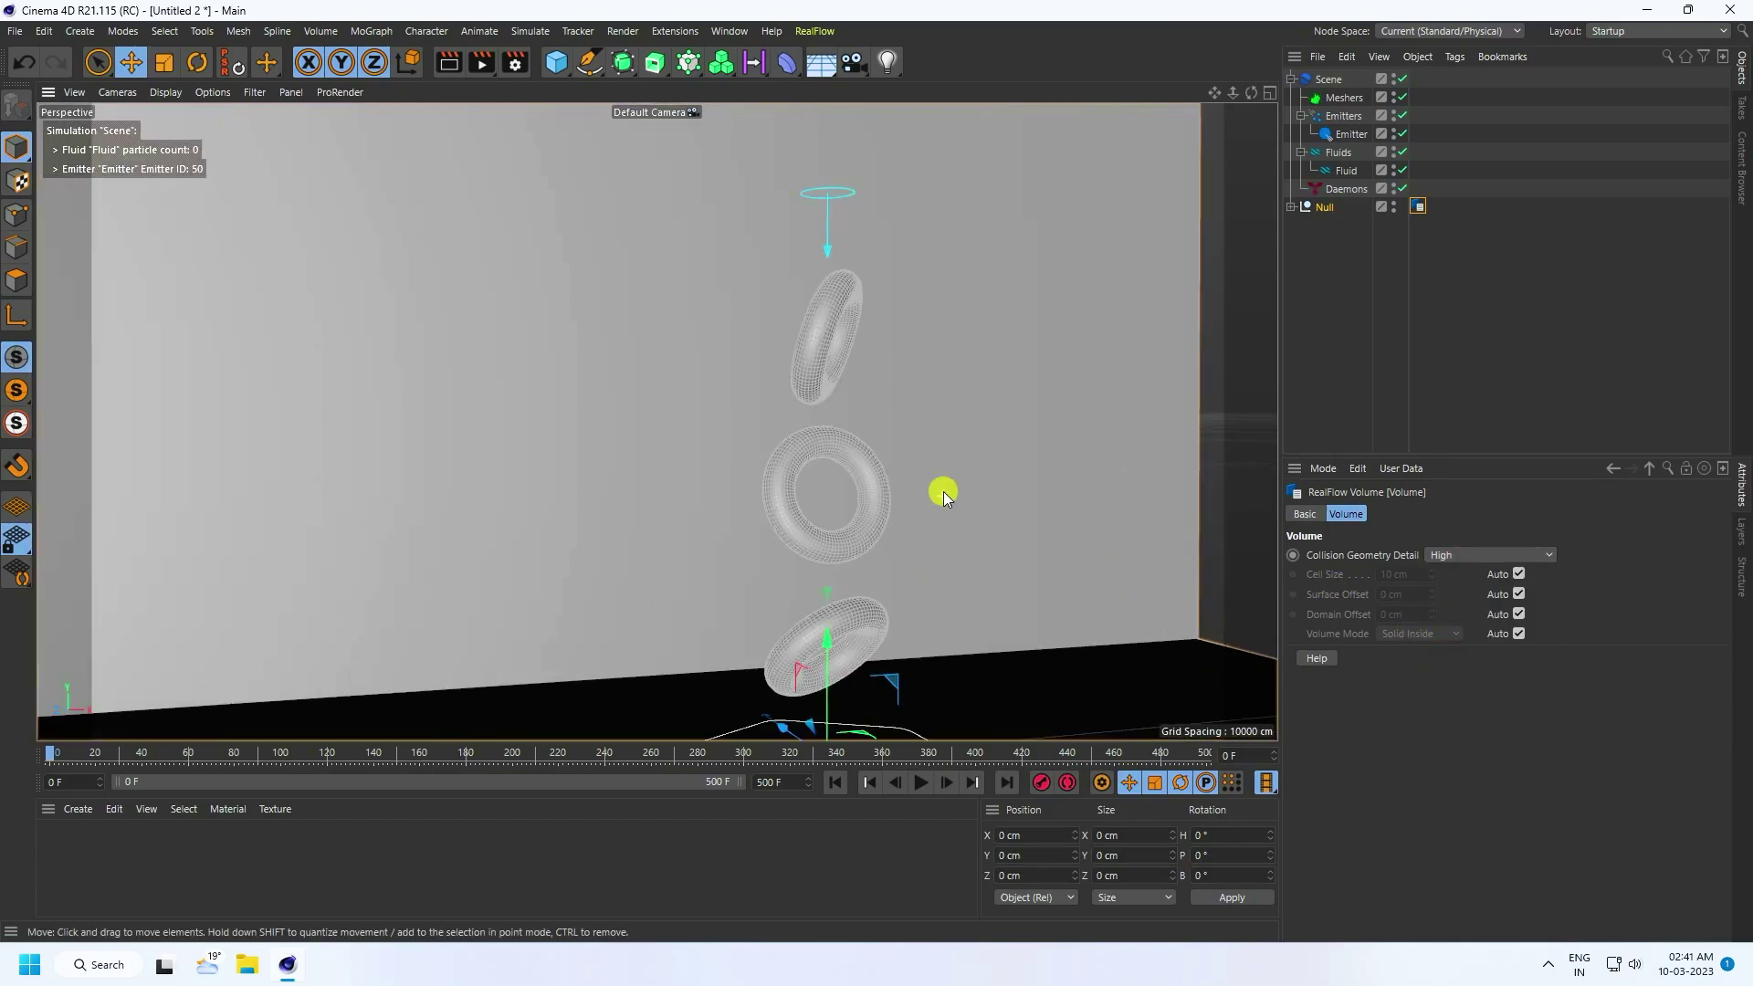
pyautogui.click(1229, 446)
pyautogui.keyDown('alt'); pyautogui.moveTo(1098, 479); pyautogui.dragTo(889, 441); pyautogui.keyUp('alt')
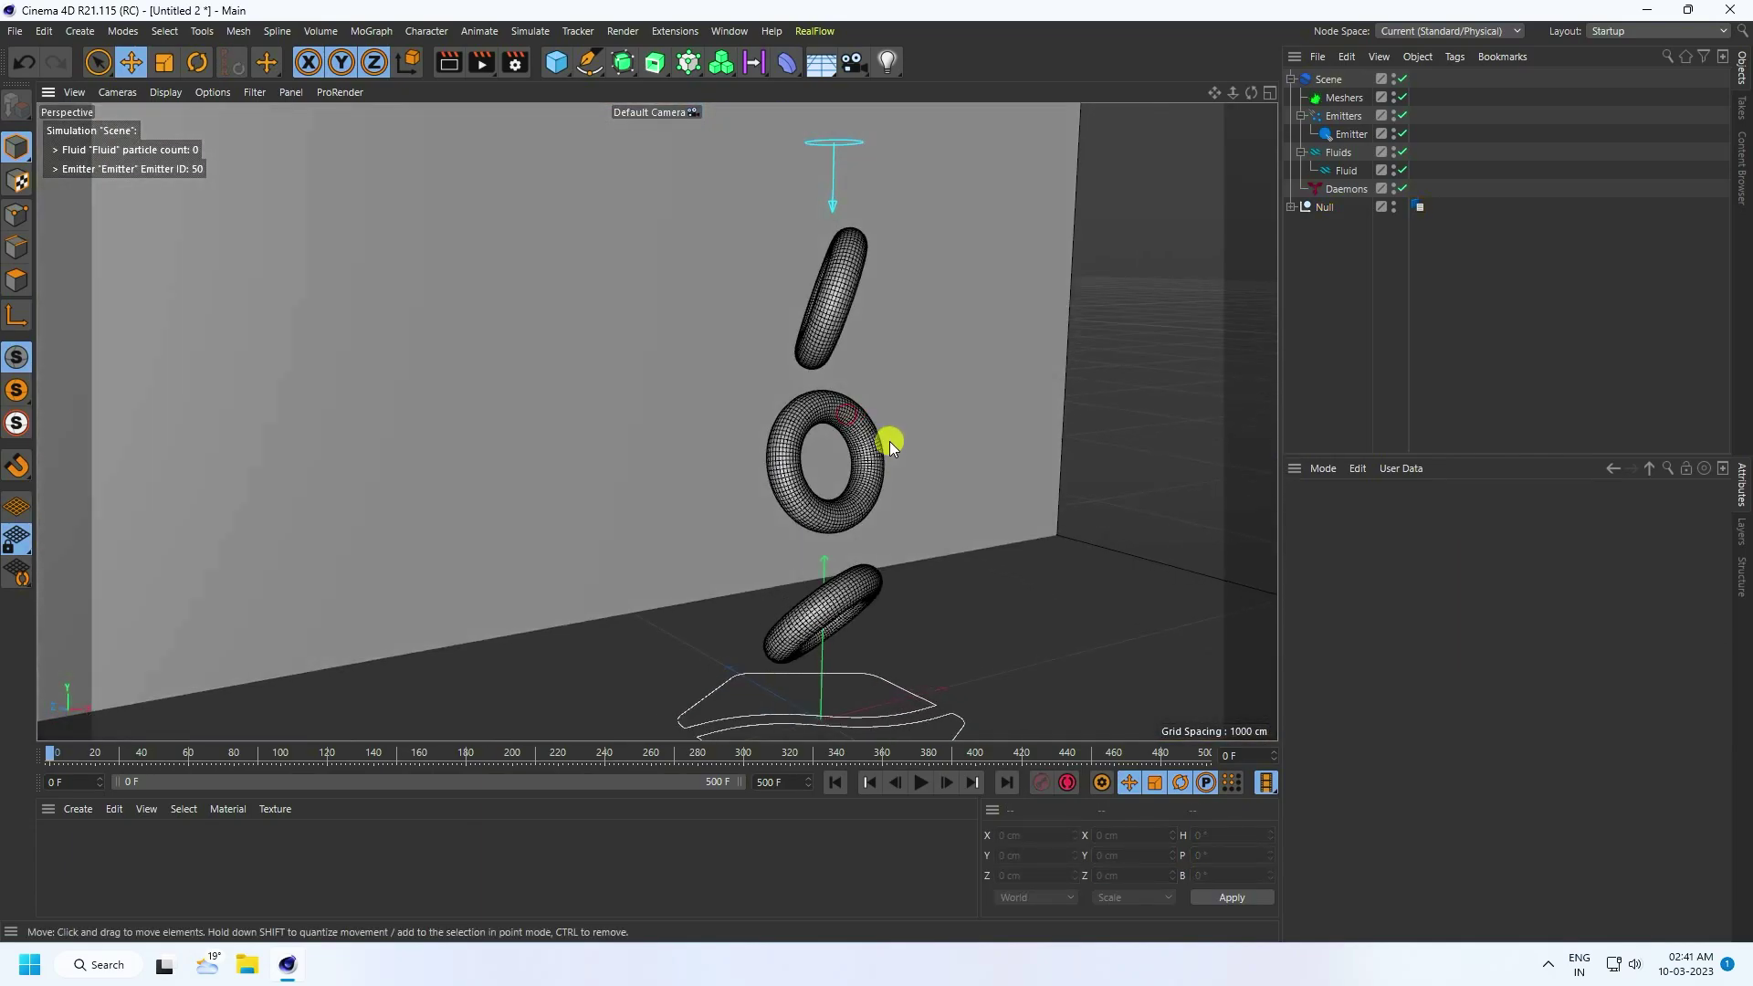
pyautogui.rightClick(1329, 210)
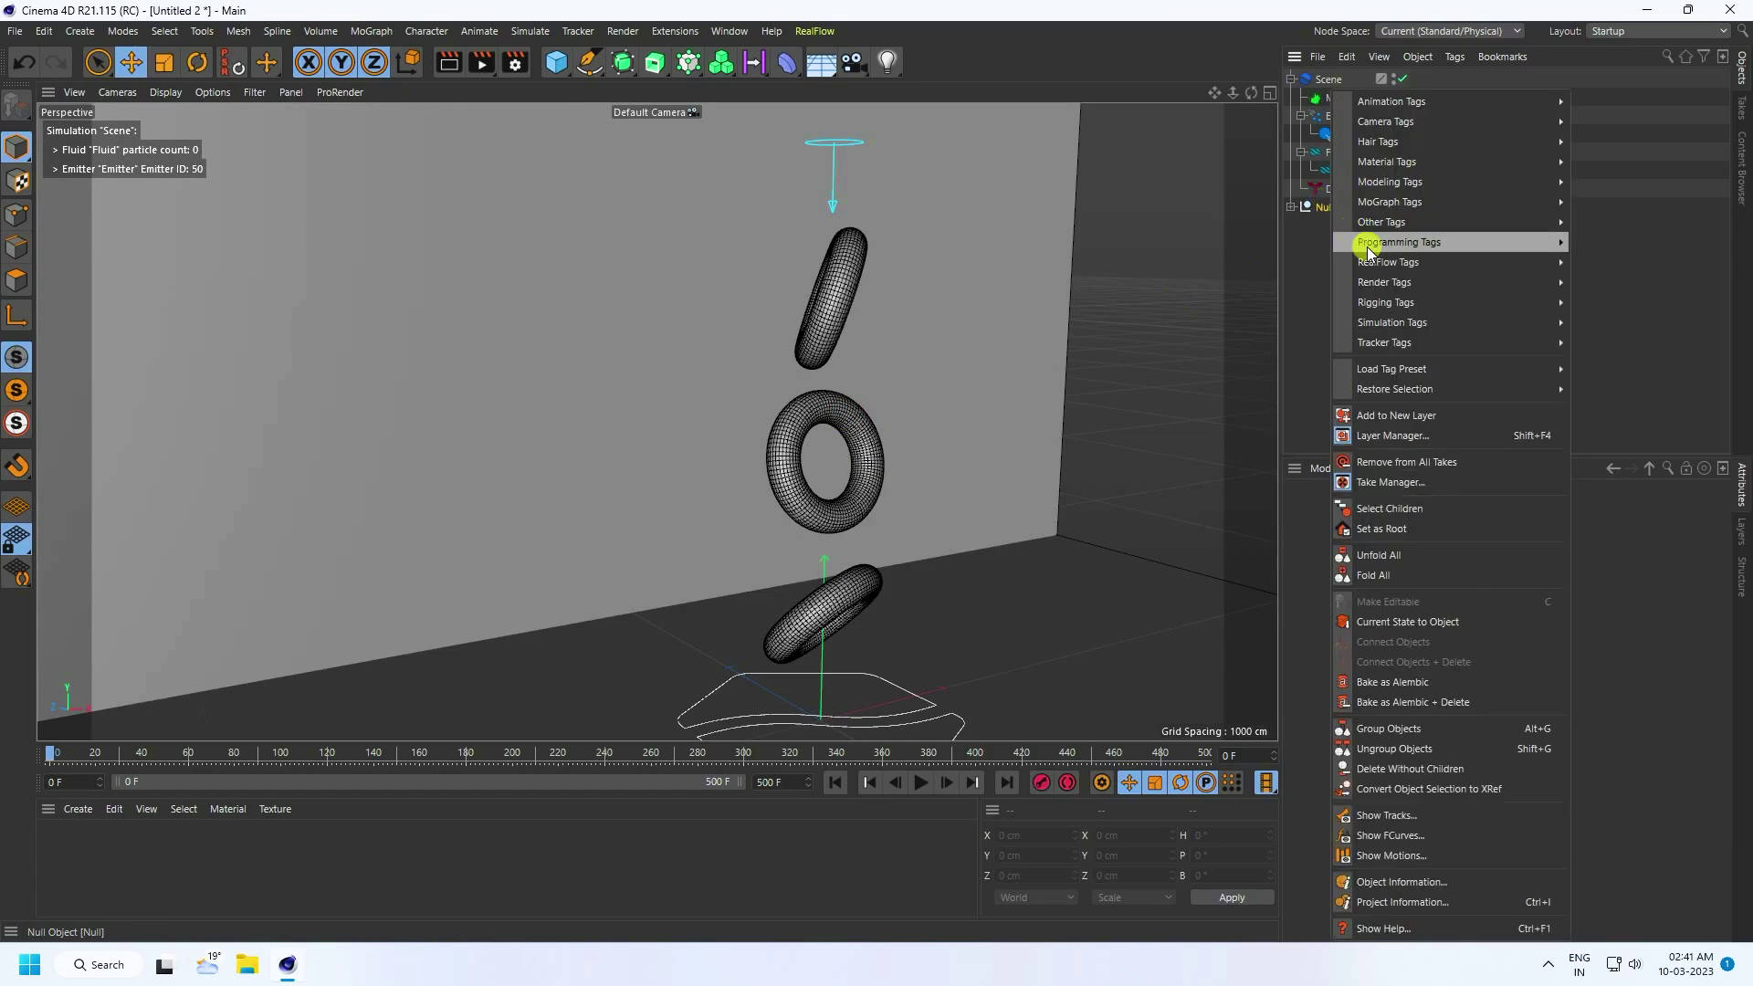
pyautogui.moveTo(1401, 283)
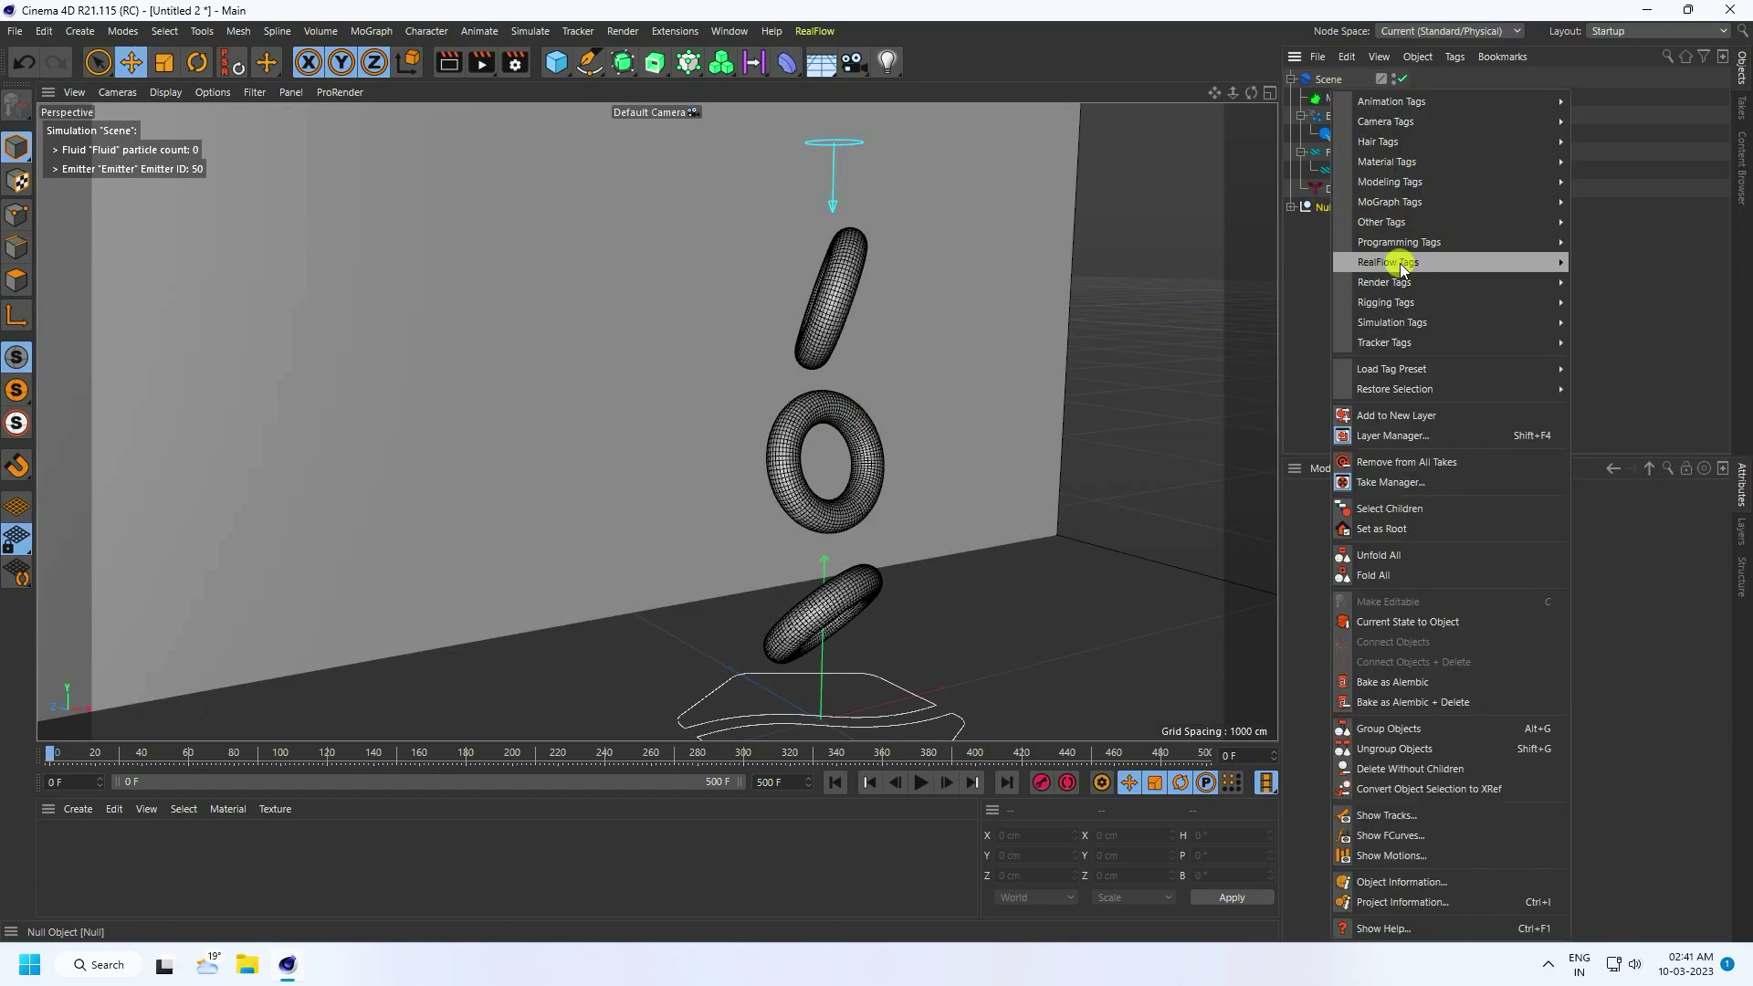
pyautogui.click(1599, 265)
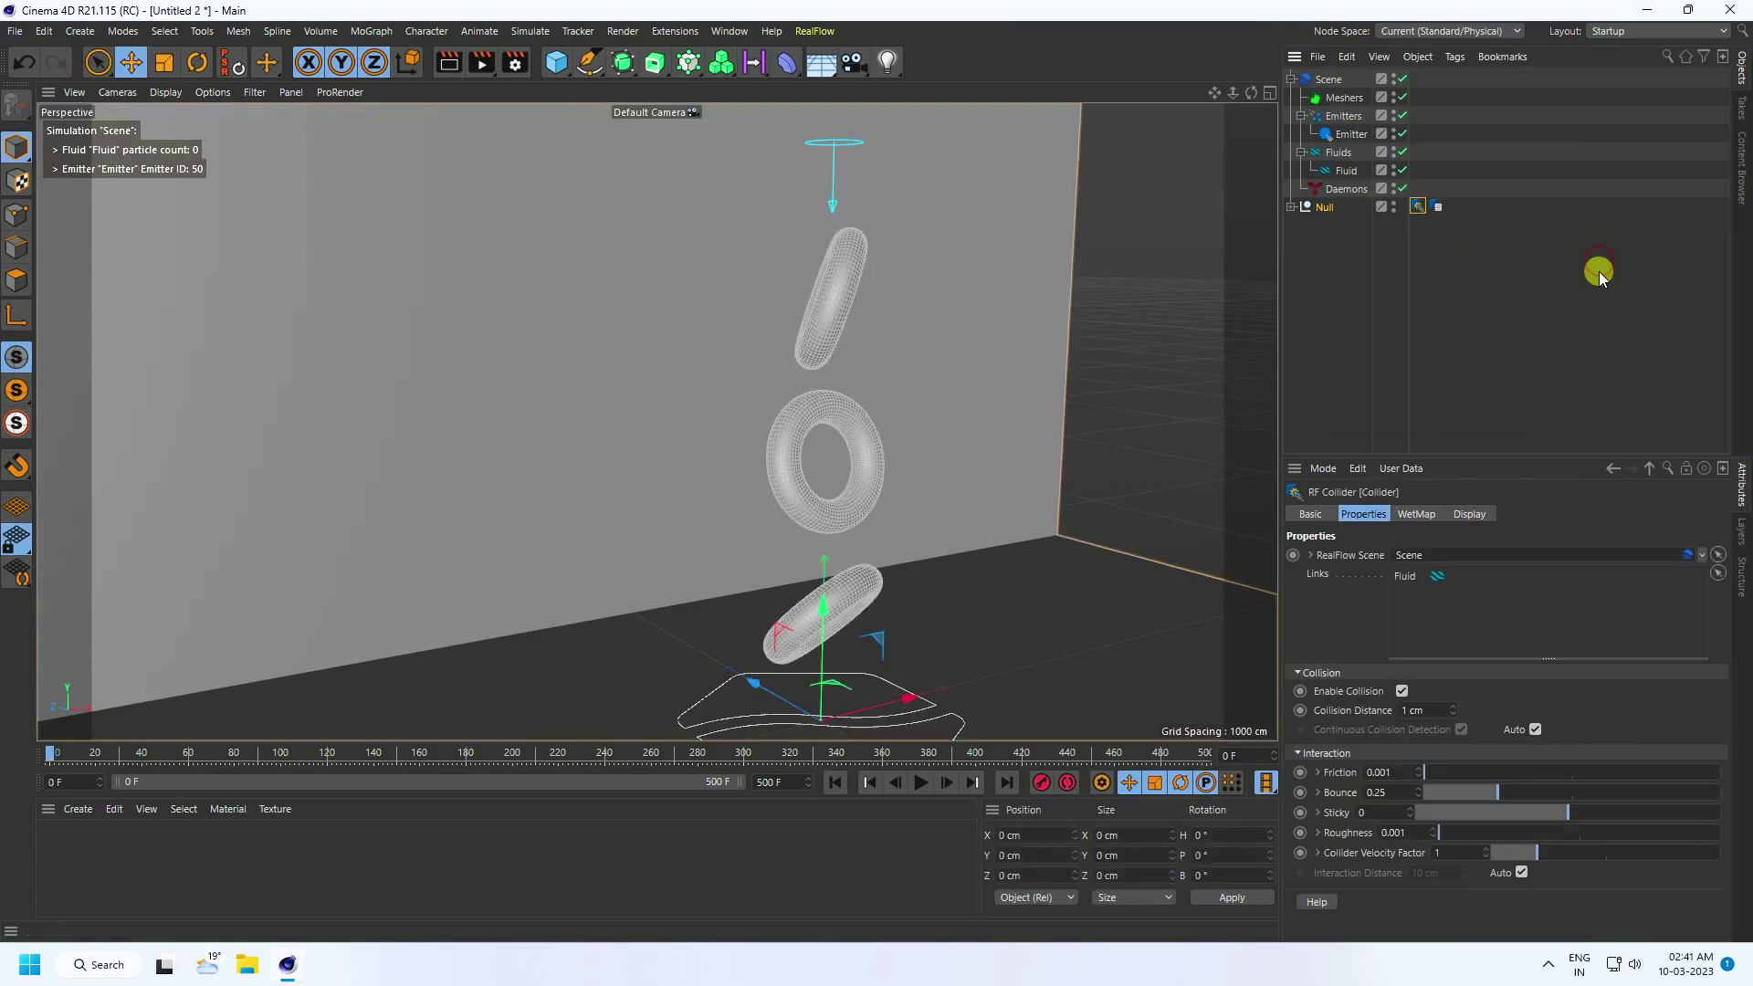
pyautogui.click(1397, 711)
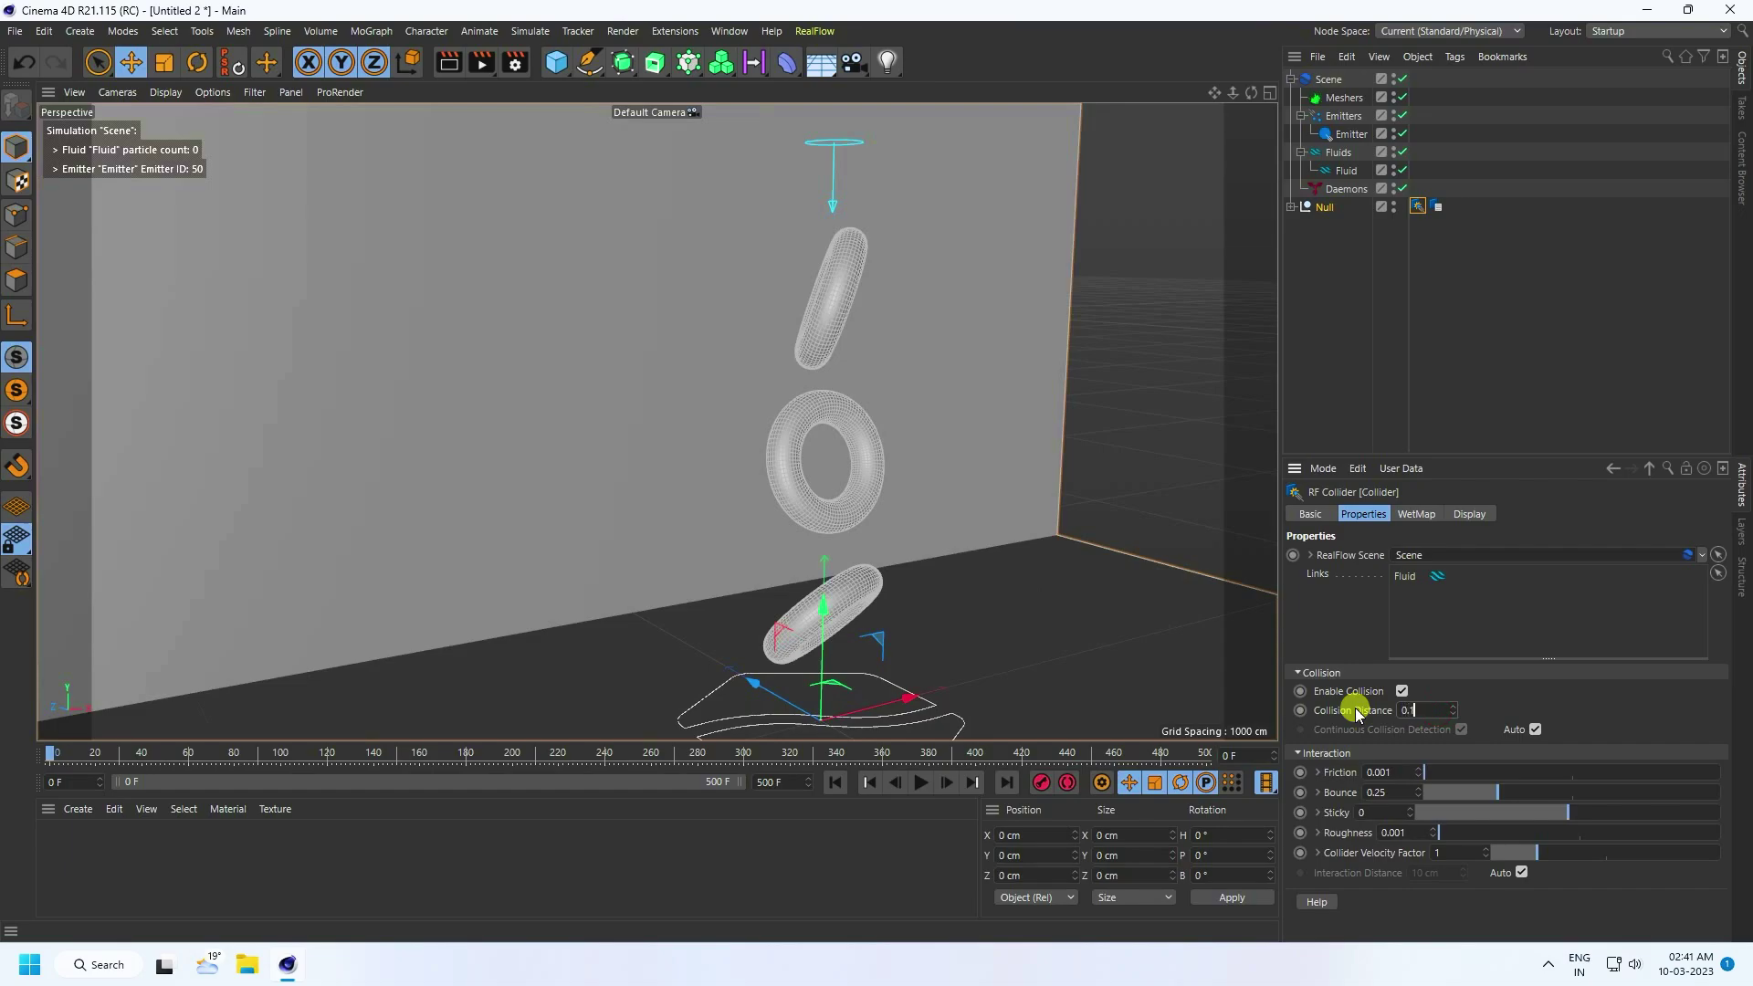
# Set the collider's Friction to 0.1 and Bounce to 0.2, and open its Sticky value for editing.
pyautogui.click(1409, 769)
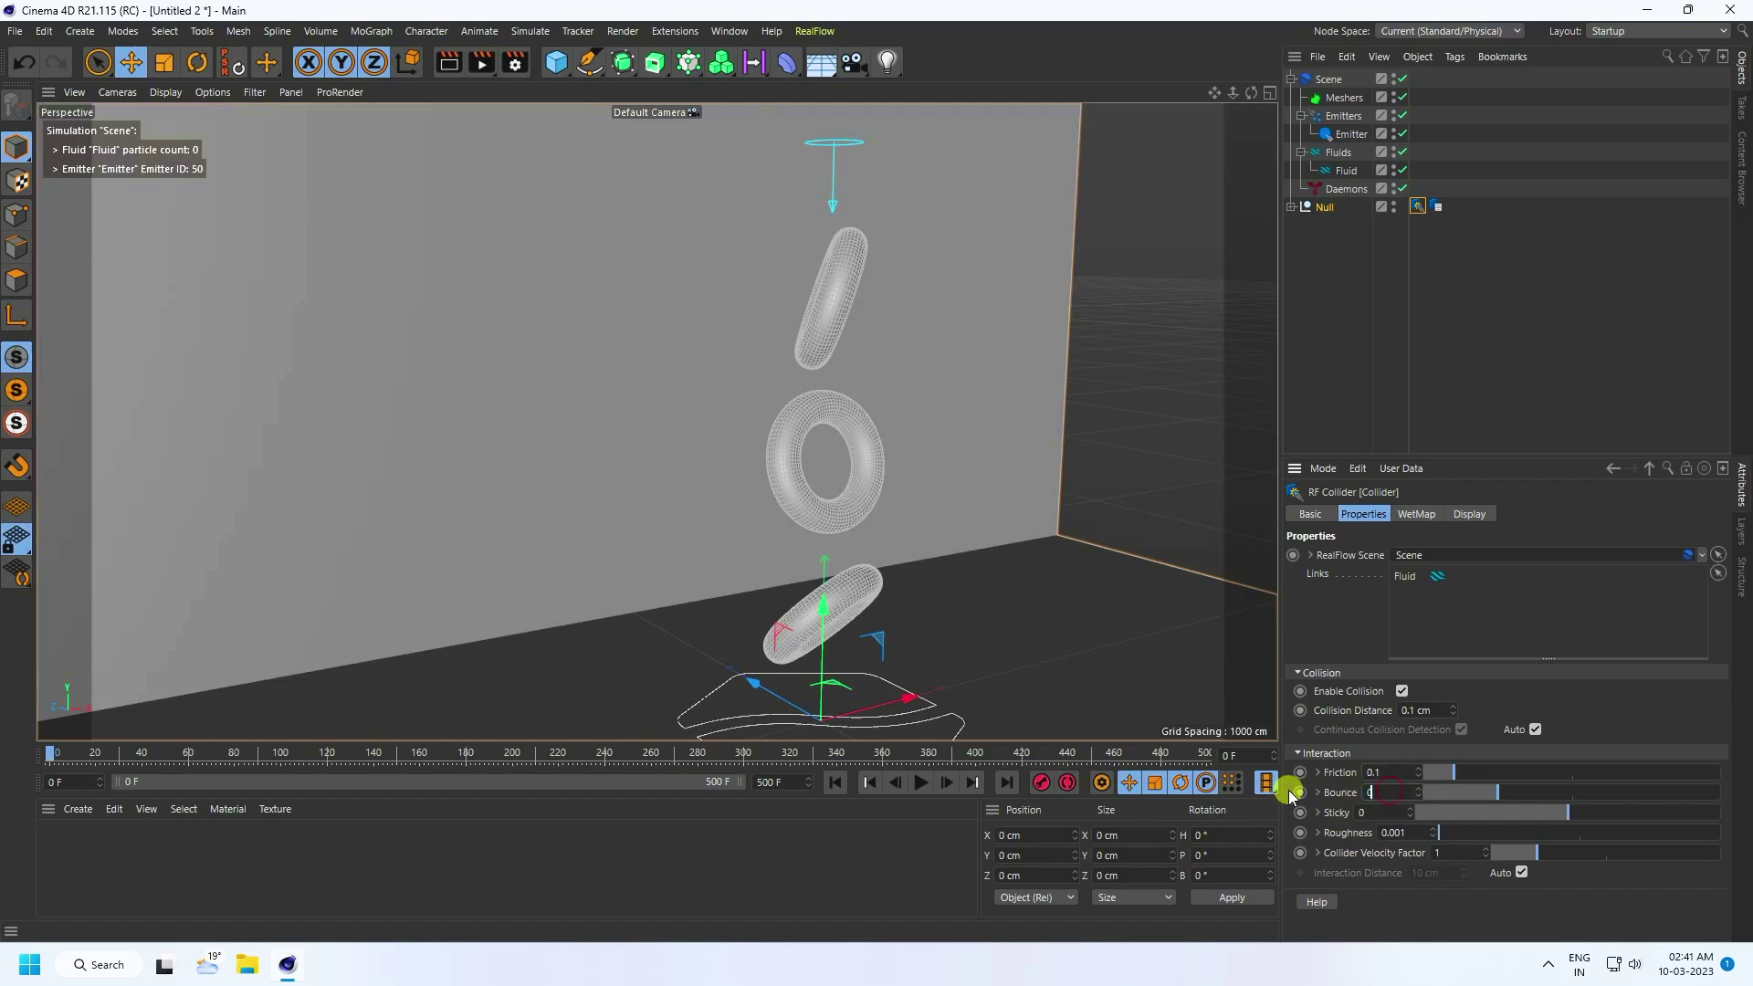
pyautogui.write('0.2')
pyautogui.press('Return')
pyautogui.click(1360, 811)
pyautogui.click(1372, 811)
# Play the simulation, examine up close how the fluid collides with the upper ring, and stop playback.
pyautogui.click(1097, 420)
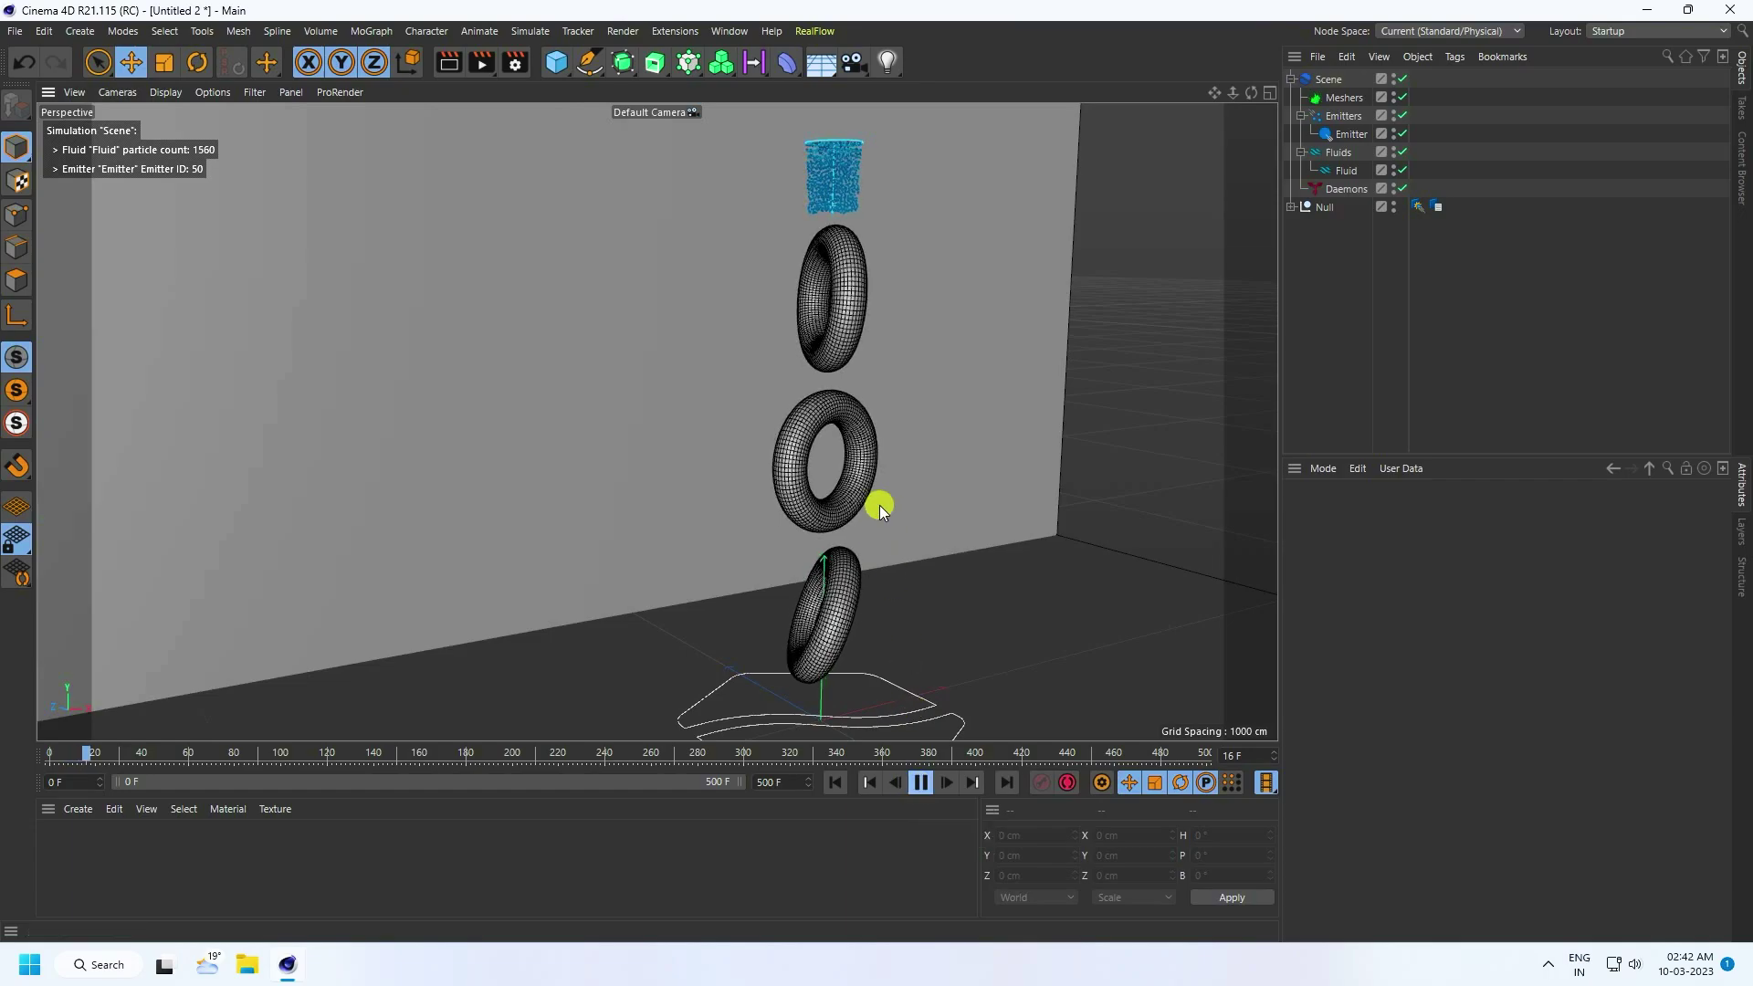
pyautogui.scroll(3, 846, 161)
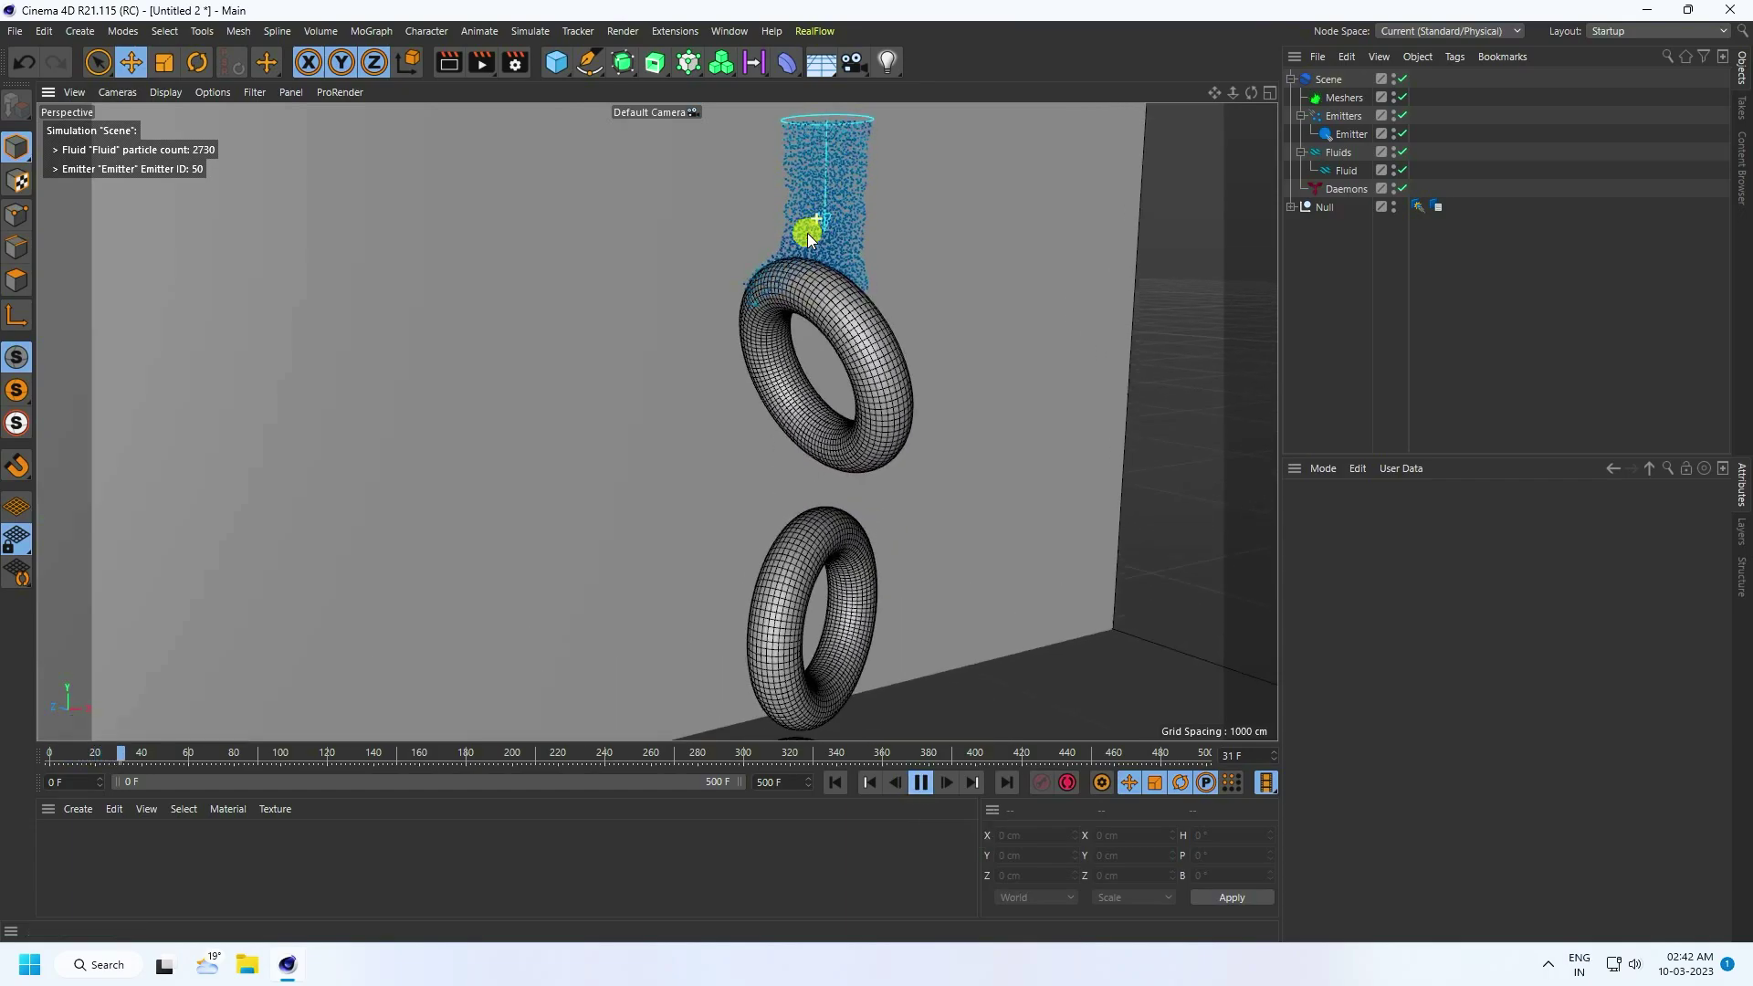
pyautogui.scroll(1, 808, 240)
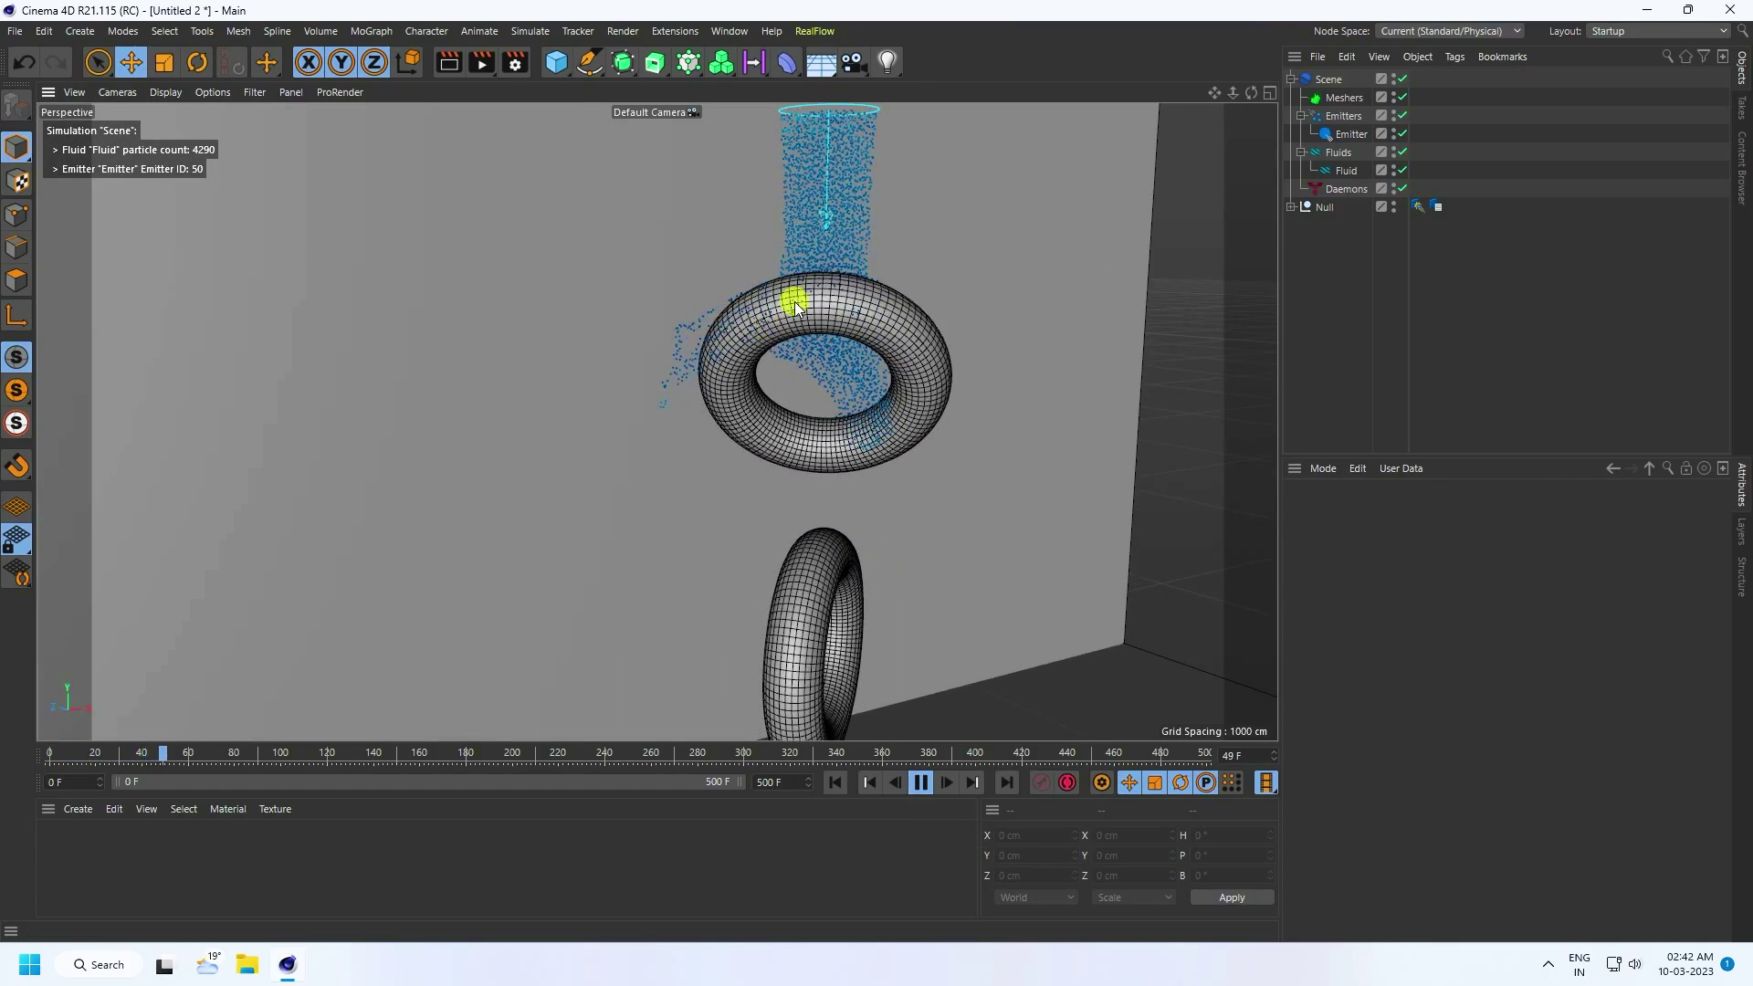
pyautogui.scroll(2, 833, 429)
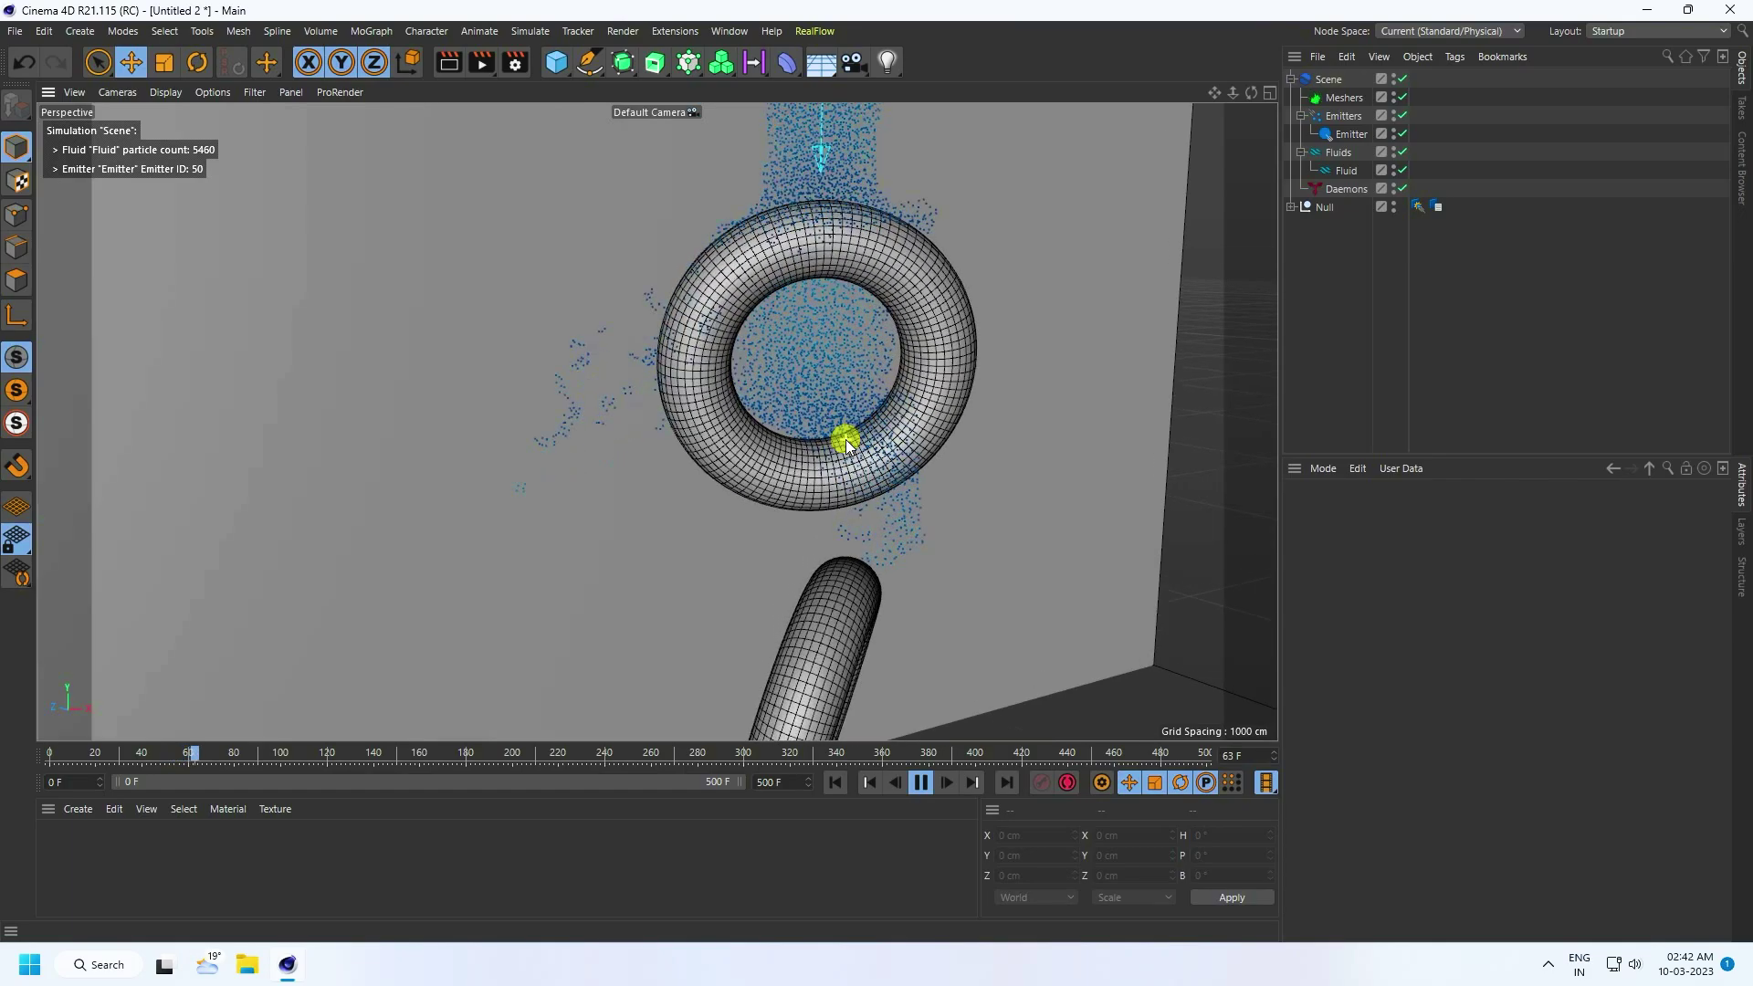
pyautogui.click(920, 783)
# Set the Fluid object's particle display Size to 5.
pyautogui.click(1344, 171)
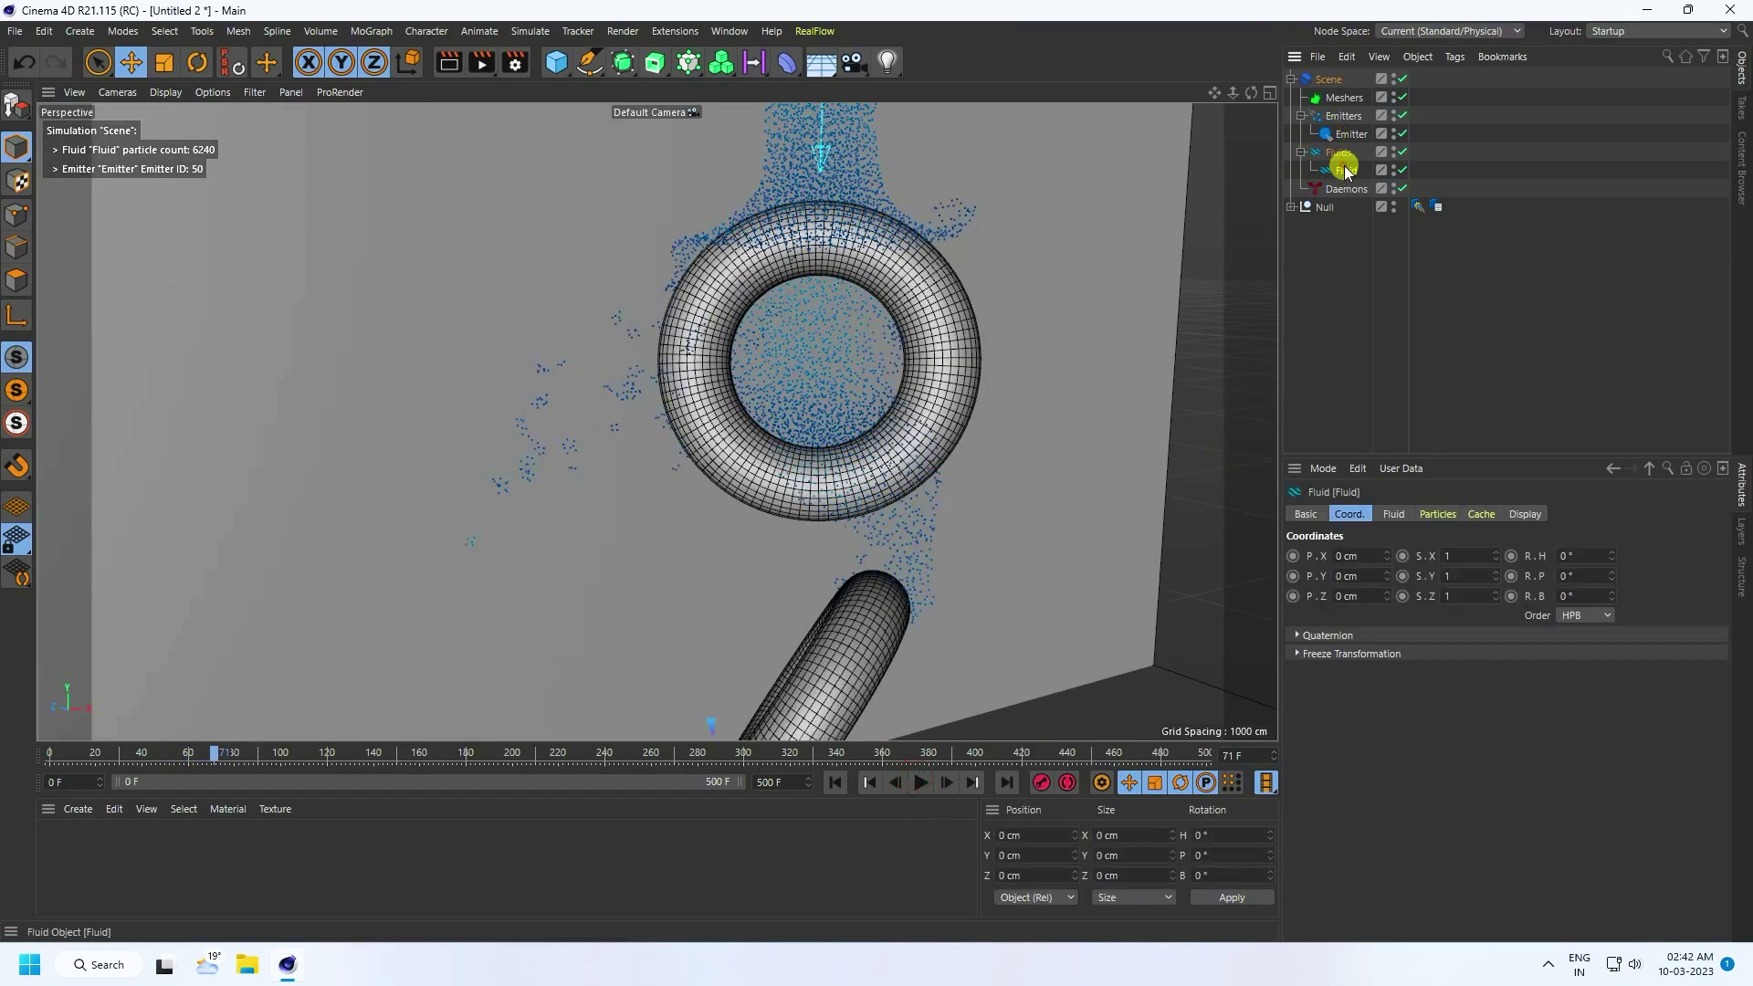
pyautogui.click(1522, 517)
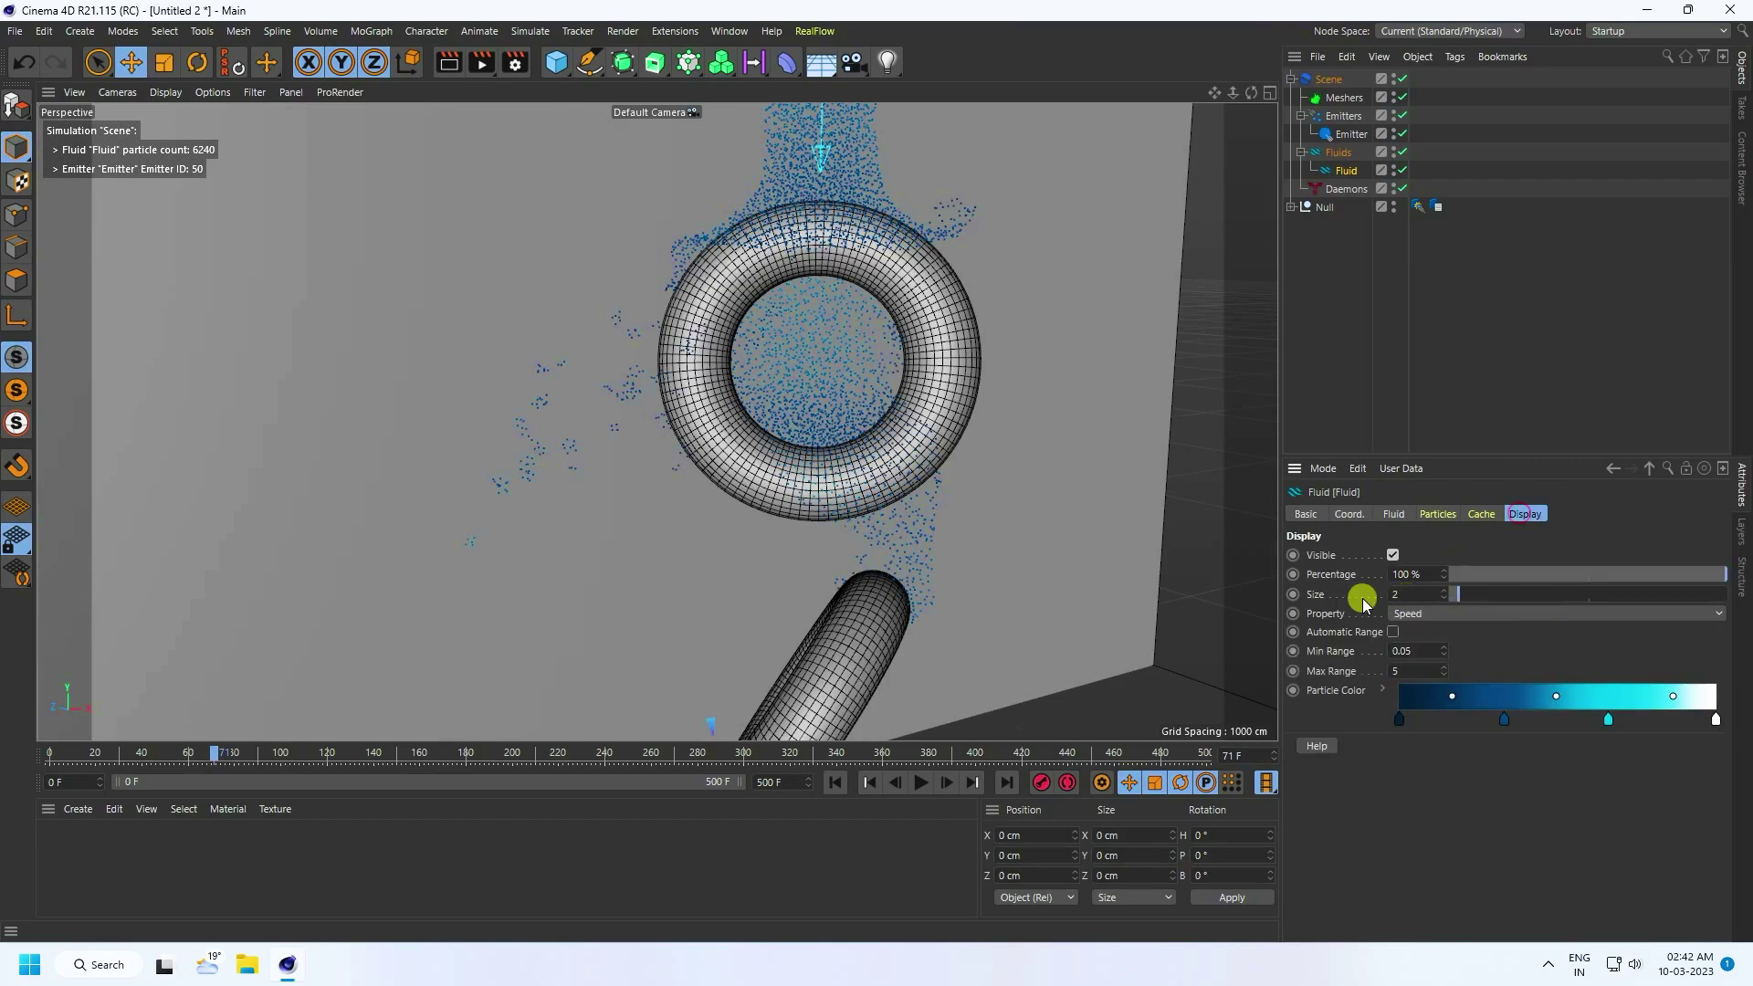
pyautogui.scroll(3, 1446, 591)
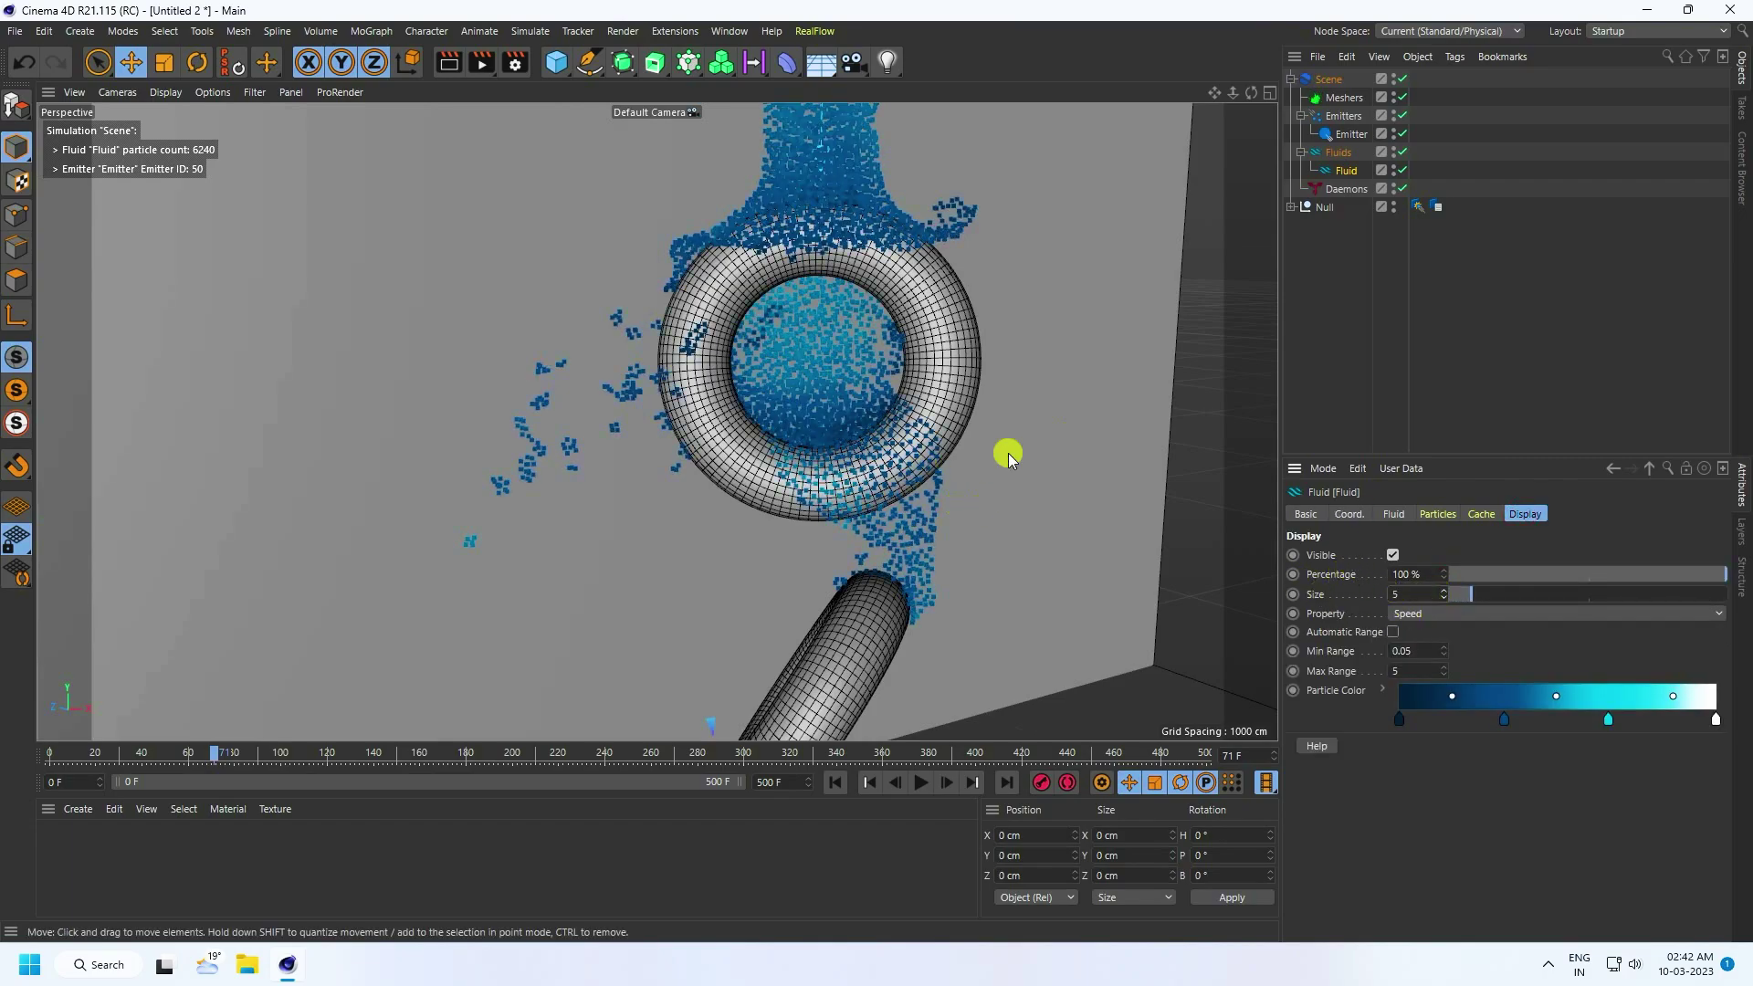
# Replay the simulation from frame 0 to check the enlarged particles on the rings, and return to the start.
pyautogui.scroll(-5, 1009, 458)
pyautogui.click(838, 783)
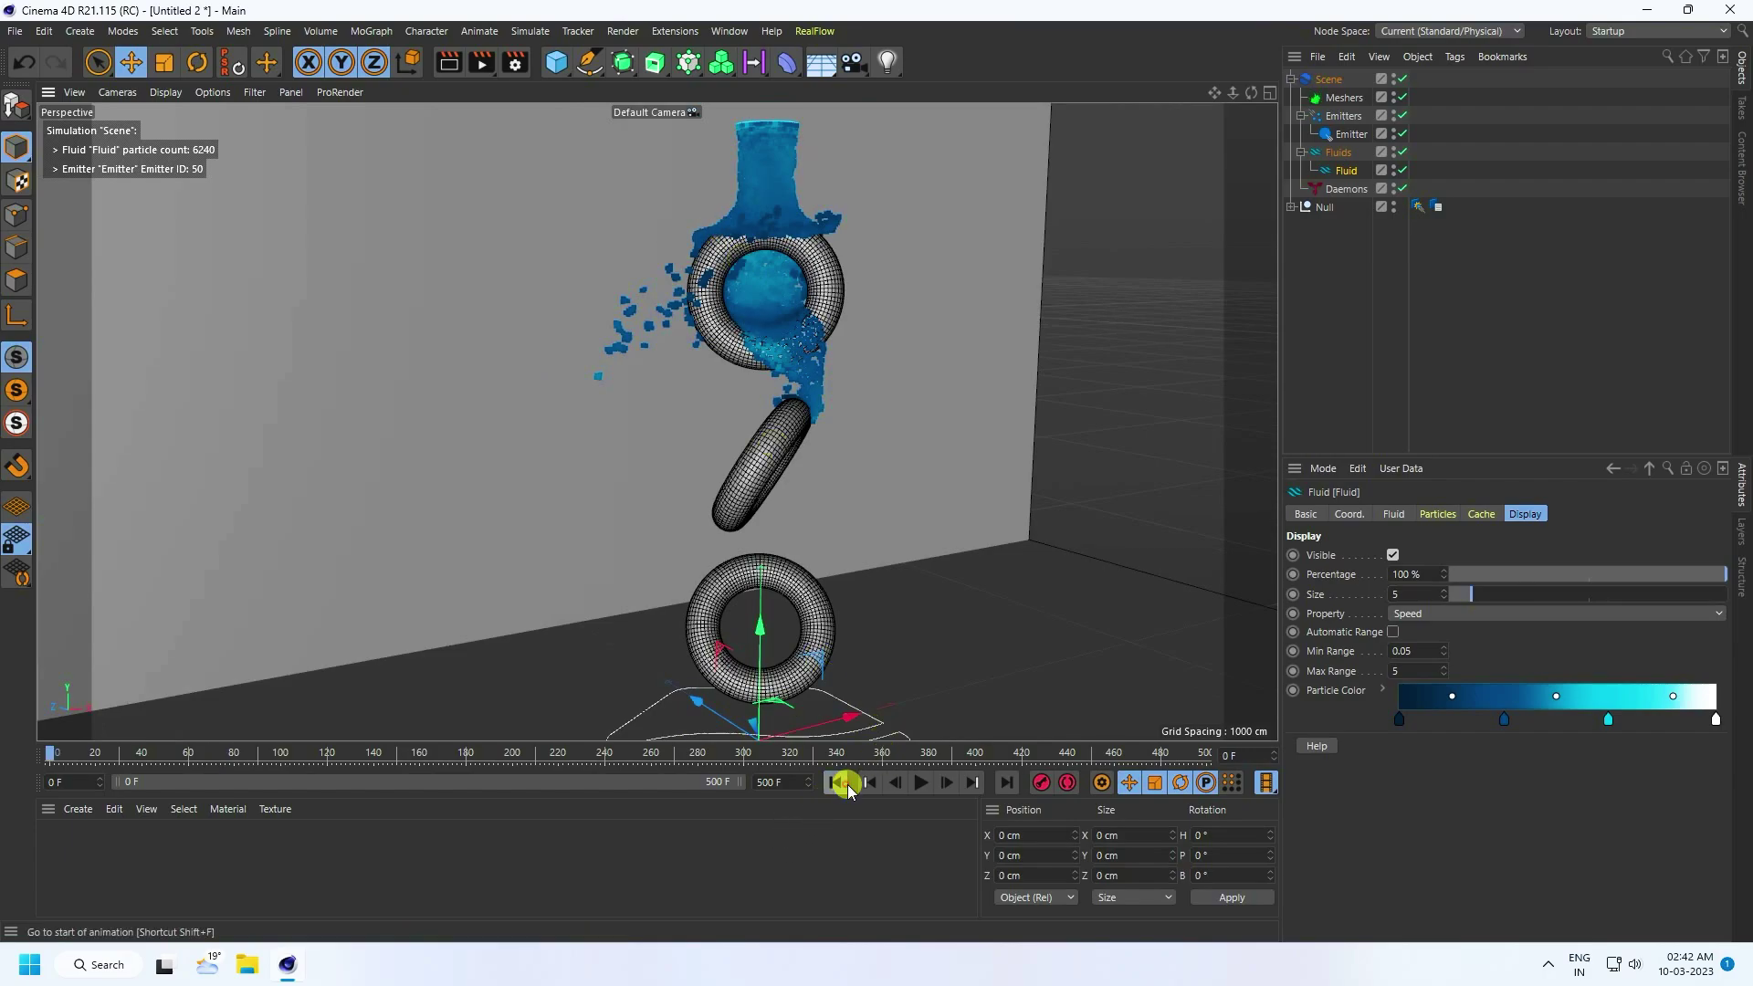
pyautogui.click(919, 782)
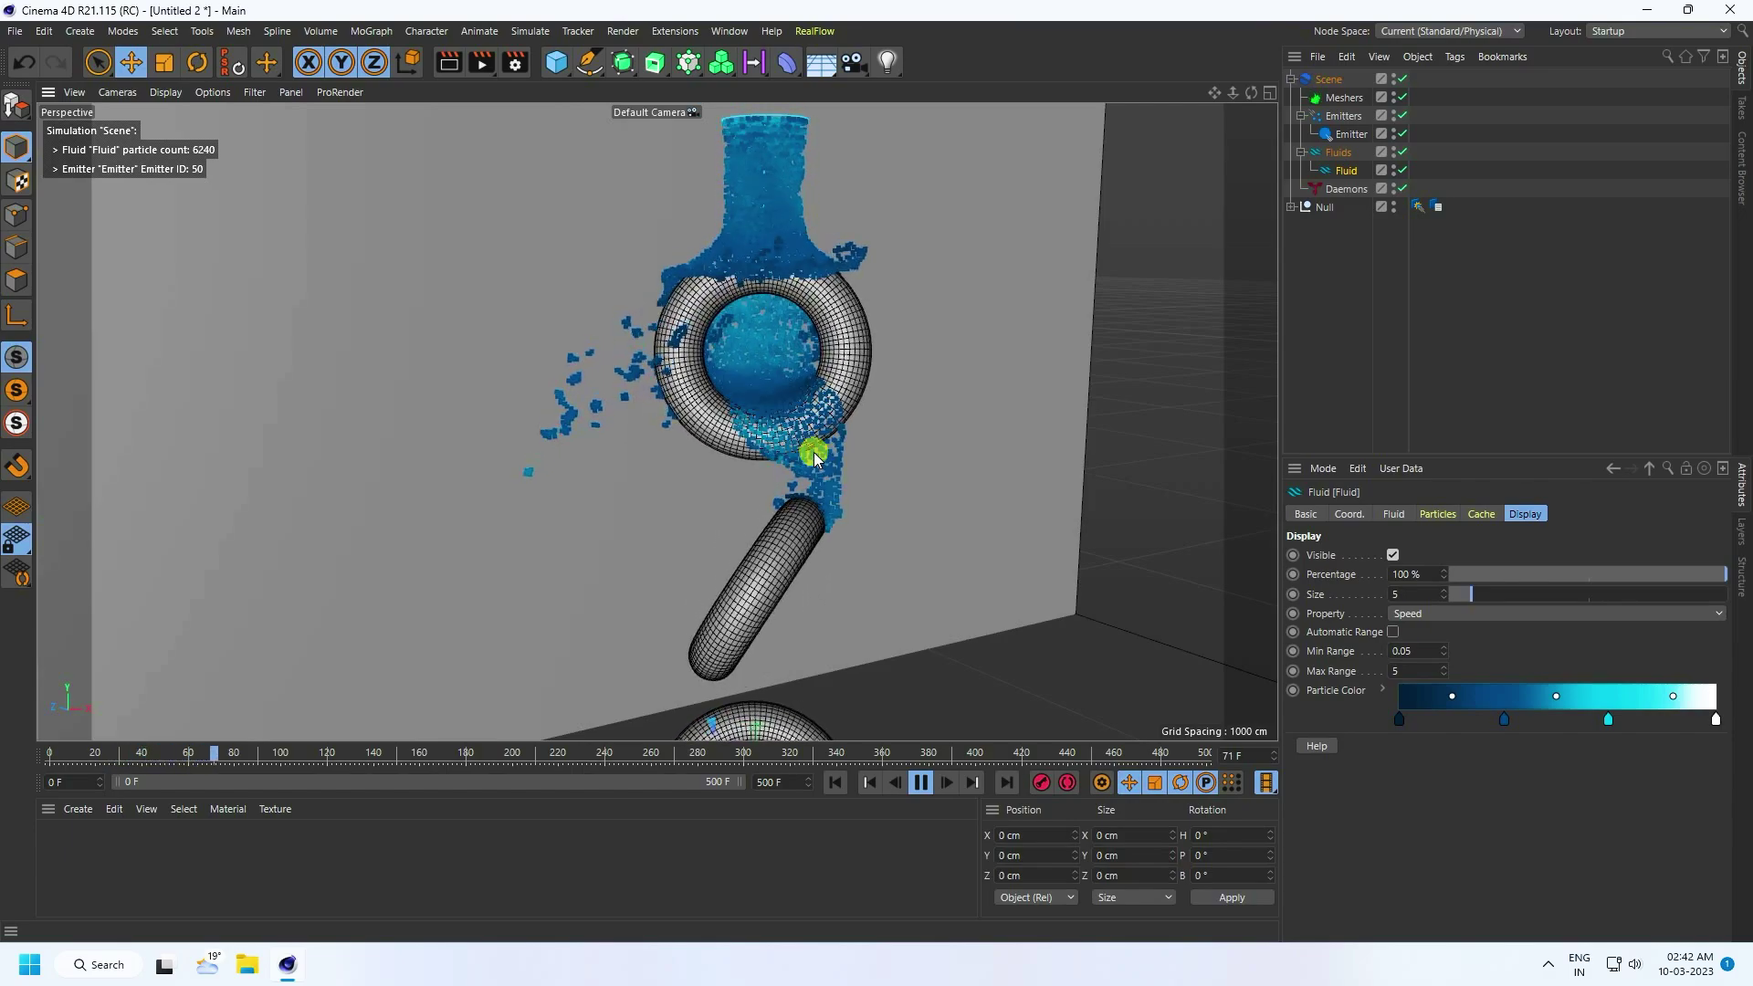
pyautogui.click(920, 783)
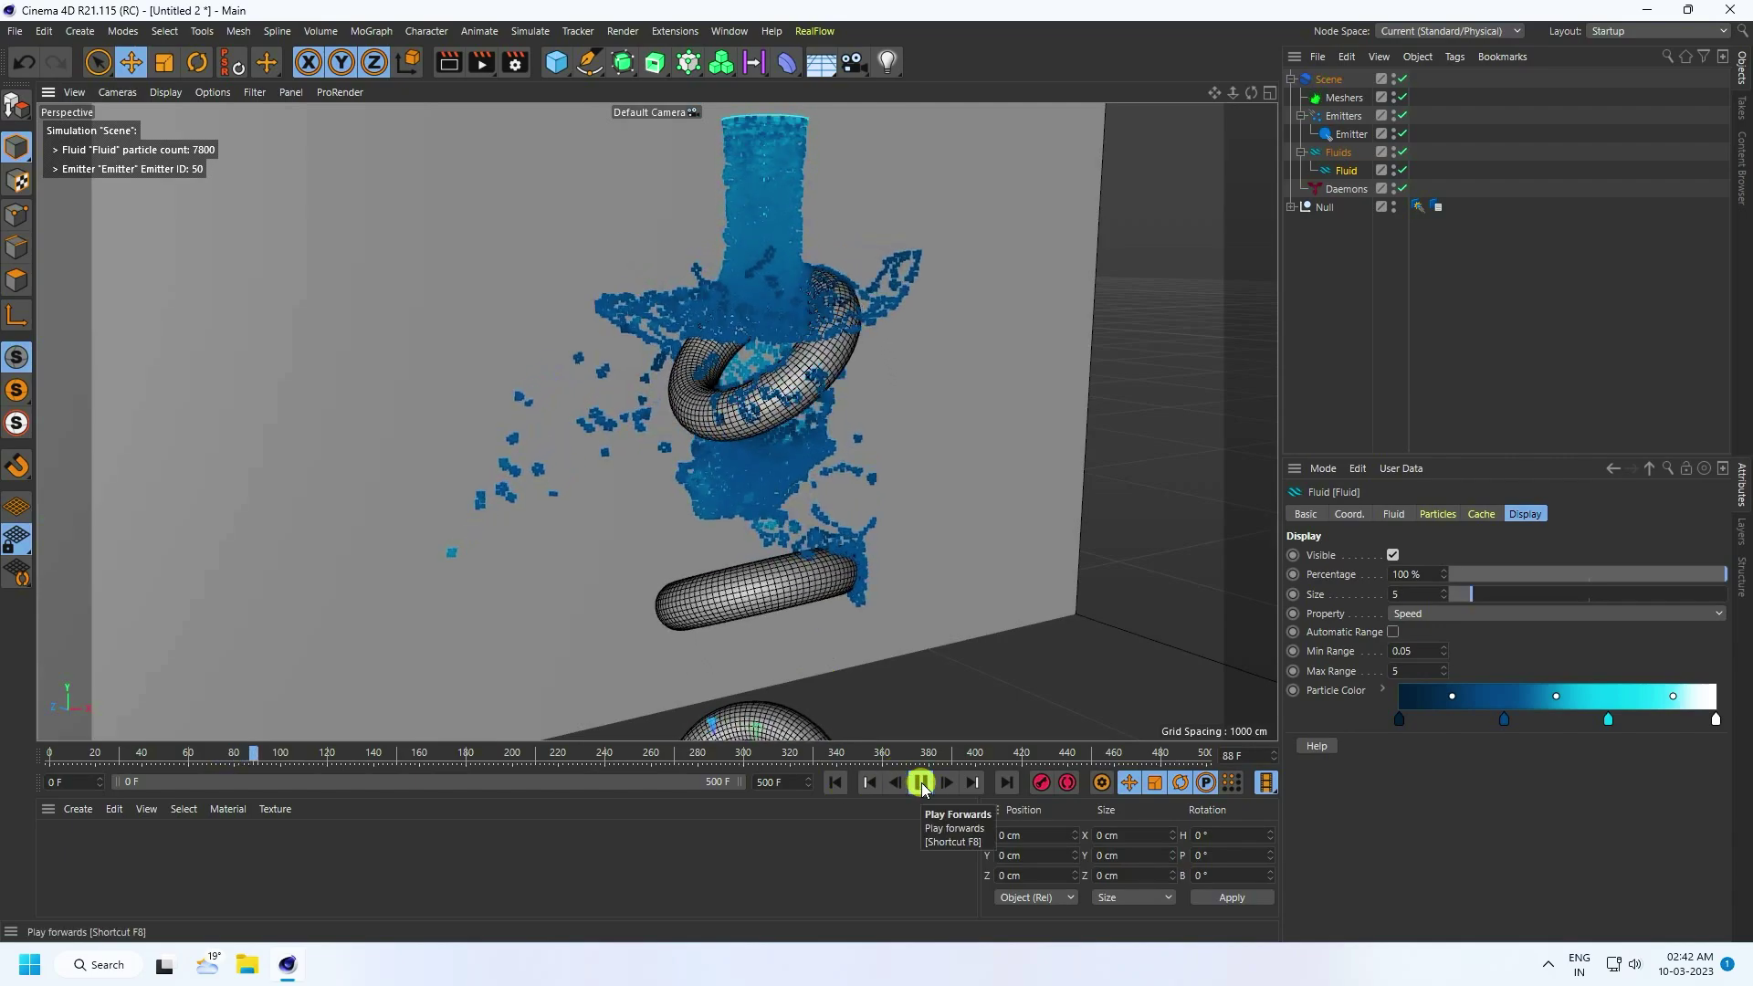
pyautogui.click(833, 782)
# Change the Fluid object's type to Viscous and play the simulation.
pyautogui.click(1348, 171)
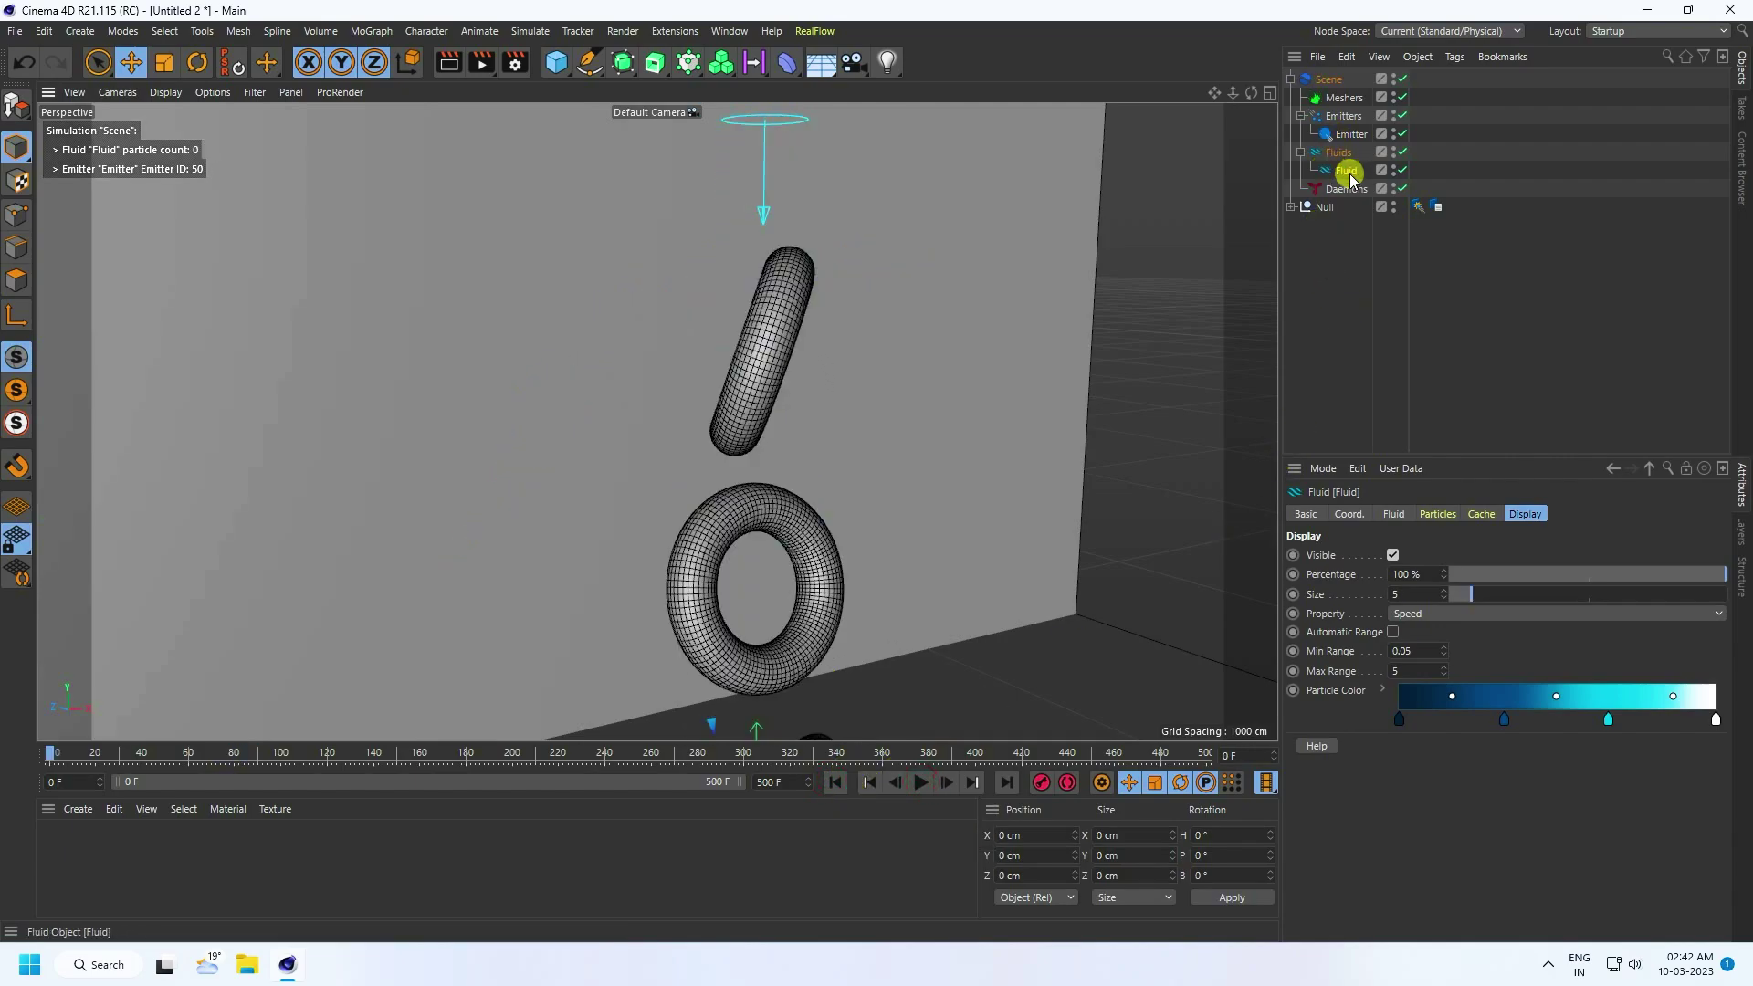
pyautogui.click(1395, 515)
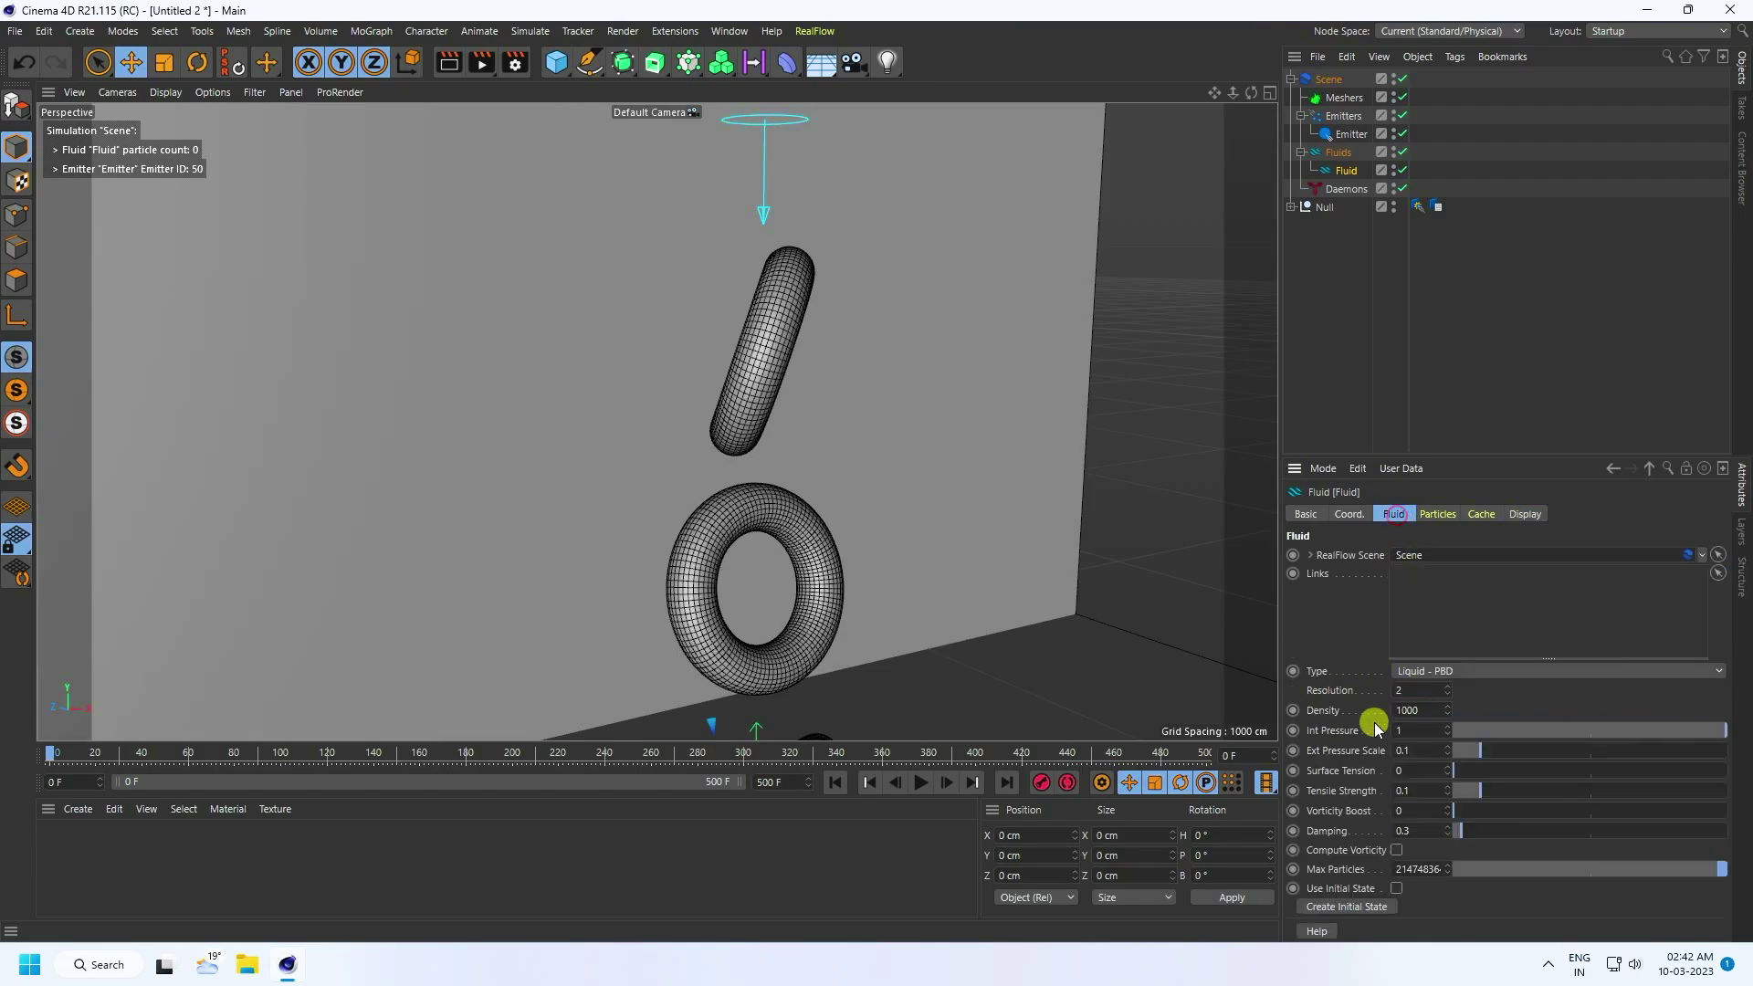
pyautogui.click(1427, 676)
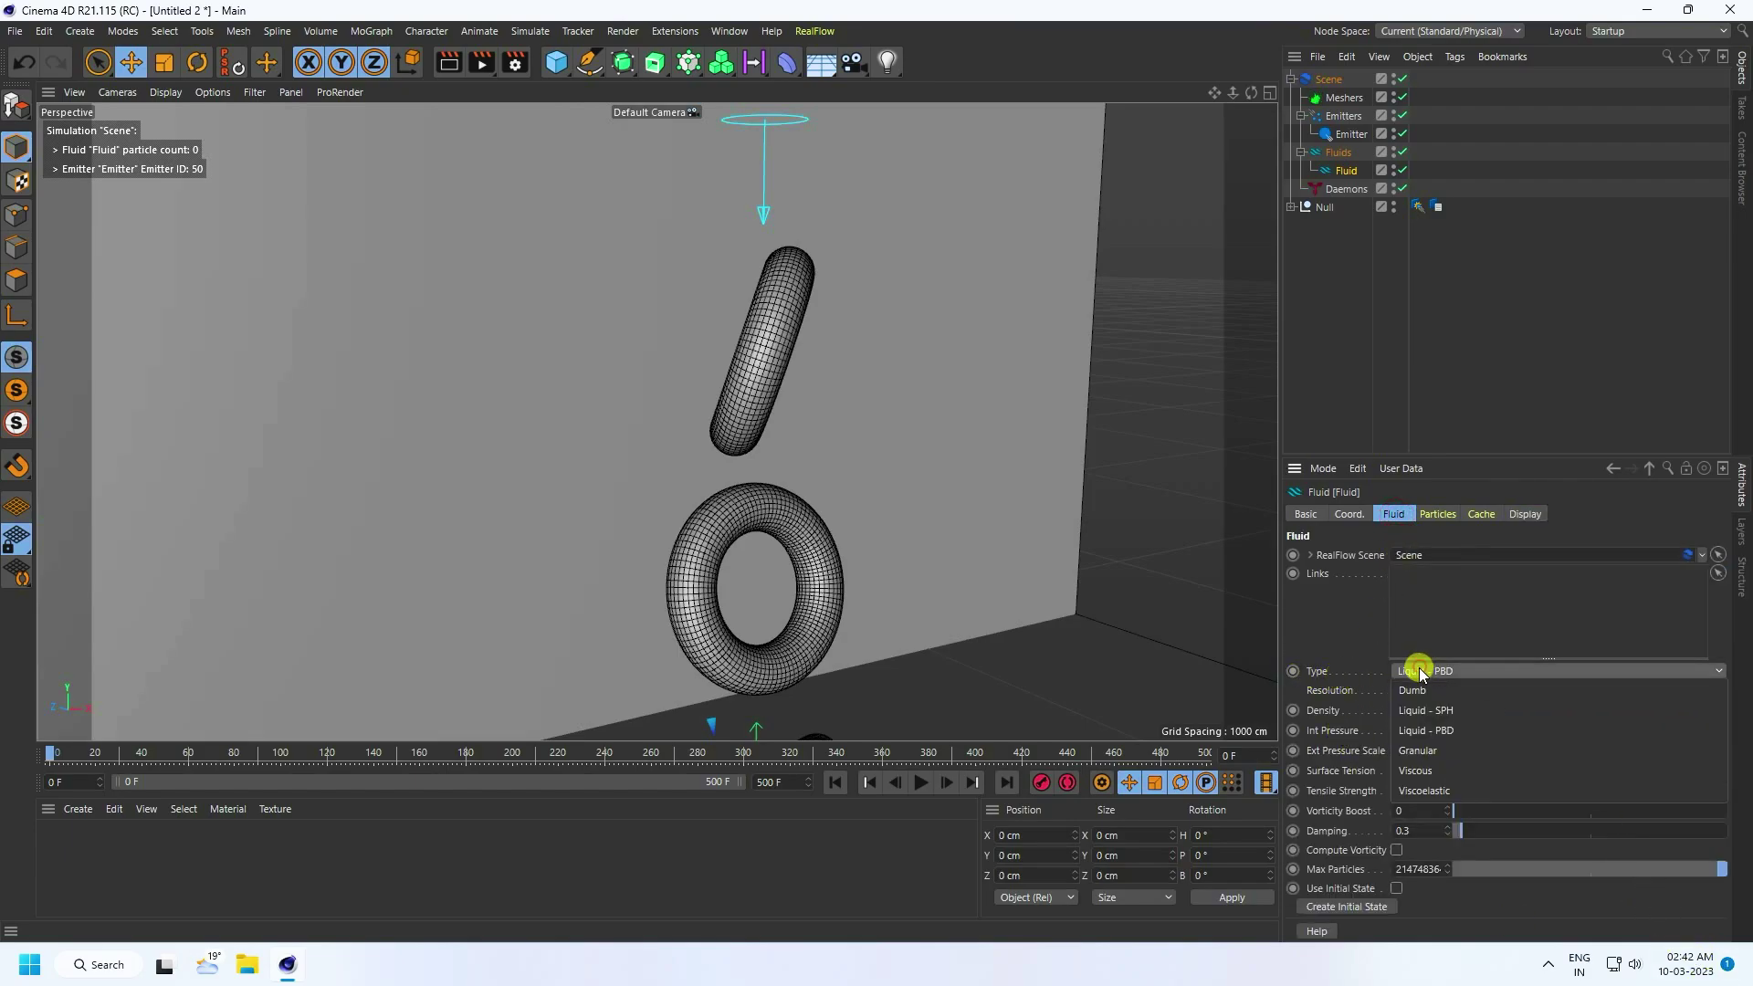
pyautogui.click(1414, 774)
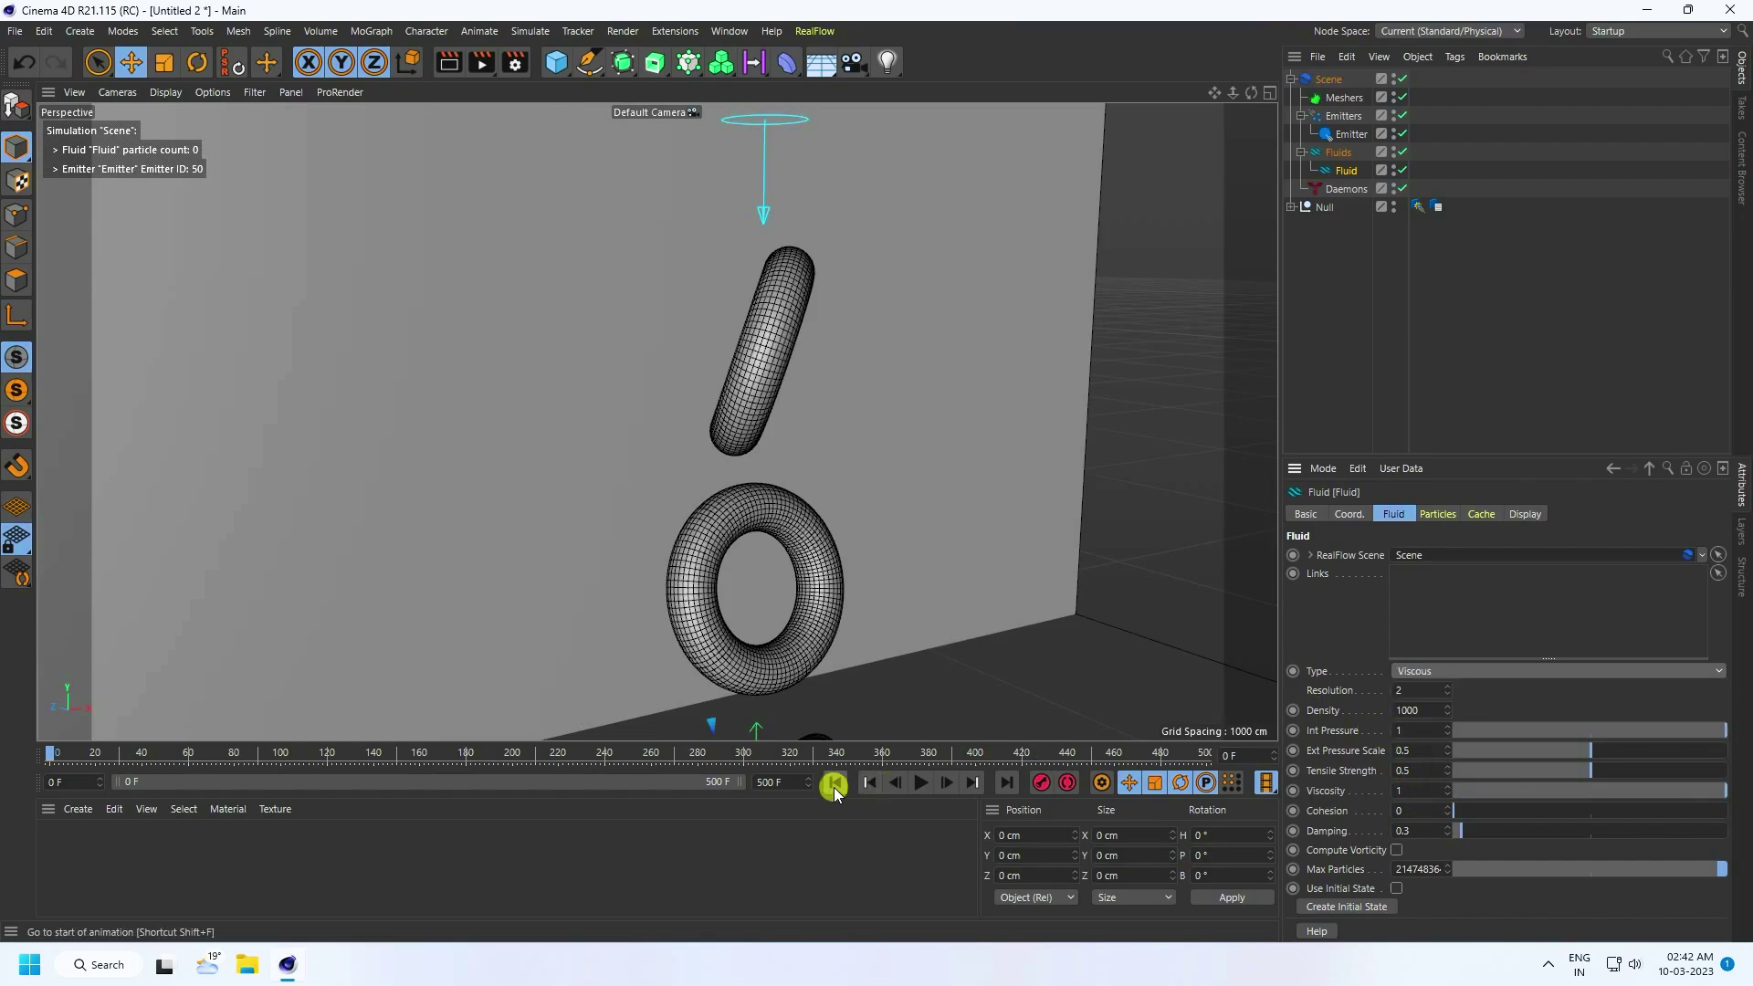
pyautogui.click(918, 783)
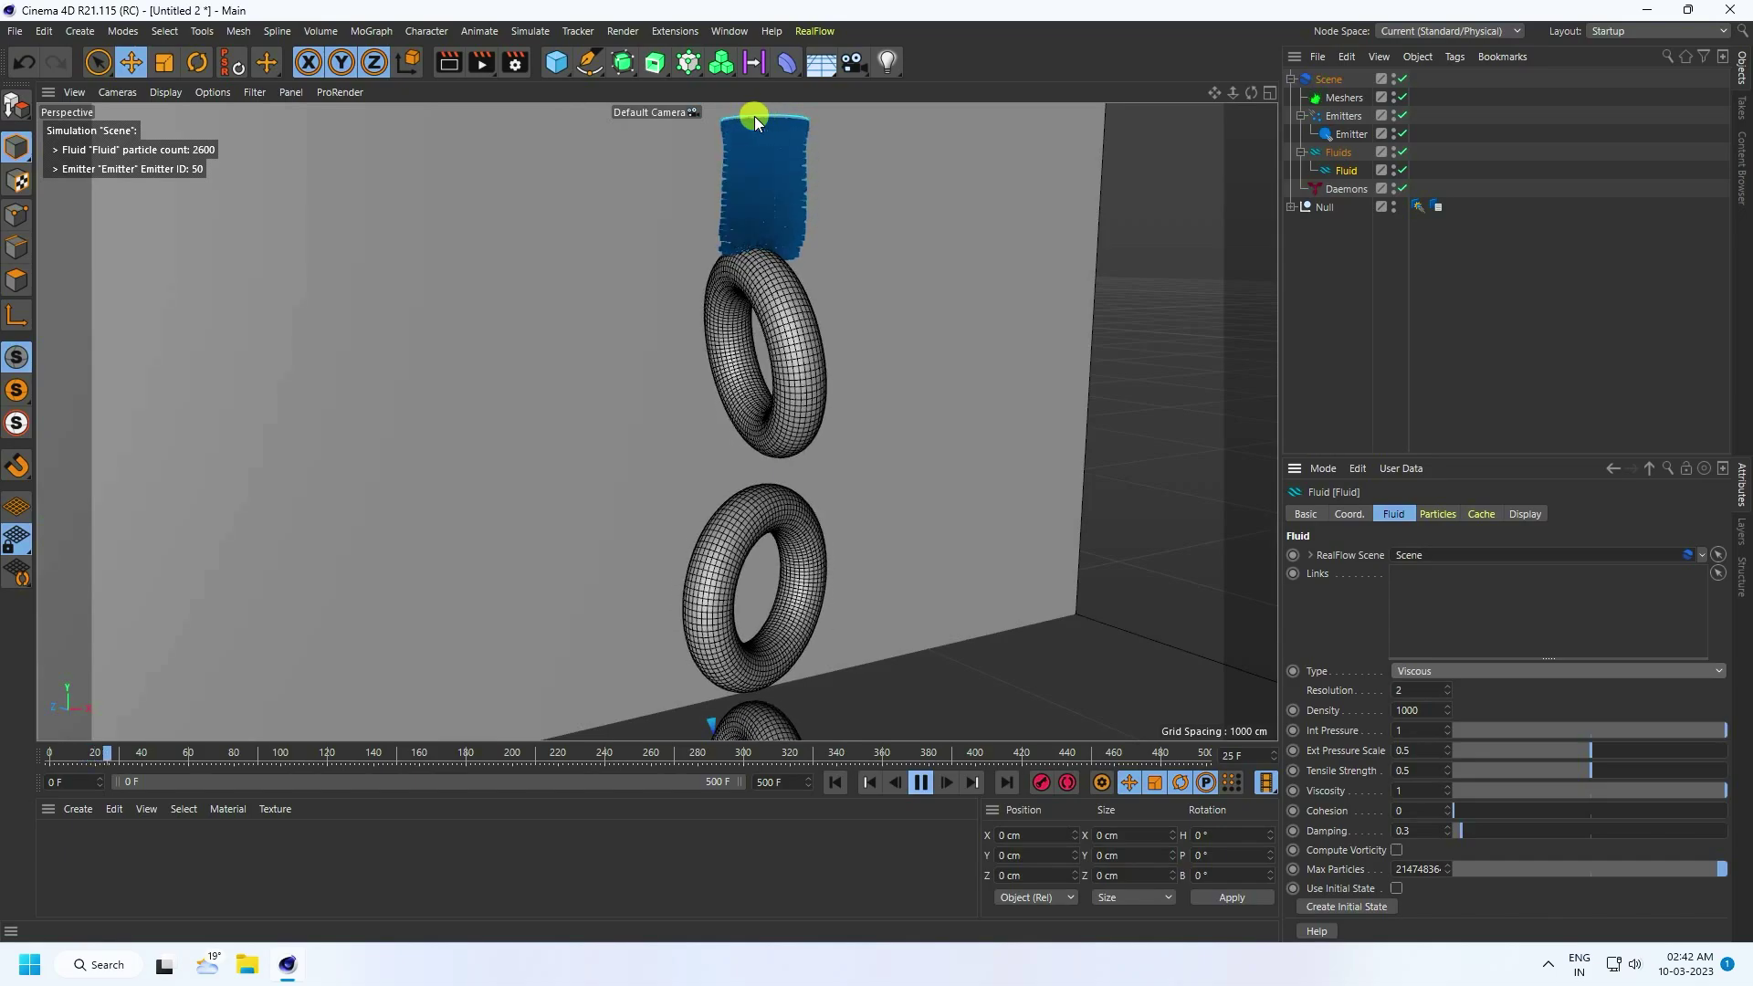
# Set the circle emitter's Width and Depth to 70 cm, stop playback and return to frame 0.
pyautogui.click(1346, 135)
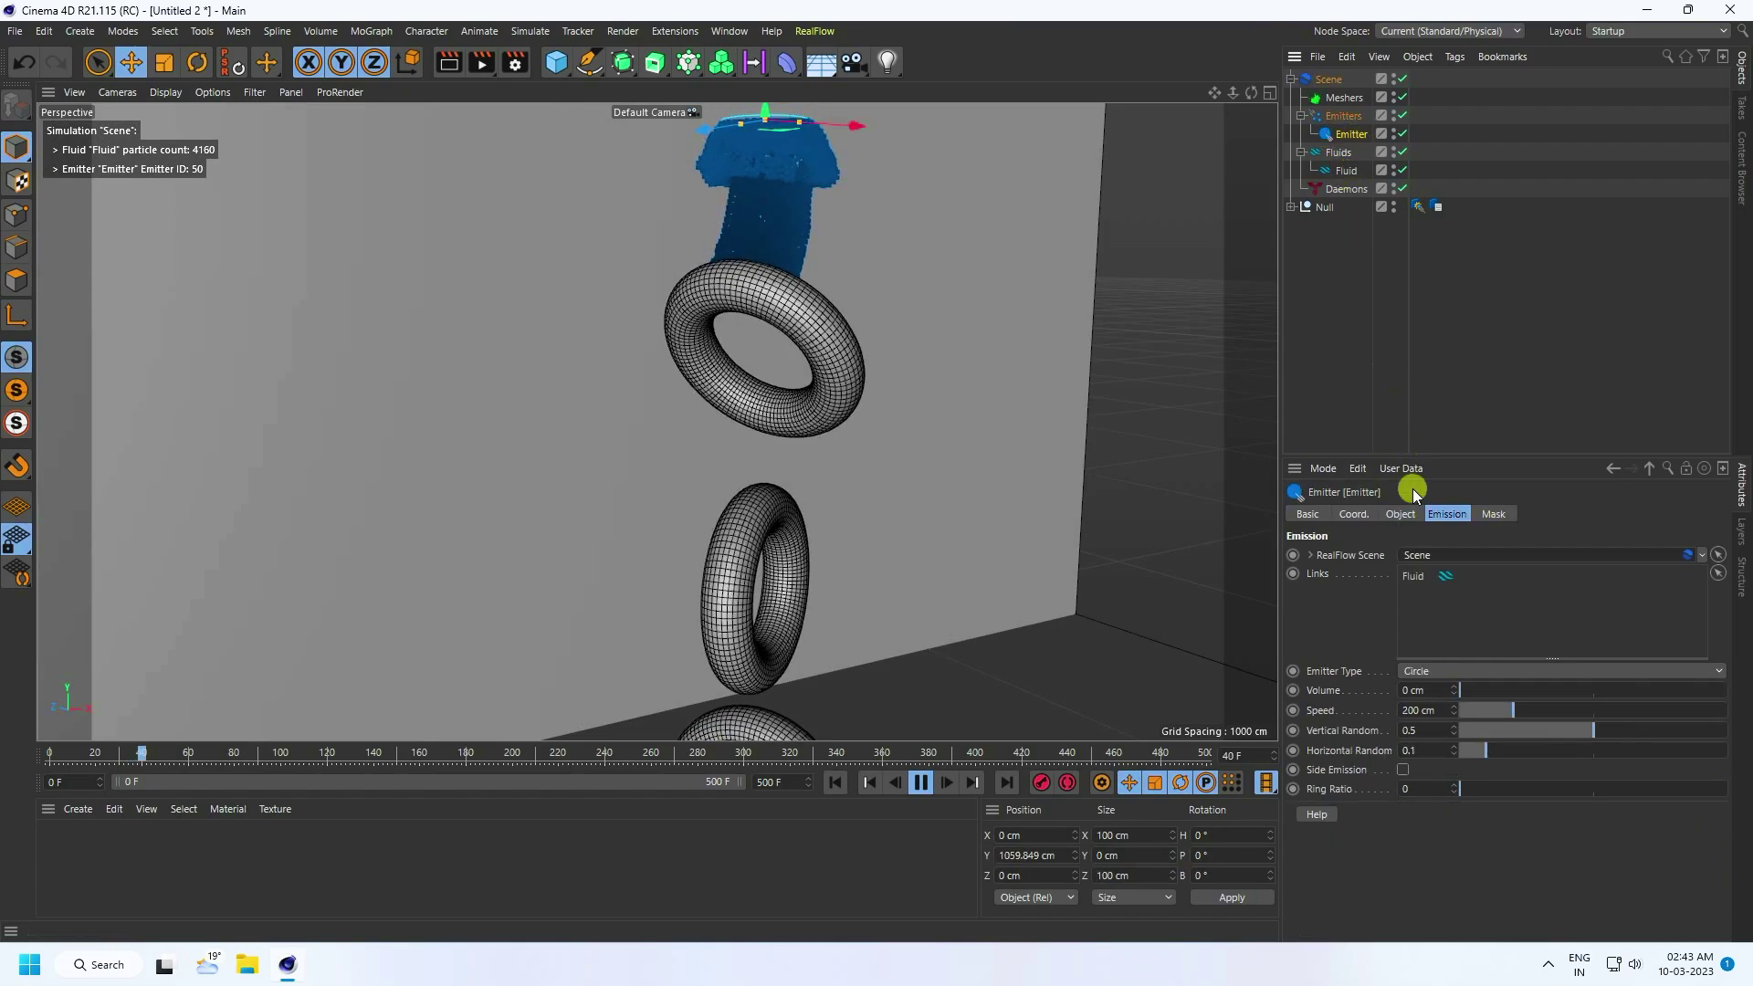
pyautogui.click(1401, 515)
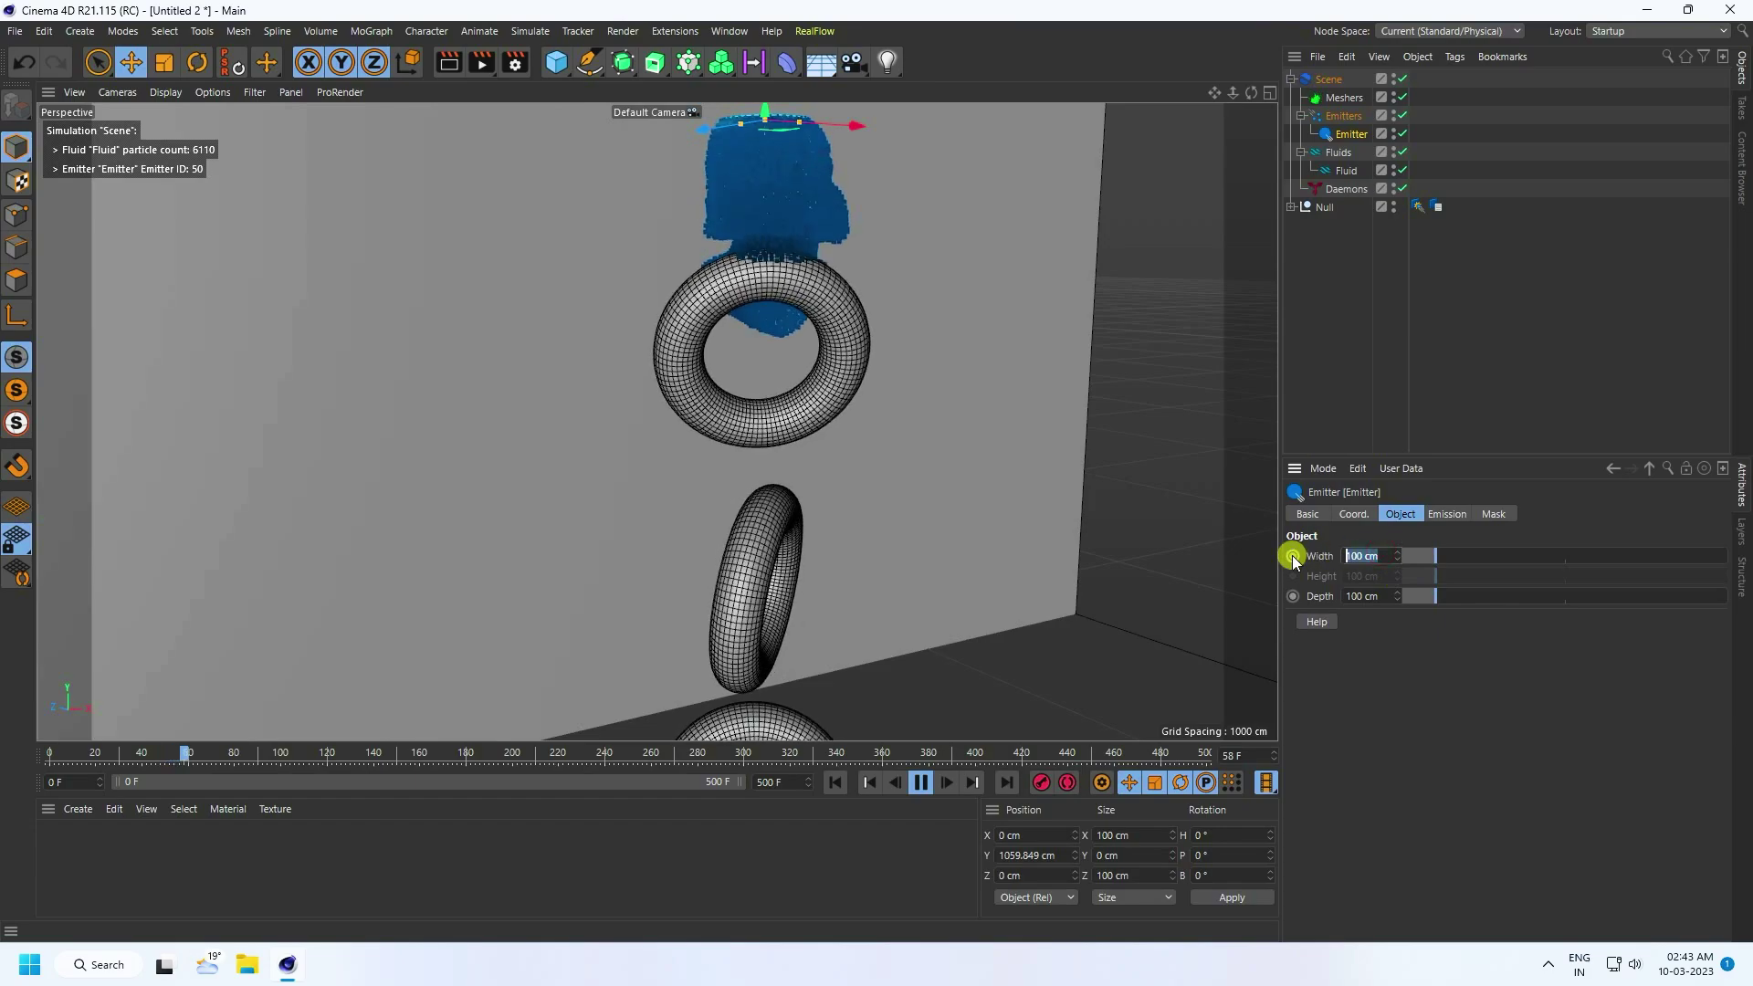
pyautogui.write('70')
pyautogui.press('Return')
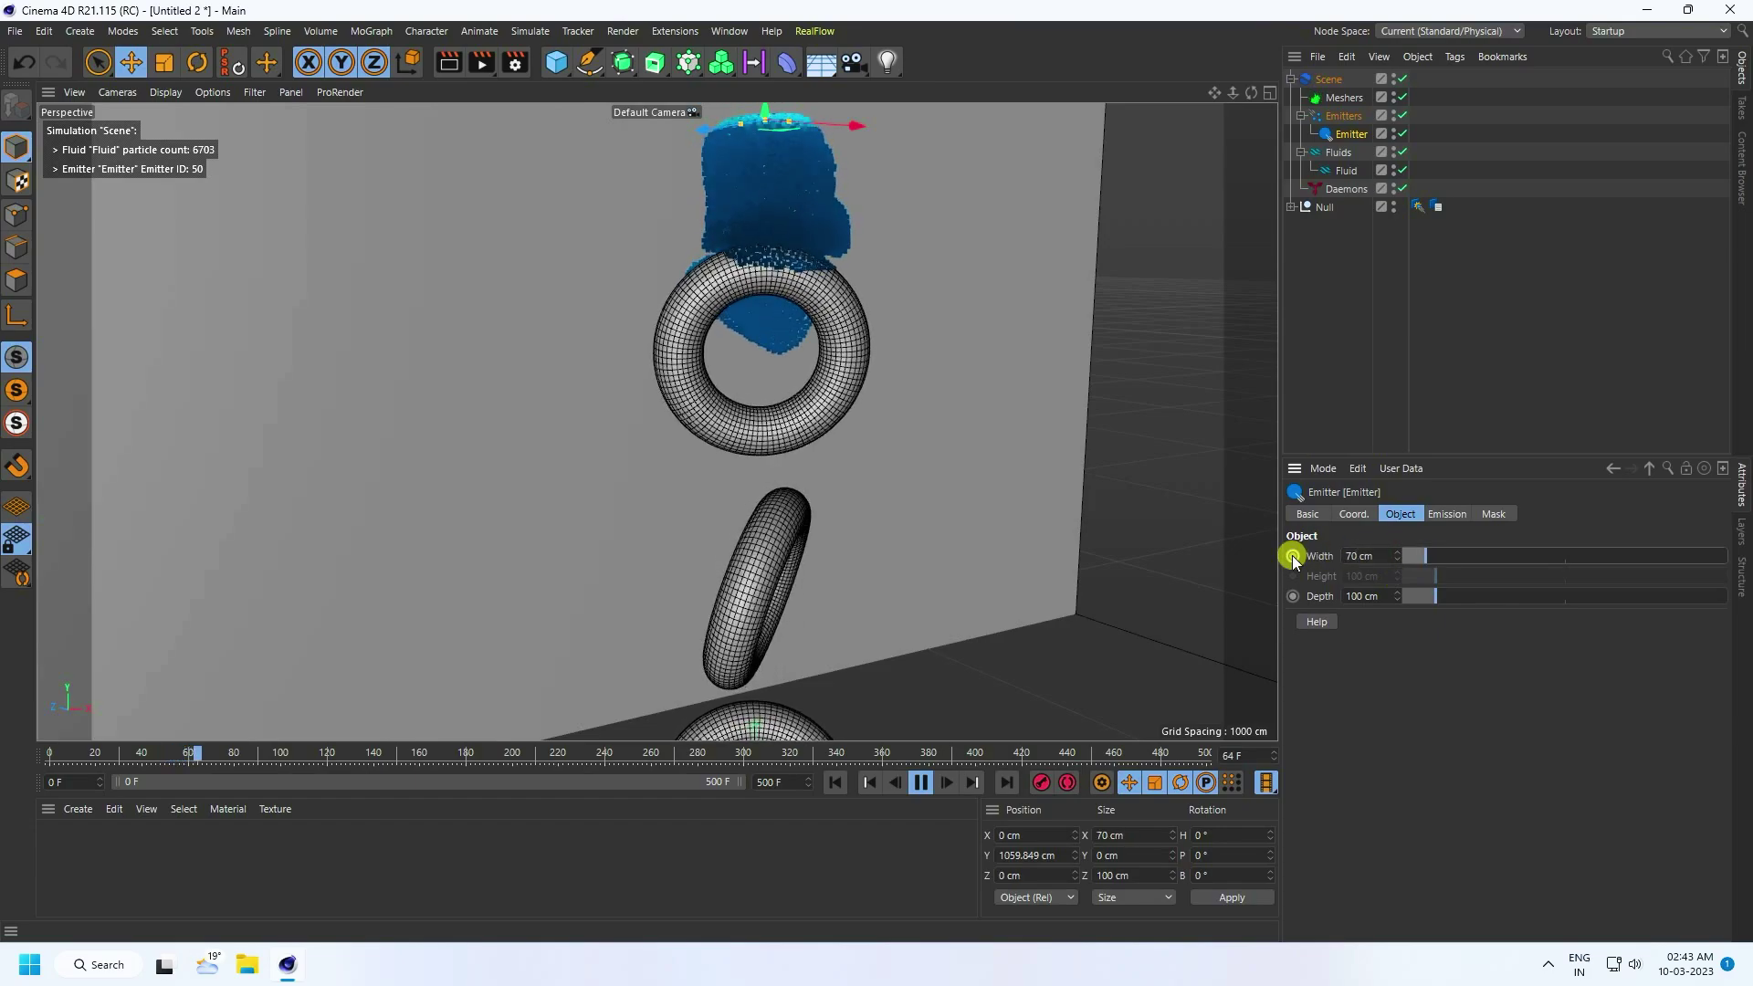
pyautogui.doubleClick(1369, 596)
pyautogui.write('70')
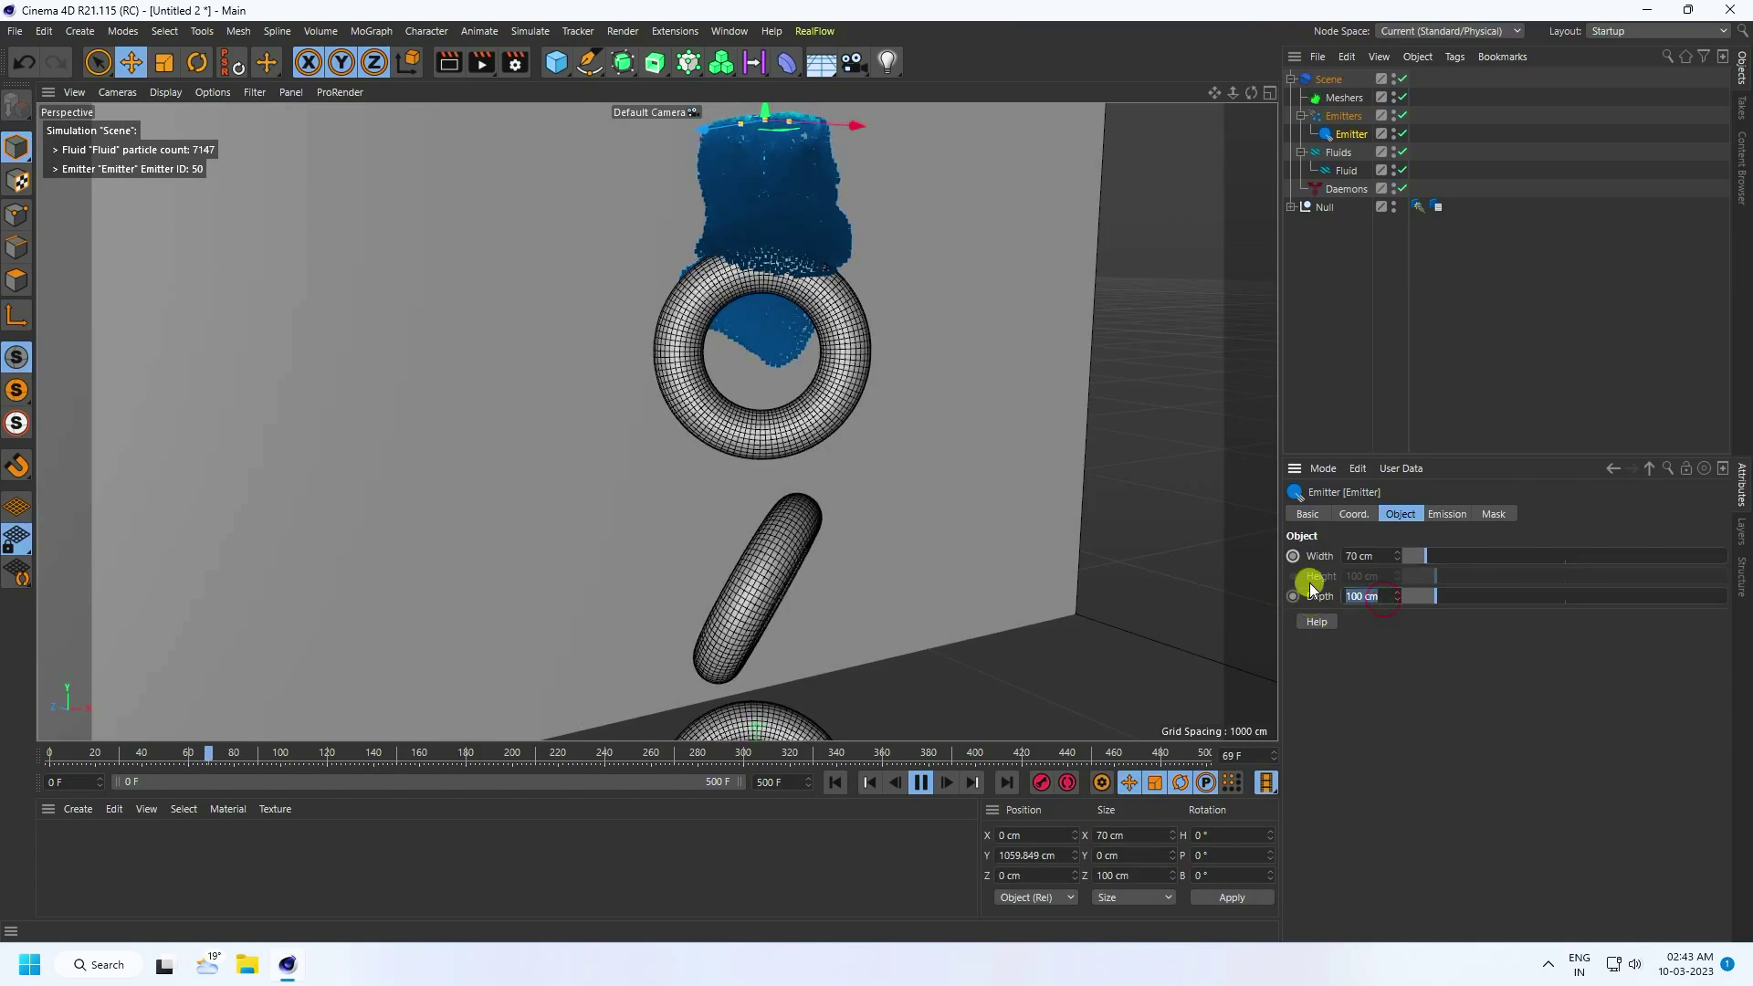
pyautogui.press('Return')
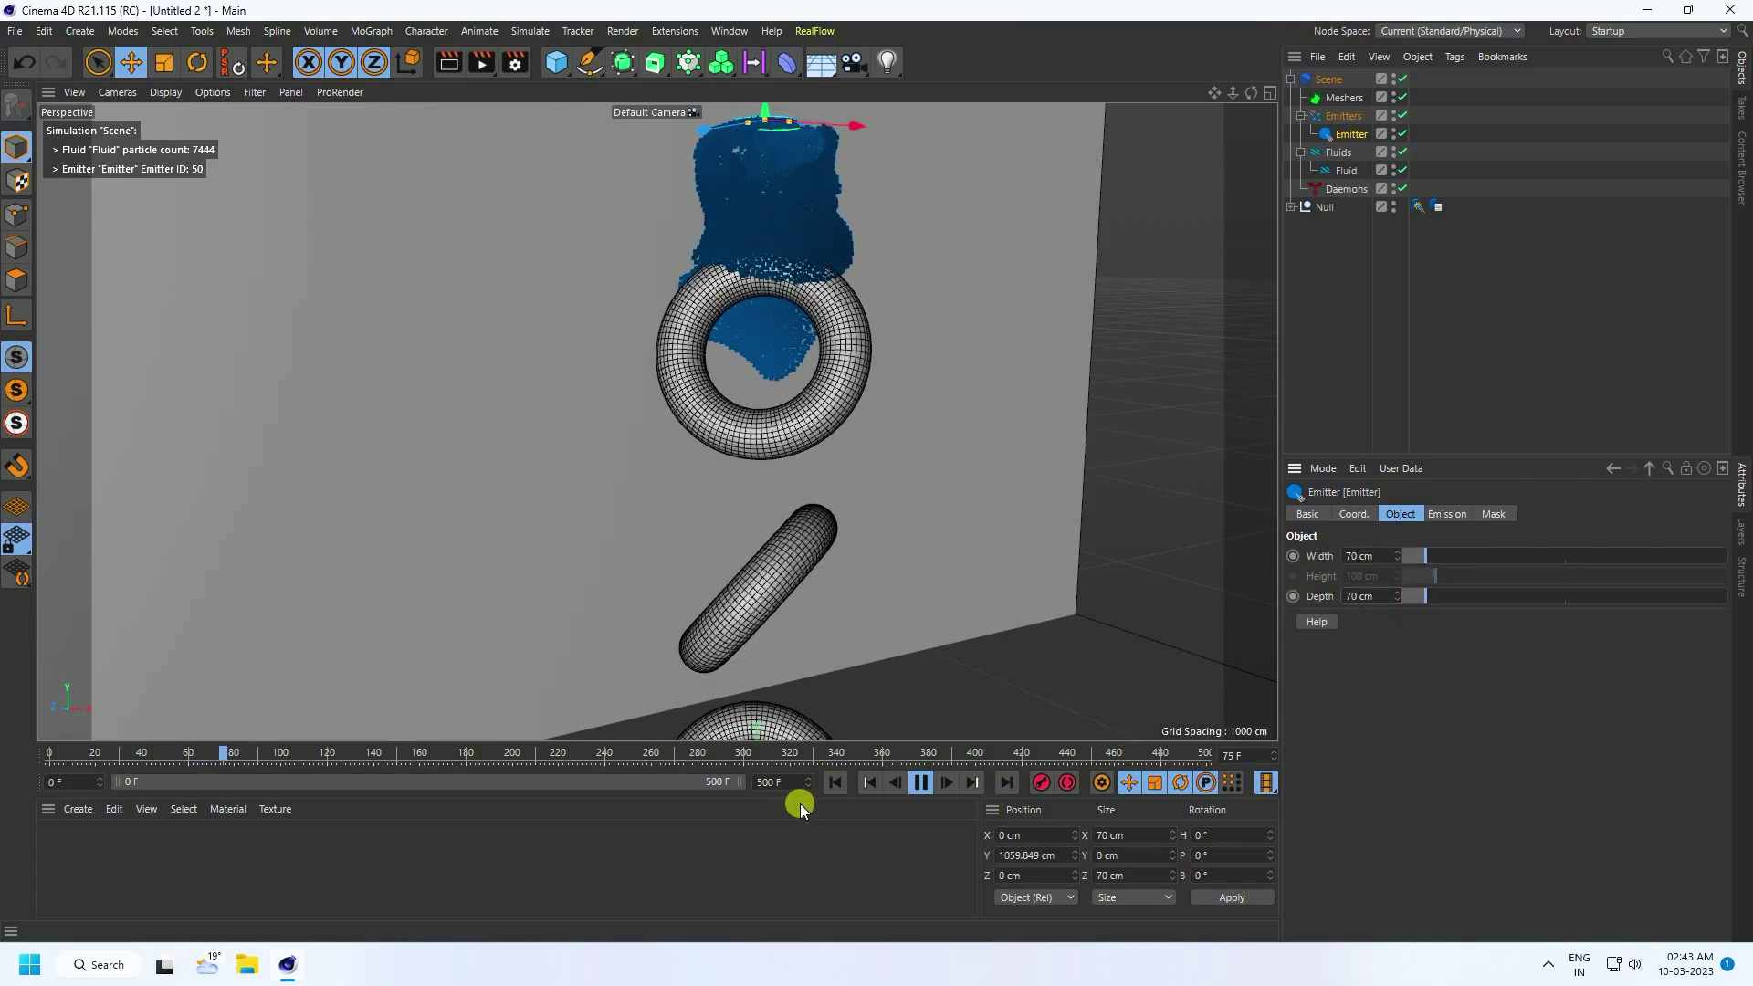
pyautogui.click(920, 782)
pyautogui.click(835, 782)
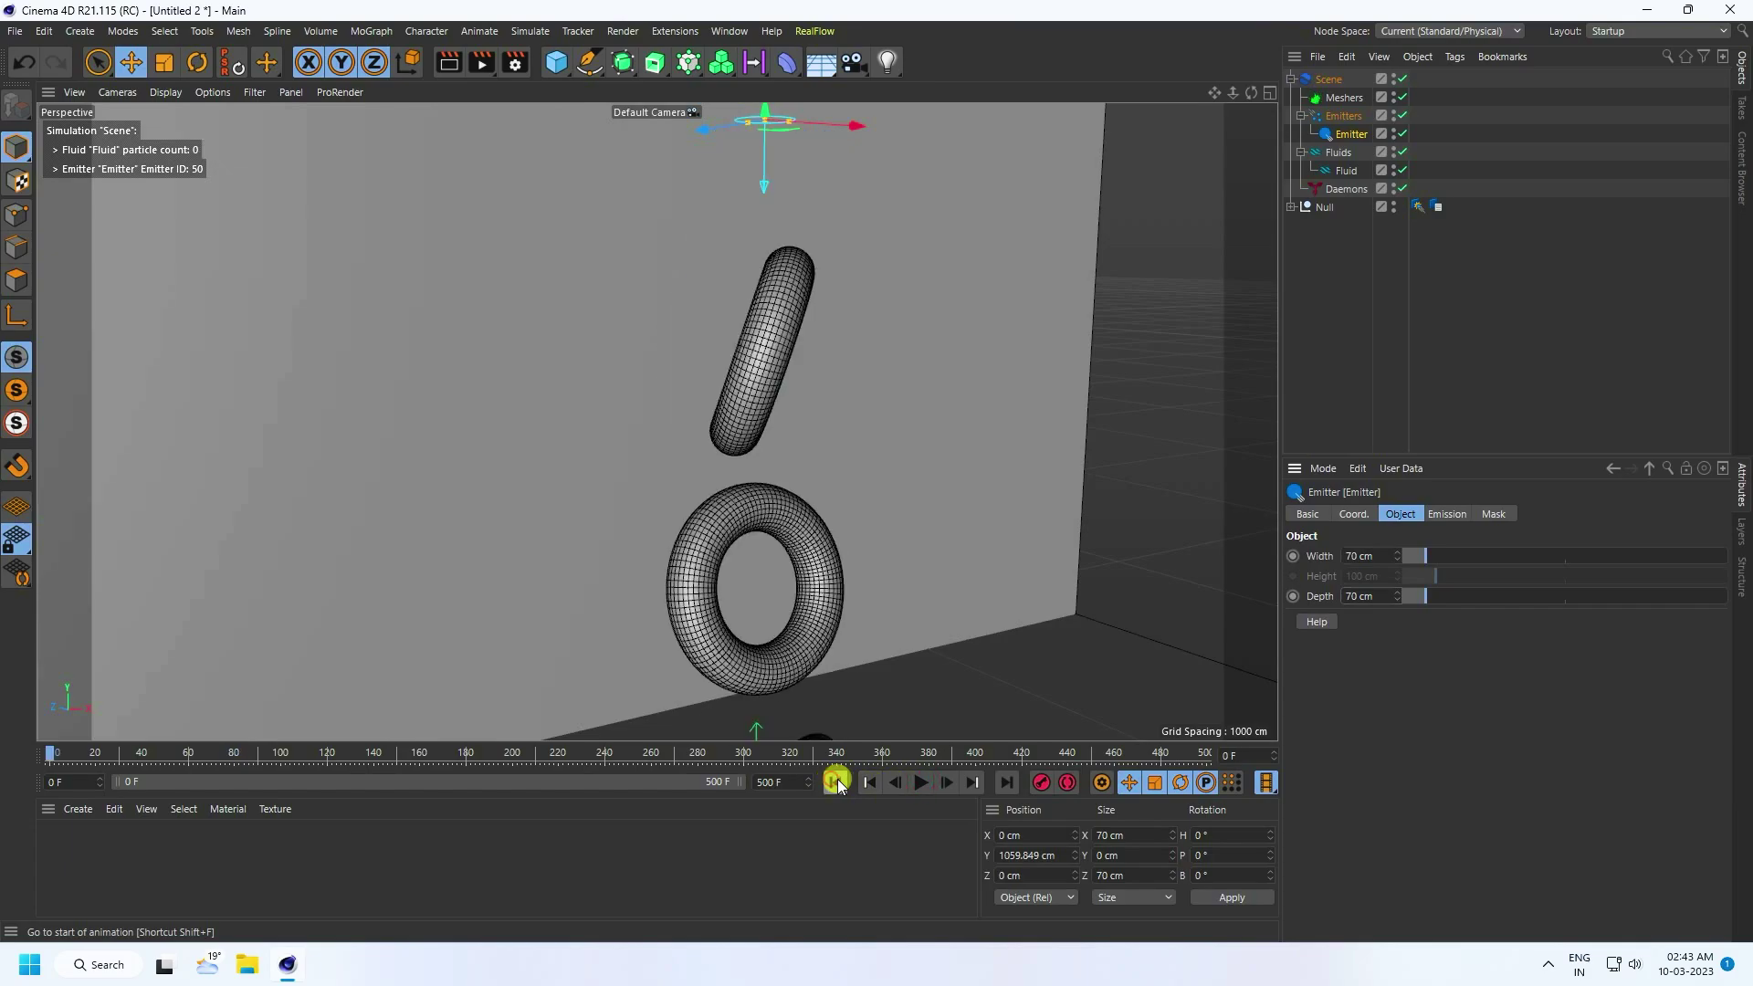
# Play the simulation to check the stream from the resized emitter, stop it and return to frame 0.
pyautogui.click(917, 782)
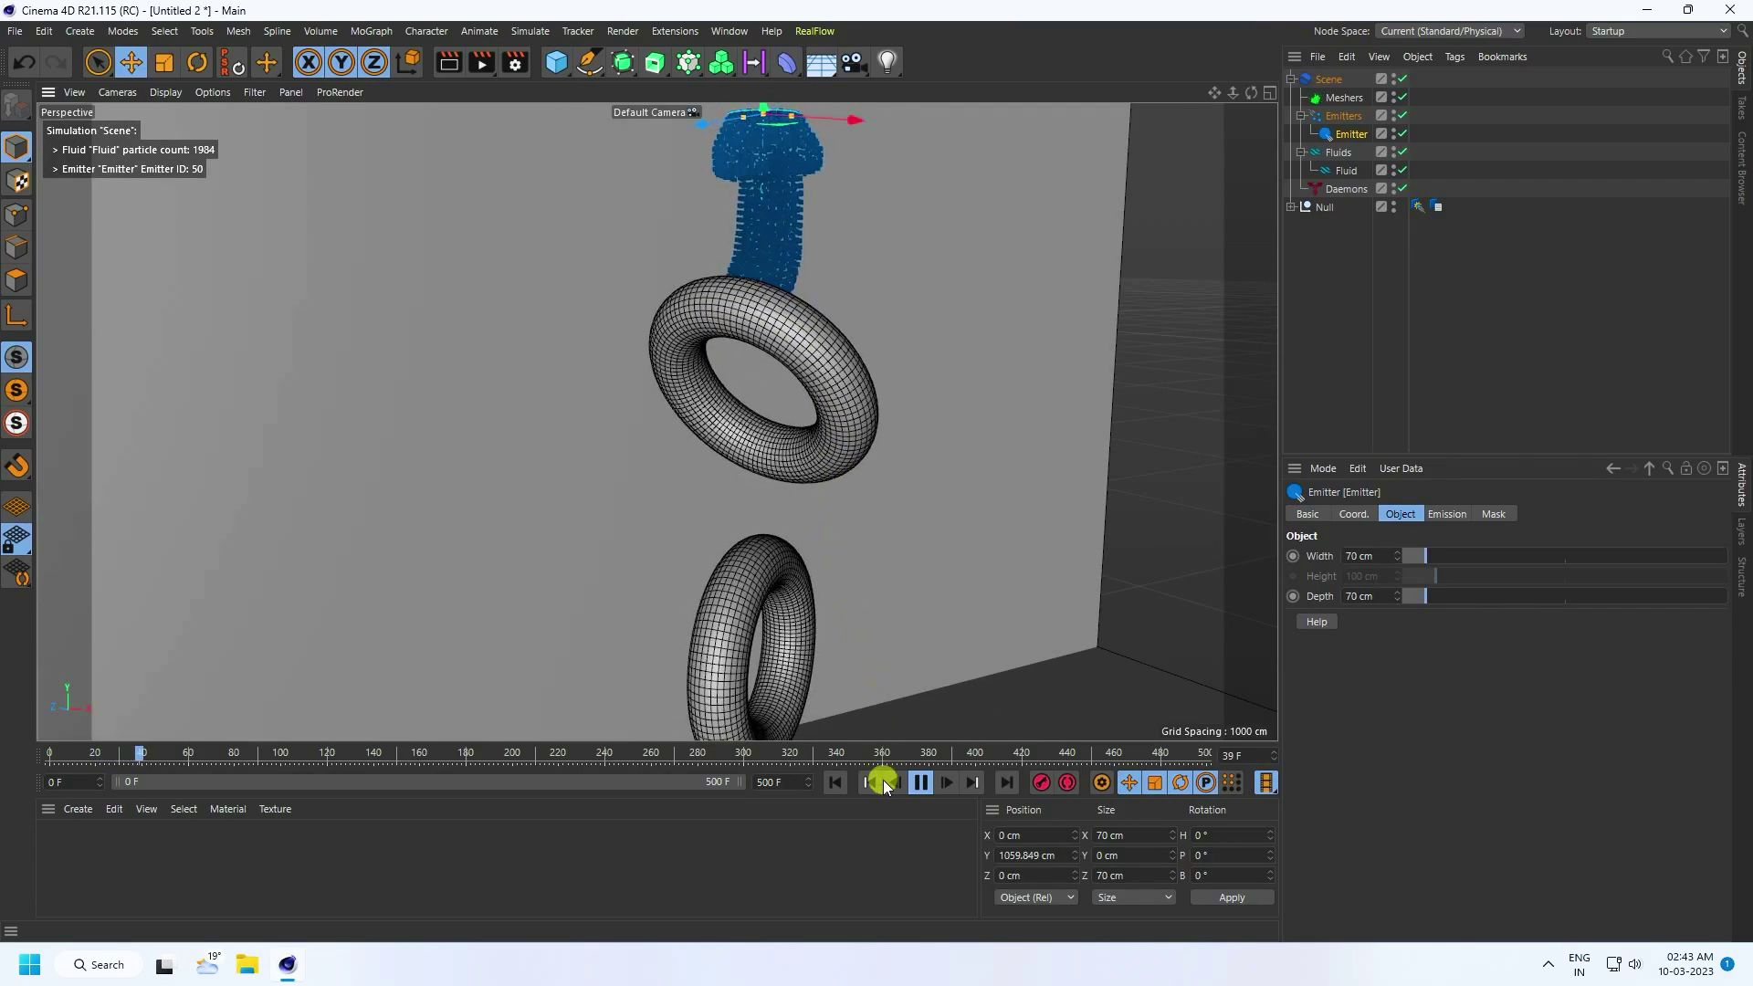
pyautogui.click(917, 783)
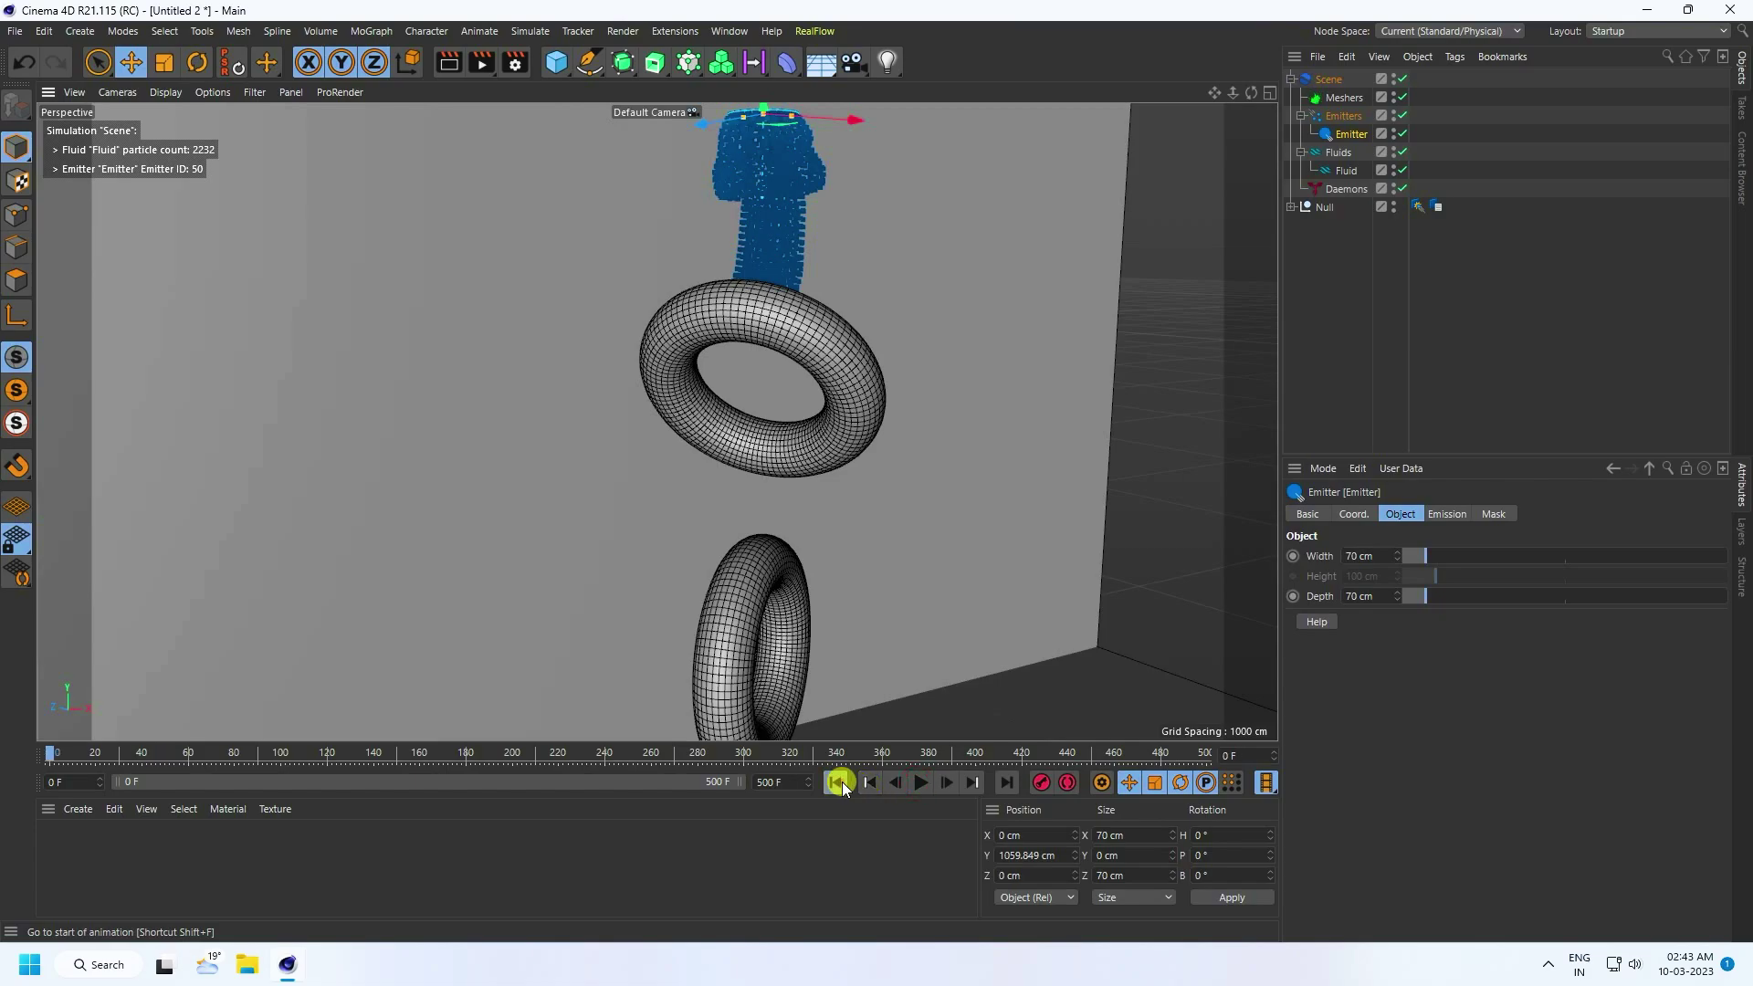
pyautogui.click(840, 784)
# Enable Use GPU in the RealFlow Scene's solver settings with the NVIDIA GeForce GTX 1650 as the device.
pyautogui.click(1328, 80)
pyautogui.scroll(-5, 1507, 879)
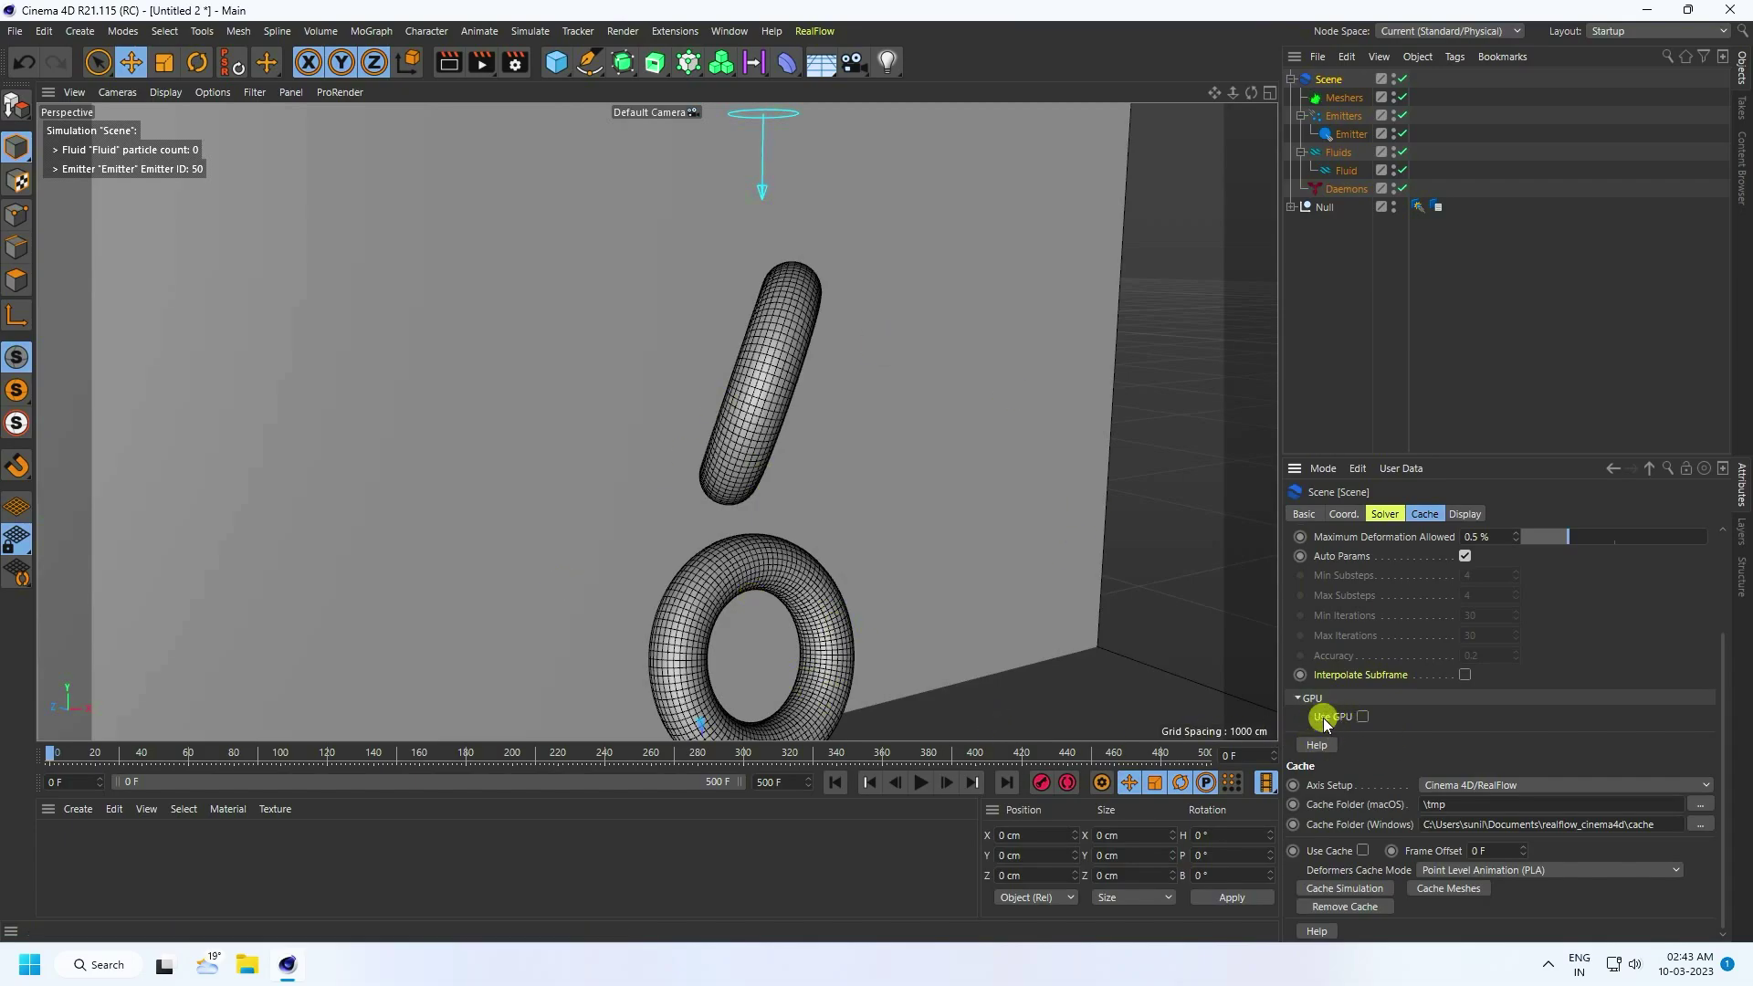
pyautogui.click(1373, 737)
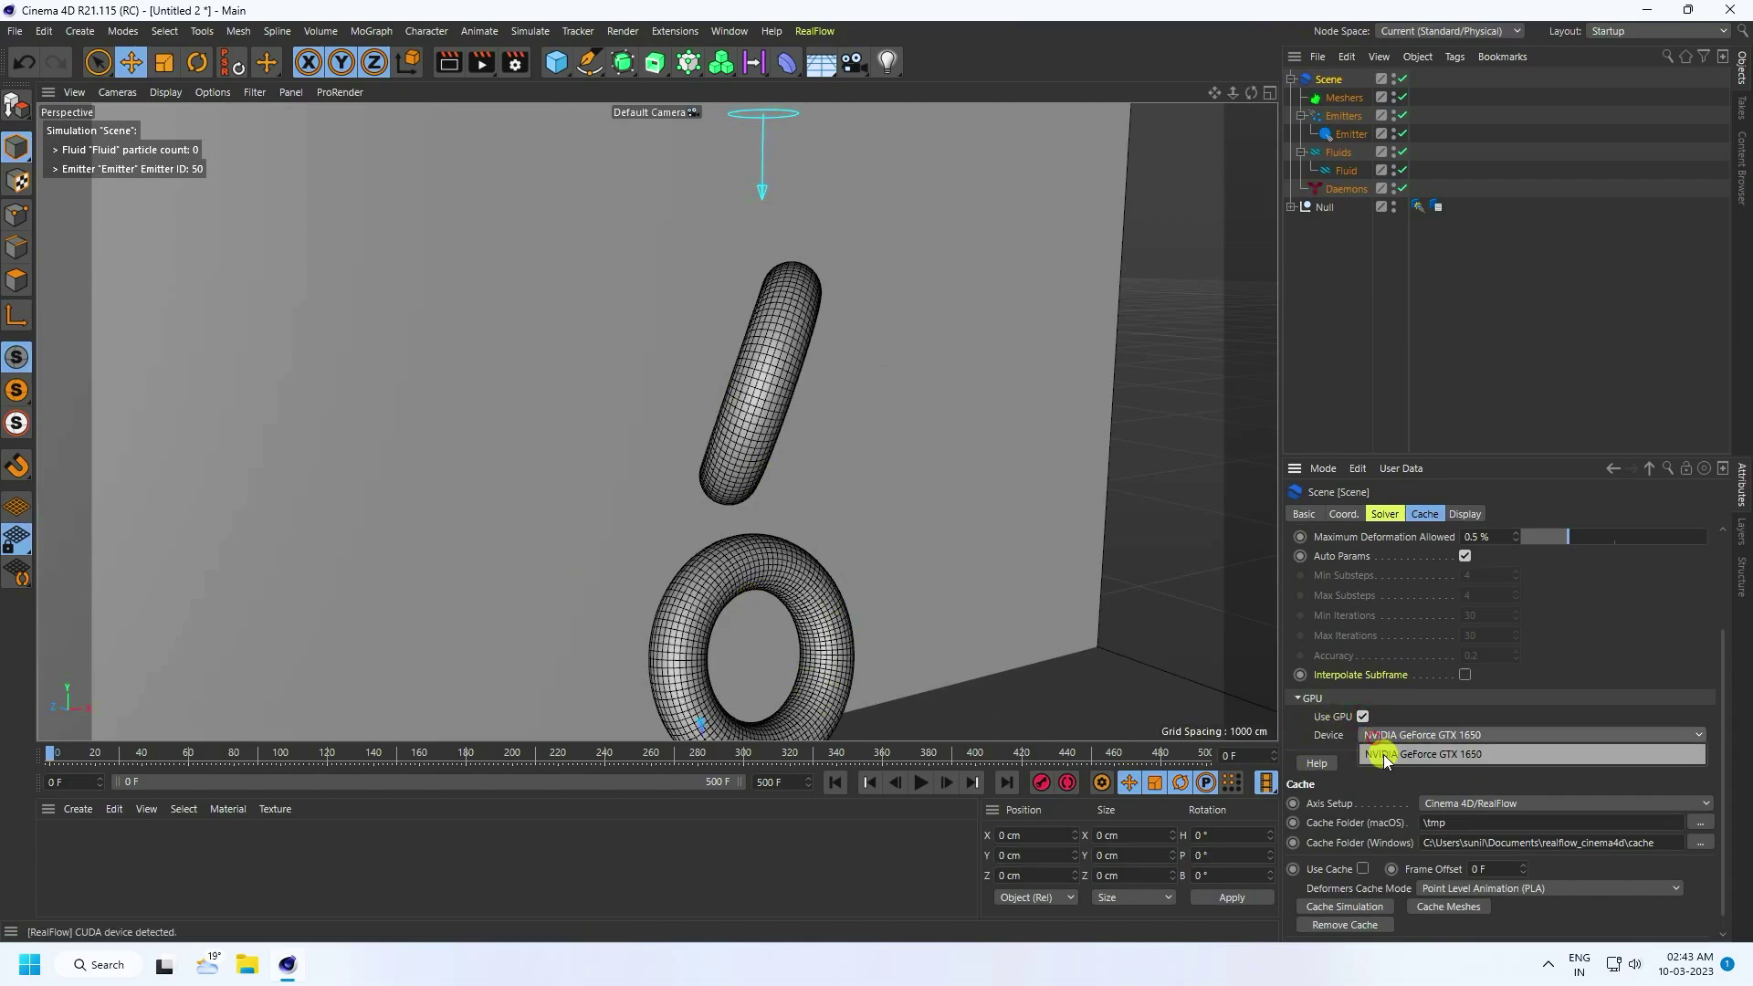
pyautogui.click(1392, 757)
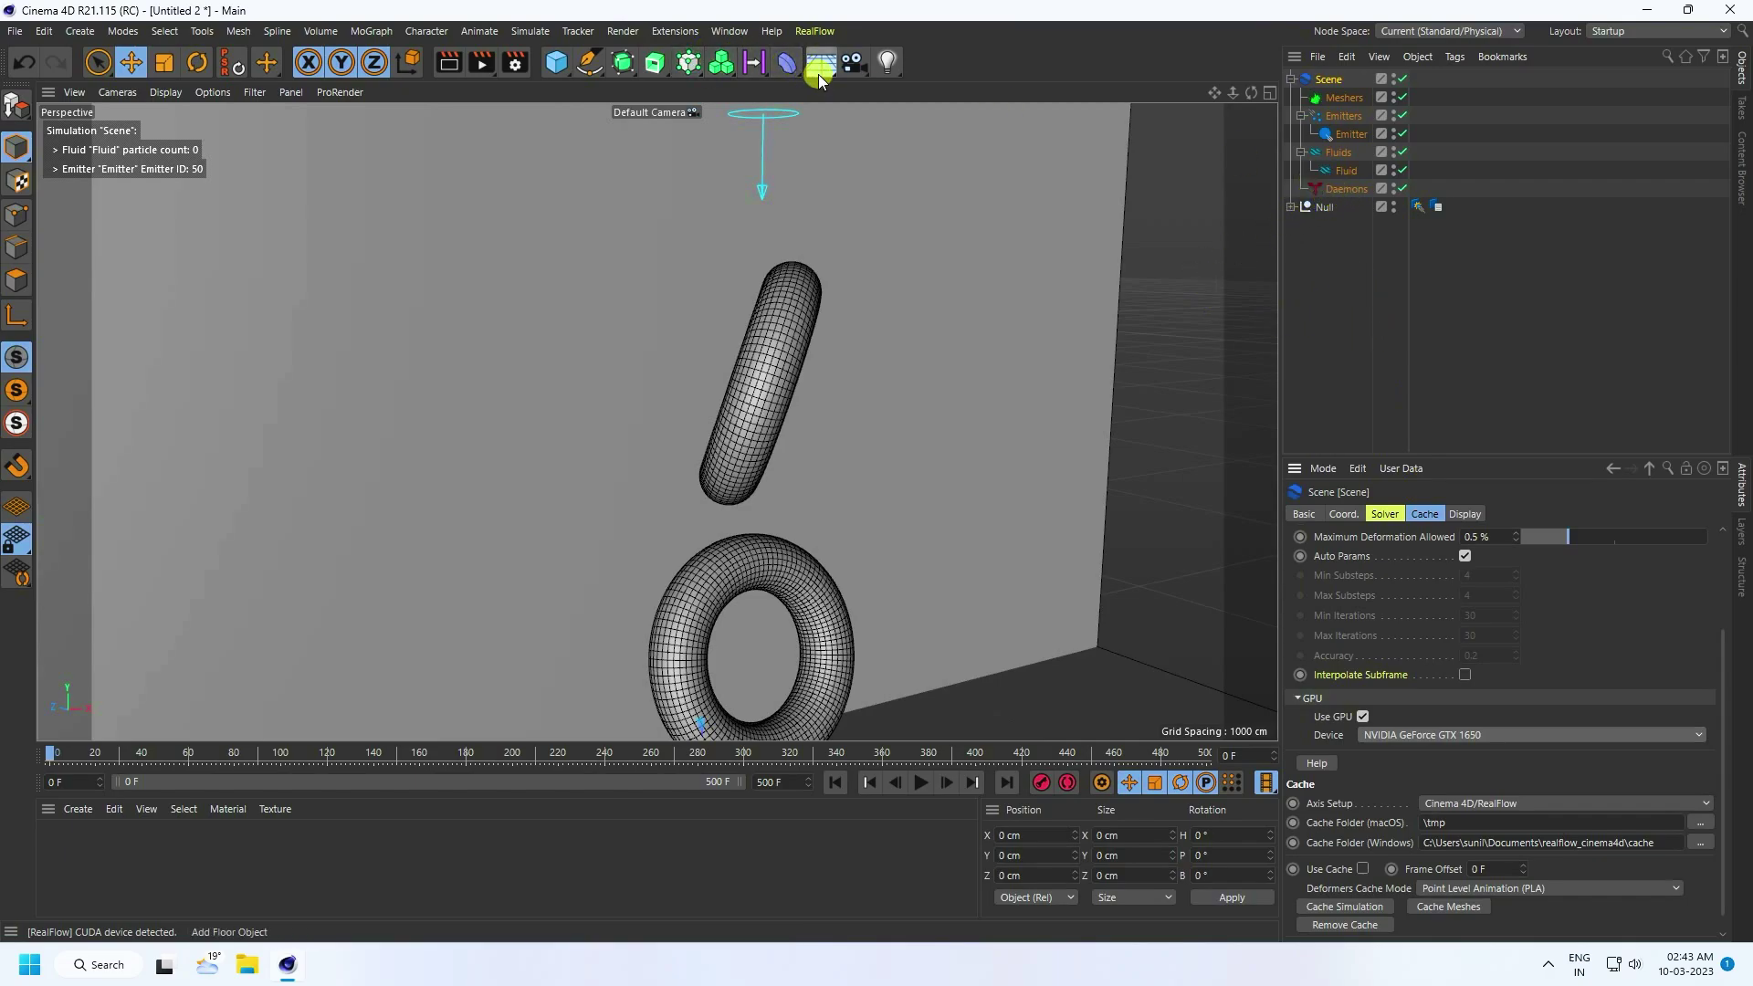
# Add a RealFlow Gravity daemon to the scene and play the simulation with nothing selected.
pyautogui.click(811, 32)
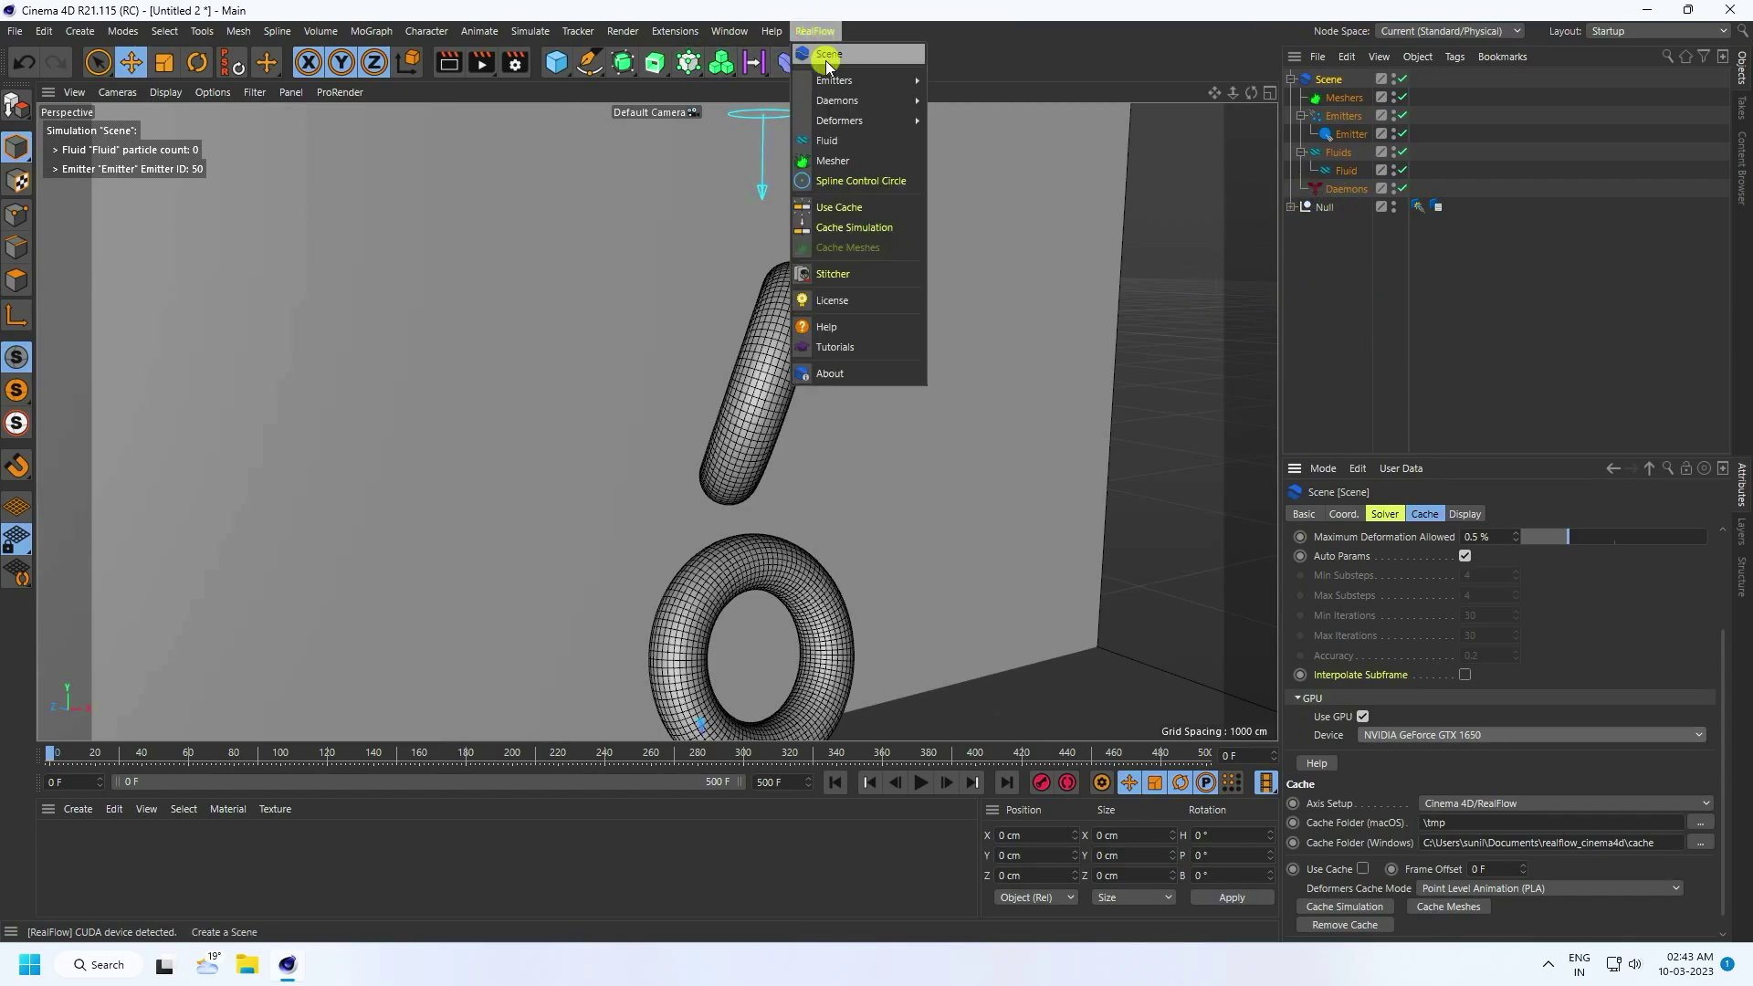
pyautogui.moveTo(824, 97)
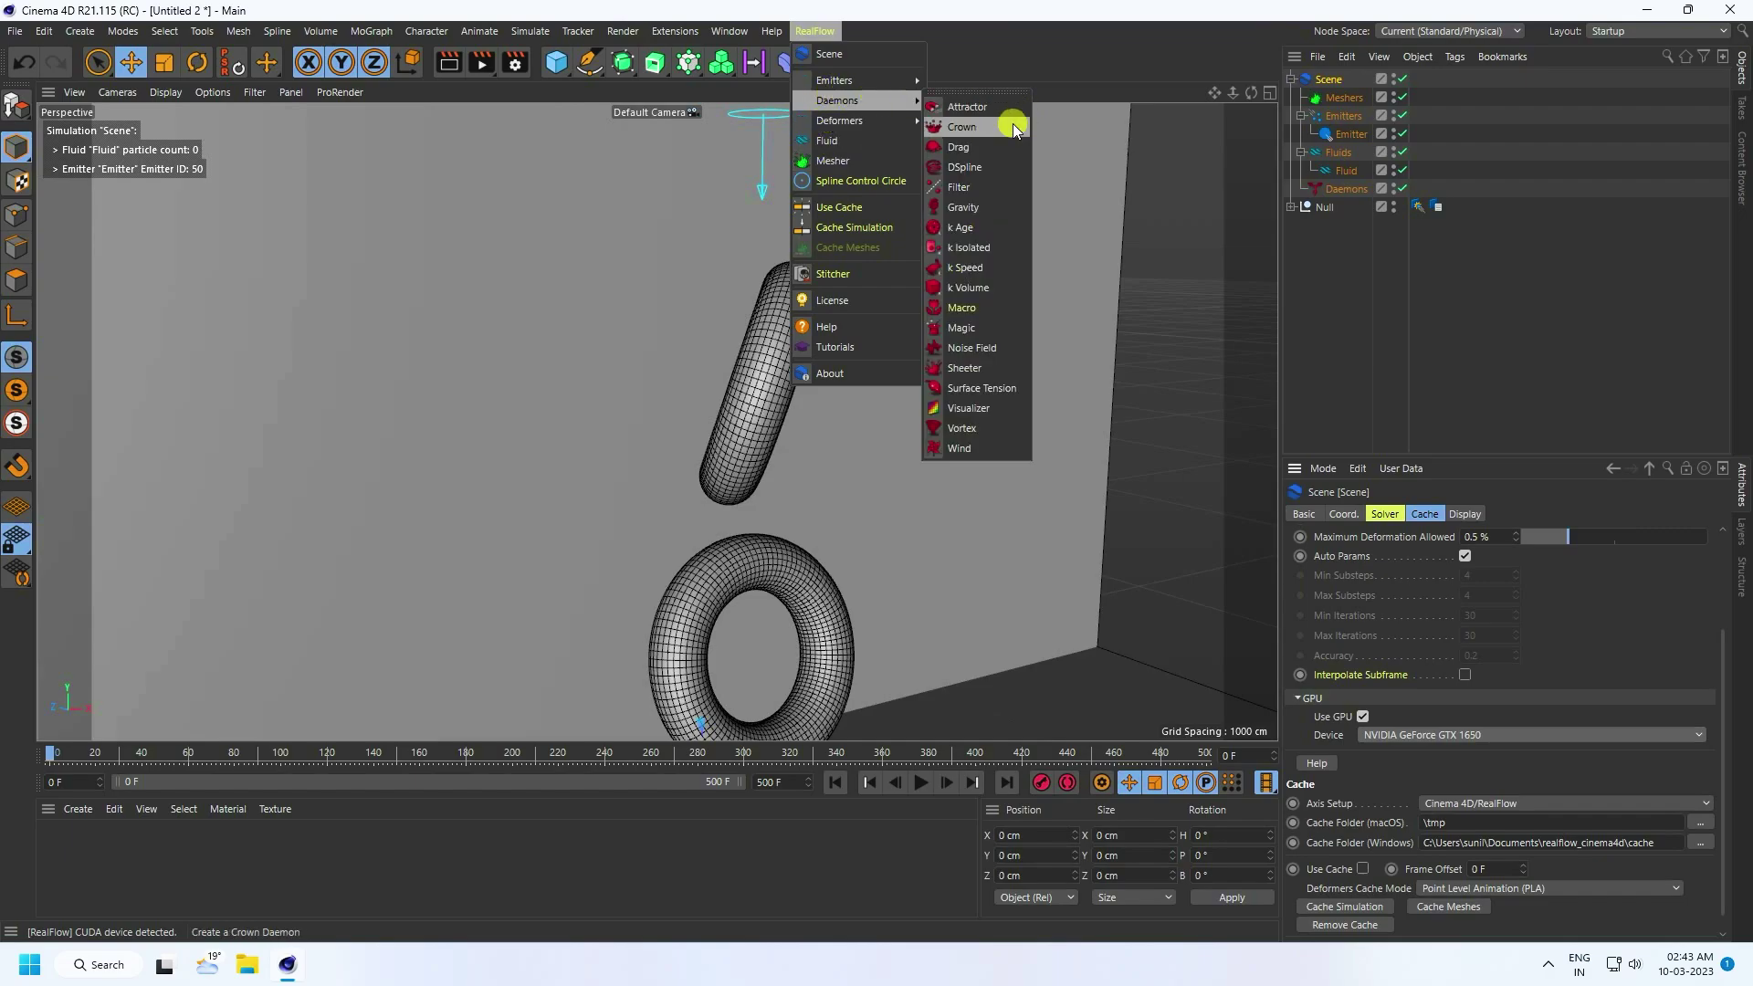
pyautogui.click(986, 209)
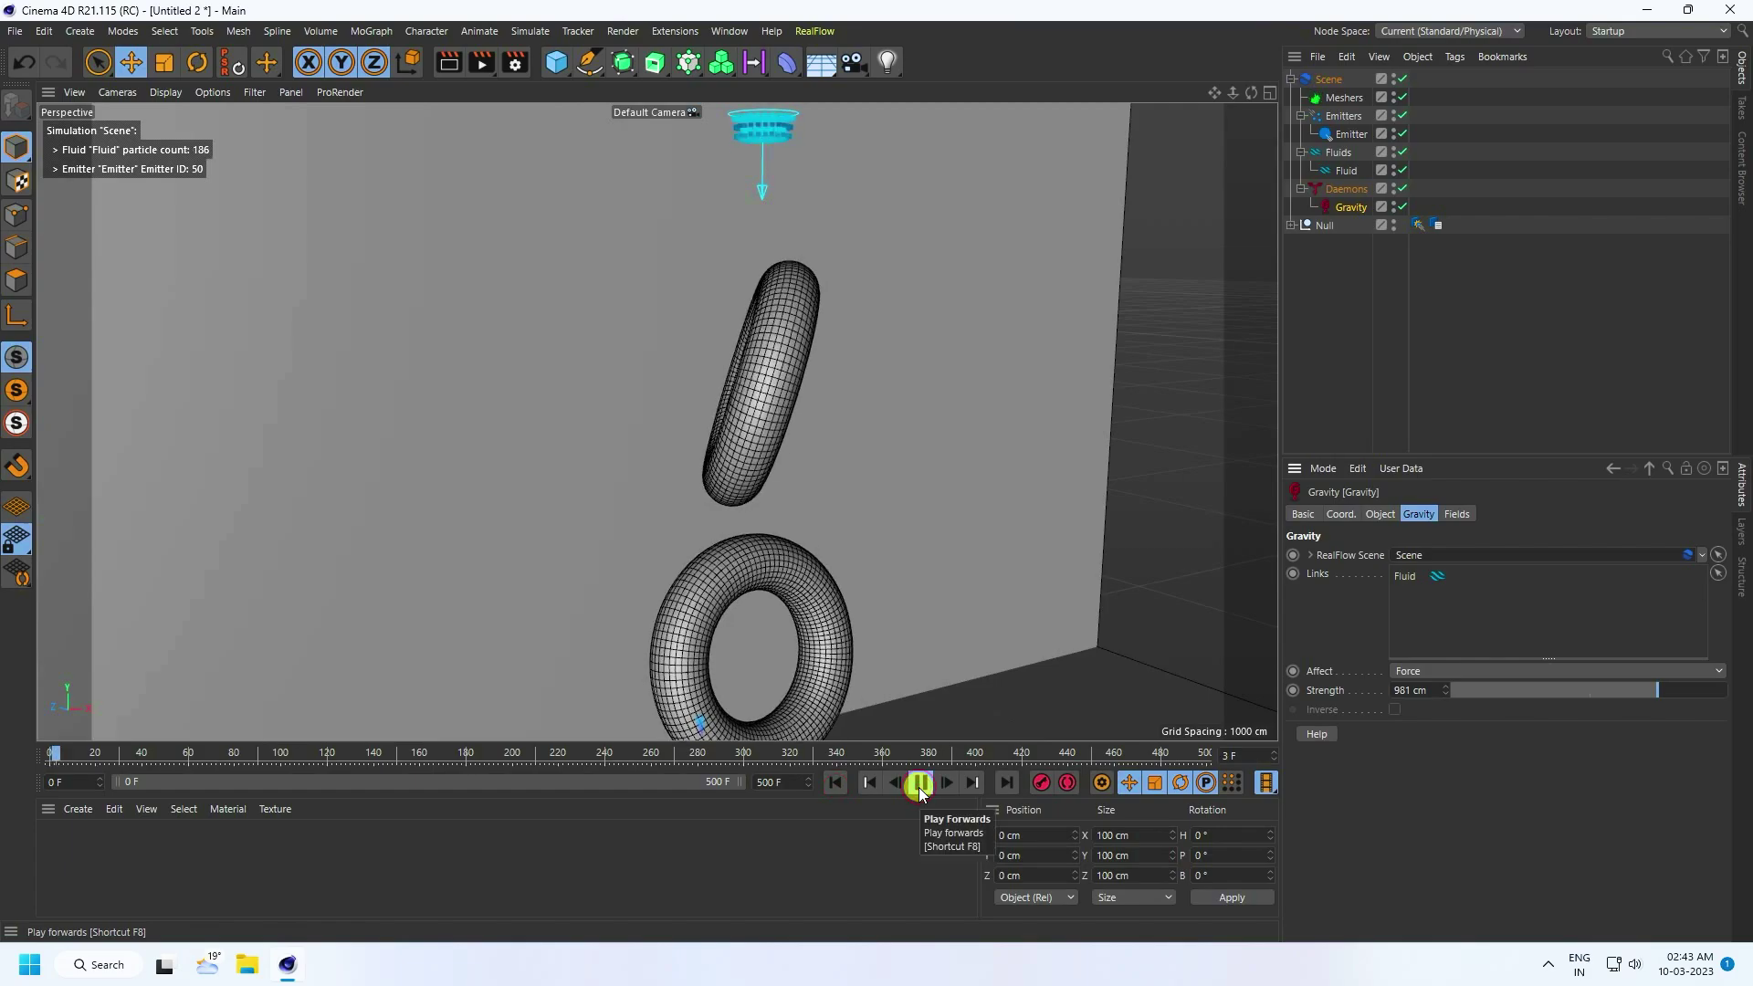
pyautogui.click(1164, 369)
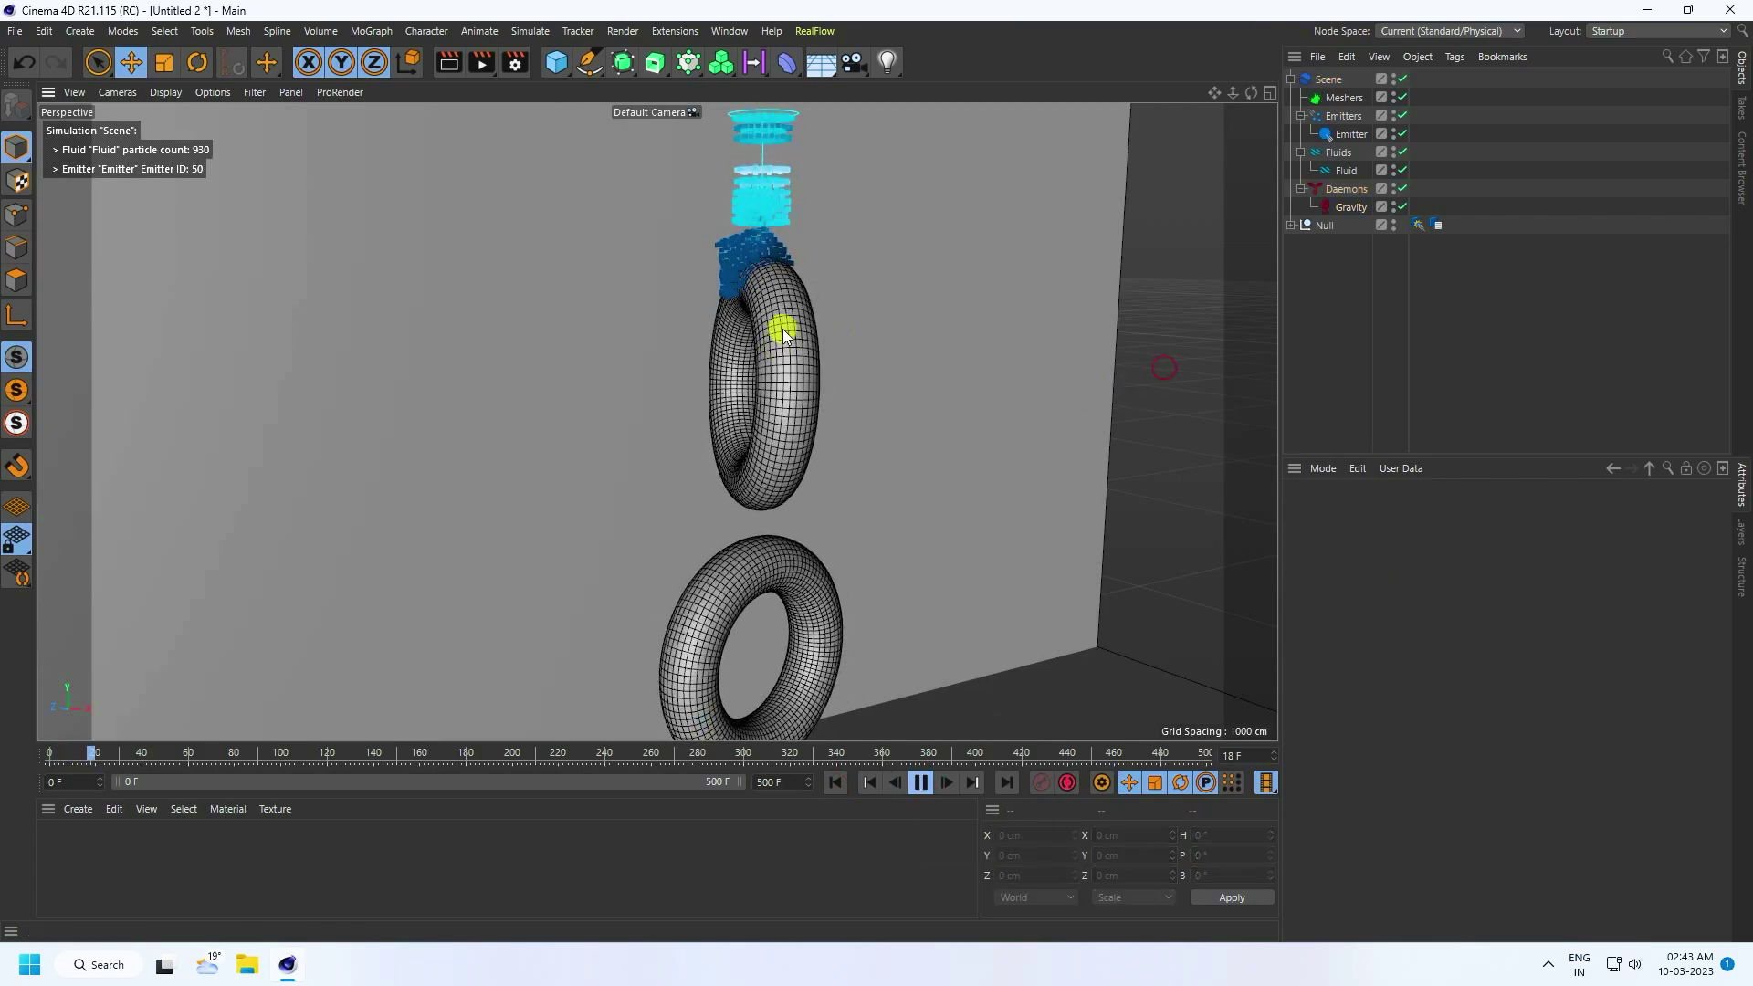
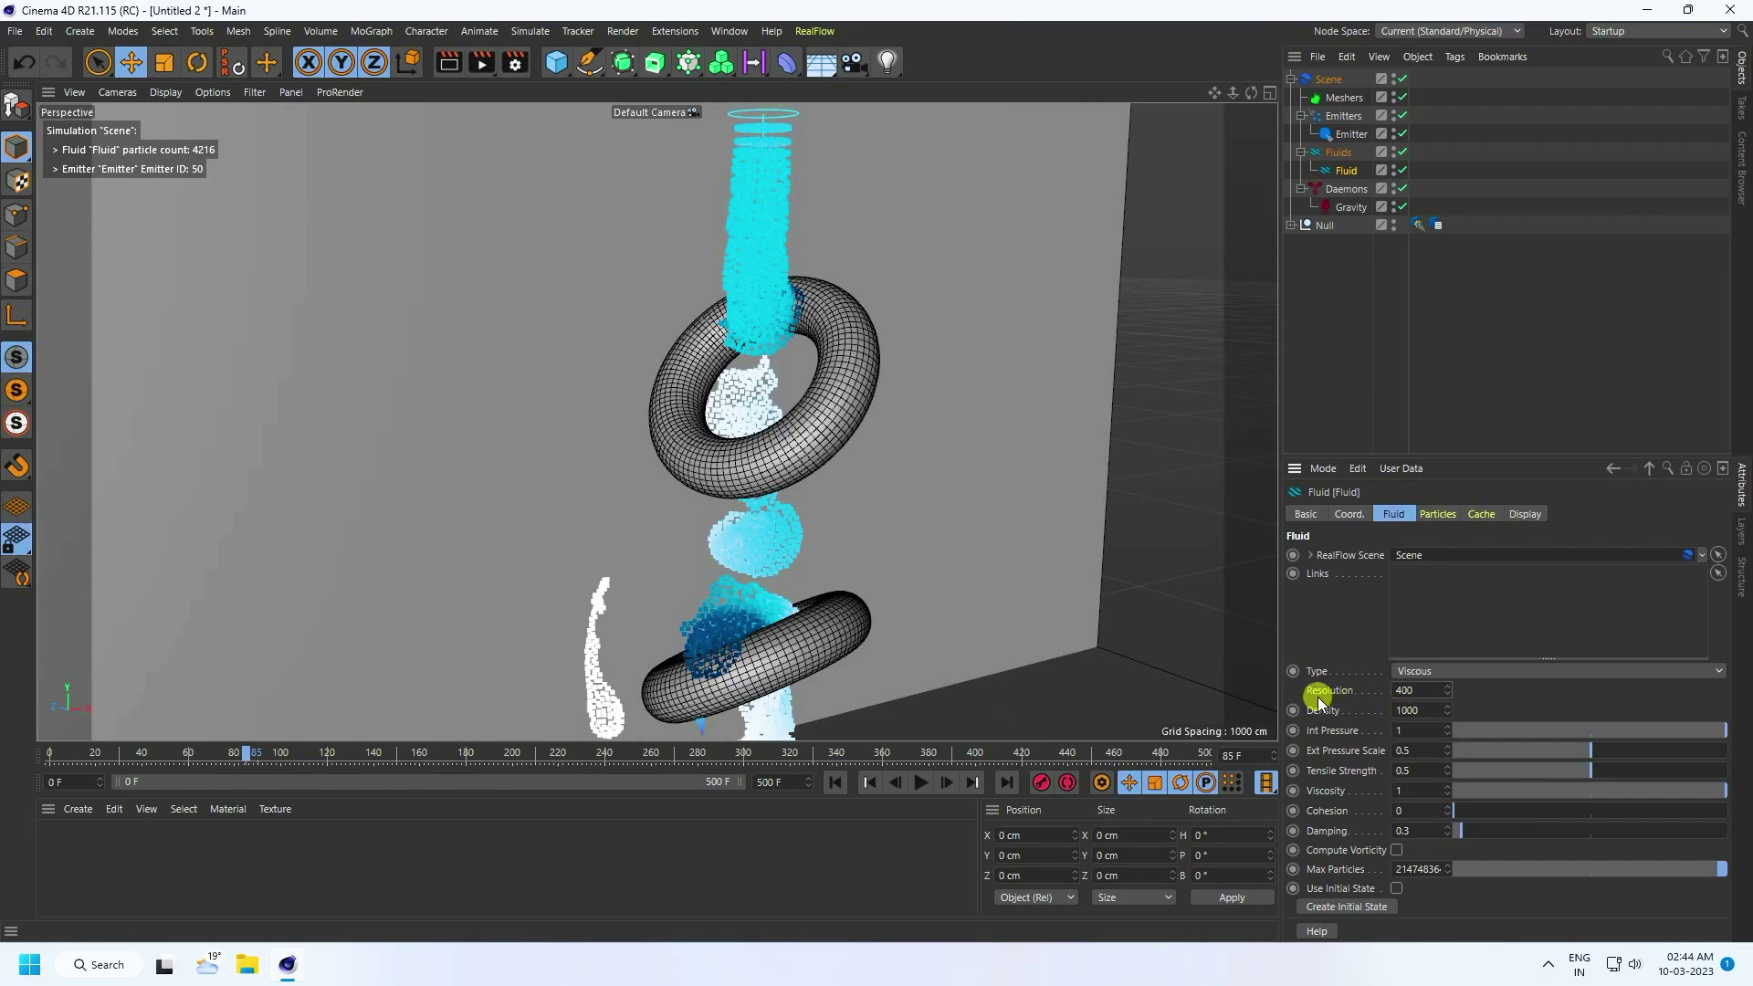
# Set the Fluid object's Resolution to 100, Density to 10000, Viscosity to 0.15 and Damping to 1.
pyautogui.moveTo(1423, 689); pyautogui.dragTo(1368, 692)
pyautogui.write('100')
pyautogui.click(1415, 787)
pyautogui.press('Return')
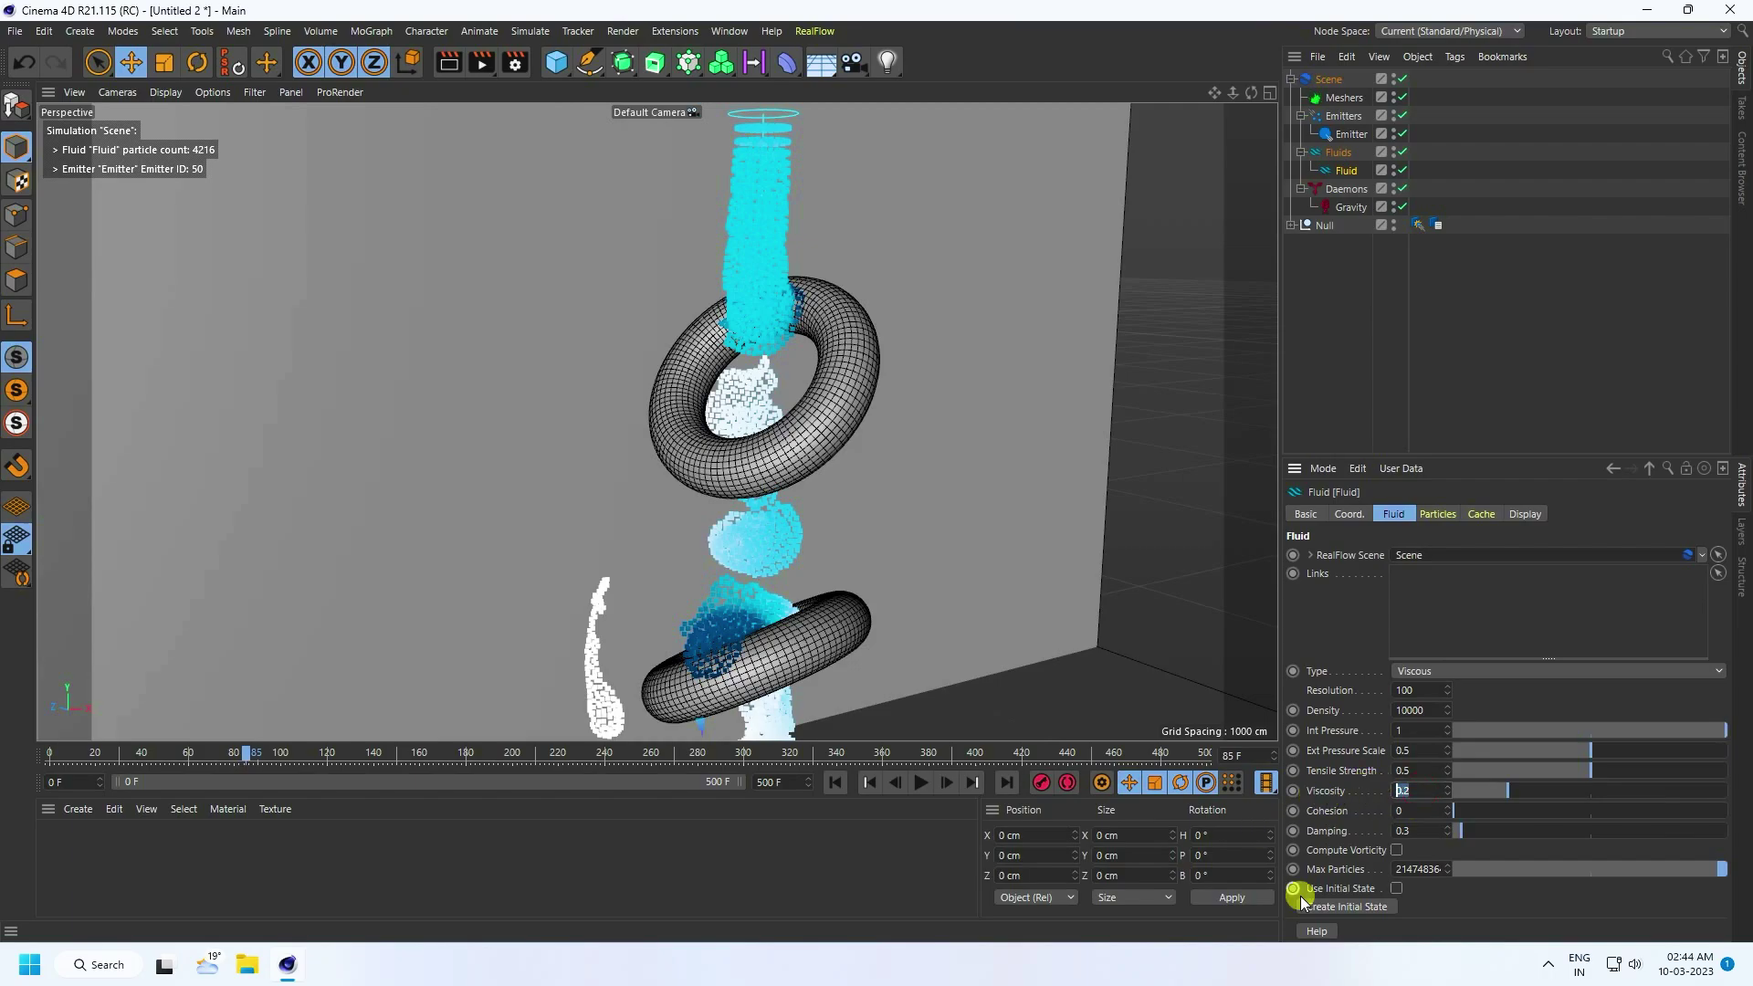
pyautogui.click(1418, 797)
pyautogui.click(1424, 831)
# Replay the simulation from frame 0, examine closely how the fluid hits the first ring, and stop playback.
pyautogui.click(833, 782)
pyautogui.click(920, 782)
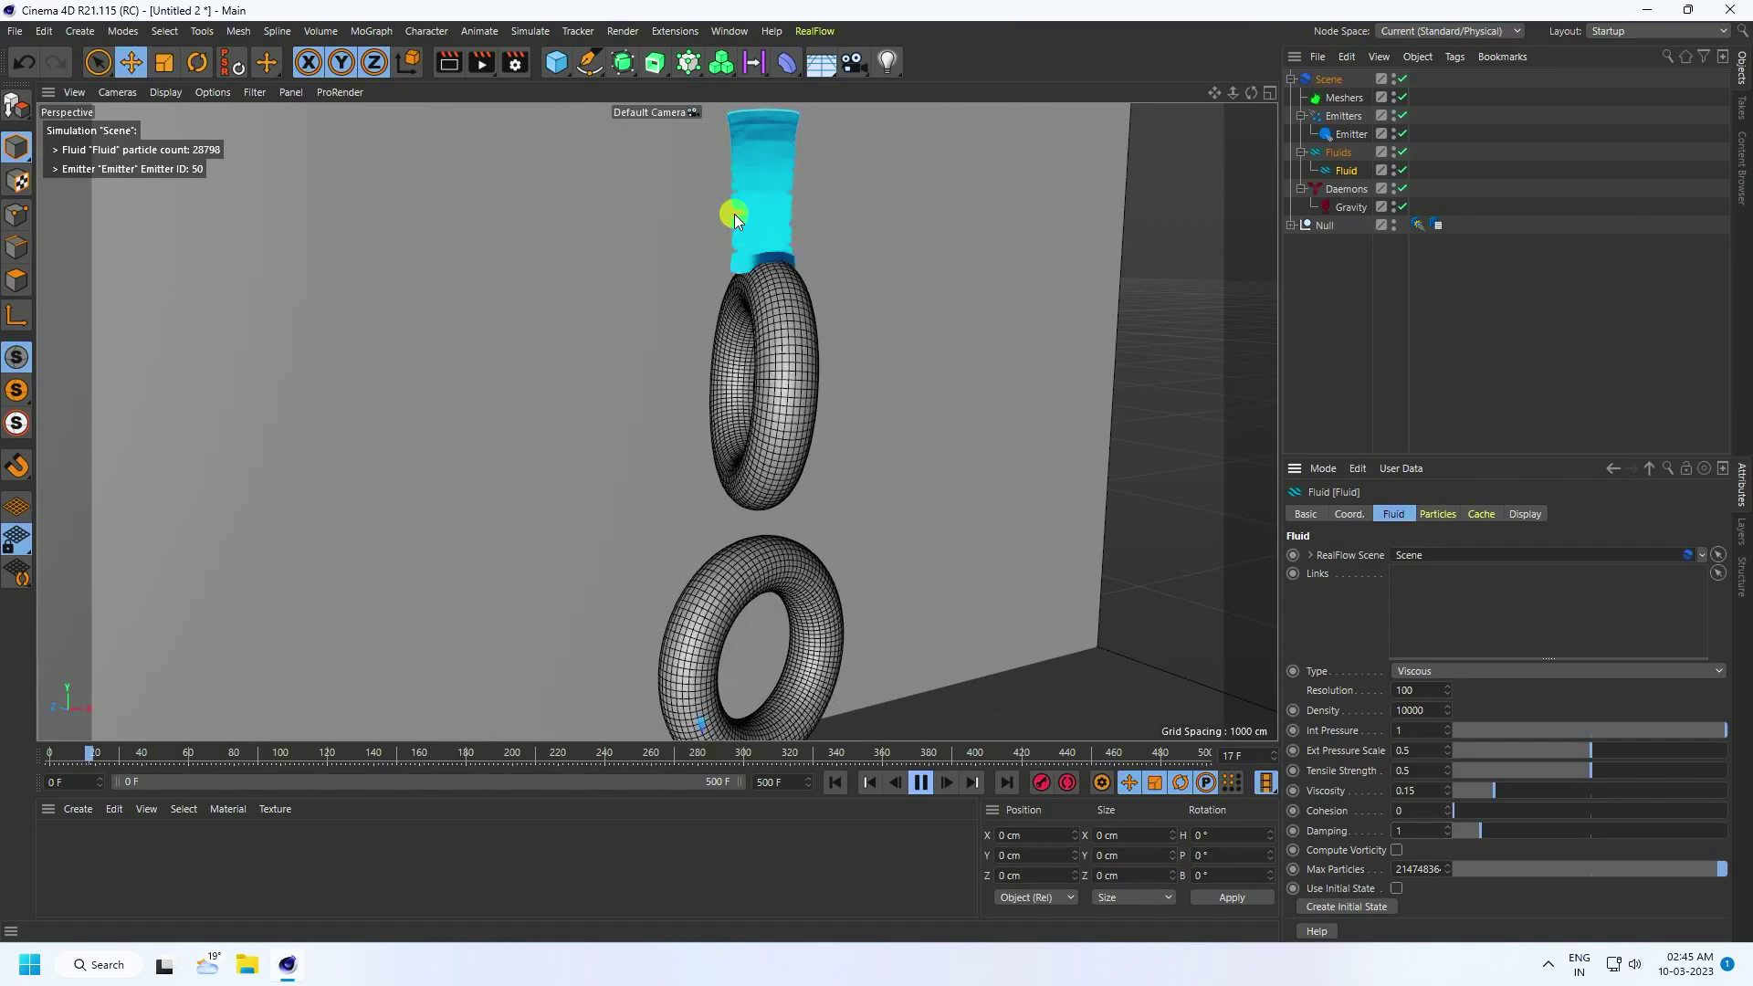
pyautogui.scroll(5, 734, 214)
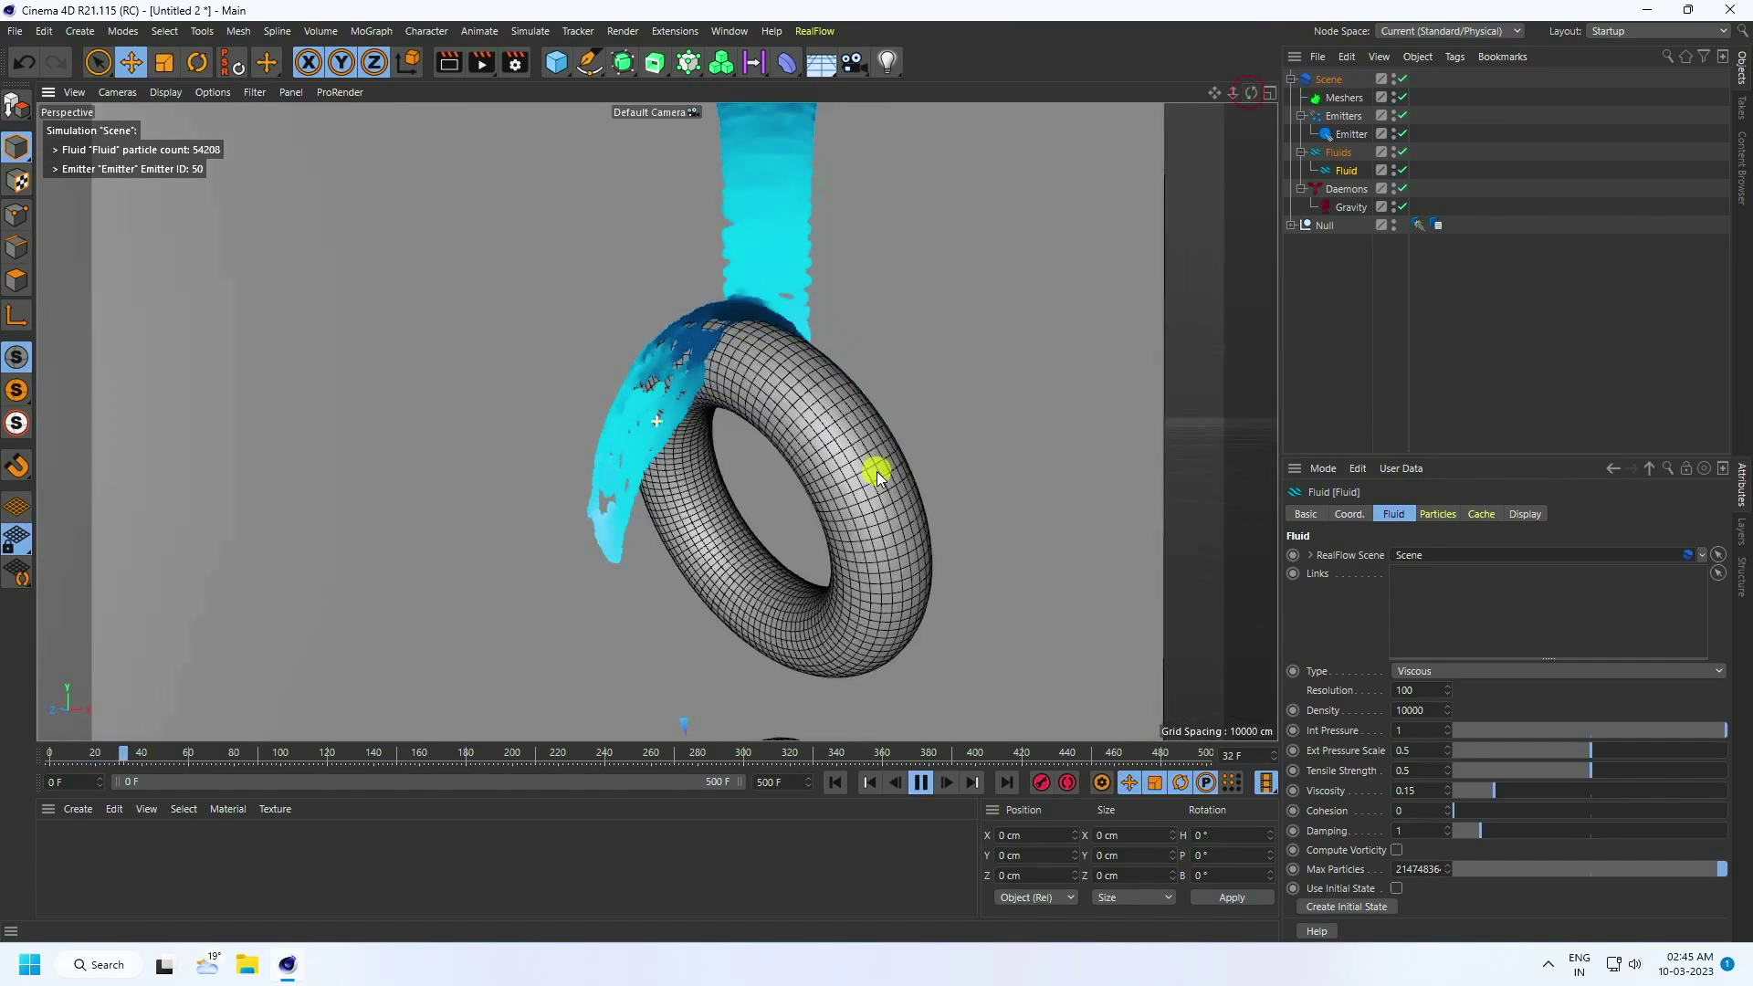
pyautogui.click(923, 784)
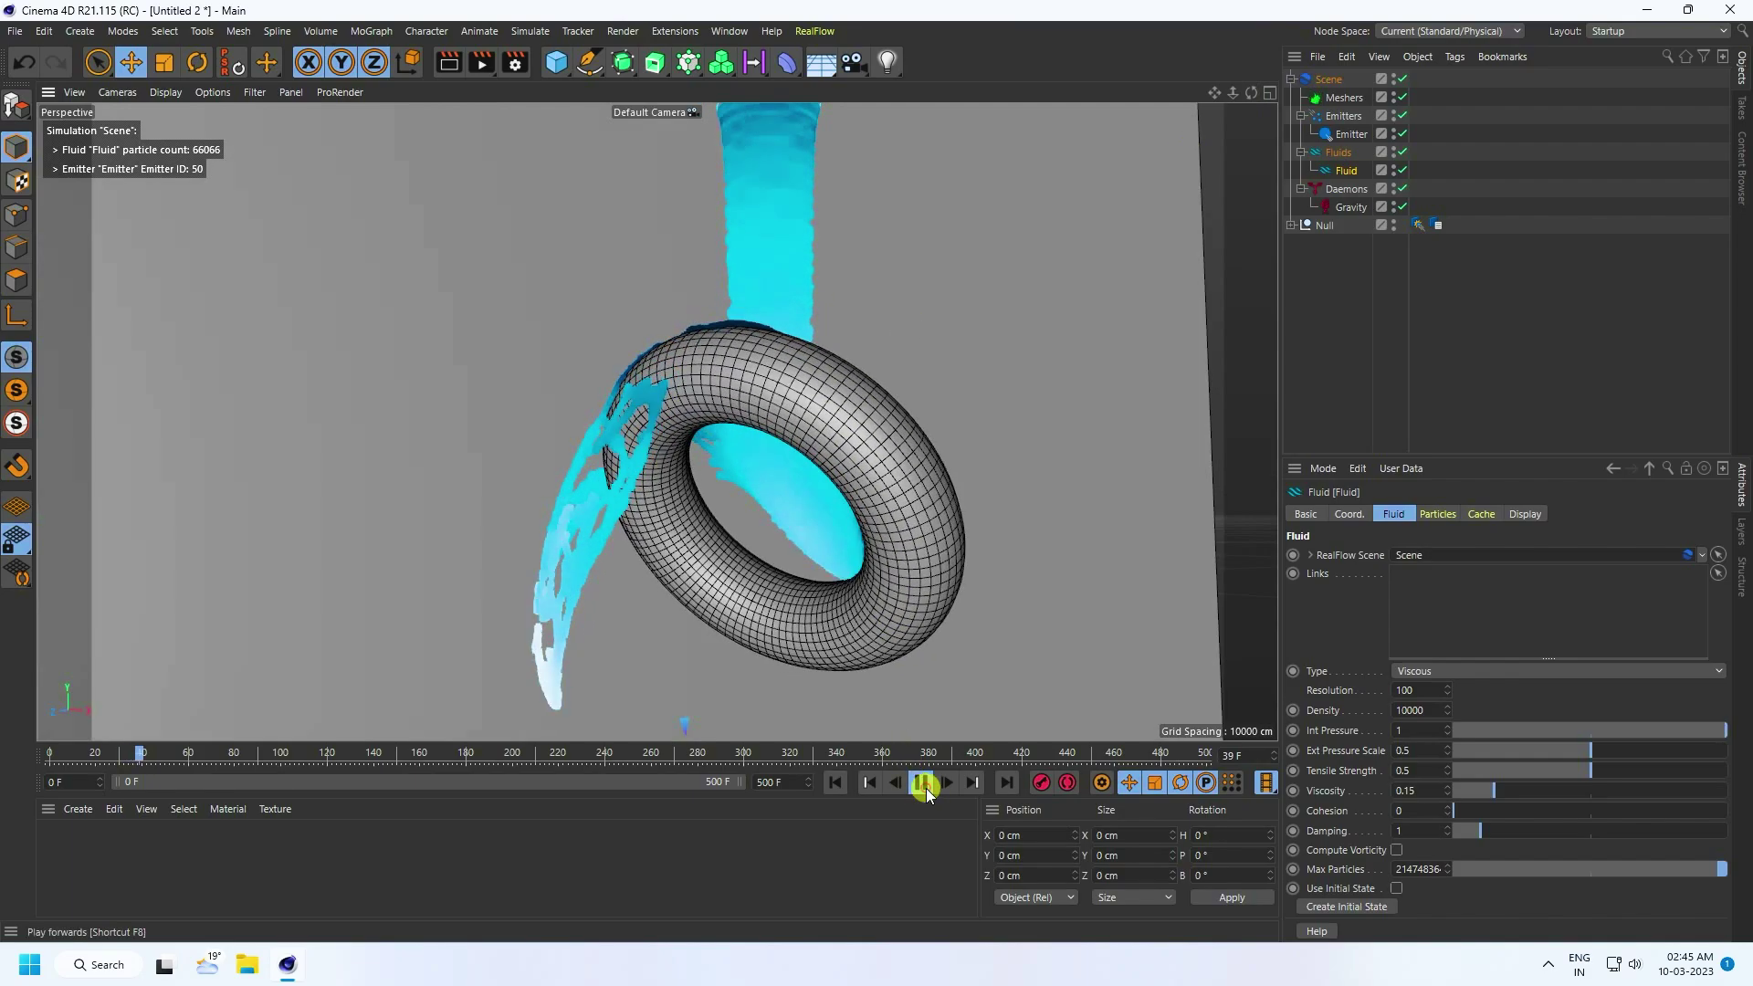
# Set the Fluid object's Resolution to 200, replay the simulation from the start, and return to frame 0.
pyautogui.doubleClick(1423, 689)
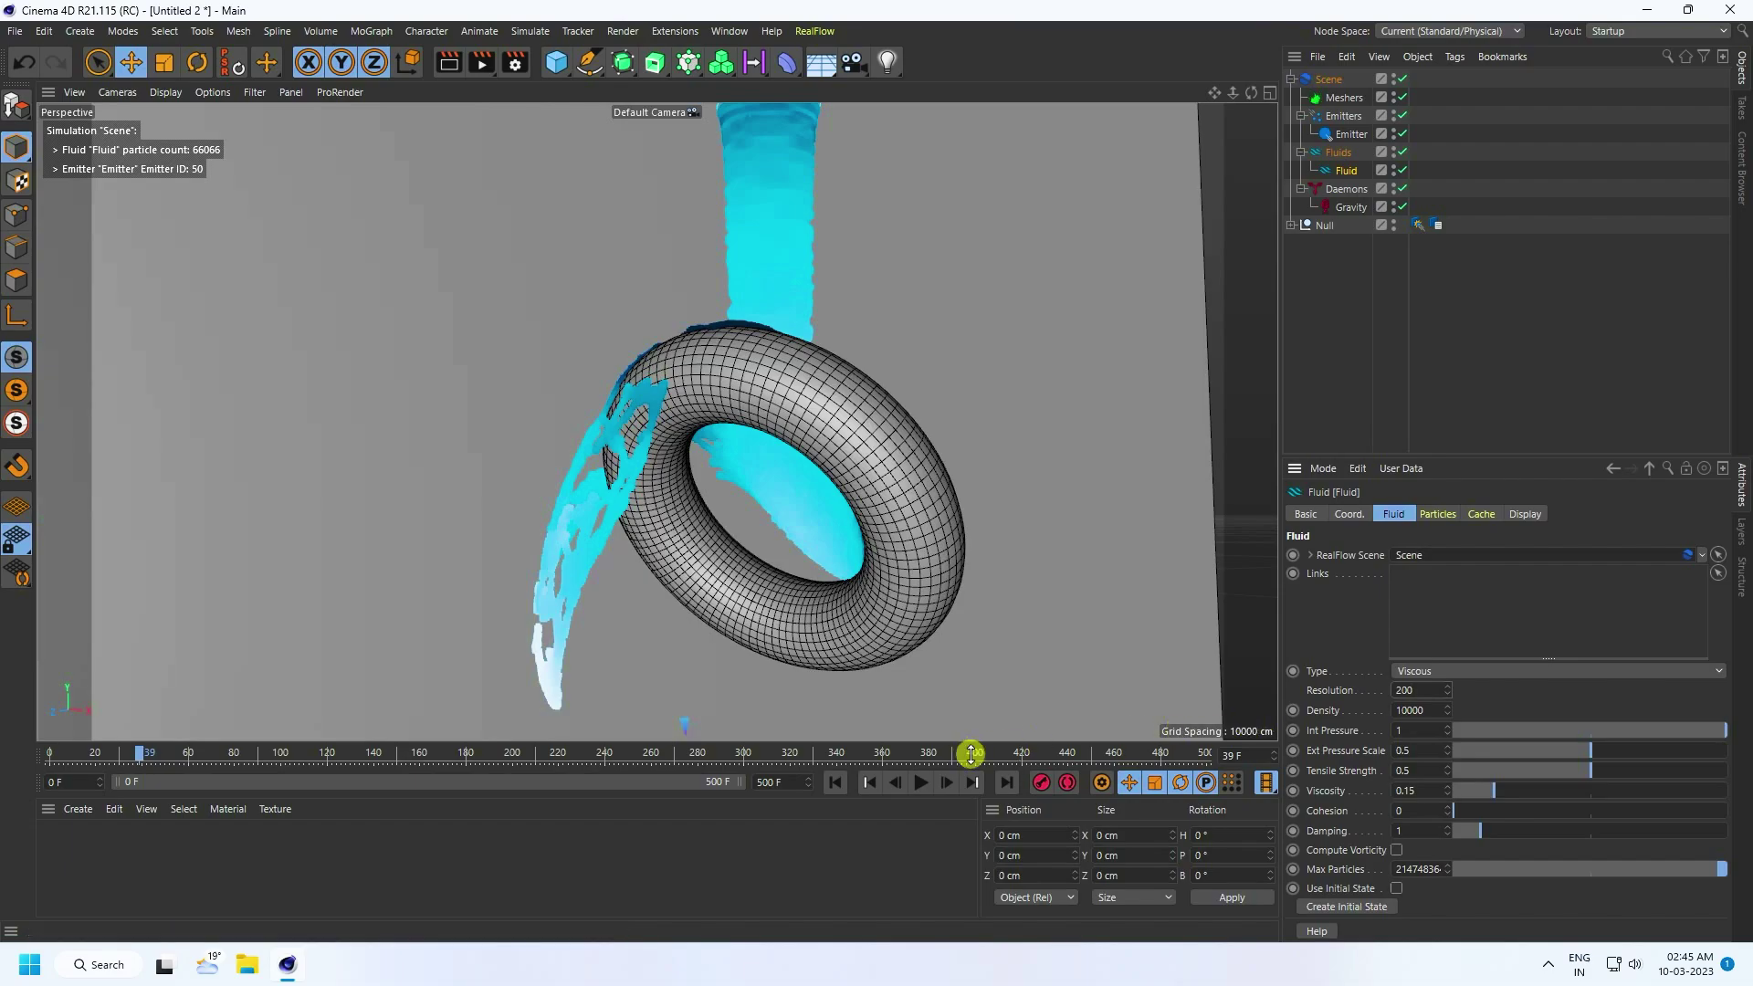
pyautogui.click(834, 783)
pyautogui.click(915, 783)
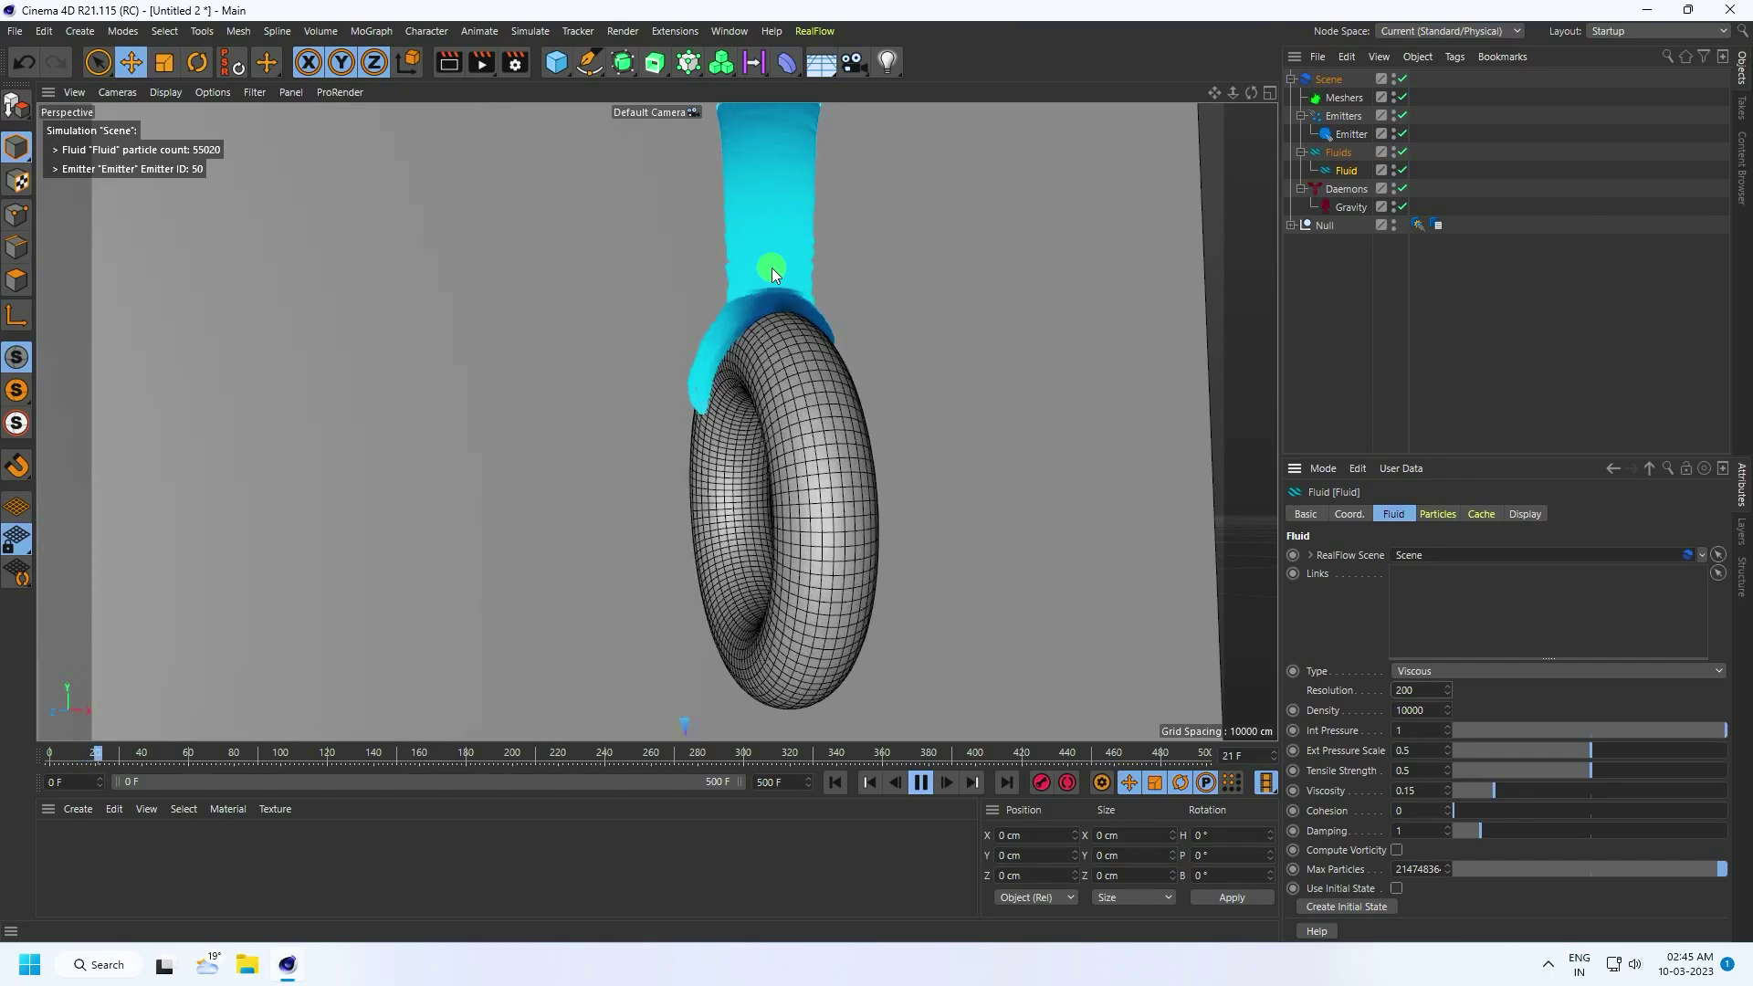
pyautogui.click(920, 782)
pyautogui.click(835, 782)
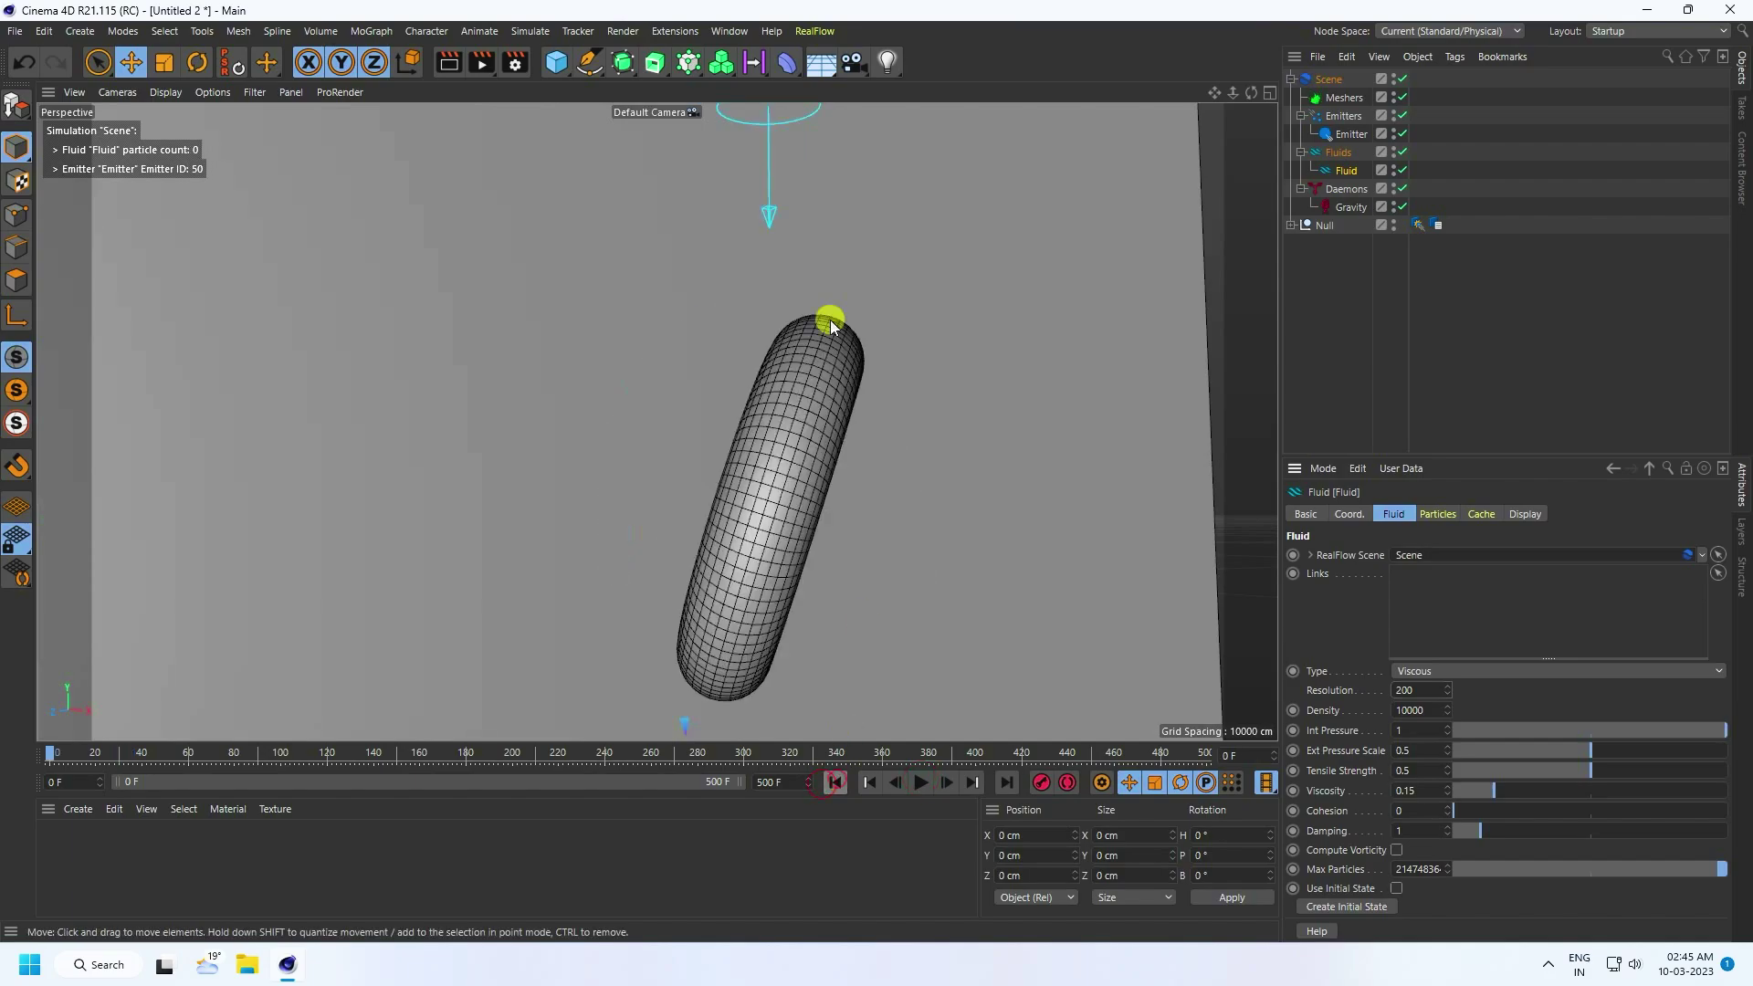
# Add a RealFlow Mesher for the fluid, play the simulation to preview the mesh, and return to frame 0.
pyautogui.click(812, 31)
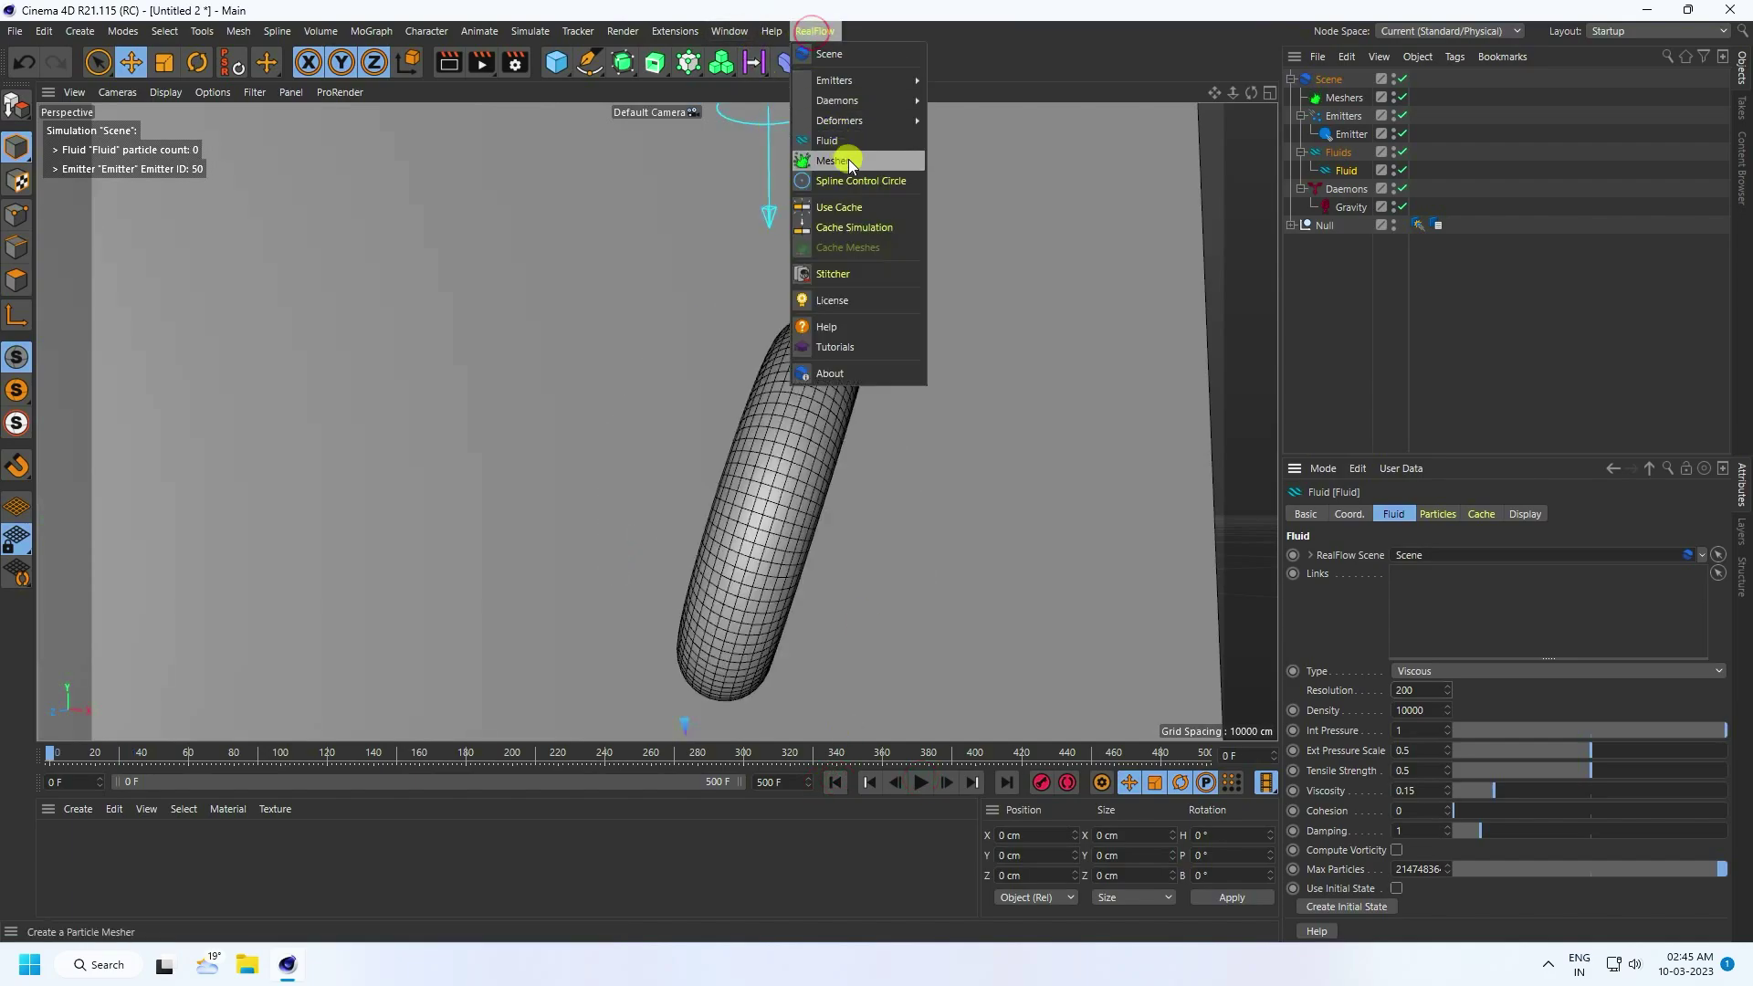
pyautogui.click(847, 160)
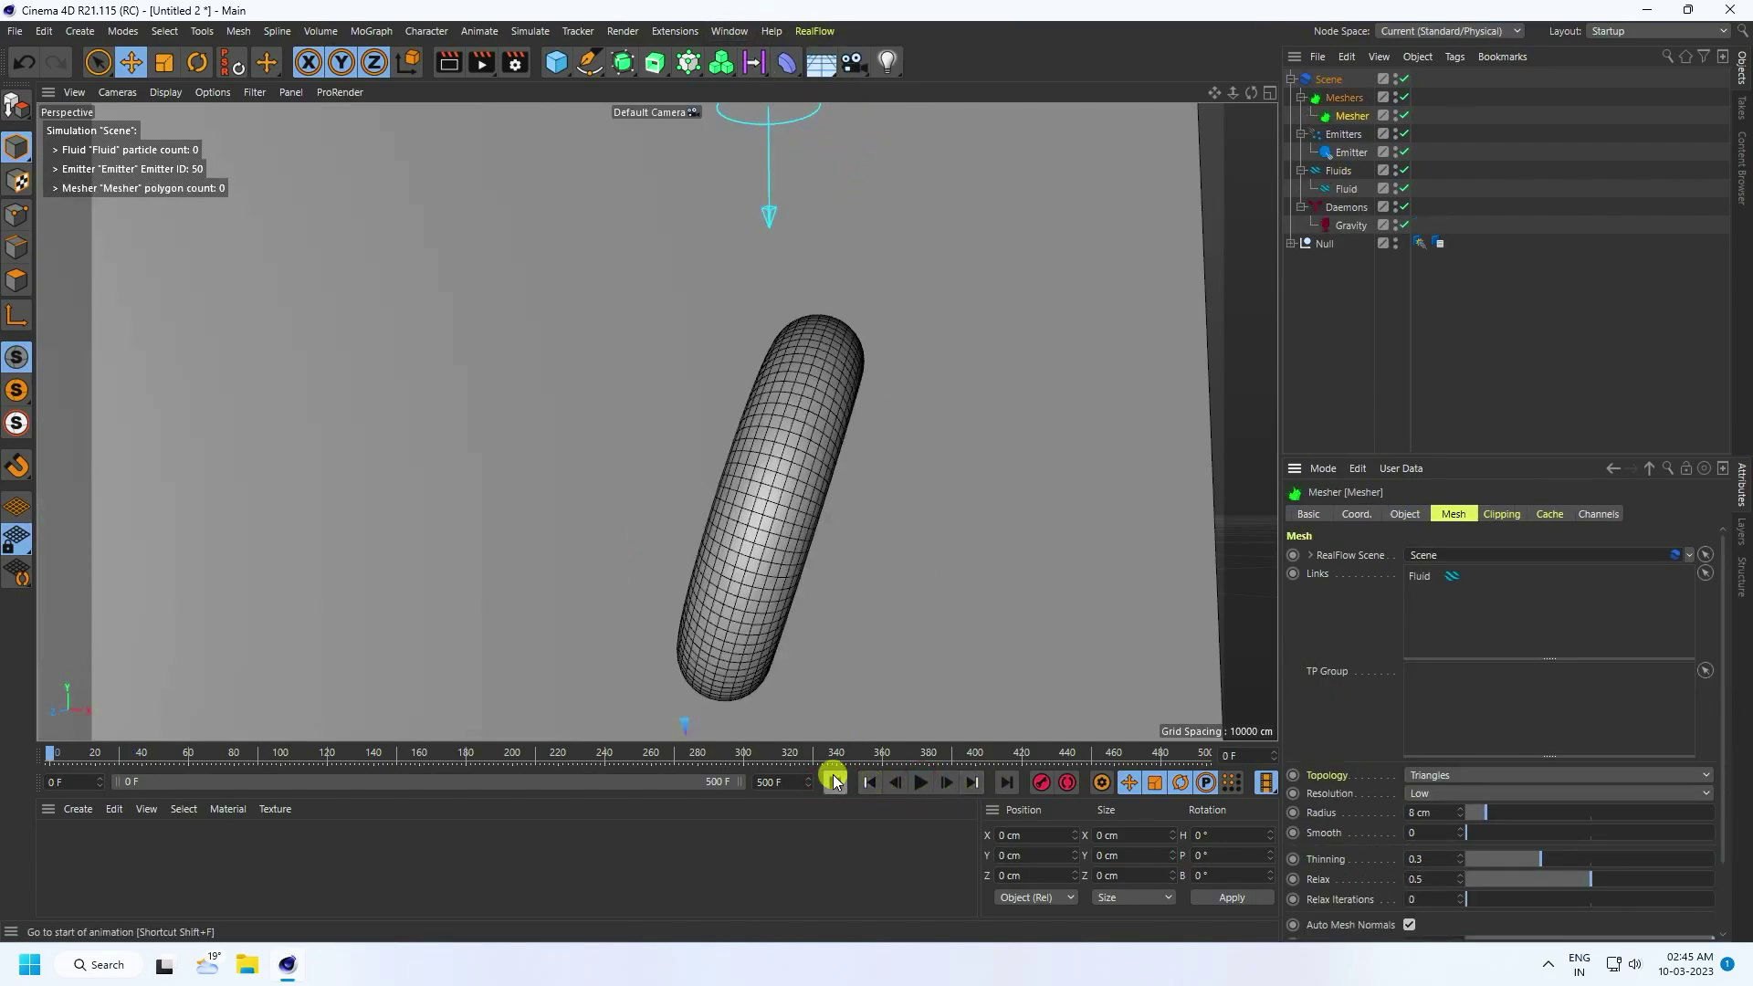
pyautogui.click(921, 782)
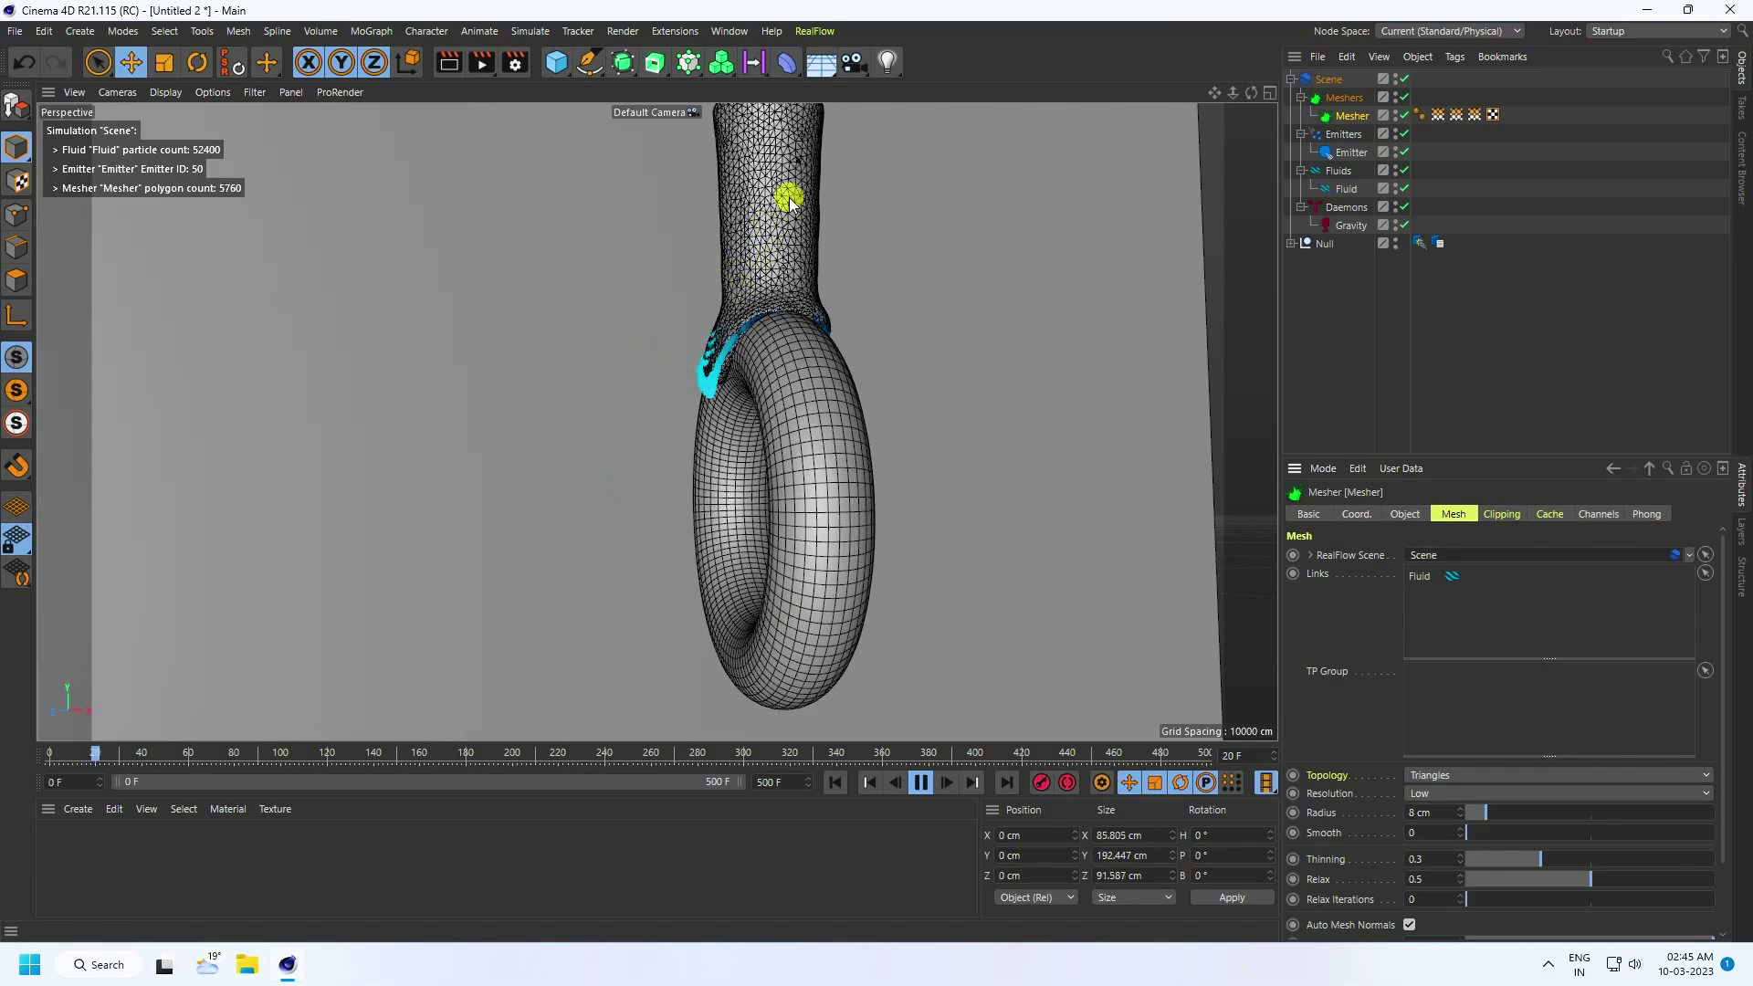
pyautogui.keyDown('alt'); pyautogui.moveTo(782, 196); pyautogui.dragTo(916, 773); pyautogui.keyUp('alt')
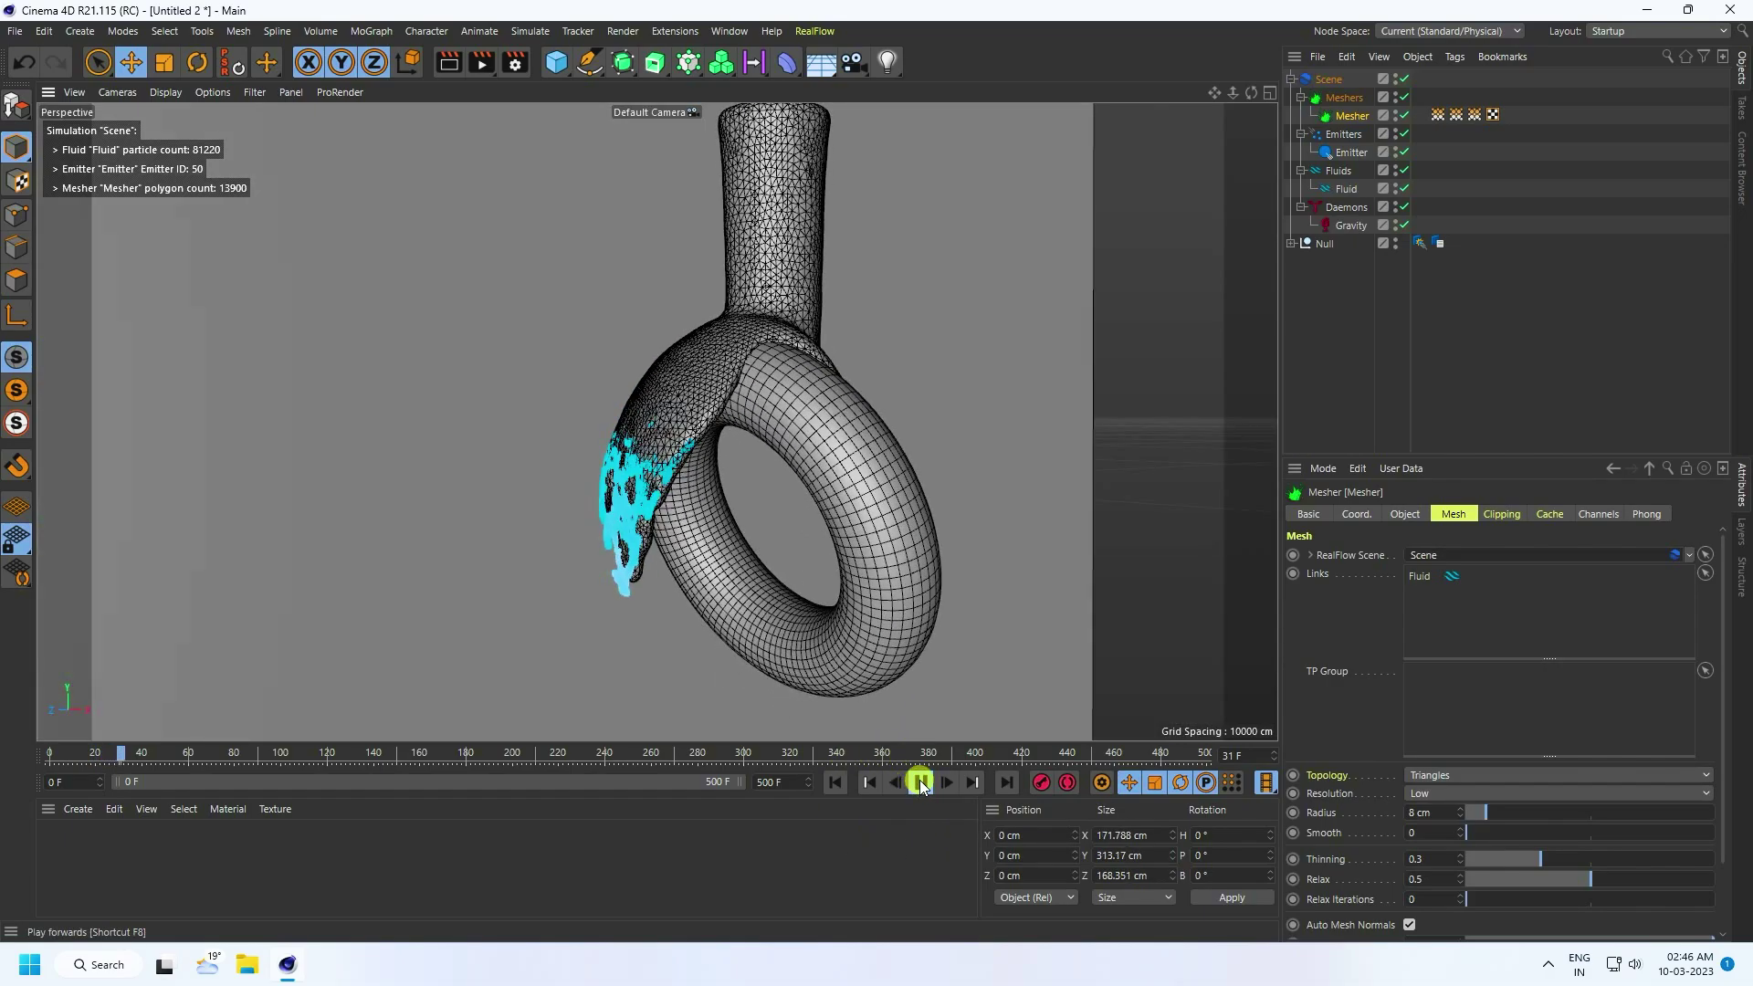
pyautogui.click(919, 783)
pyautogui.click(836, 782)
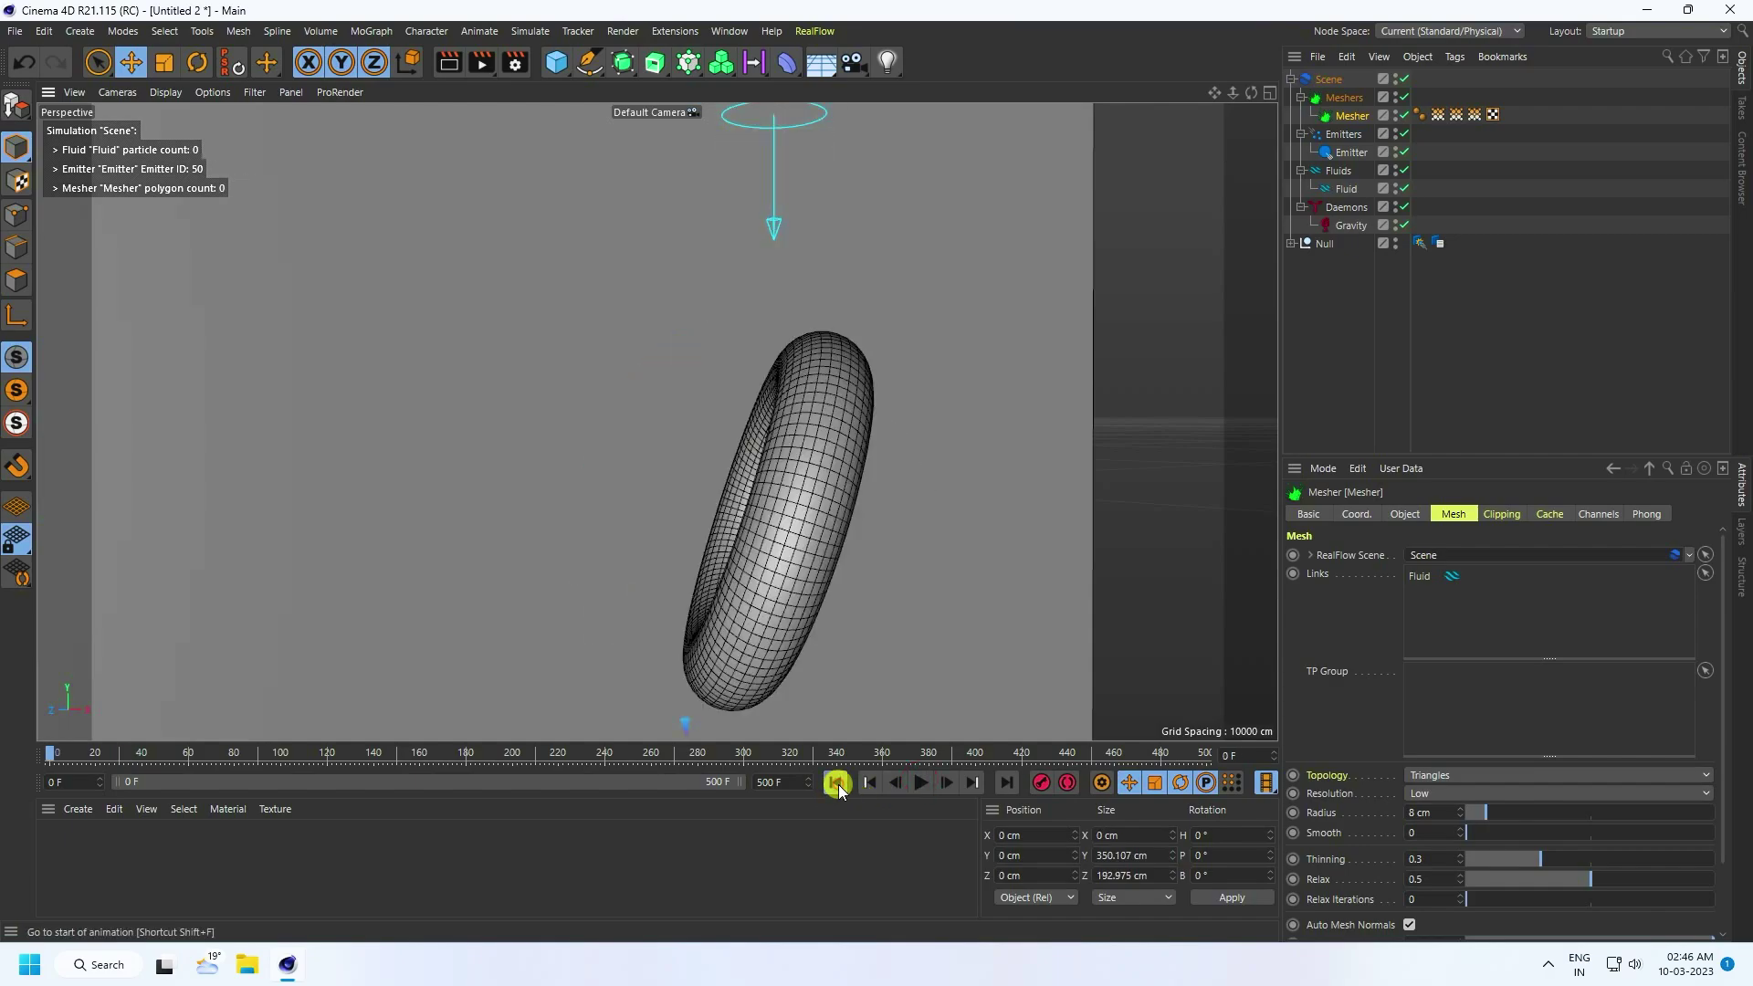
# Set the Mesher's Resolution to Medium, Smooth to 5 and Thinning to 0.5.
pyautogui.click(1470, 793)
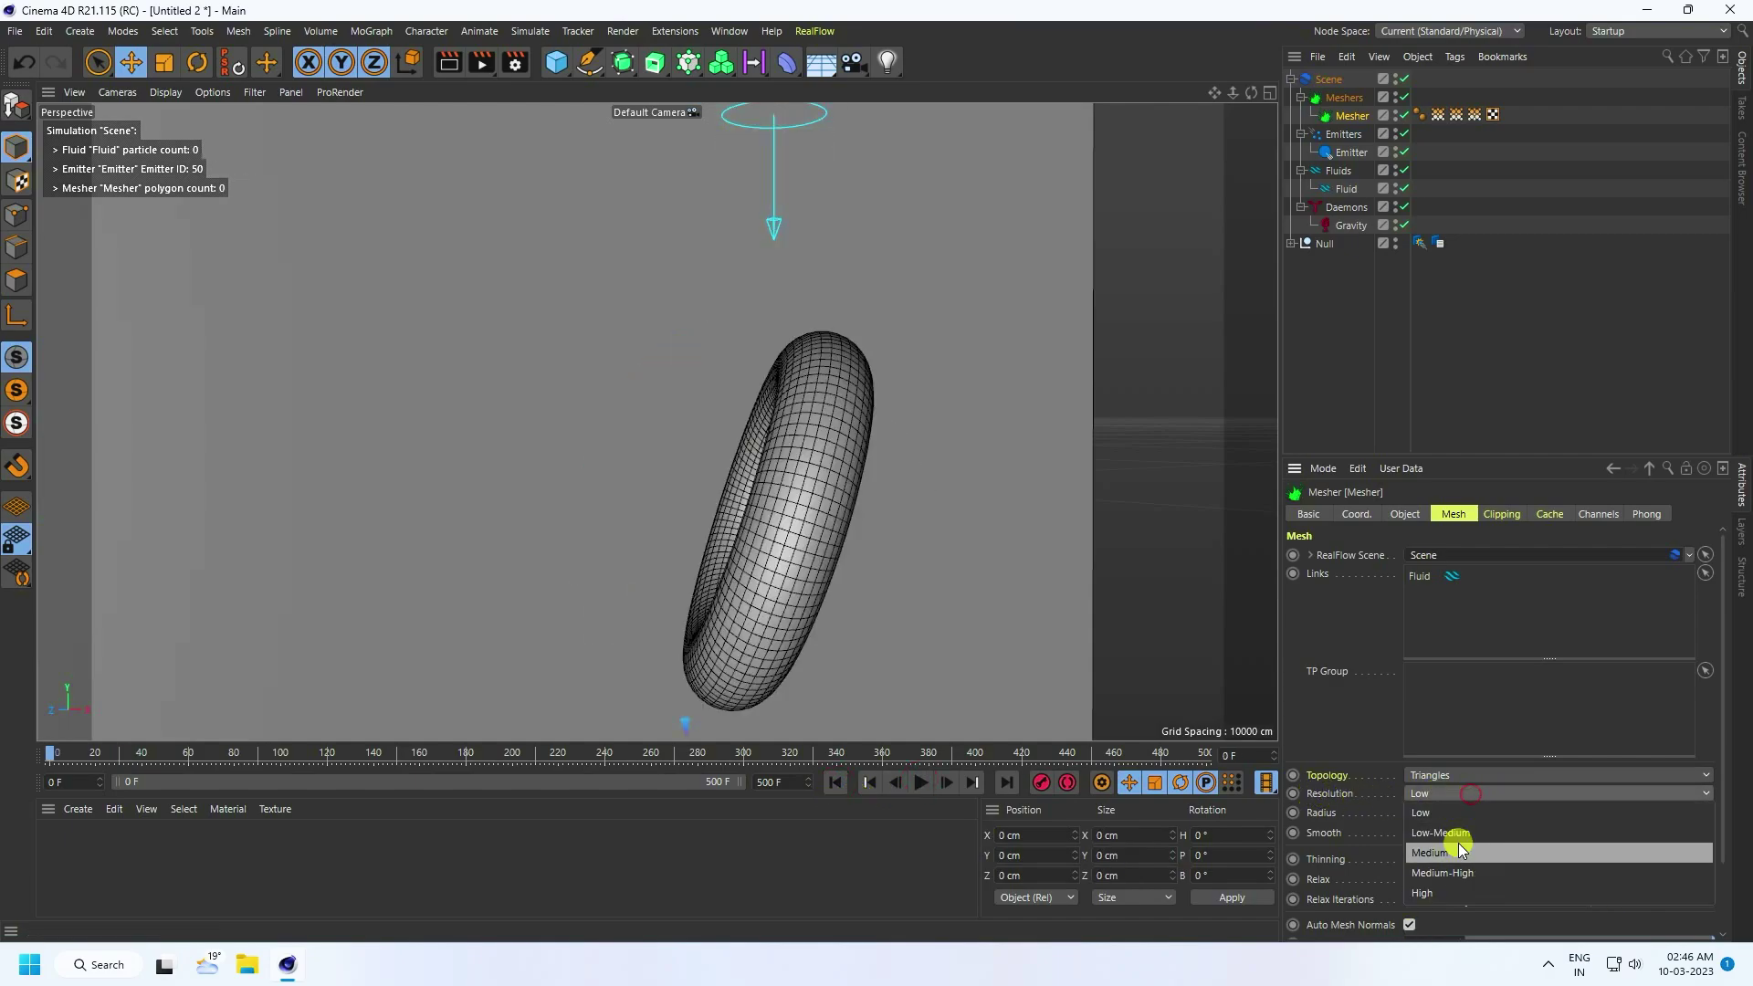
pyautogui.click(1426, 854)
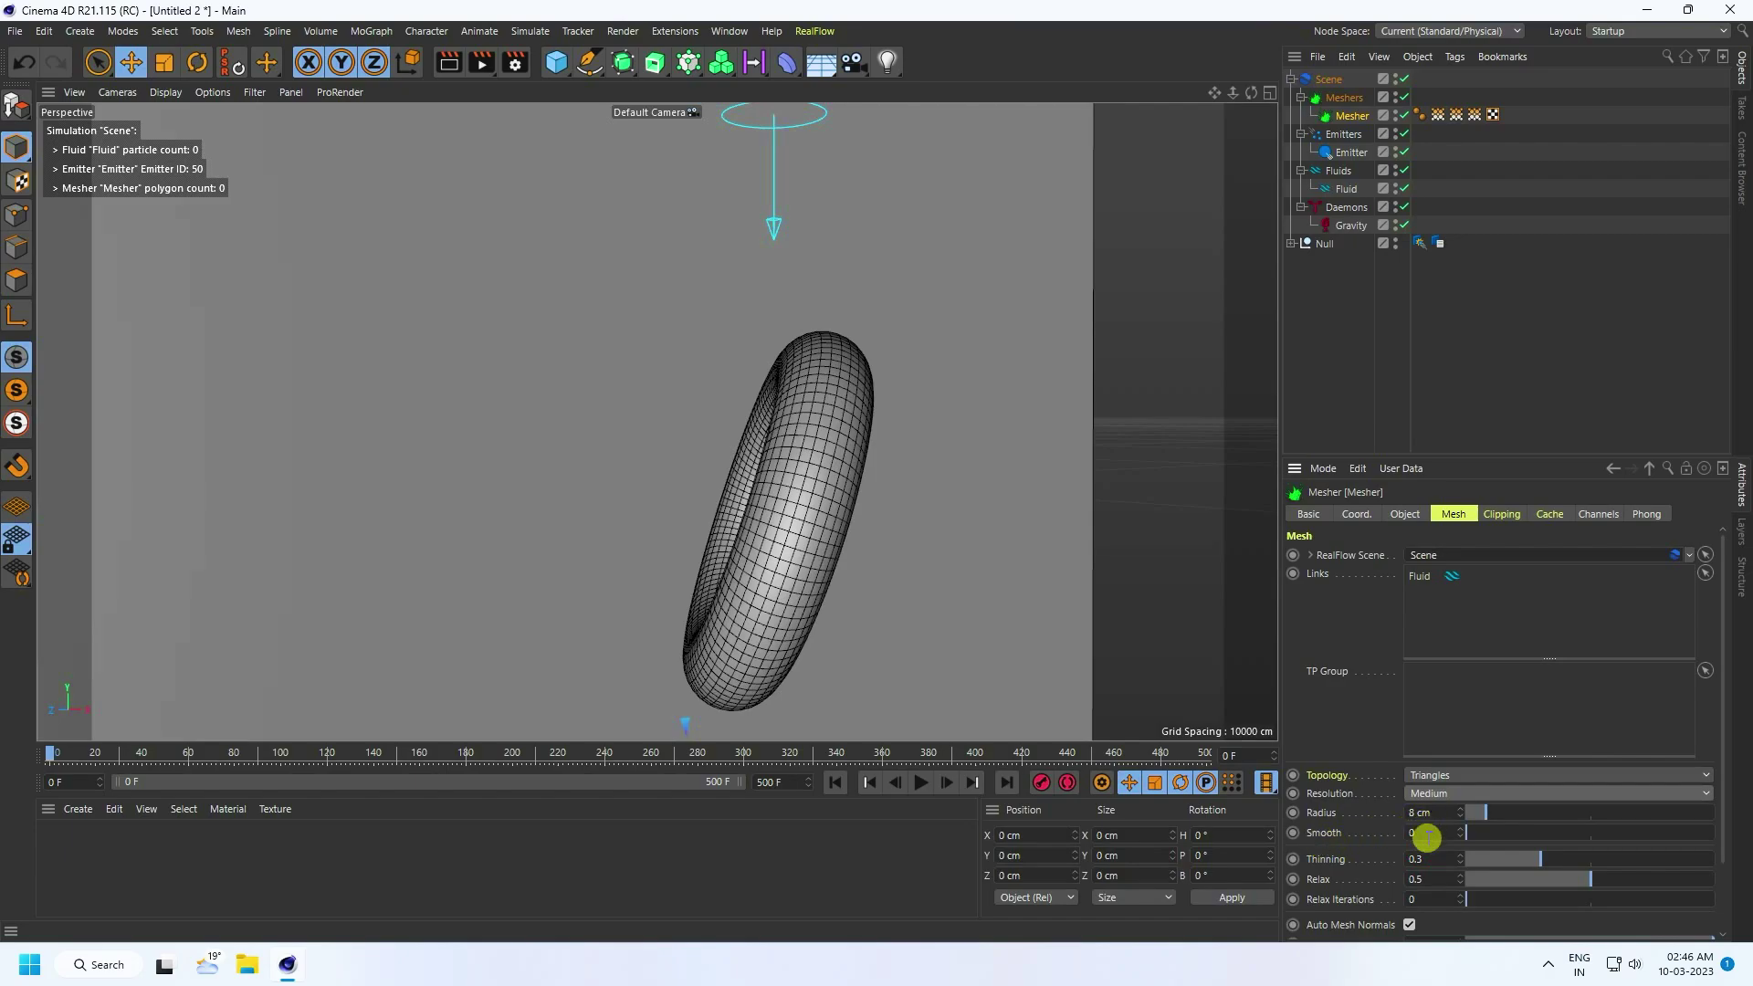
pyautogui.click(1427, 834)
pyautogui.write('5')
pyautogui.press('Return')
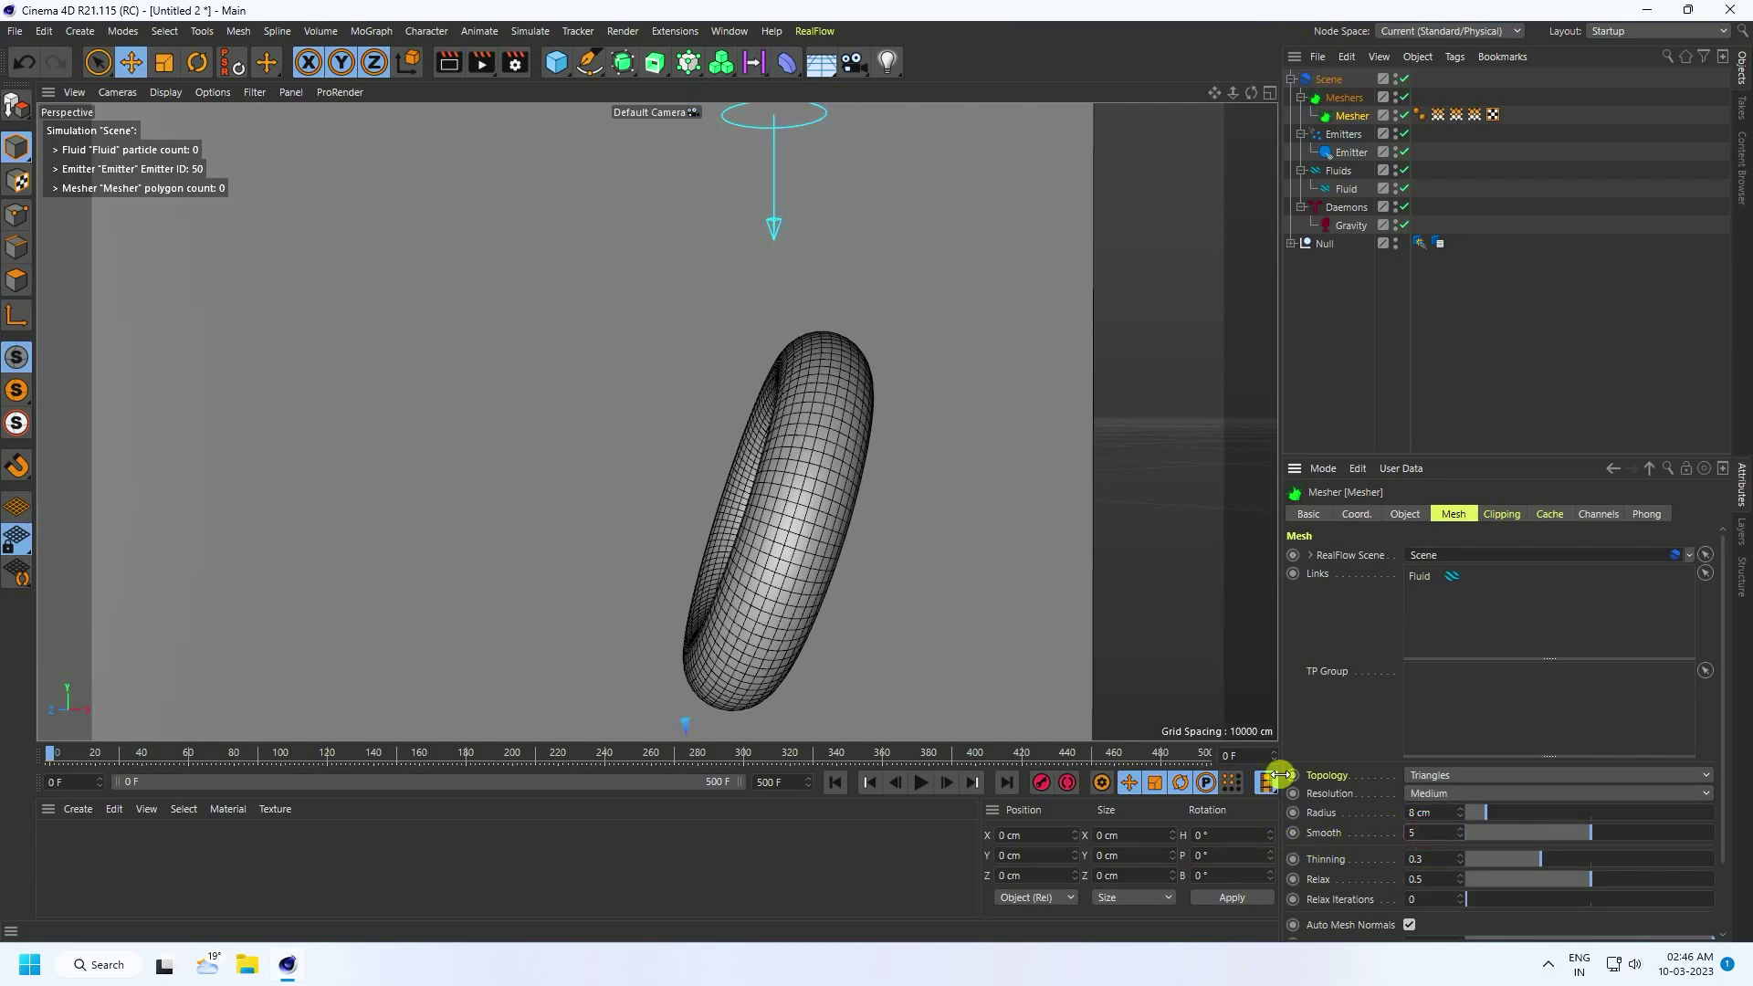
pyautogui.click(1413, 859)
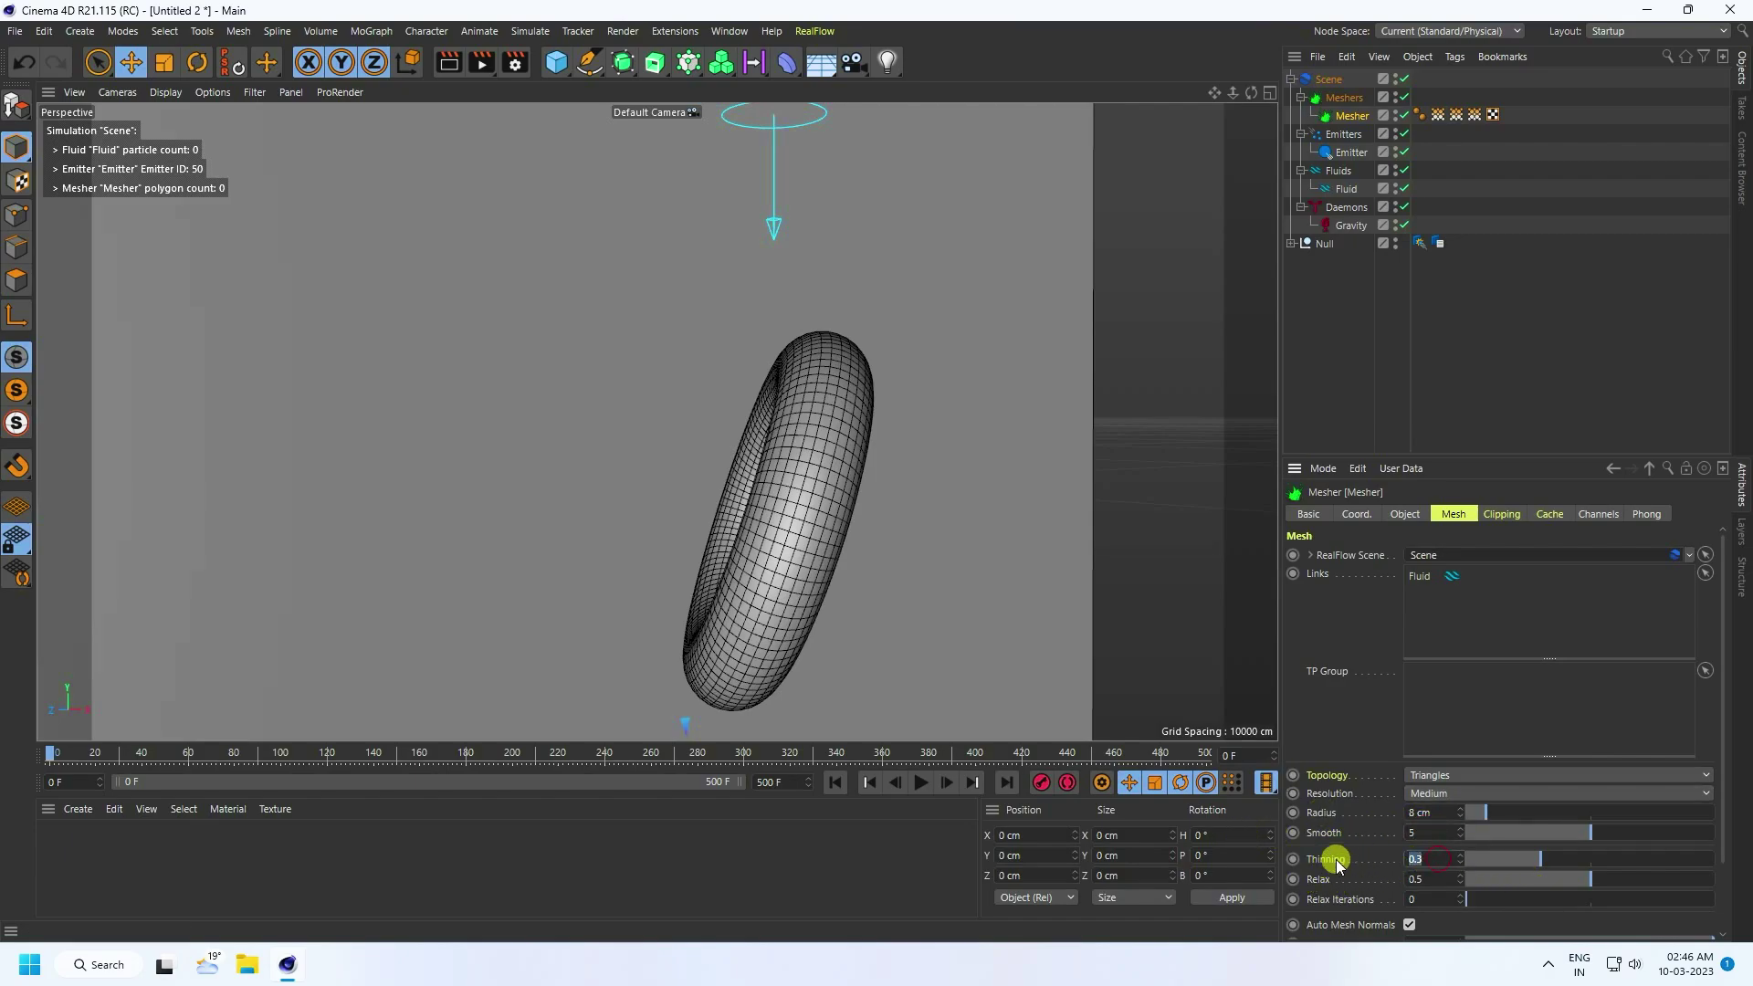
pyautogui.write('0.5')
pyautogui.press('Return')
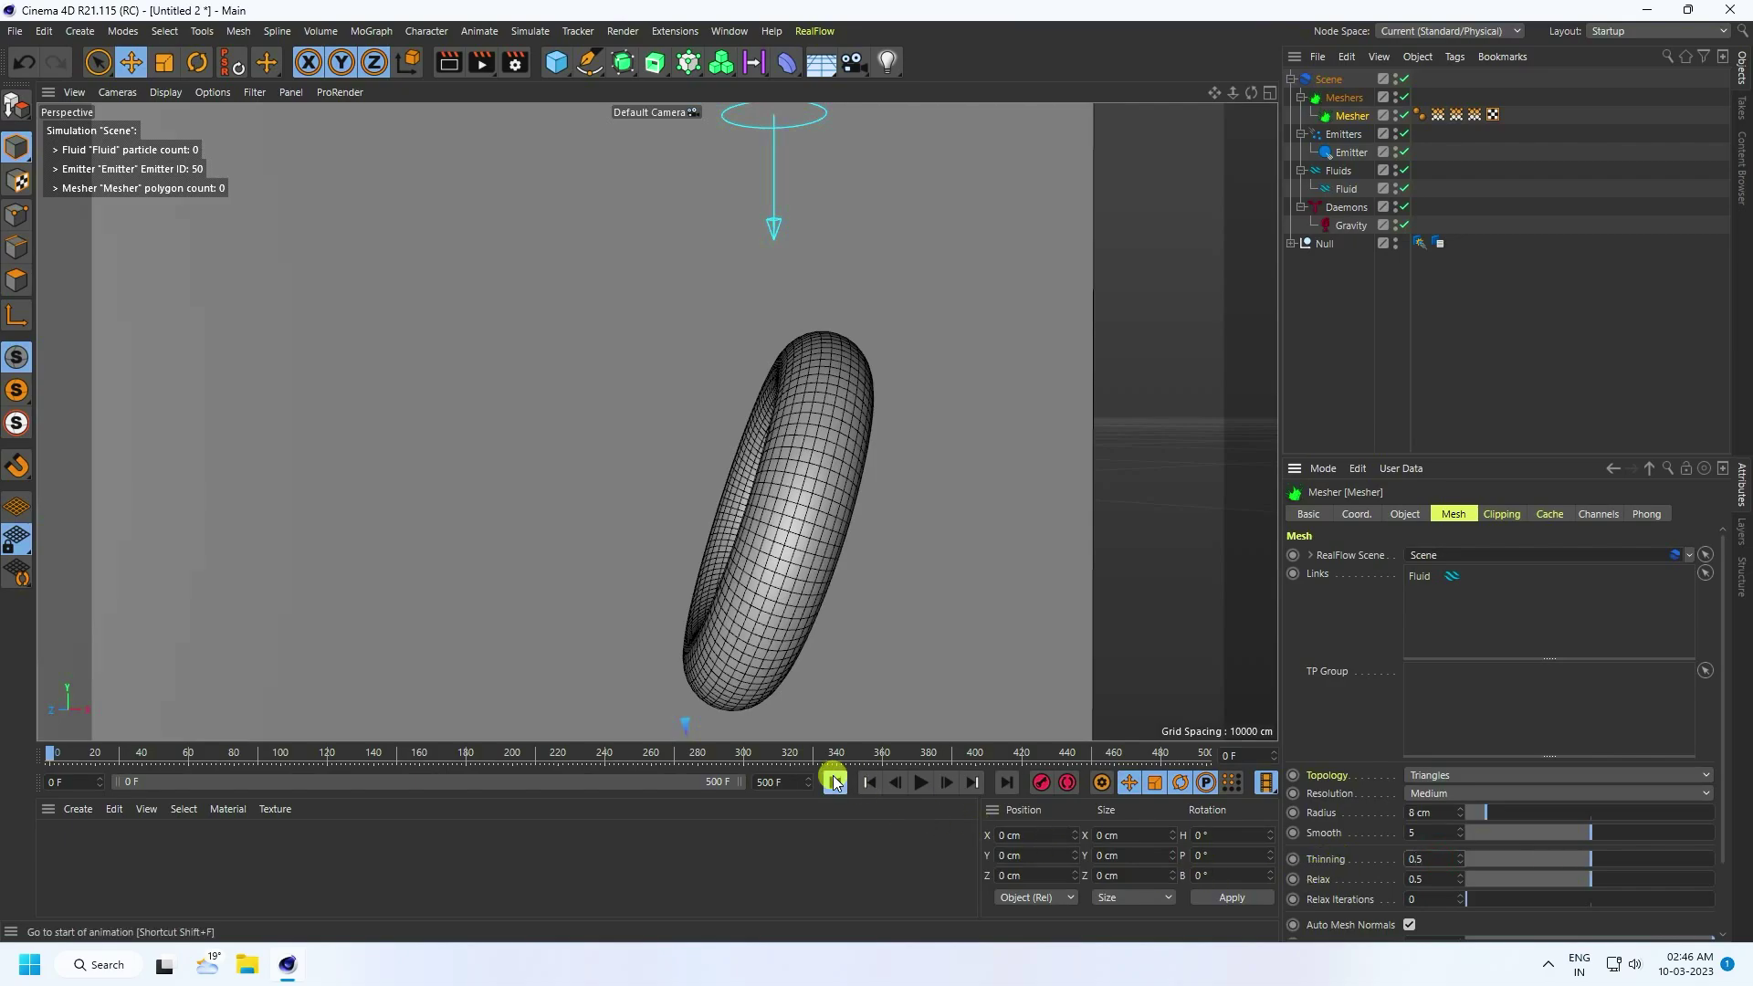
# Play the simulation to inspect the smoothed medium-resolution fluid mesh, stop it and go back to frame 0.
pyautogui.click(922, 782)
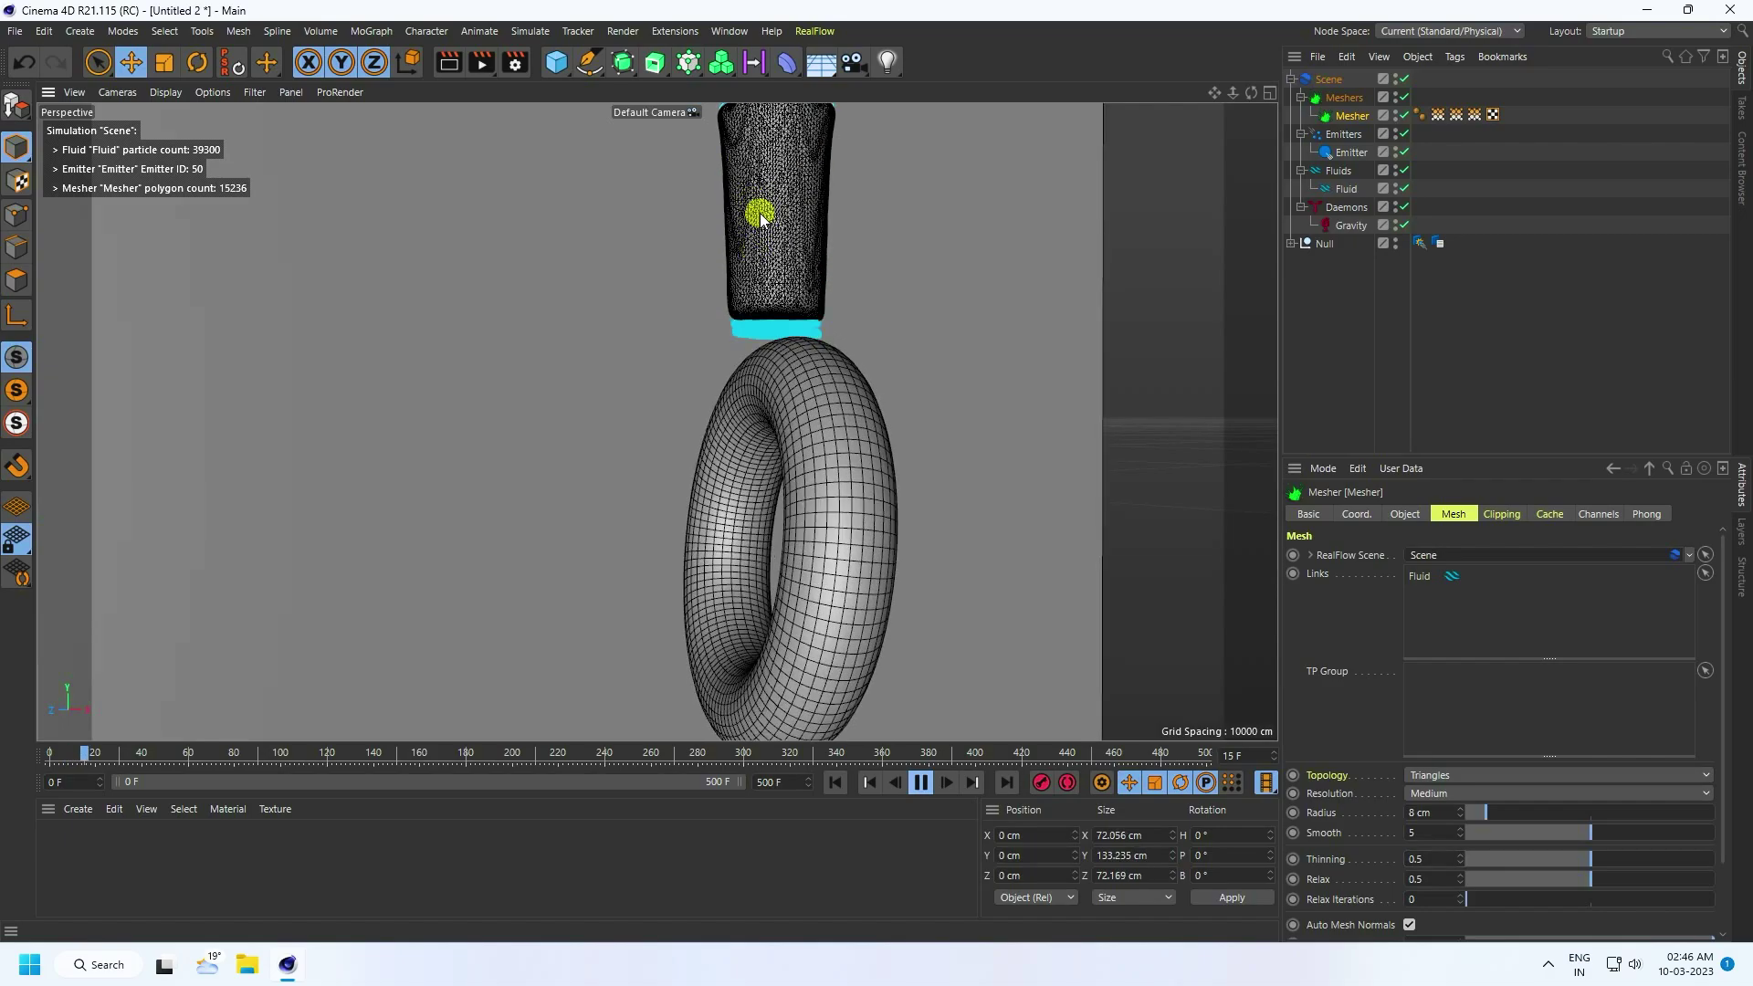
pyautogui.click(917, 782)
pyautogui.click(834, 783)
# Turn off Auto Params in the Scene's solver settings and set both Min Substeps and Max Substeps to 15.
pyautogui.click(1330, 82)
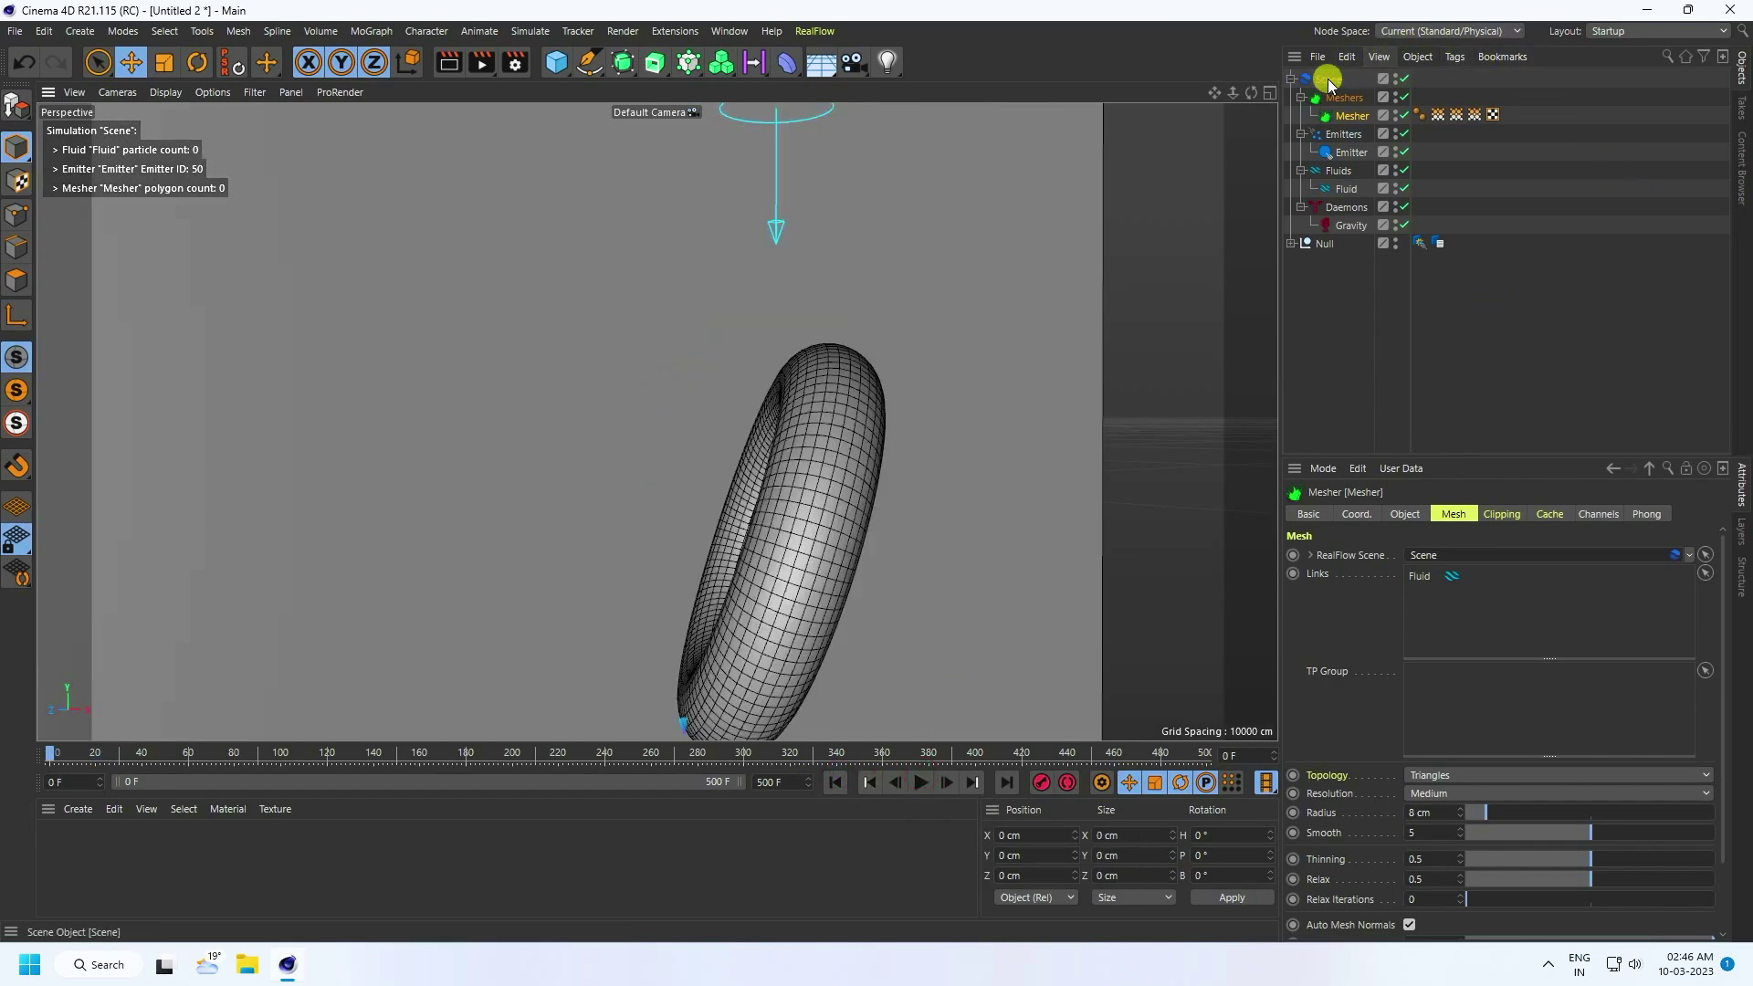
pyautogui.click(1319, 79)
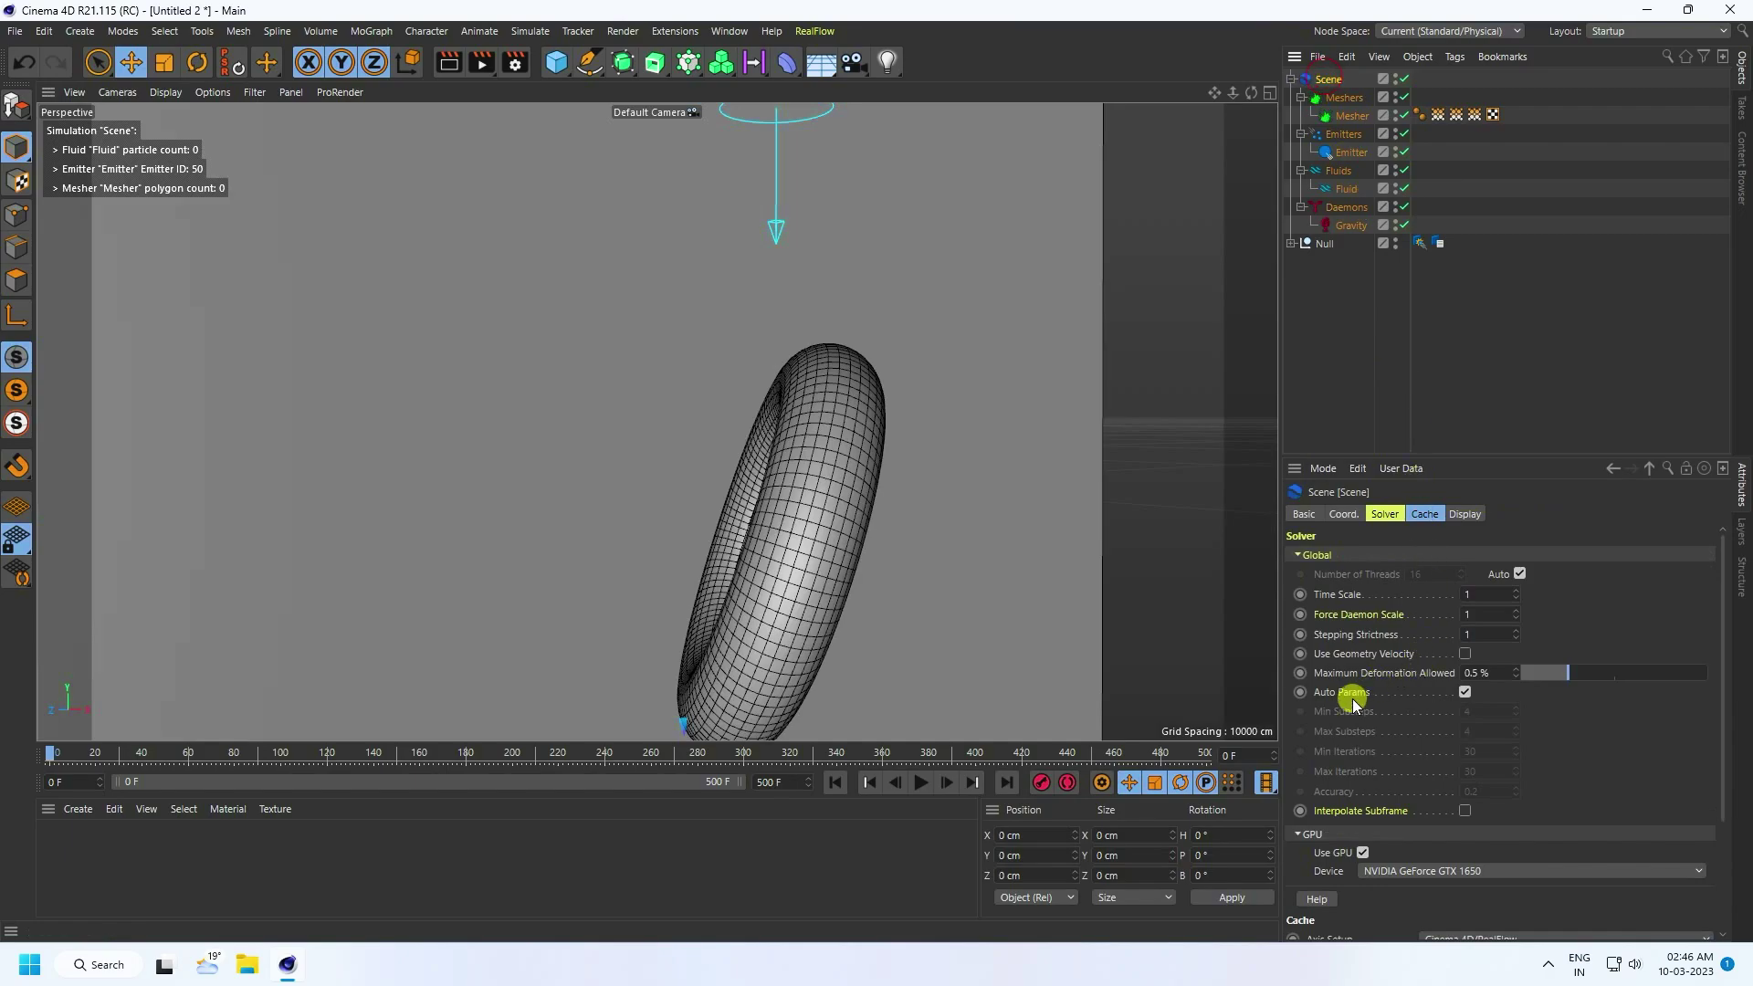
pyautogui.click(1461, 695)
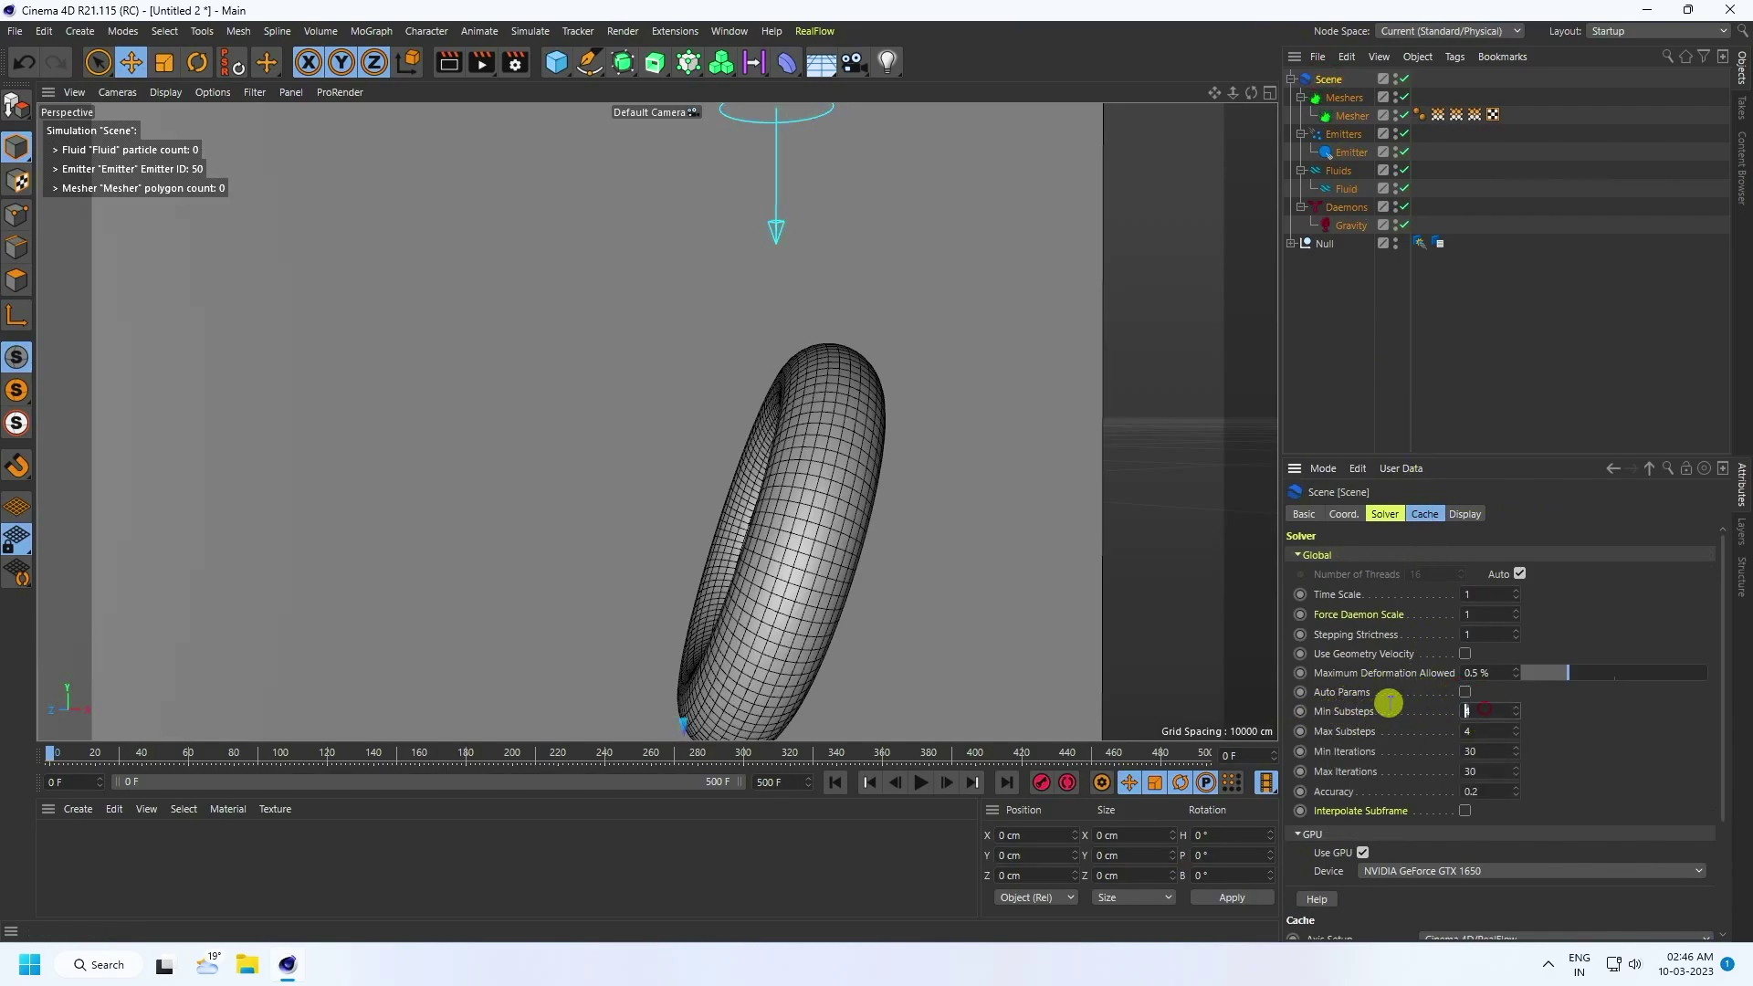
pyautogui.write('15')
pyautogui.click(1481, 731)
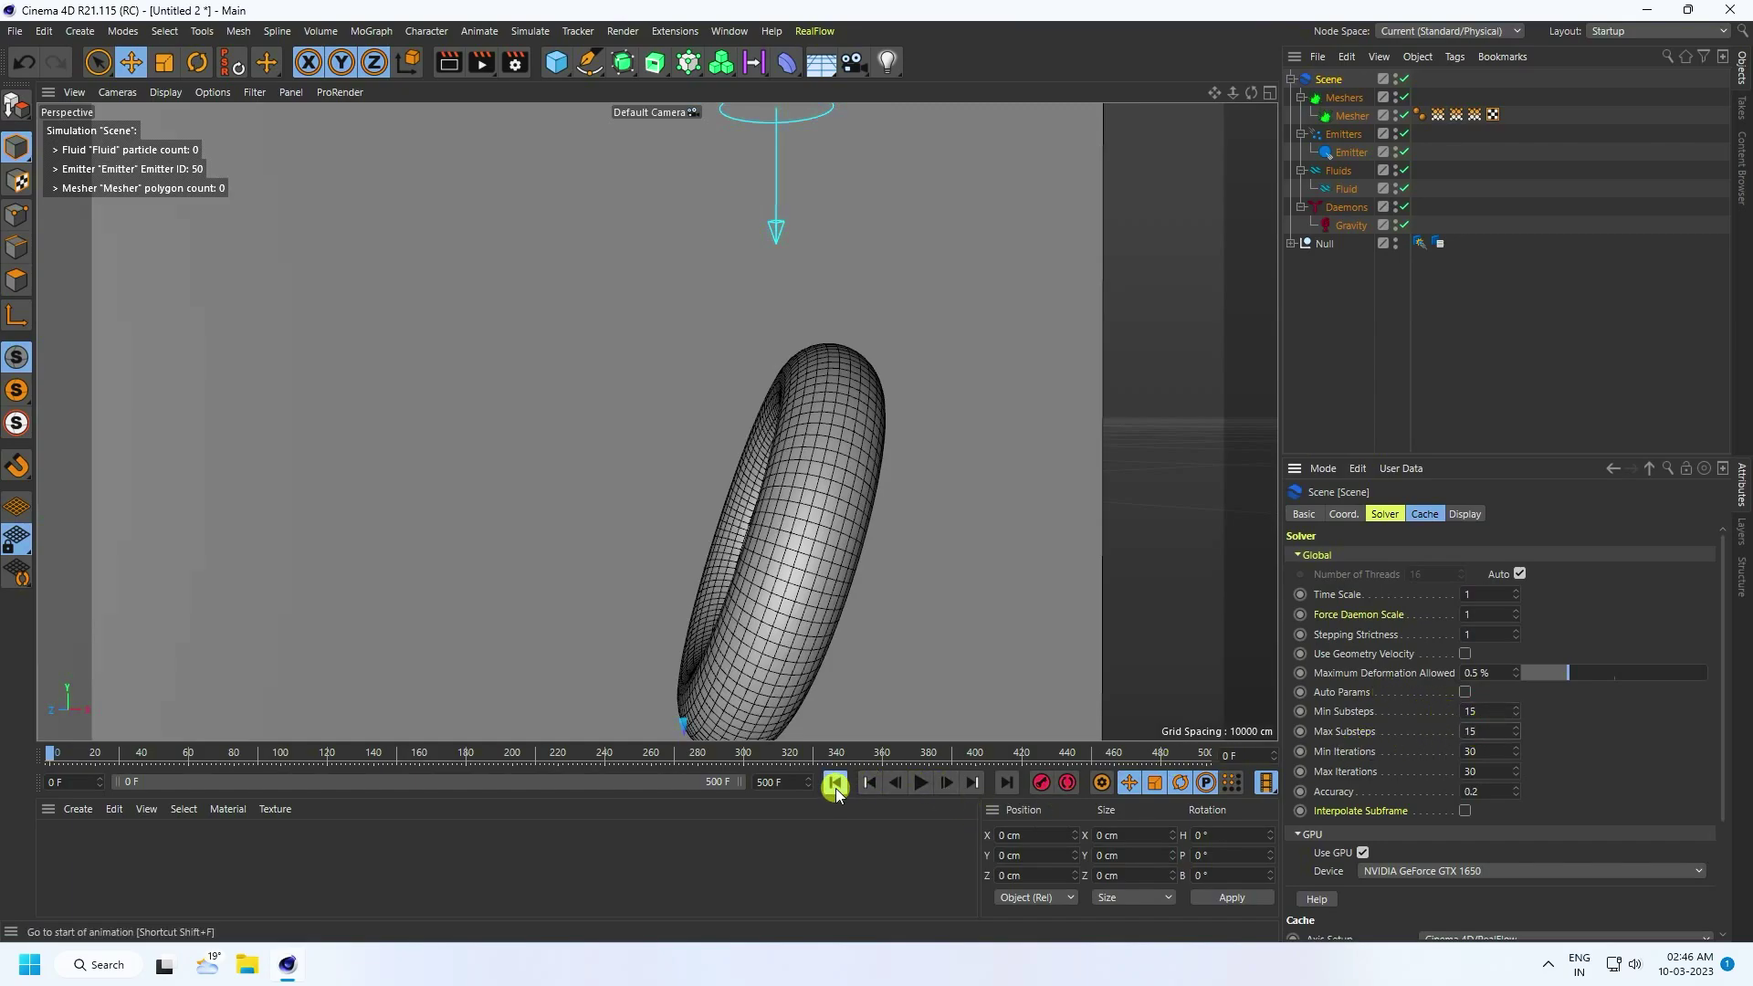
# Play the simulation with the new substeps to check the mesh reaching the first ring, stop and rewind.
pyautogui.click(920, 783)
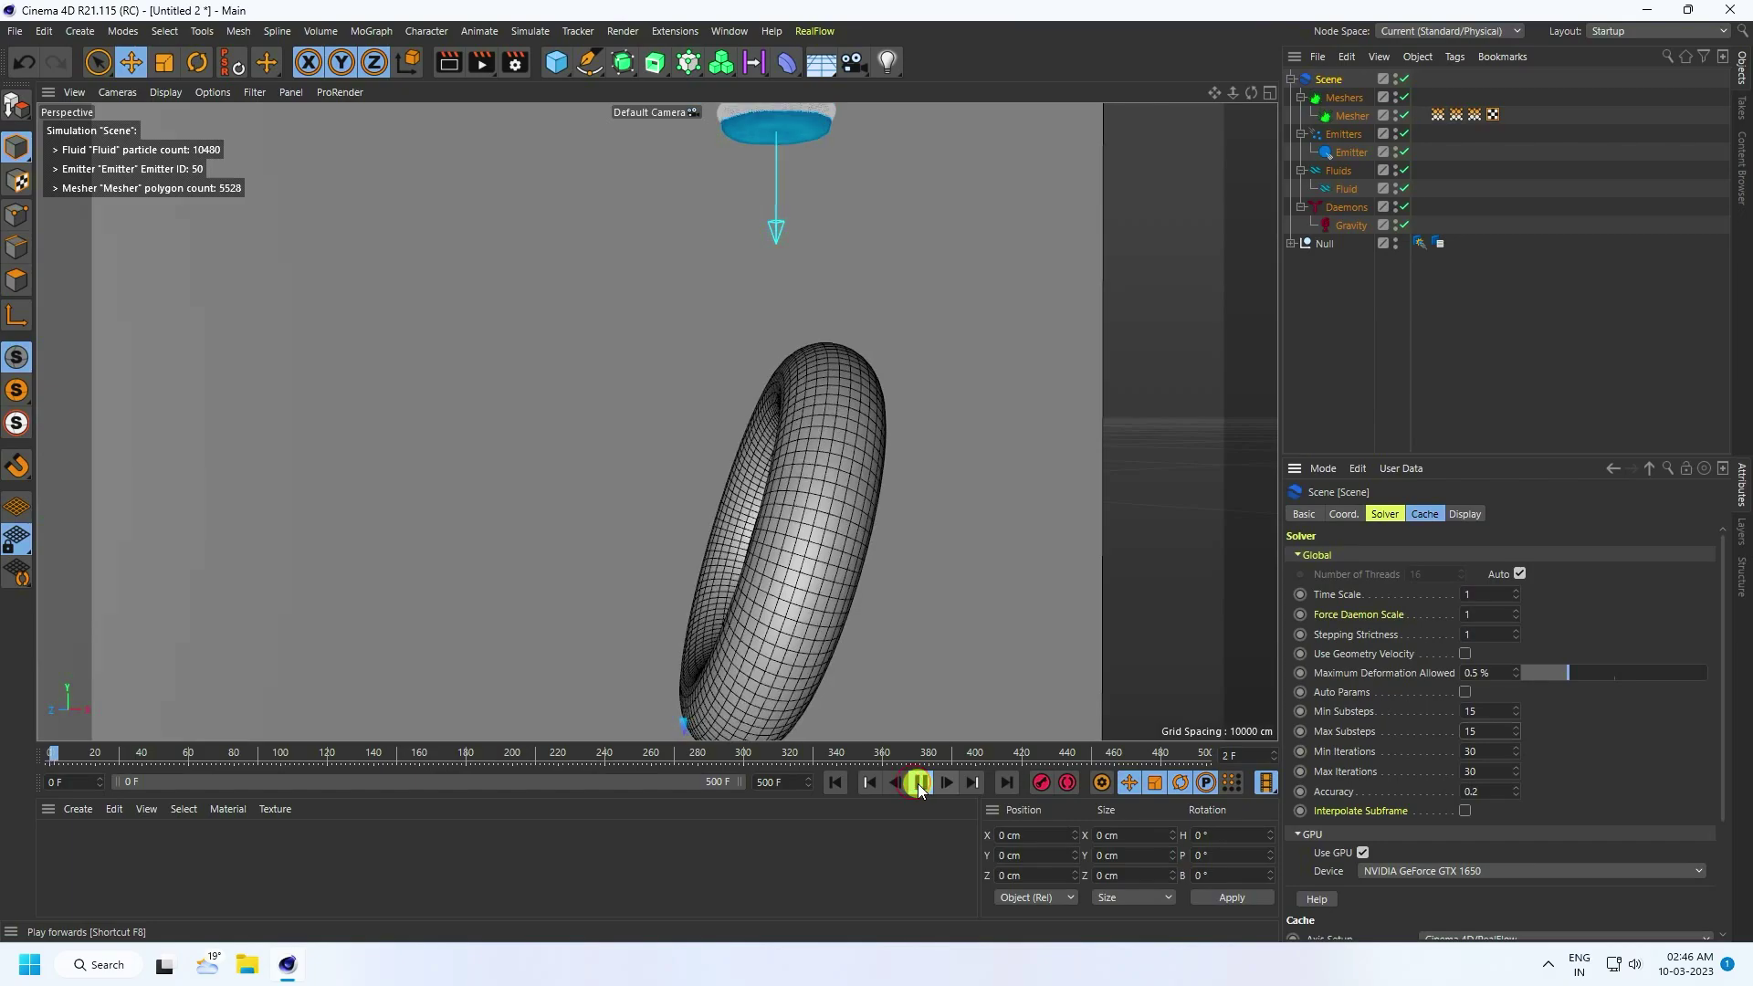
pyautogui.click(1147, 405)
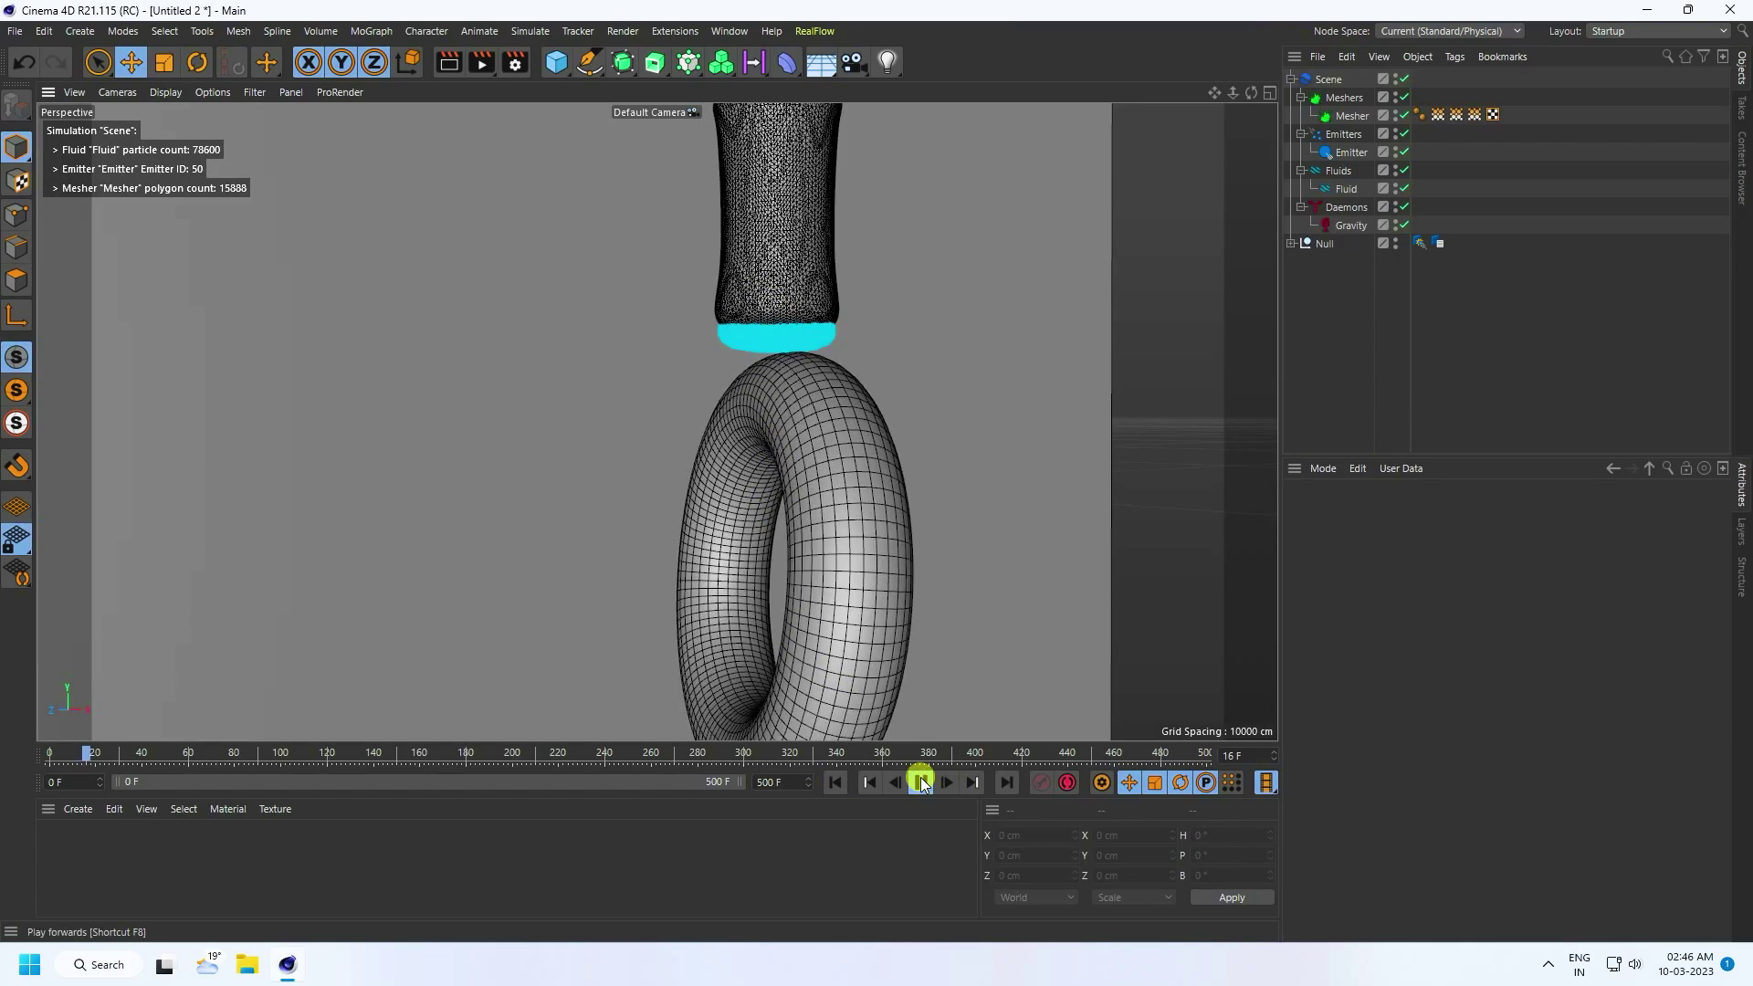
pyautogui.click(840, 784)
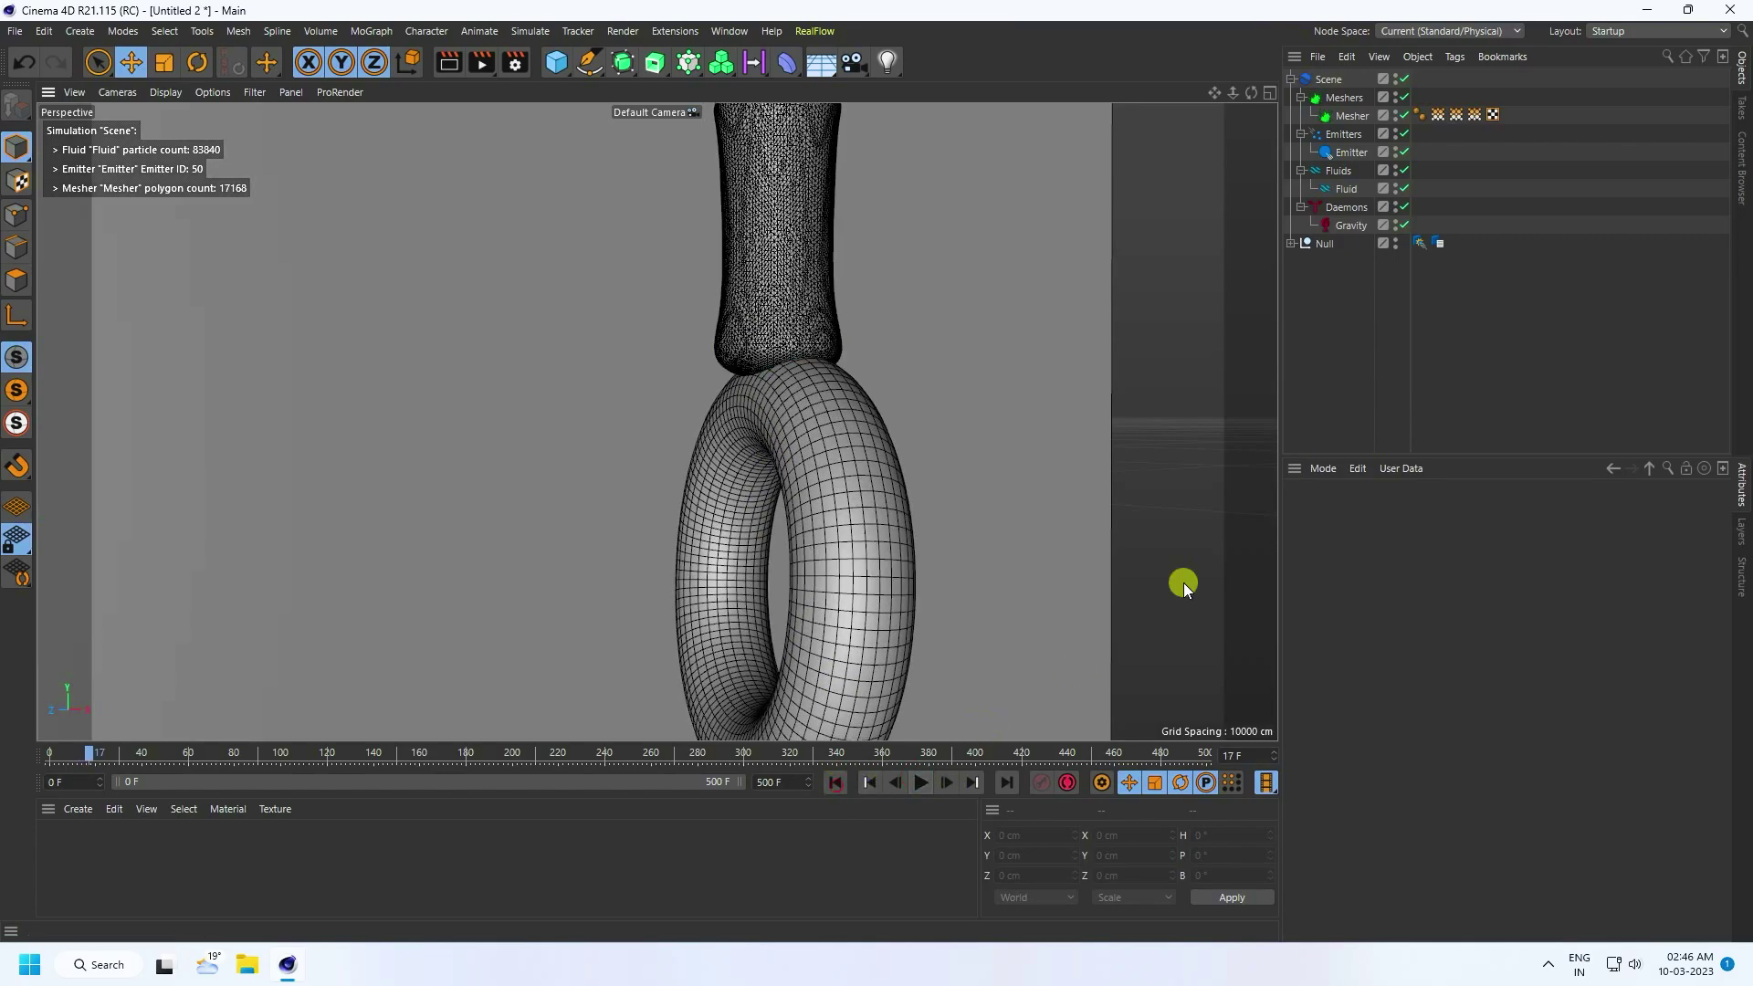
# Cache the fluid simulation from the Scene object's cache settings.
pyautogui.click(1329, 81)
pyautogui.scroll(-3, 1433, 752)
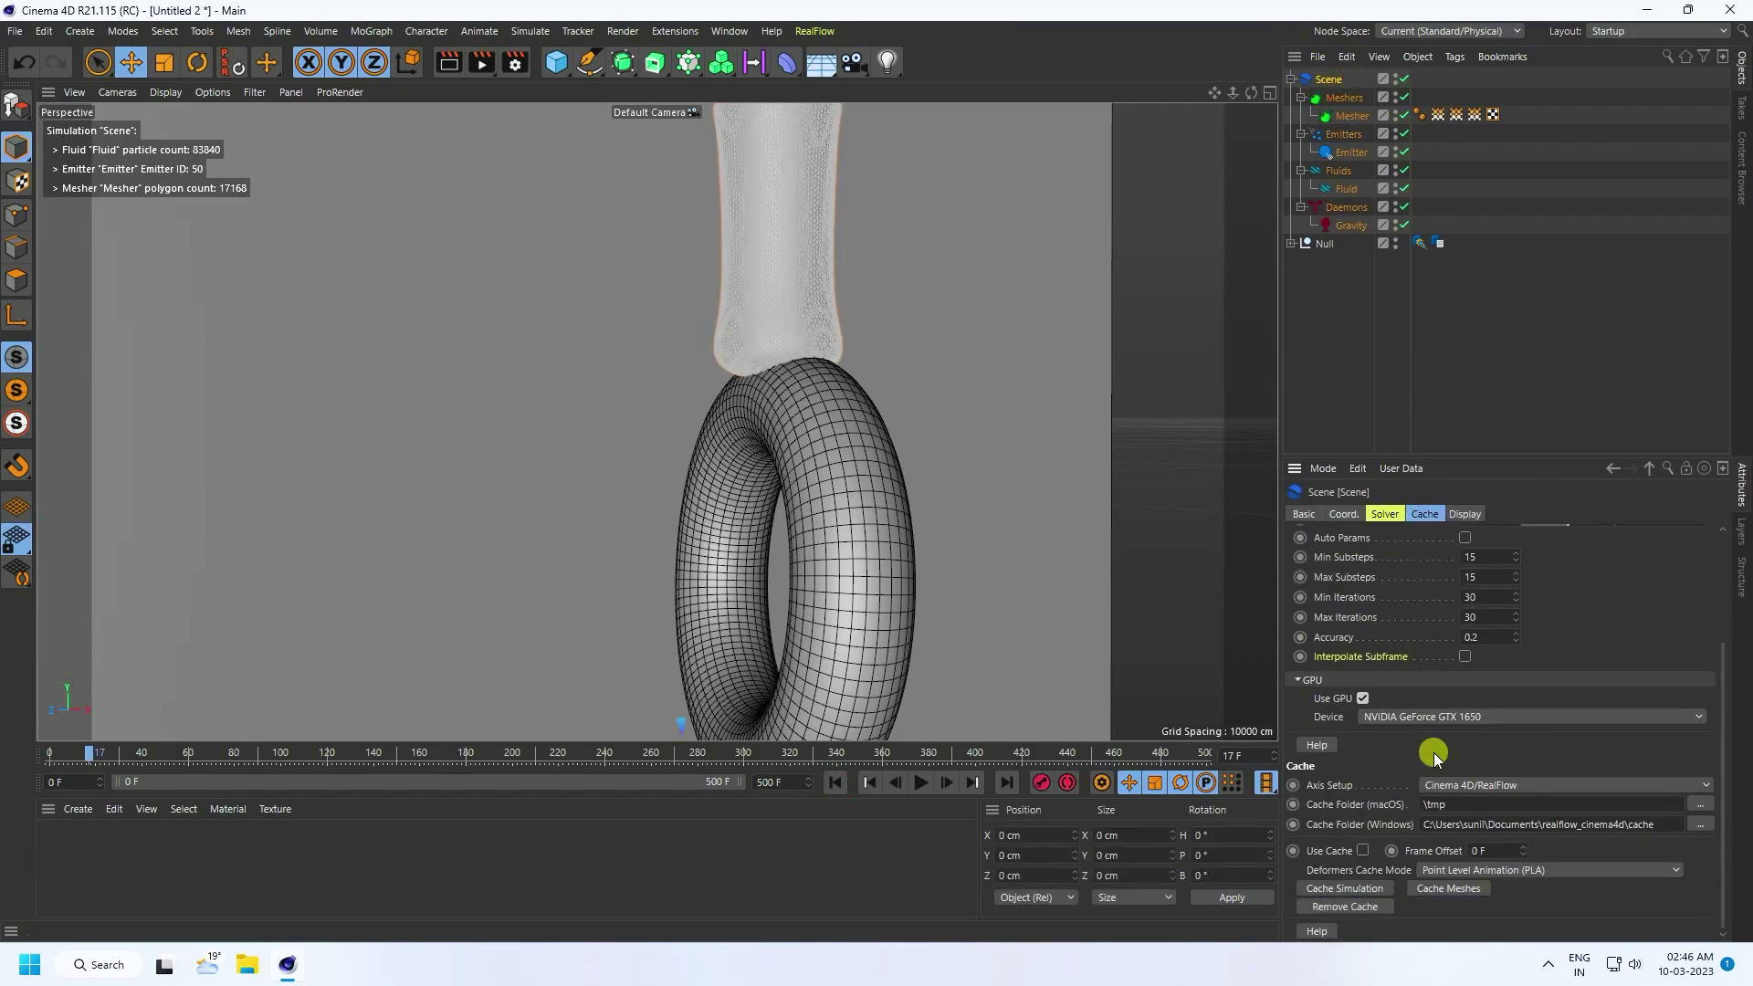
pyautogui.click(1344, 890)
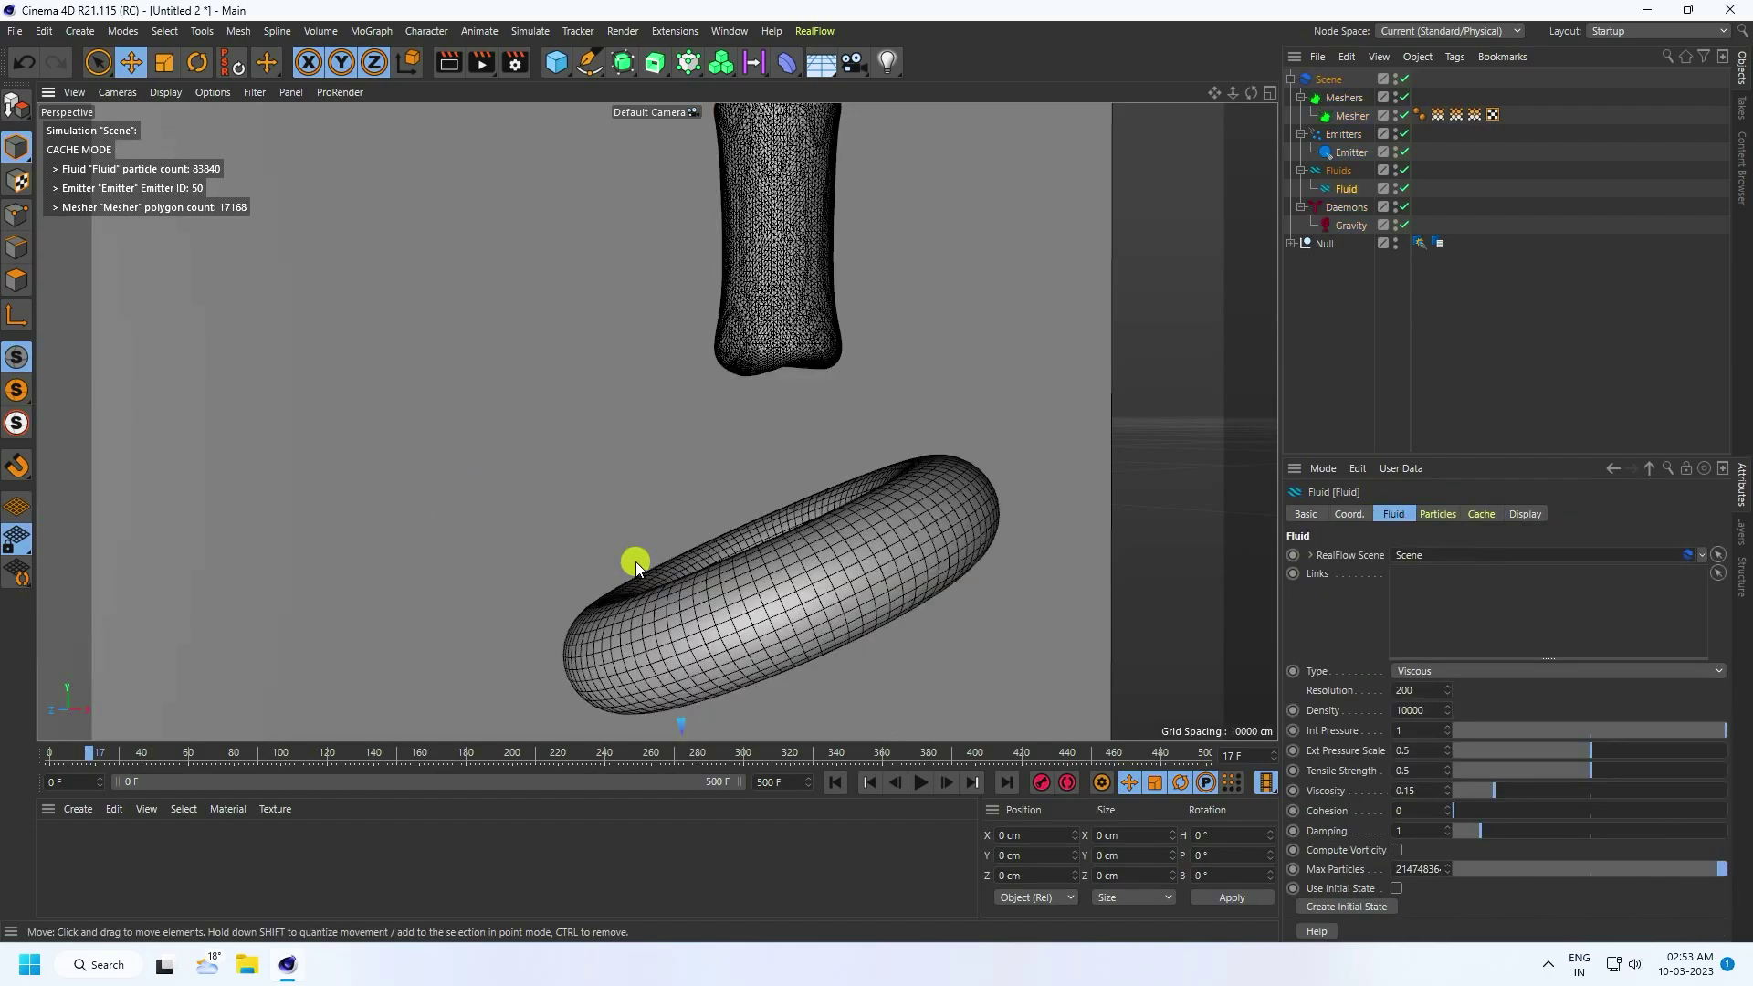
# Play the cached simulation from frame 0 and pause it around frame 57 to inspect the mesh flowing over the rings.
pyautogui.click(836, 783)
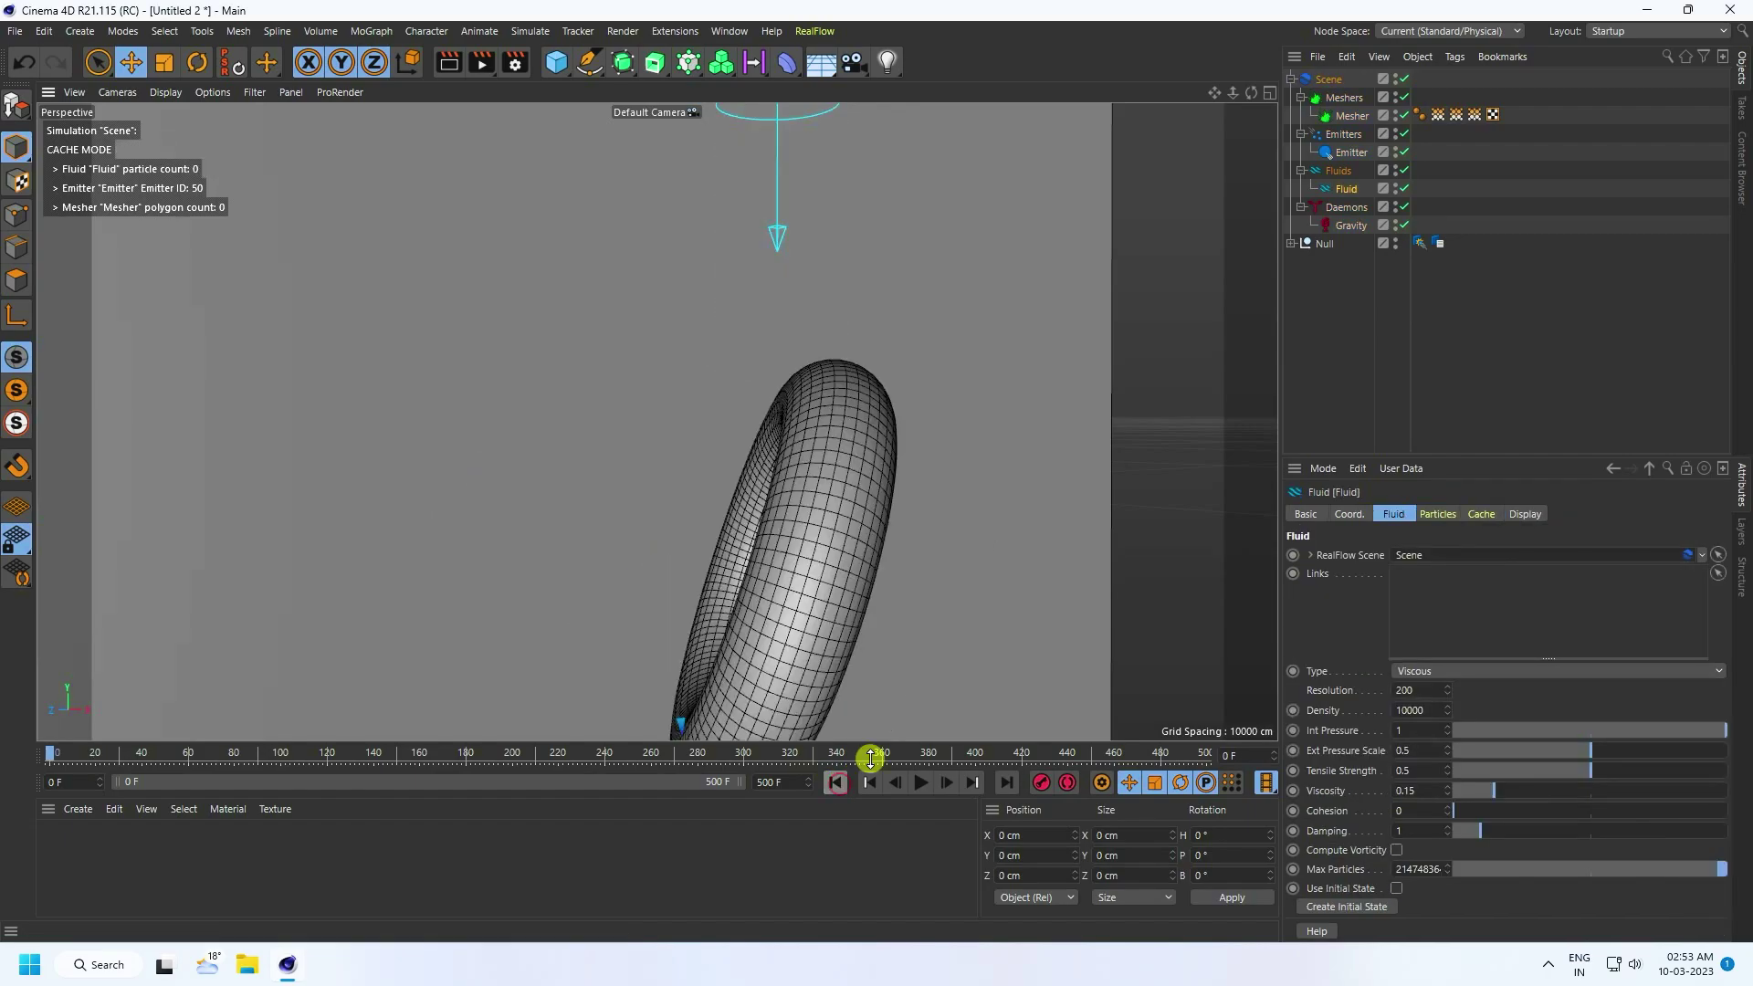
pyautogui.click(917, 782)
pyautogui.click(1210, 370)
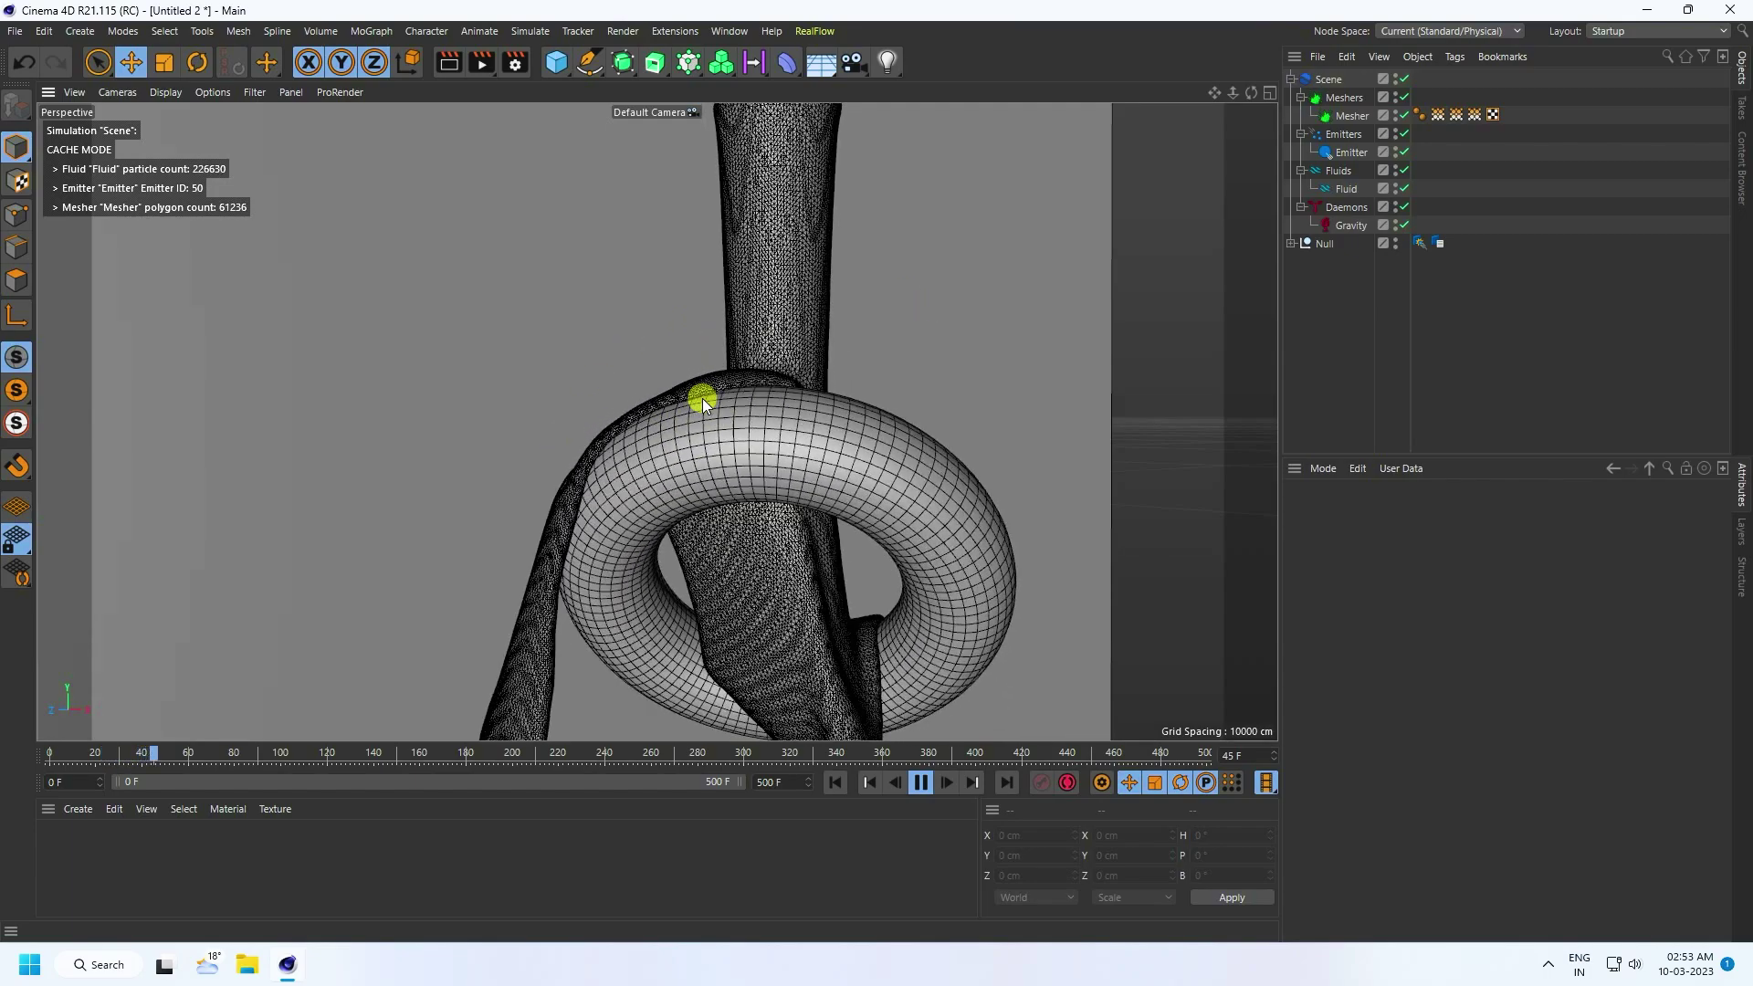
pyautogui.click(921, 782)
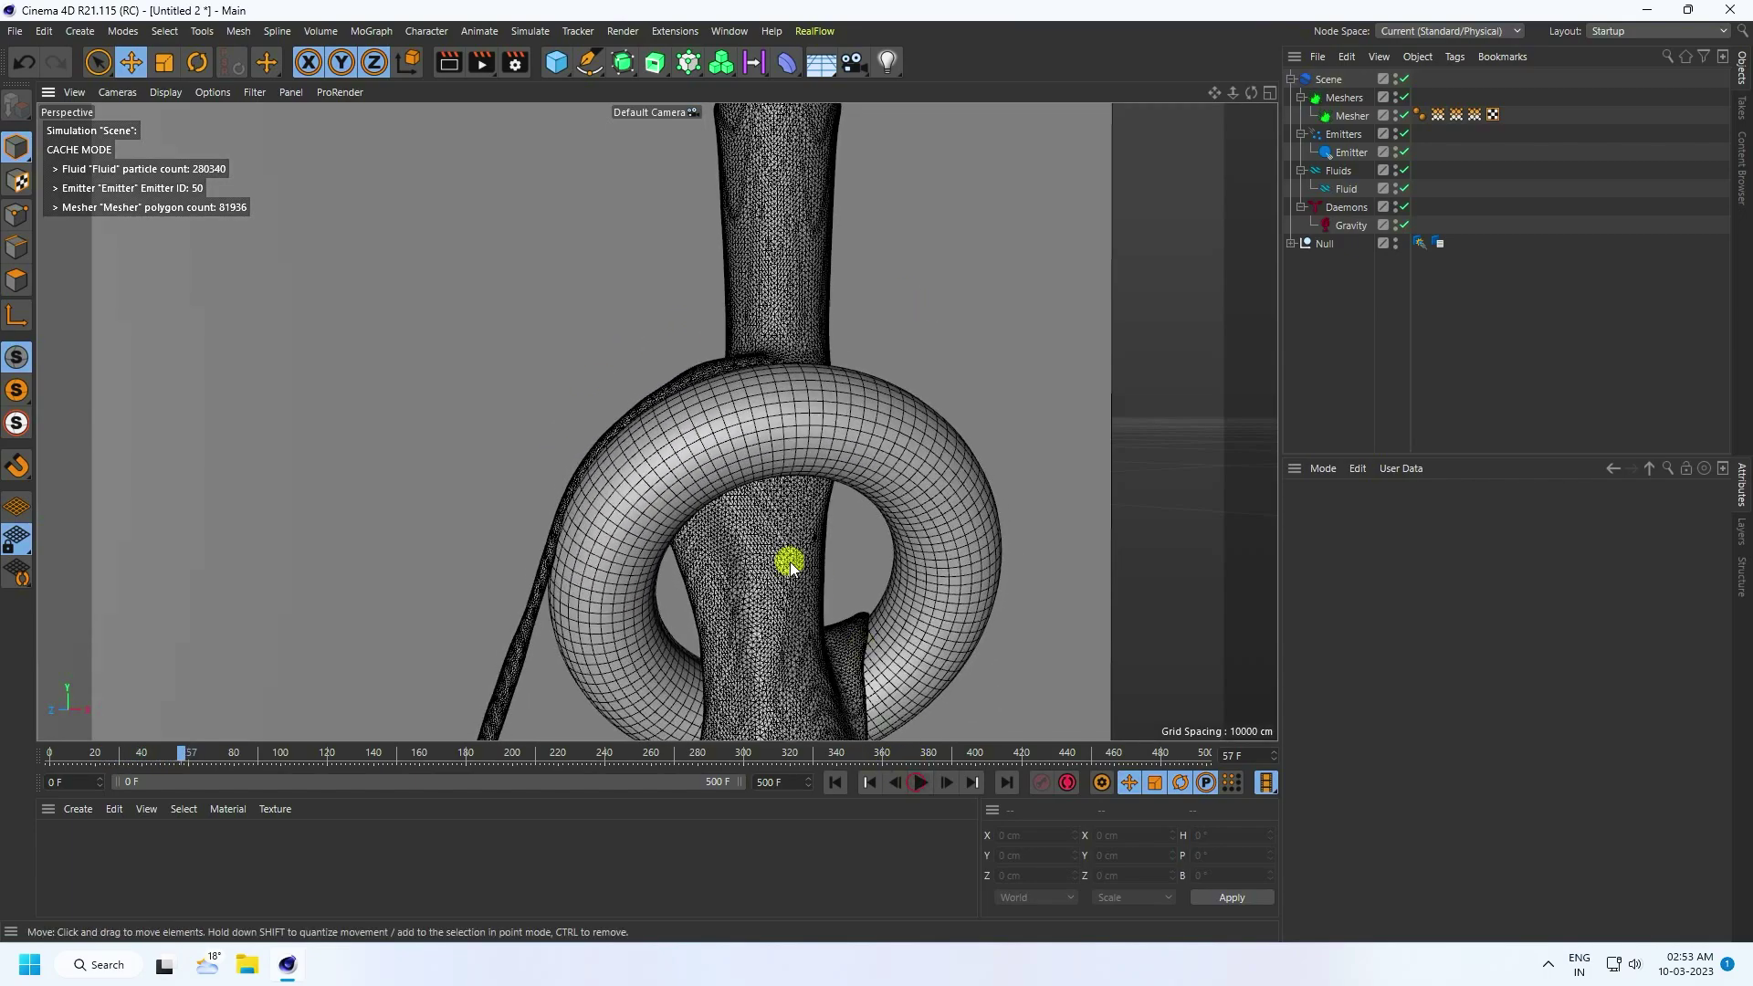
pyautogui.moveTo(786, 560)
pyautogui.keyDown('alt'); pyautogui.mouseDown()
pyautogui.moveTo(739, 208)
pyautogui.moveTo(716, 287)
pyautogui.moveTo(622, 329)
pyautogui.moveTo(579, 320)
pyautogui.moveTo(669, 352)
pyautogui.moveTo(716, 498)
pyautogui.mouseUp(); pyautogui.keyUp('alt')
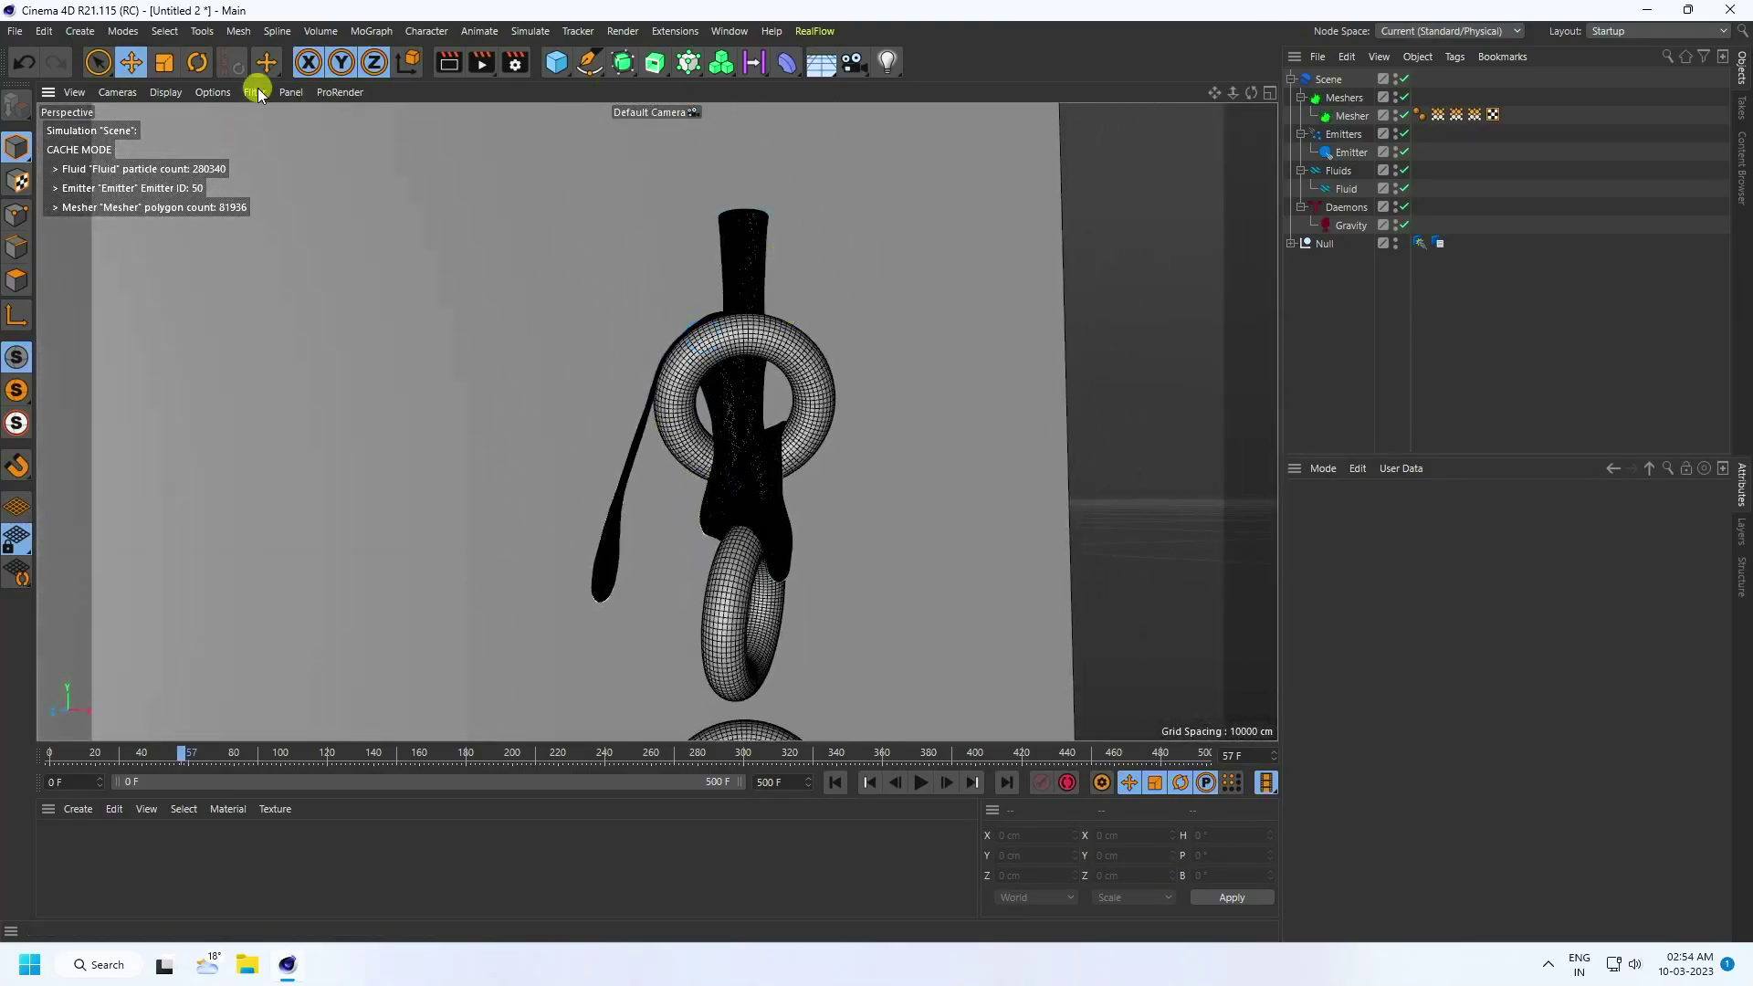
# Switch the viewport display to smooth shading without wireframe lines and frame the fluid around the upper two rings.
pyautogui.click(165, 91)
pyautogui.click(187, 124)
pyautogui.keyDown('alt'); pyautogui.moveTo(816, 491); pyautogui.dragTo(646, 530, button='right'); pyautogui.keyUp('alt')
pyautogui.keyDown('alt'); pyautogui.moveTo(647, 529); pyautogui.dragTo(590, 530); pyautogui.keyUp('alt')
pyautogui.keyDown('alt'); pyautogui.moveTo(840, 567); pyautogui.dragTo(743, 442, button='right'); pyautogui.keyUp('alt')
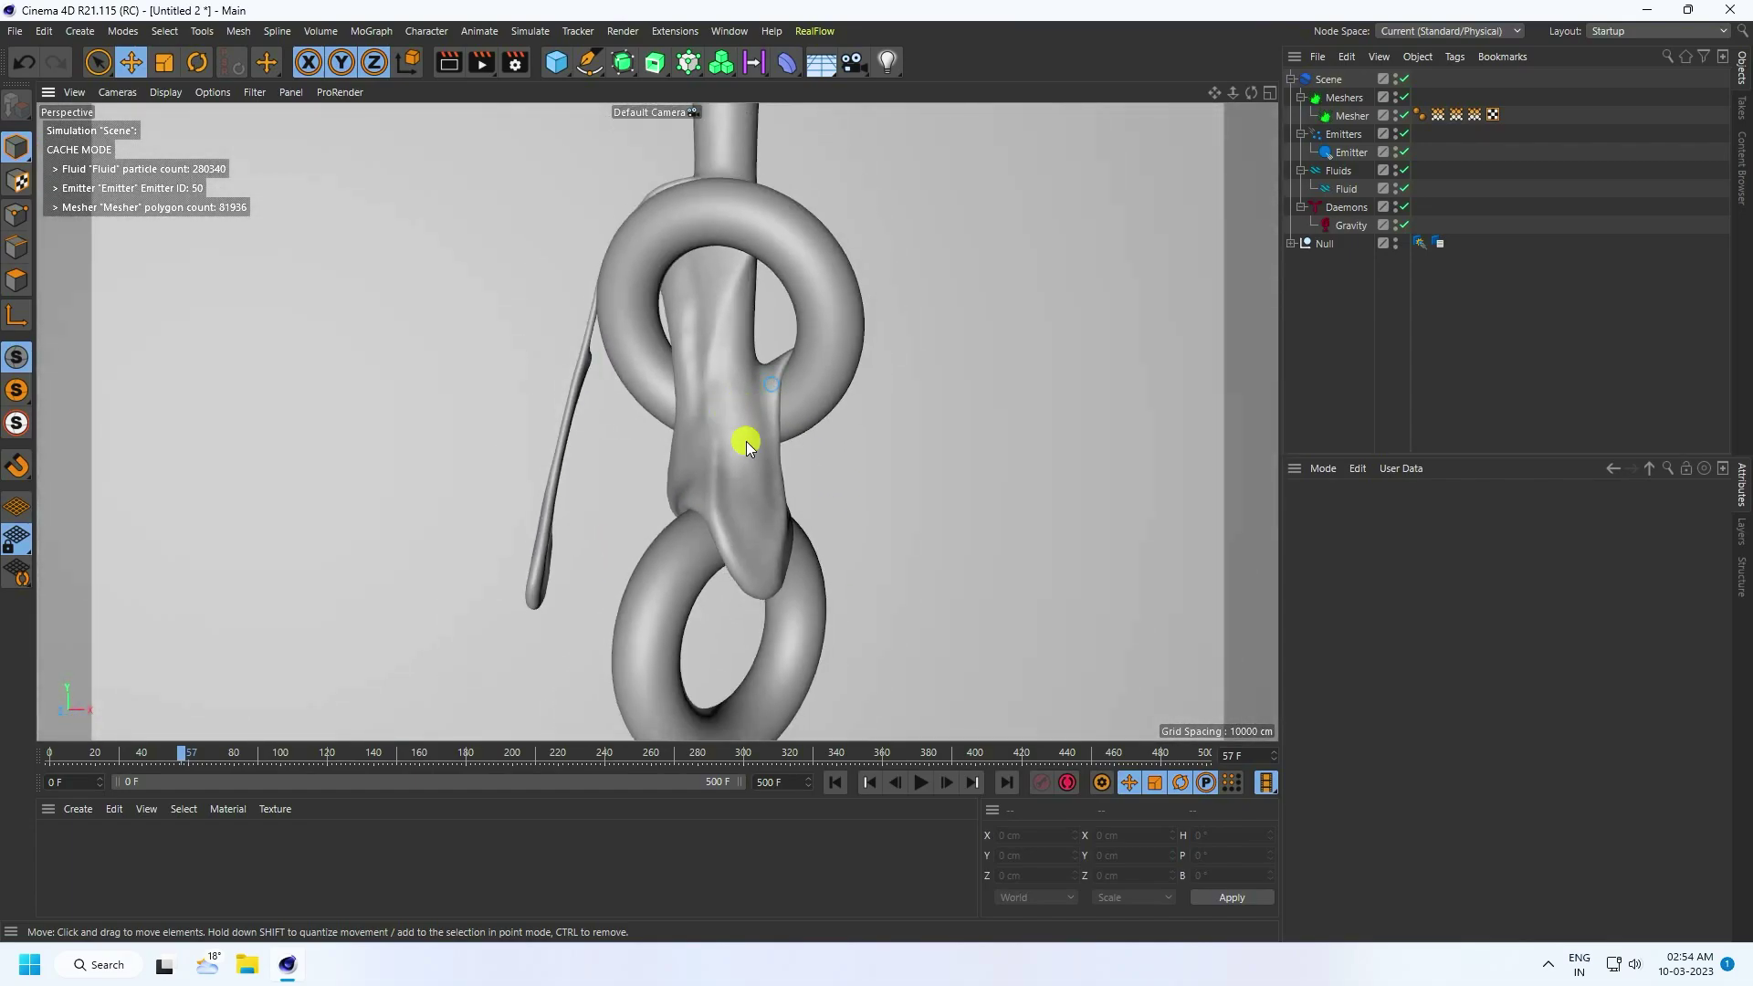
# Replay the cached simulation from frame 0 in the shaded view to examine the fluid pouring over the lower rings.
pyautogui.click(836, 783)
pyautogui.click(918, 781)
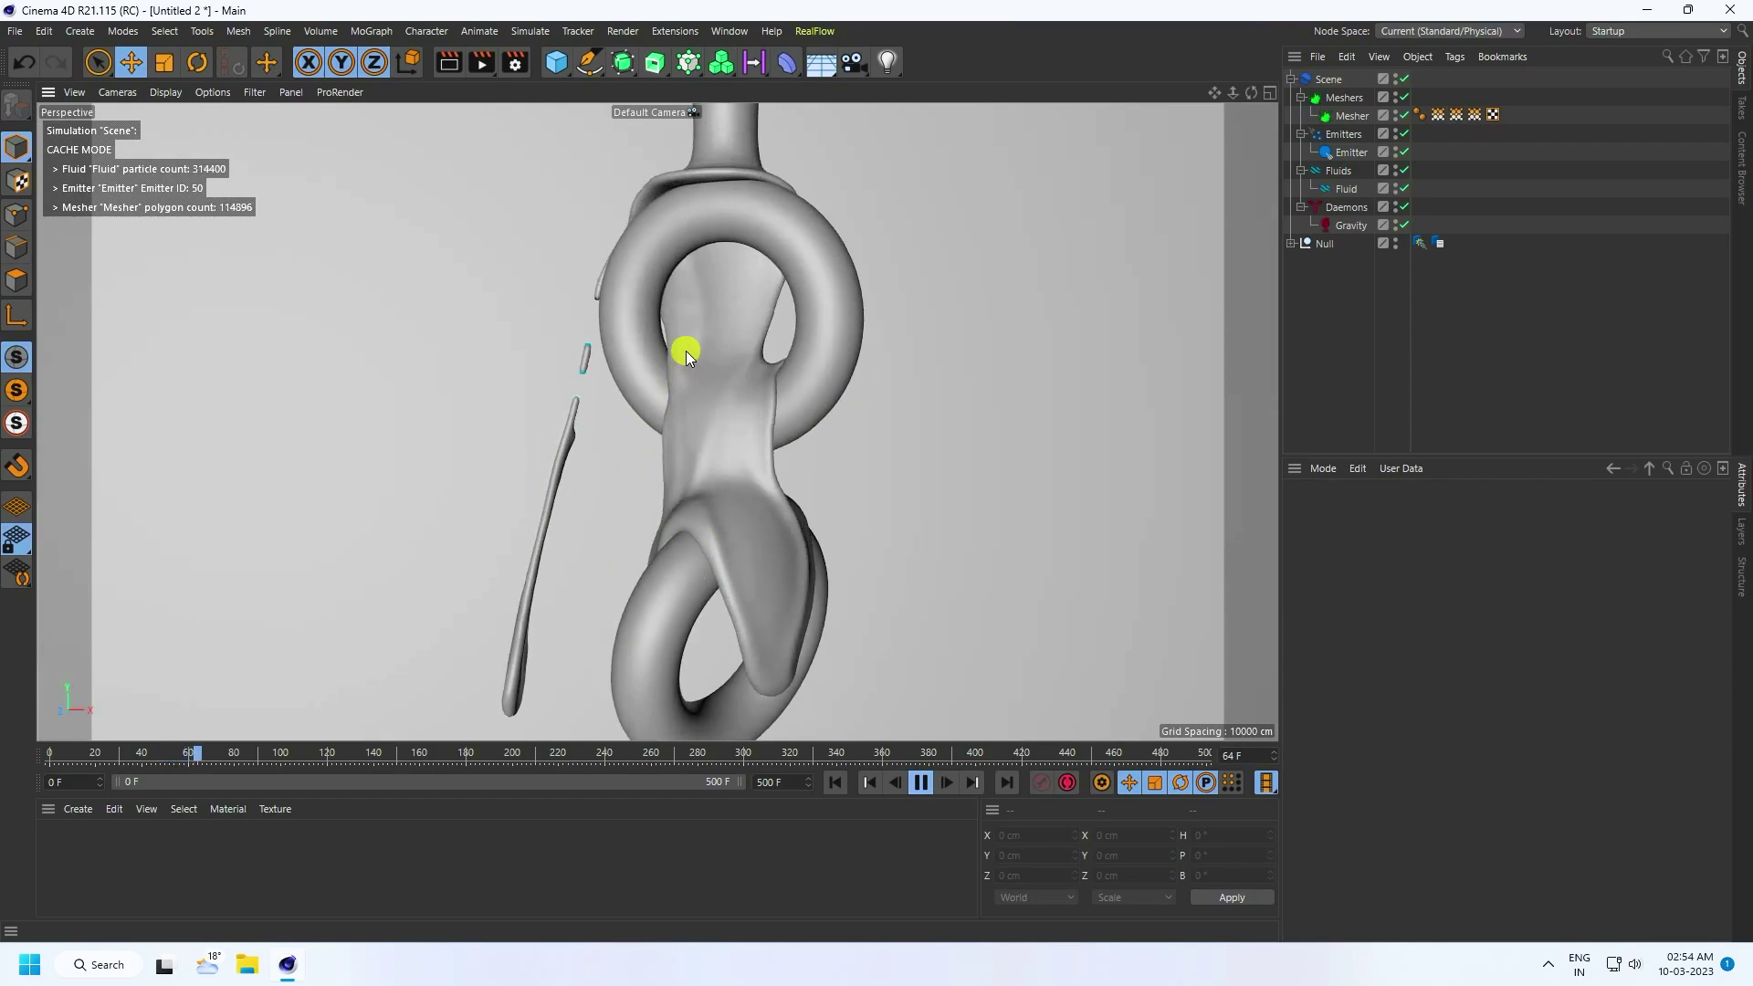
pyautogui.moveTo(686, 351)
pyautogui.keyDown('alt'); pyautogui.mouseDown()
pyautogui.moveTo(646, 405)
pyautogui.moveTo(716, 591)
pyautogui.moveTo(689, 381)
pyautogui.mouseUp(); pyautogui.keyUp('alt')
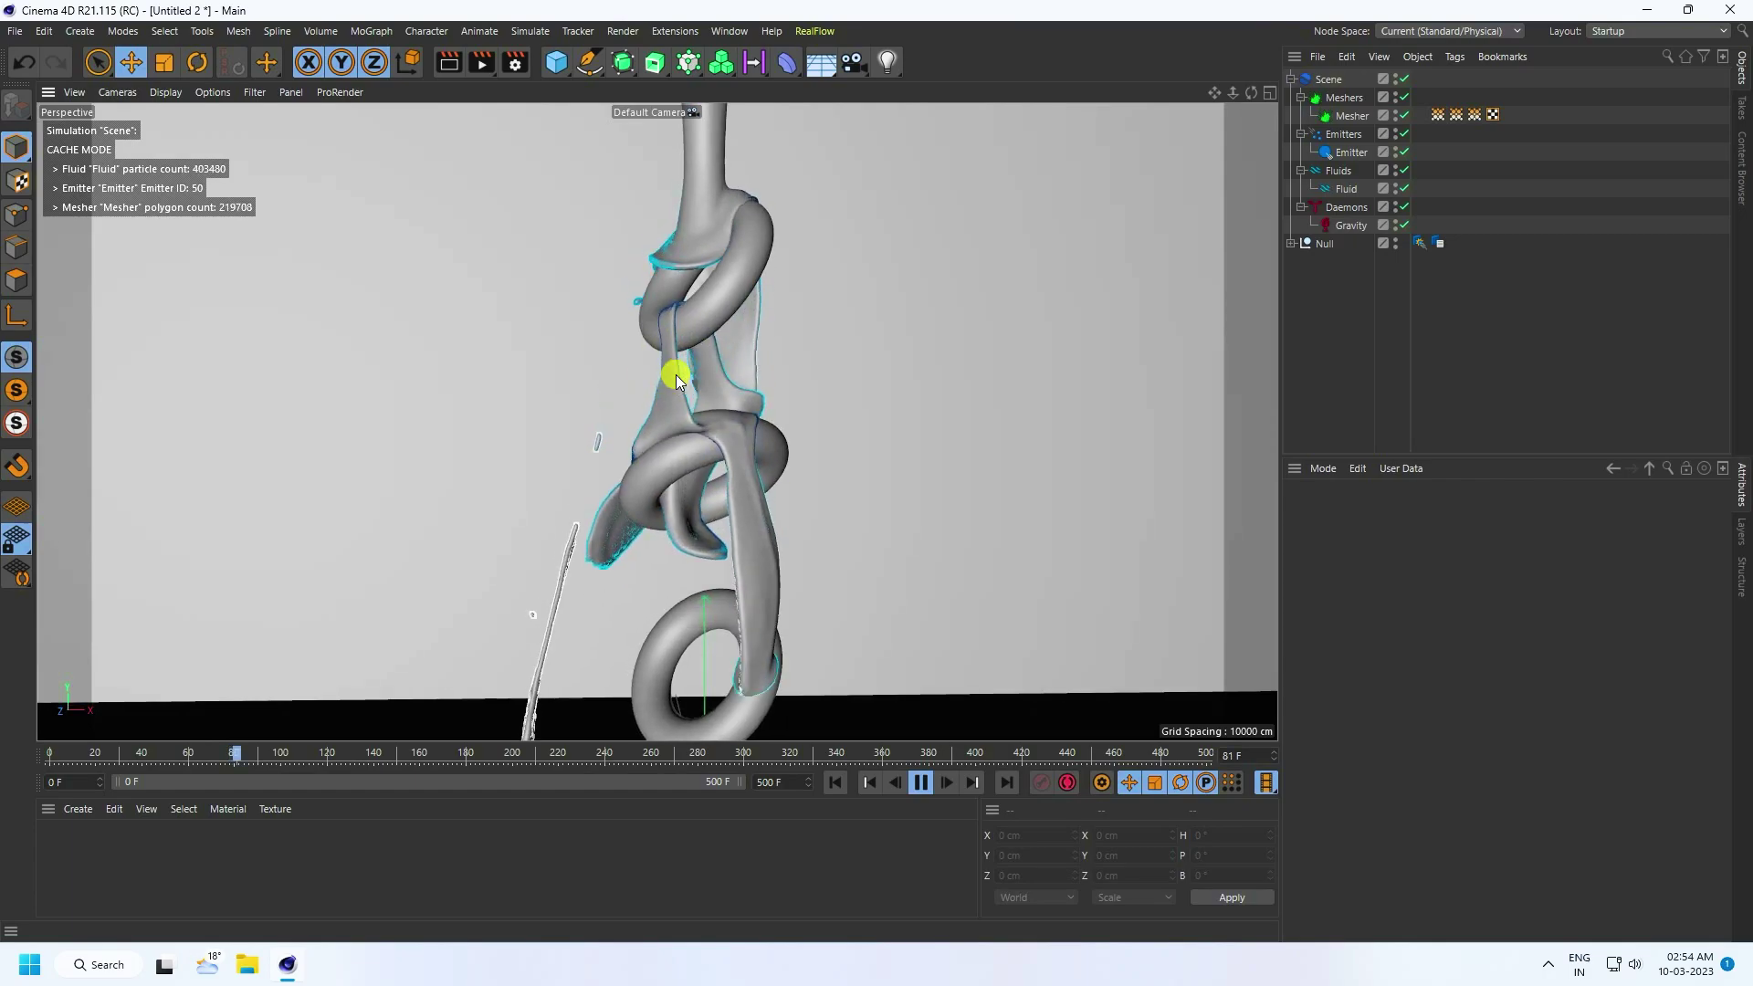